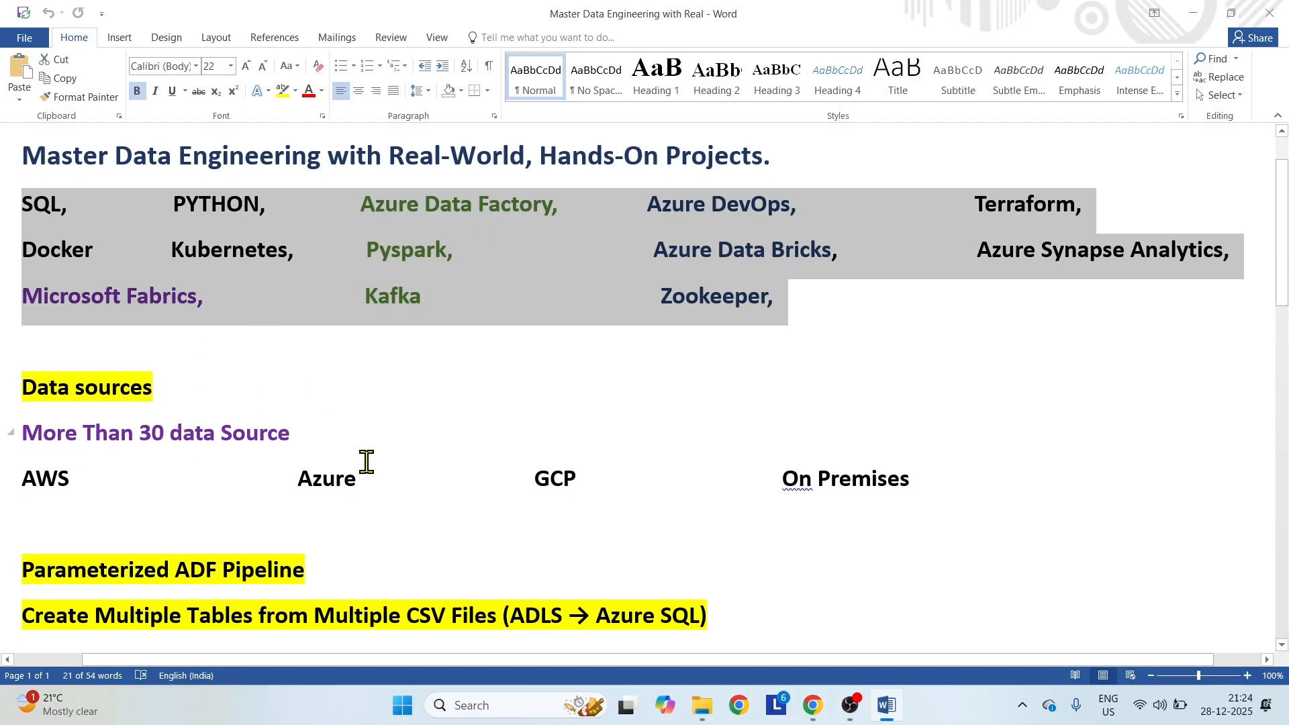
scroll(366, 462, down, 1)
Look over the Data sources section of the Word document and the contents of the desktop's dataset folder, closing both.
drag(987, 386, 64, 306)
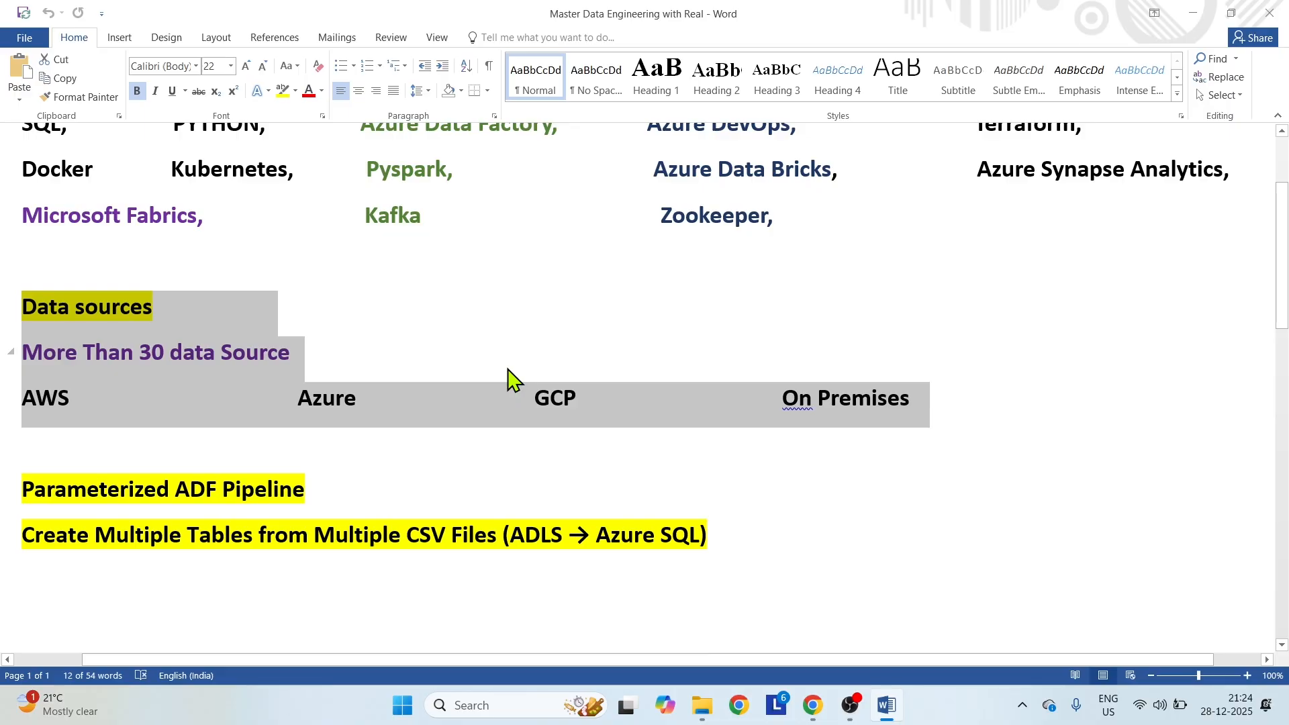
click(111, 446)
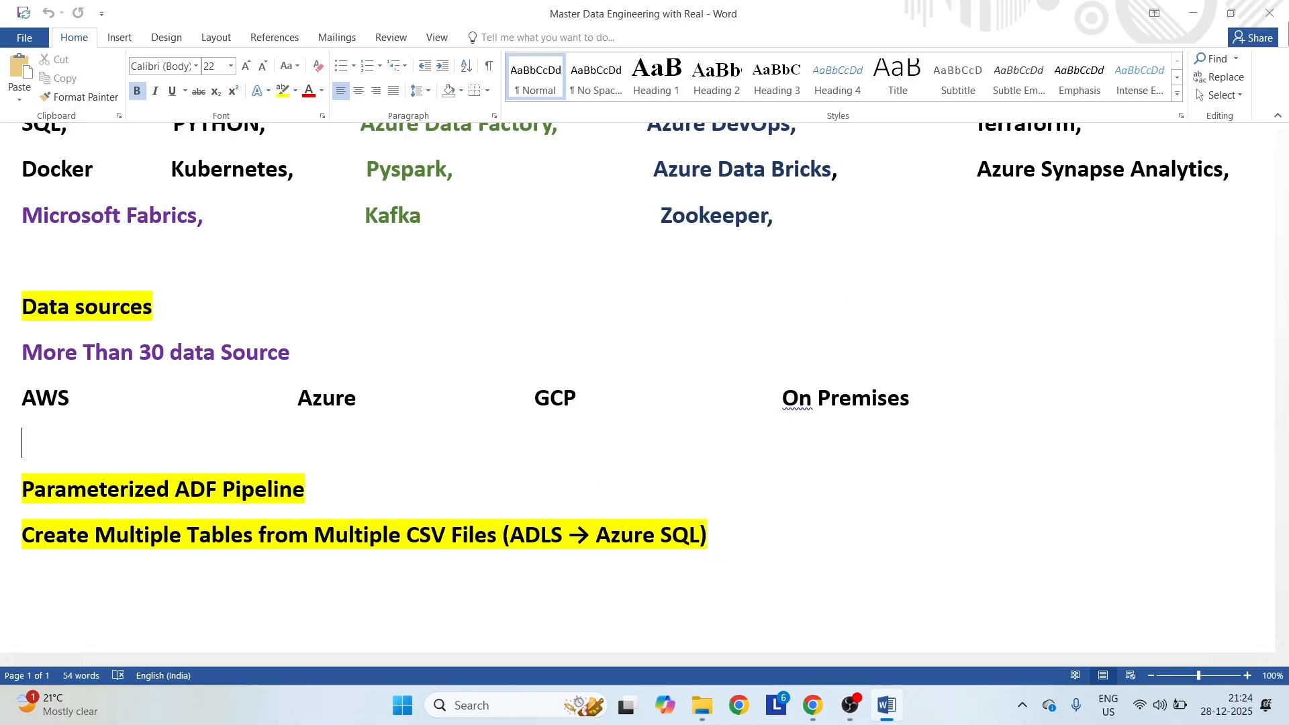
click(1271, 13)
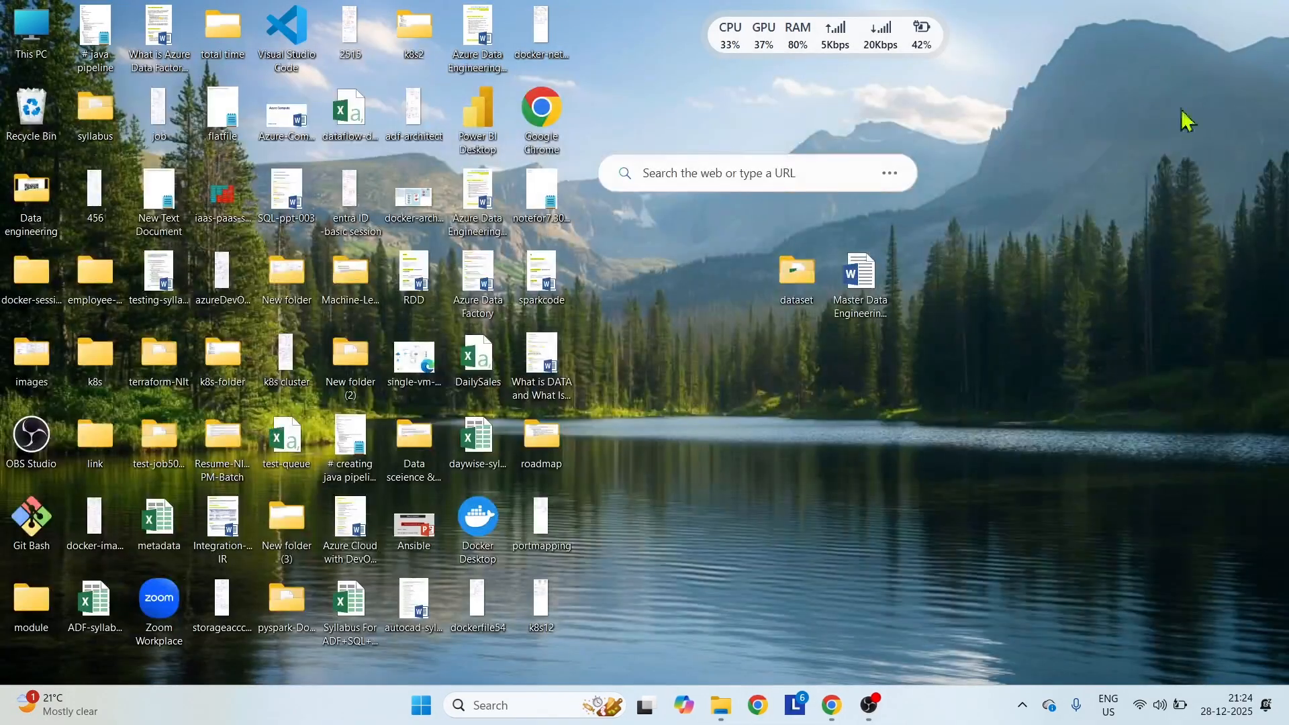
double_click(811, 277)
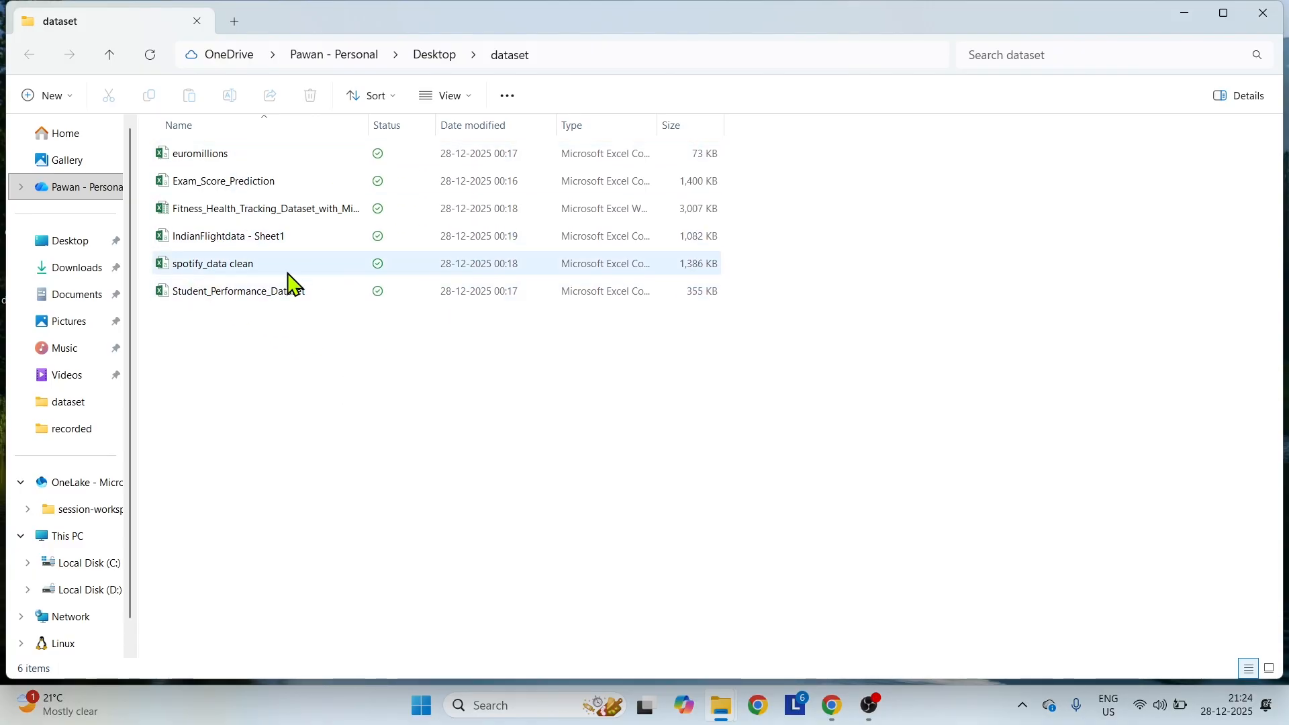
click(1265, 15)
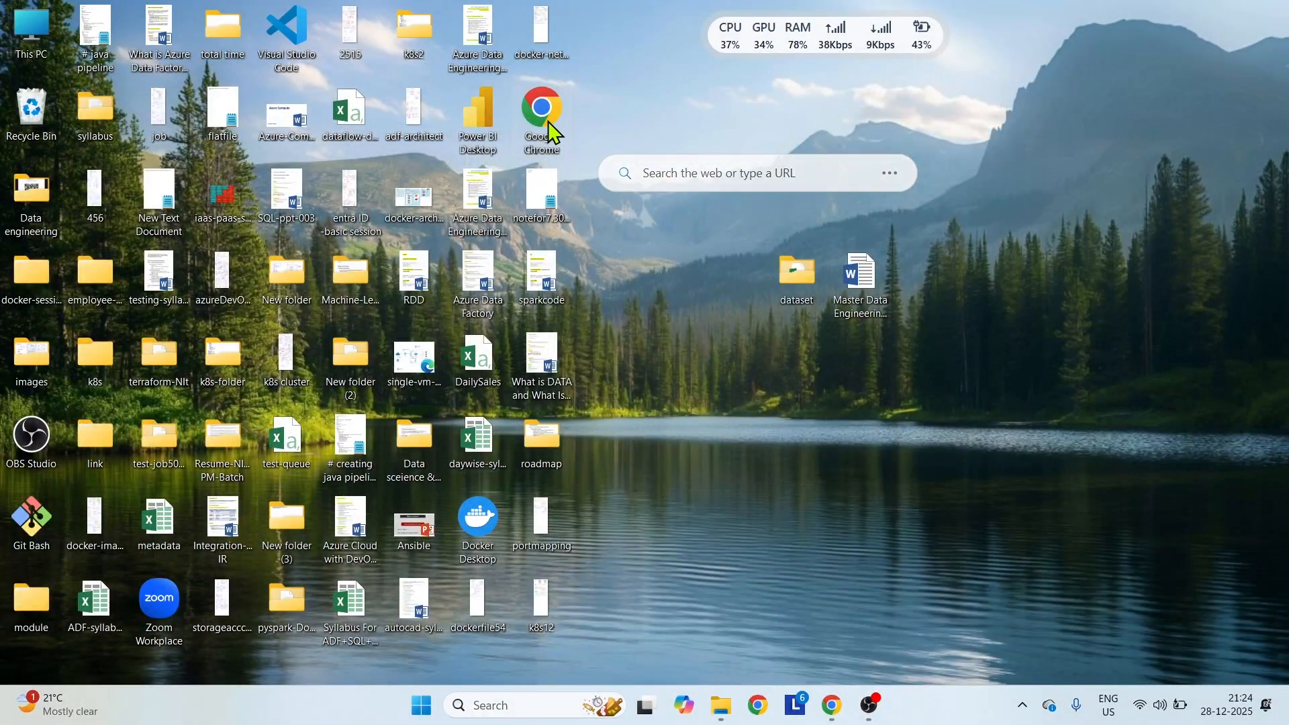
Open Google Chrome in a maximized window with the Data-engineering profile.
double_click(544, 114)
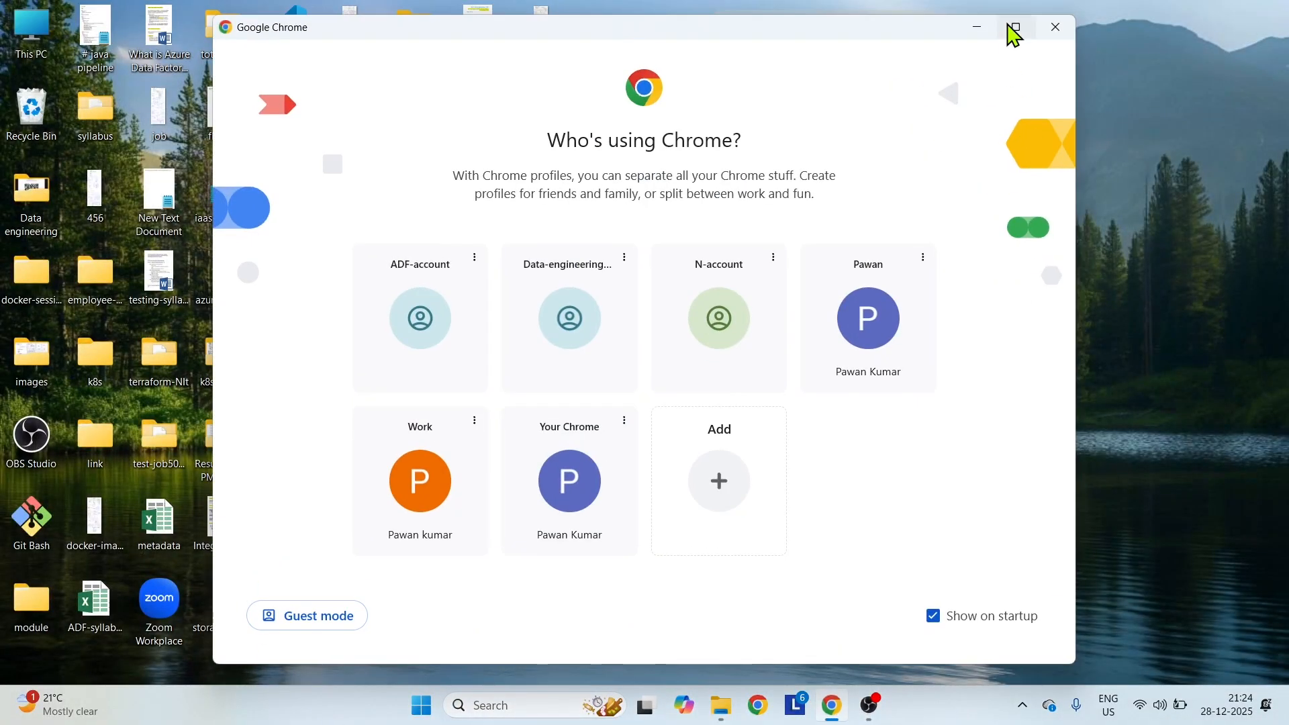
click(1016, 27)
click(336, 419)
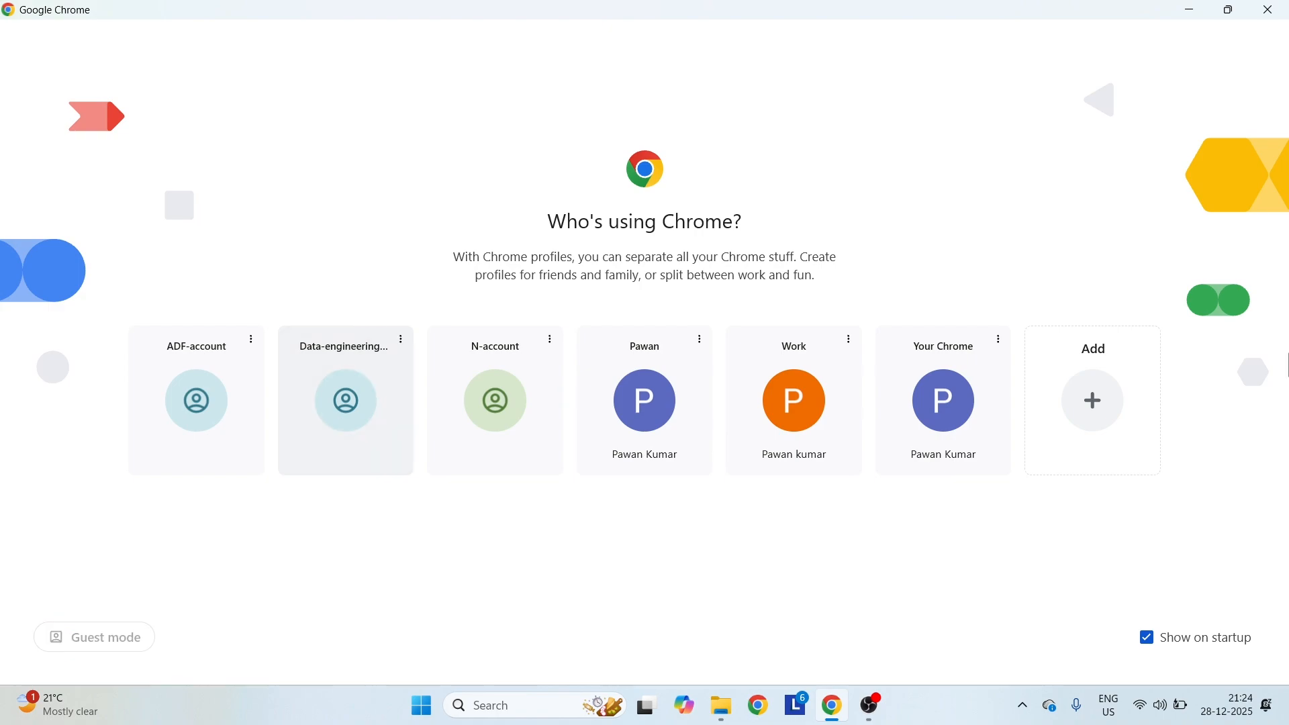
Search for "azure devops login", sign in to the Azure portal from the Azure DevOps page, and close the leftover product page.
text(azure)
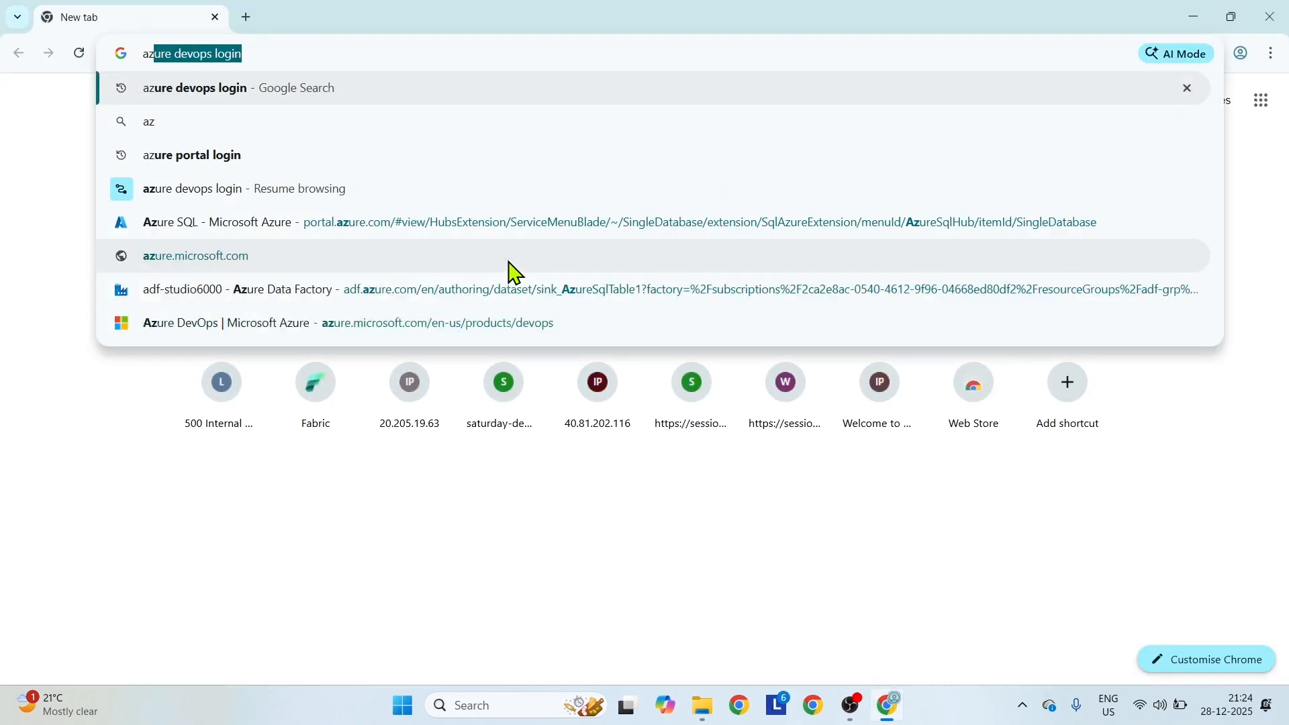
click(315, 87)
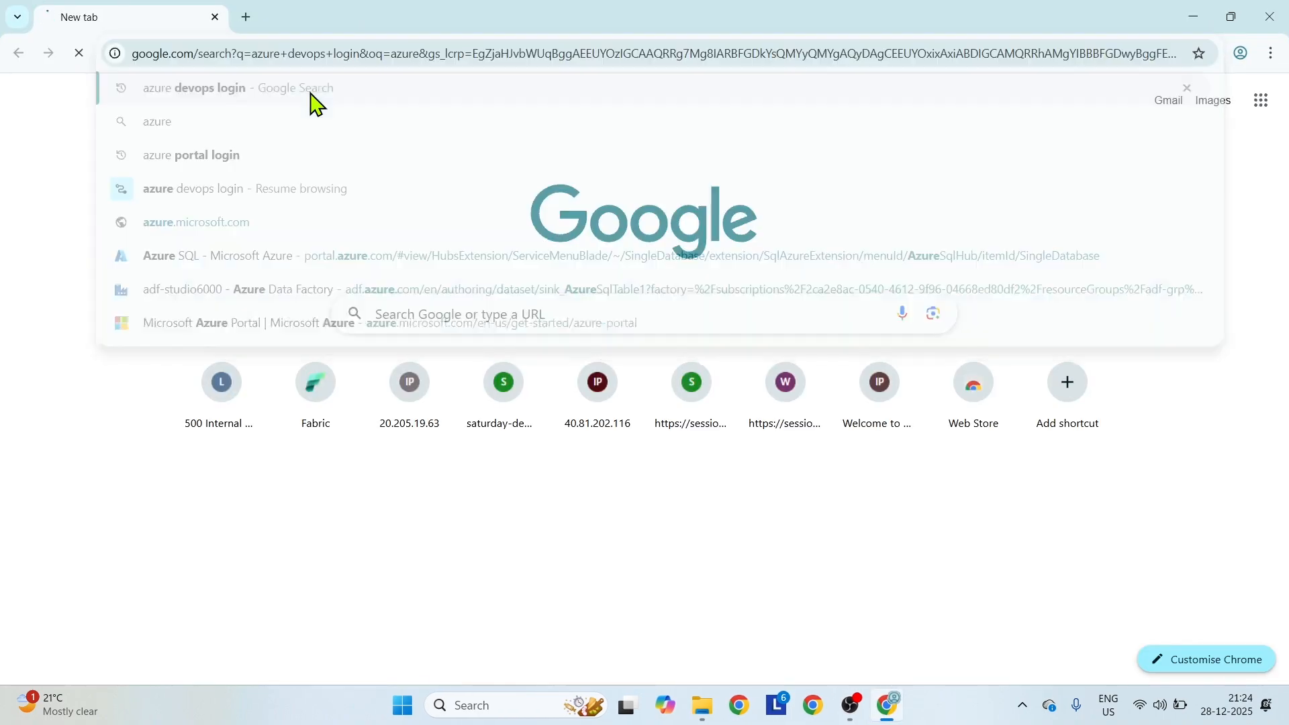
click(255, 268)
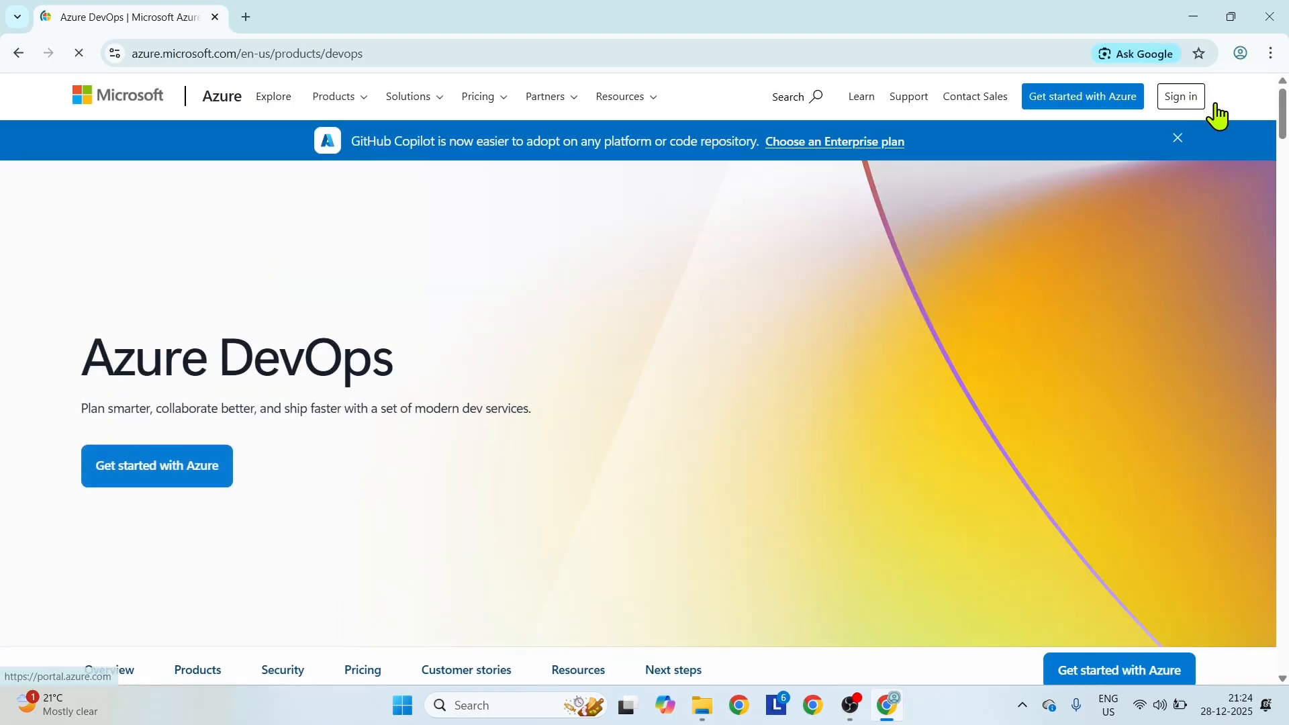
click(1176, 99)
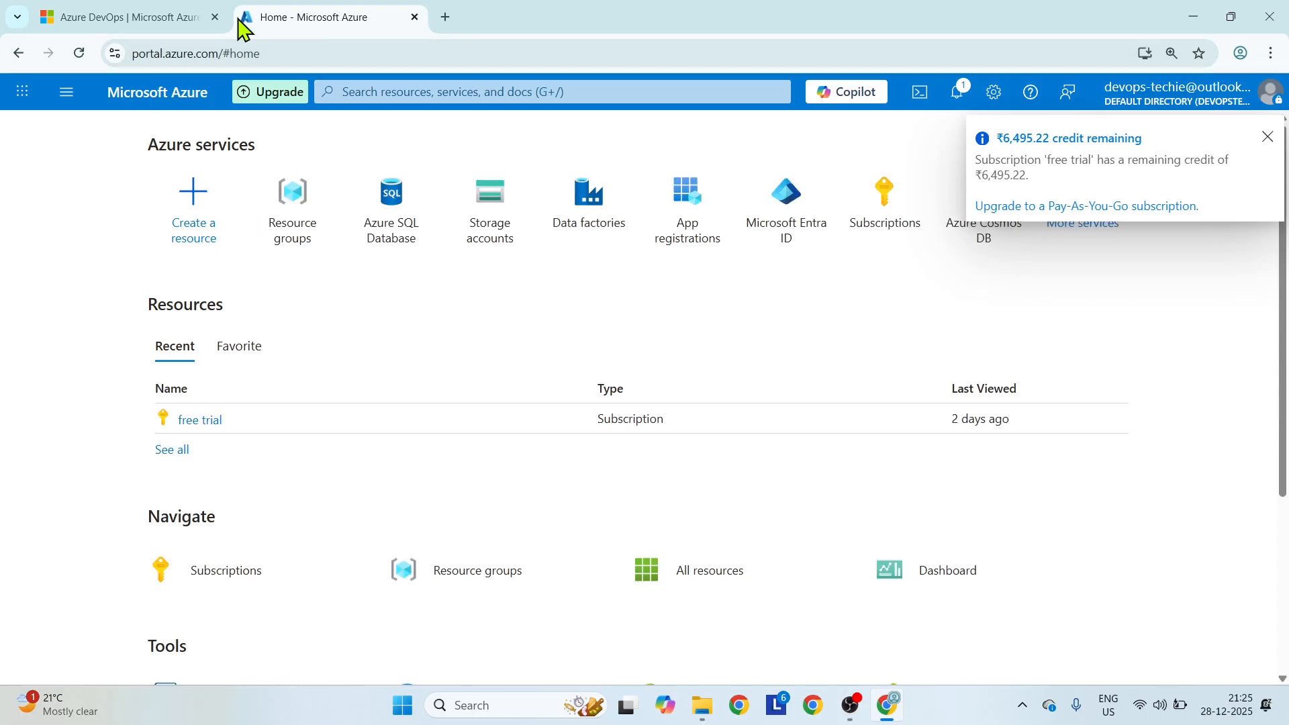
click(215, 16)
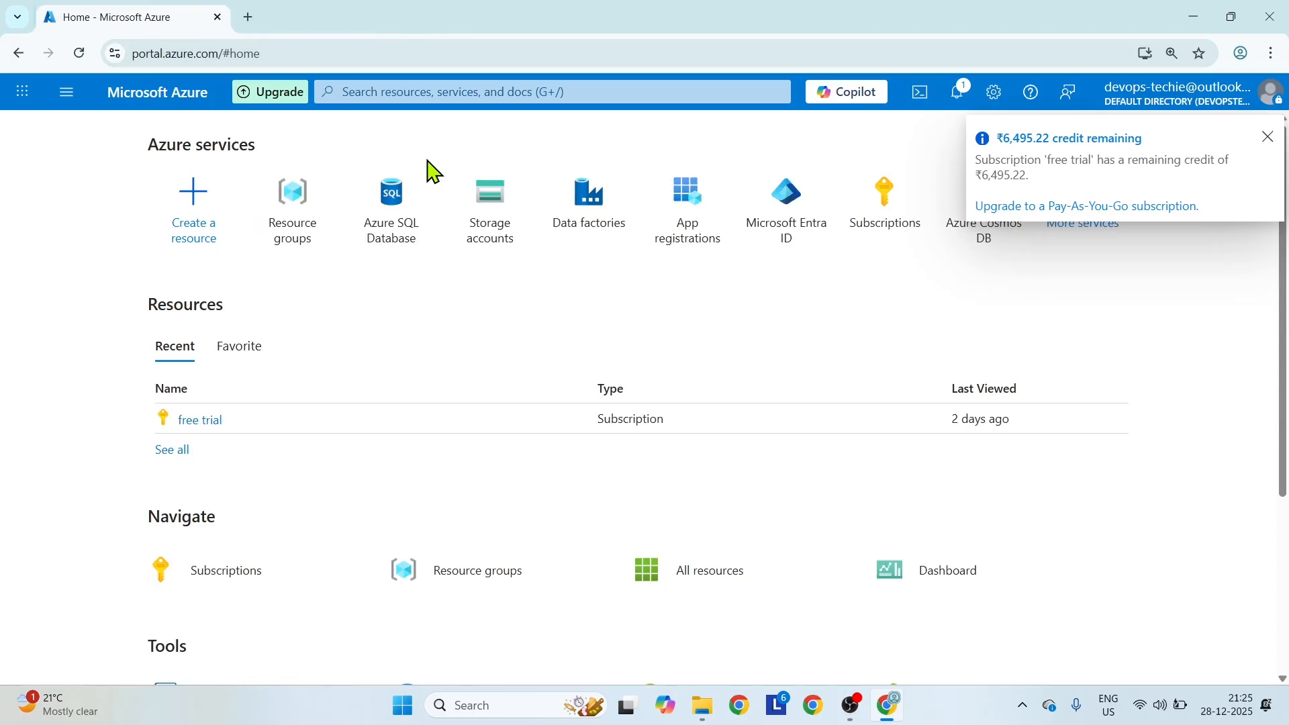
Start creating a data factory and give it a new resource group named project-grp.
click(579, 219)
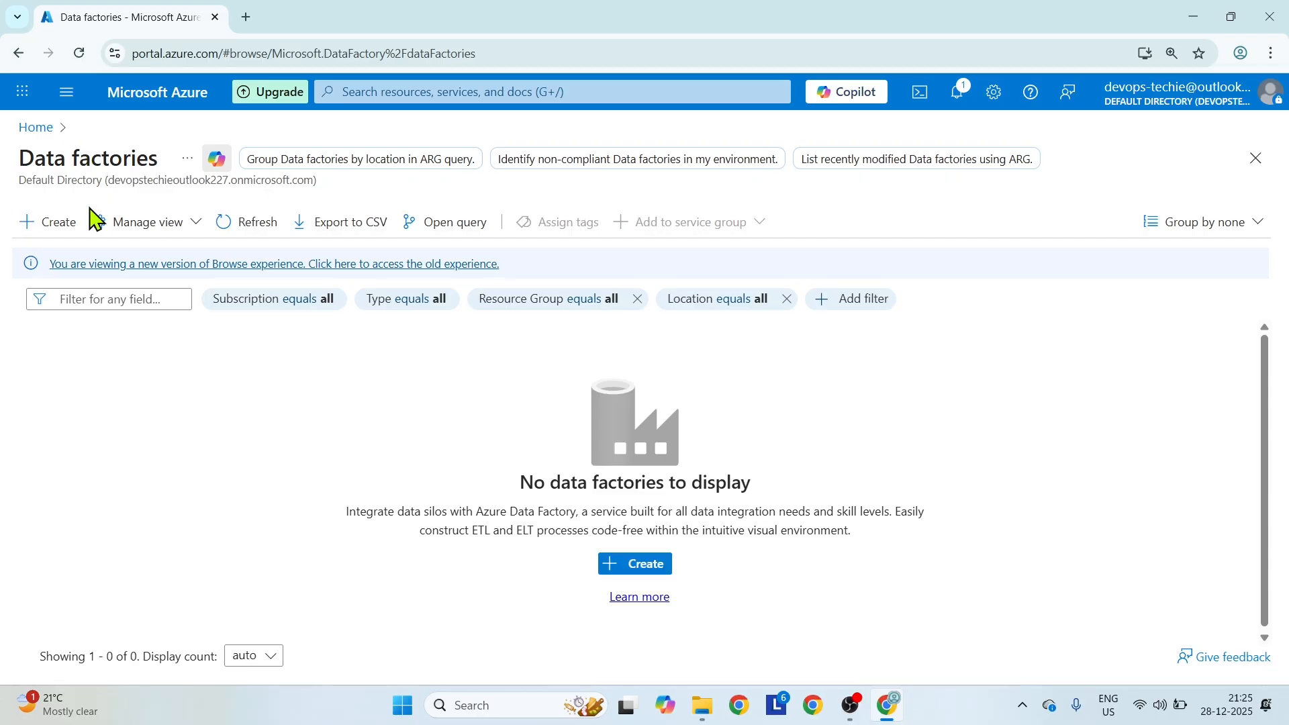
click(49, 227)
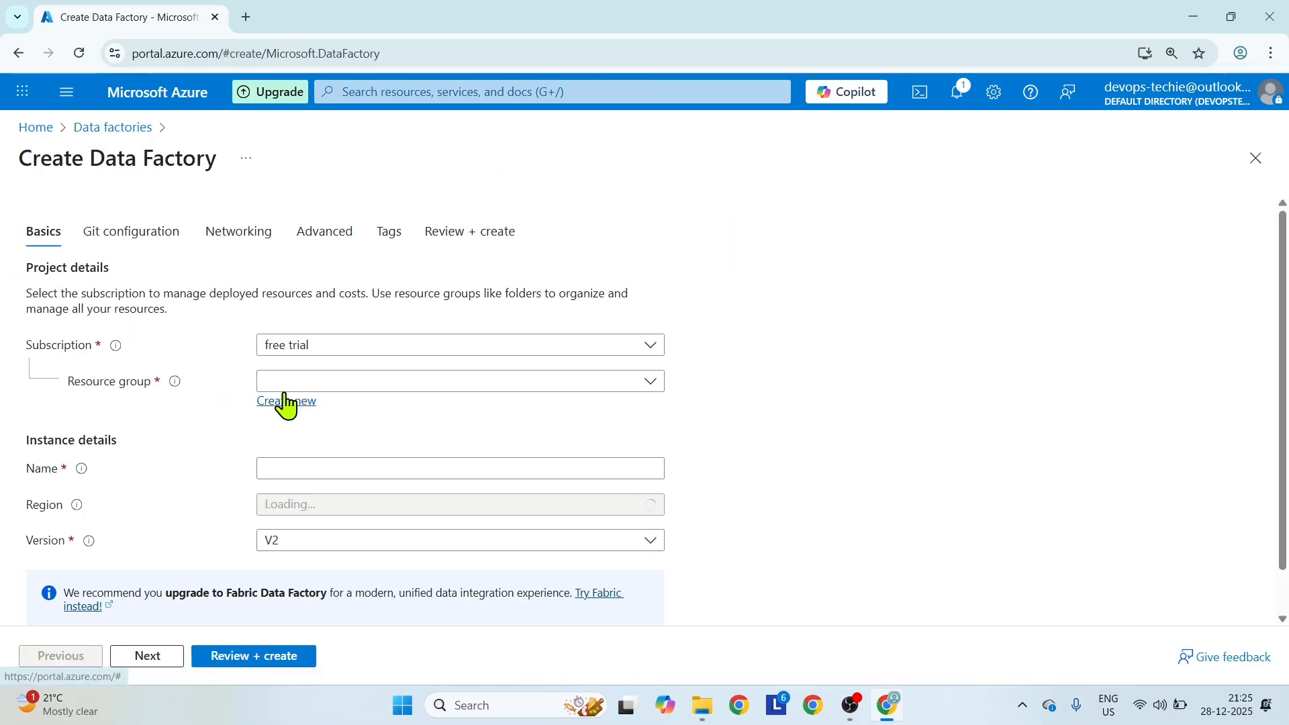
click(285, 402)
text(d)
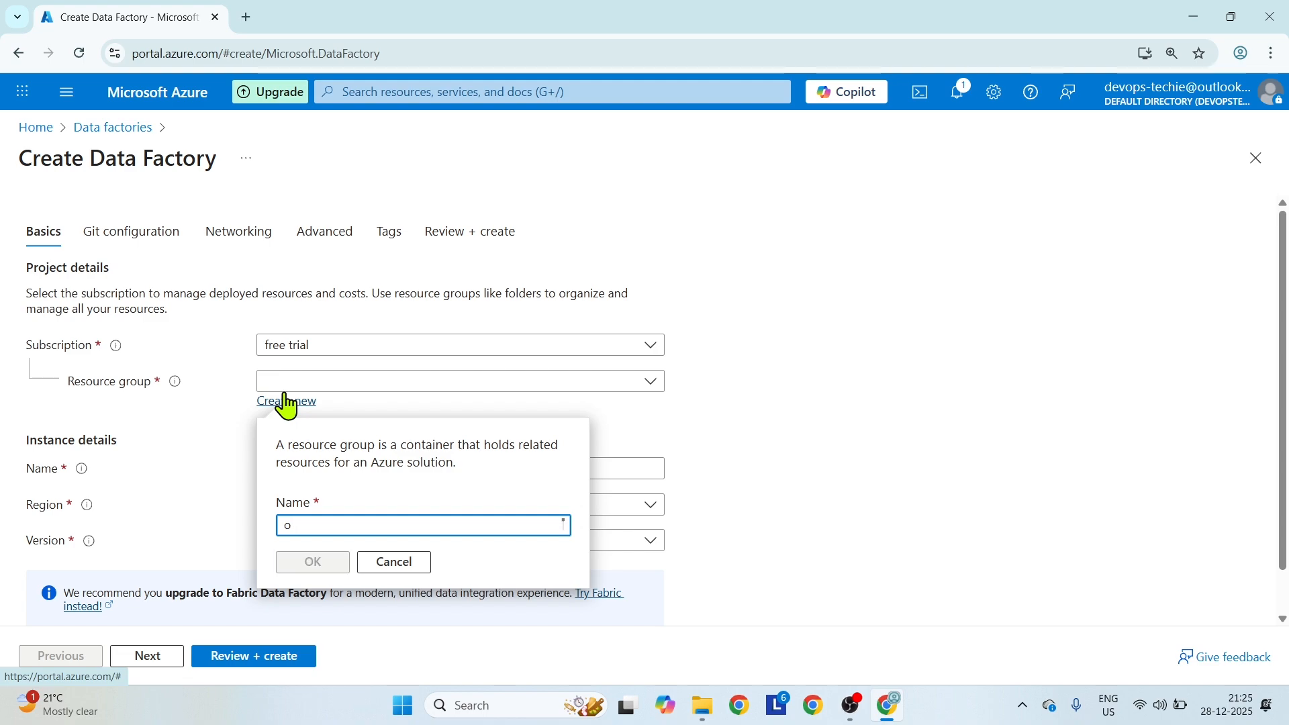
key(BackSpace)
text(projec)
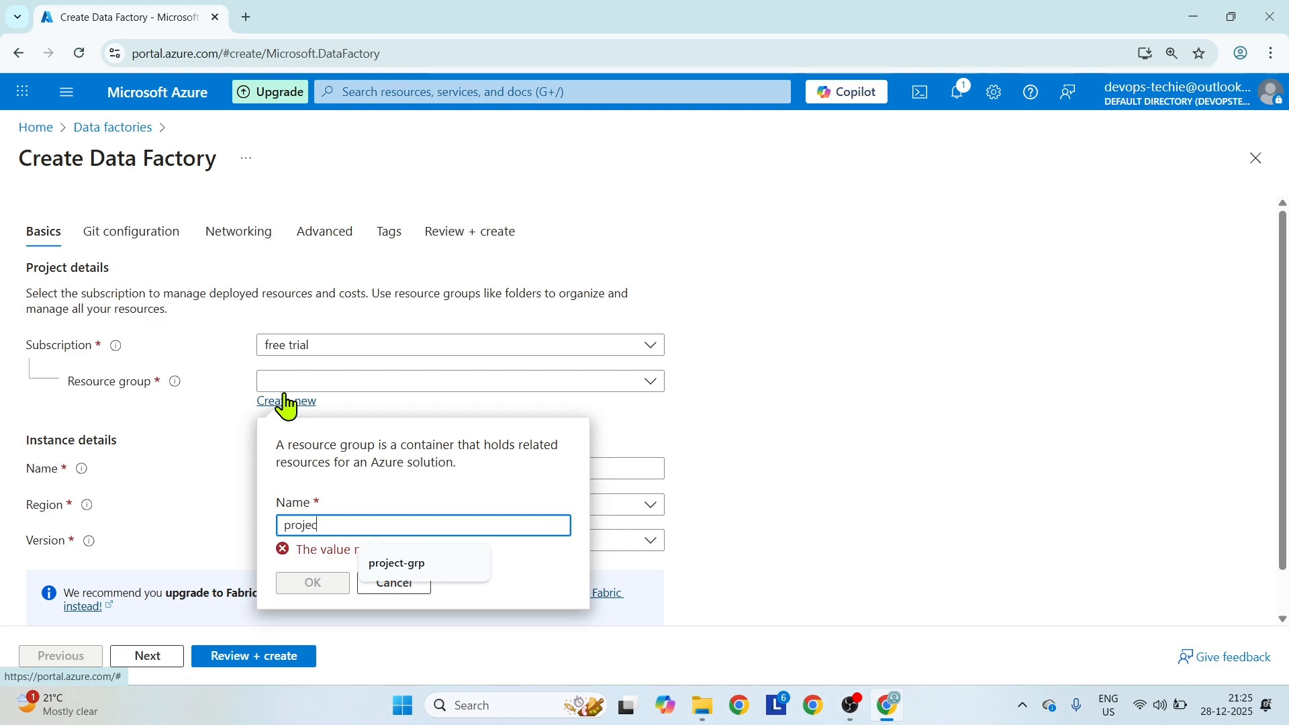
text(t-grp)
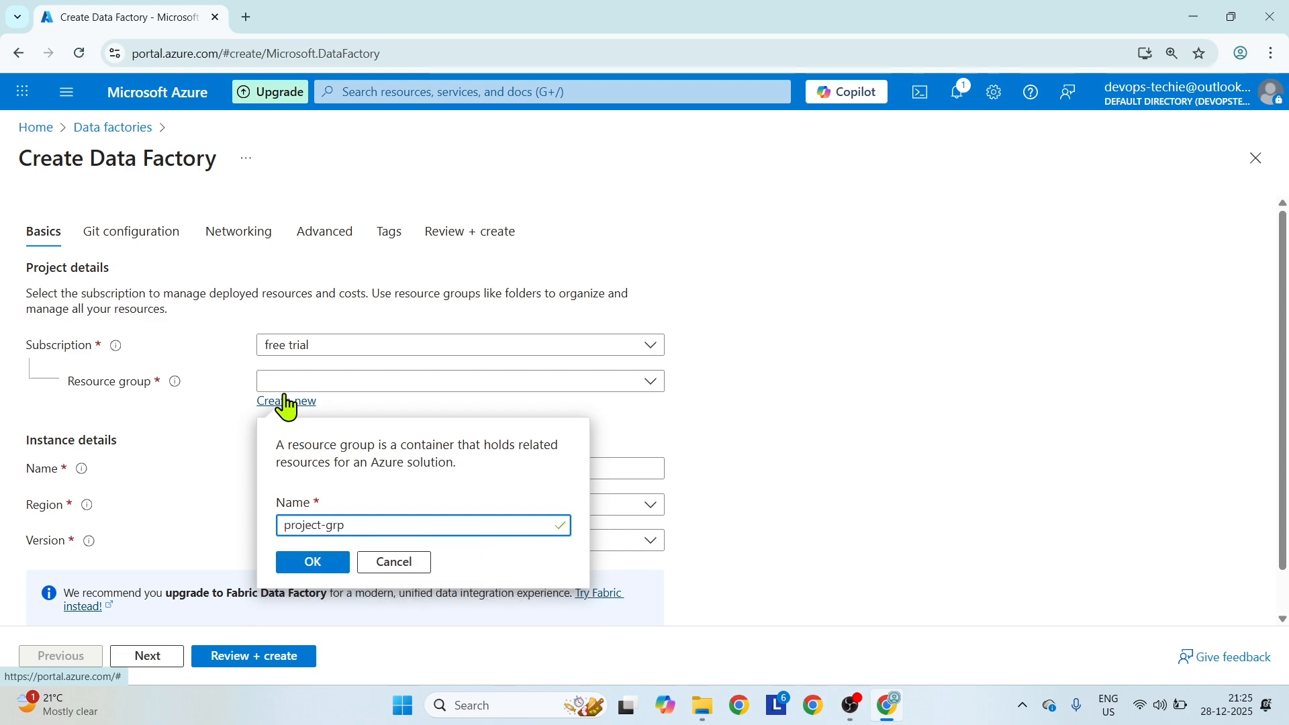
click(313, 564)
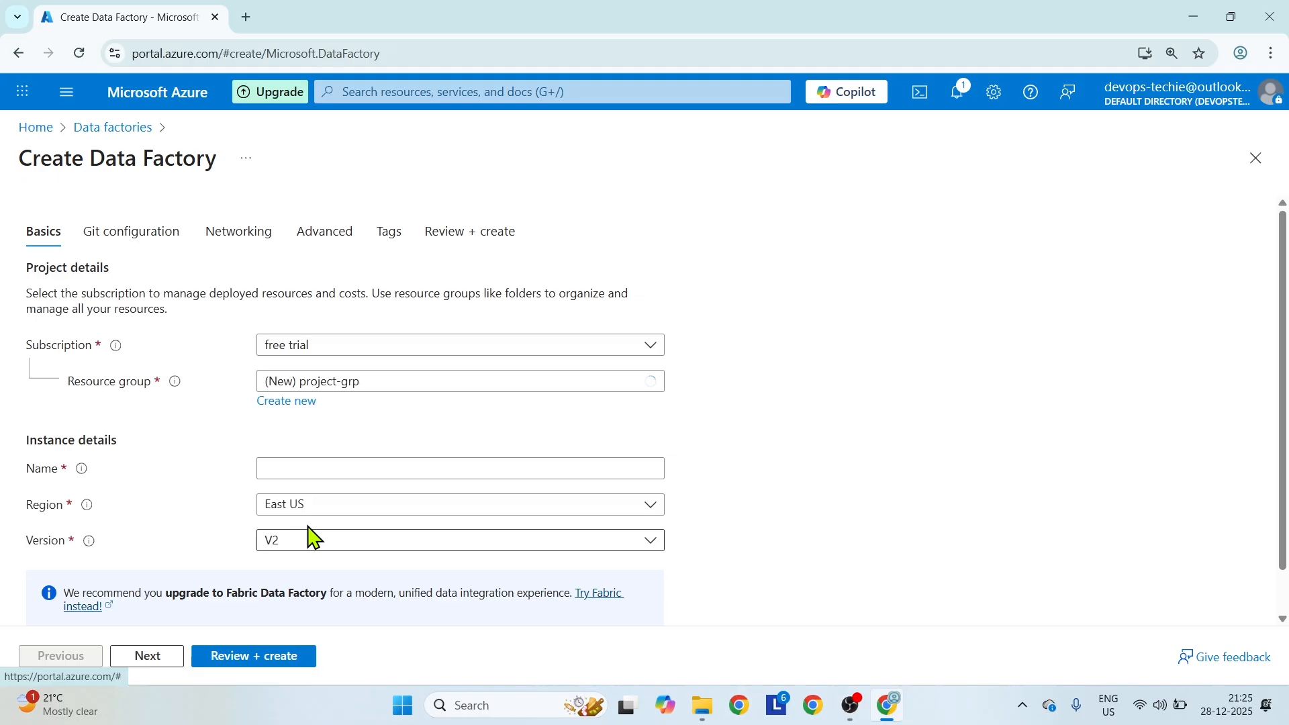
Name the data factory adf-workspace300.
click(298, 468)
text(adf-)
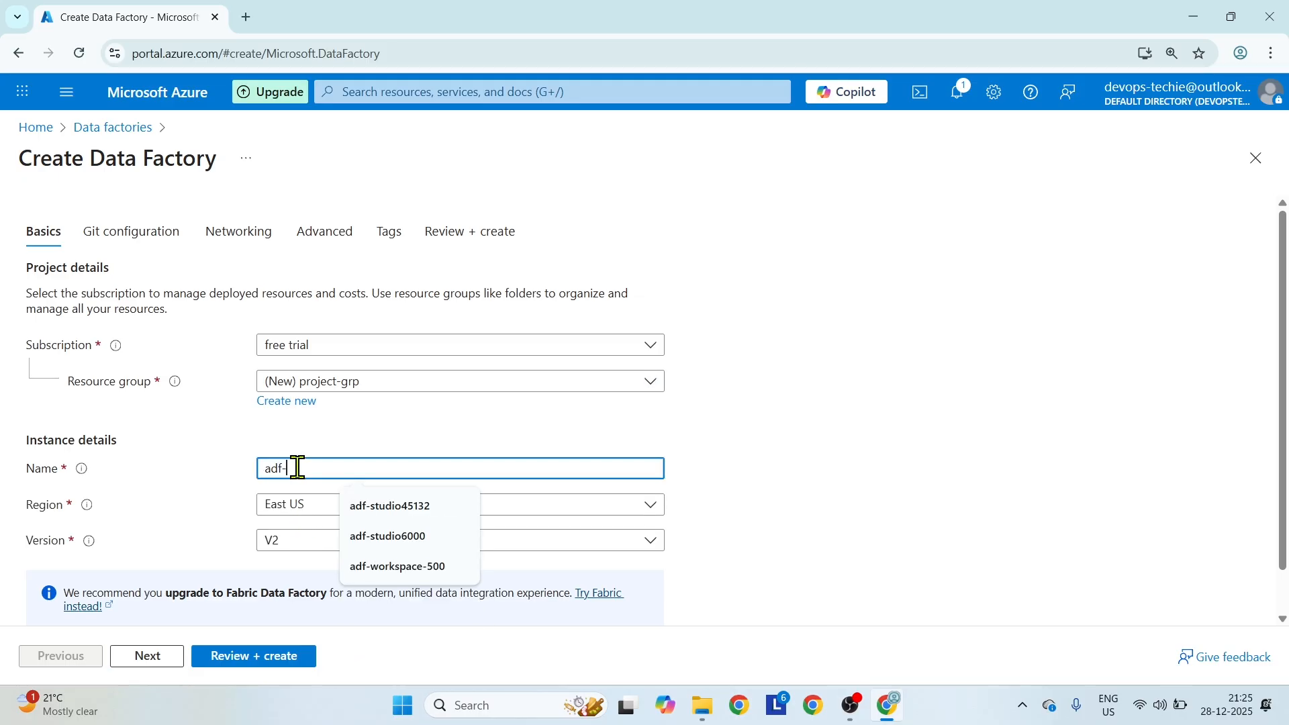
text(workspace)
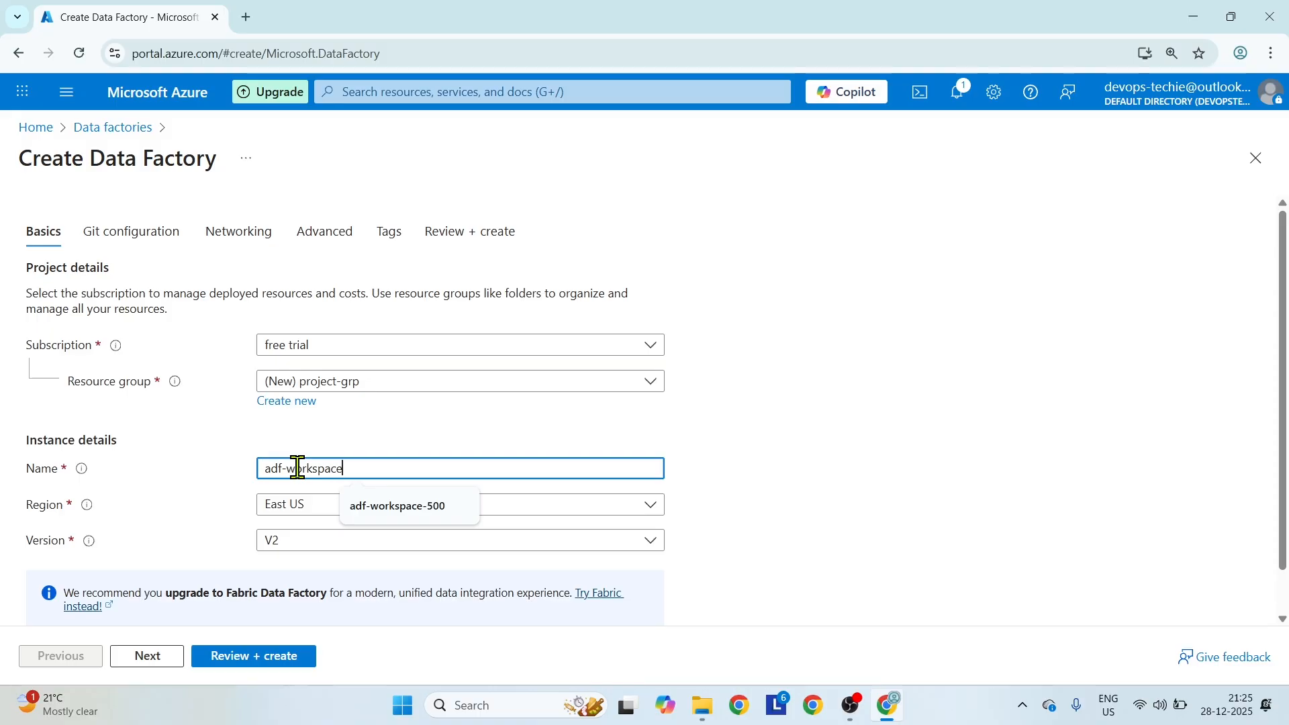
text(300)
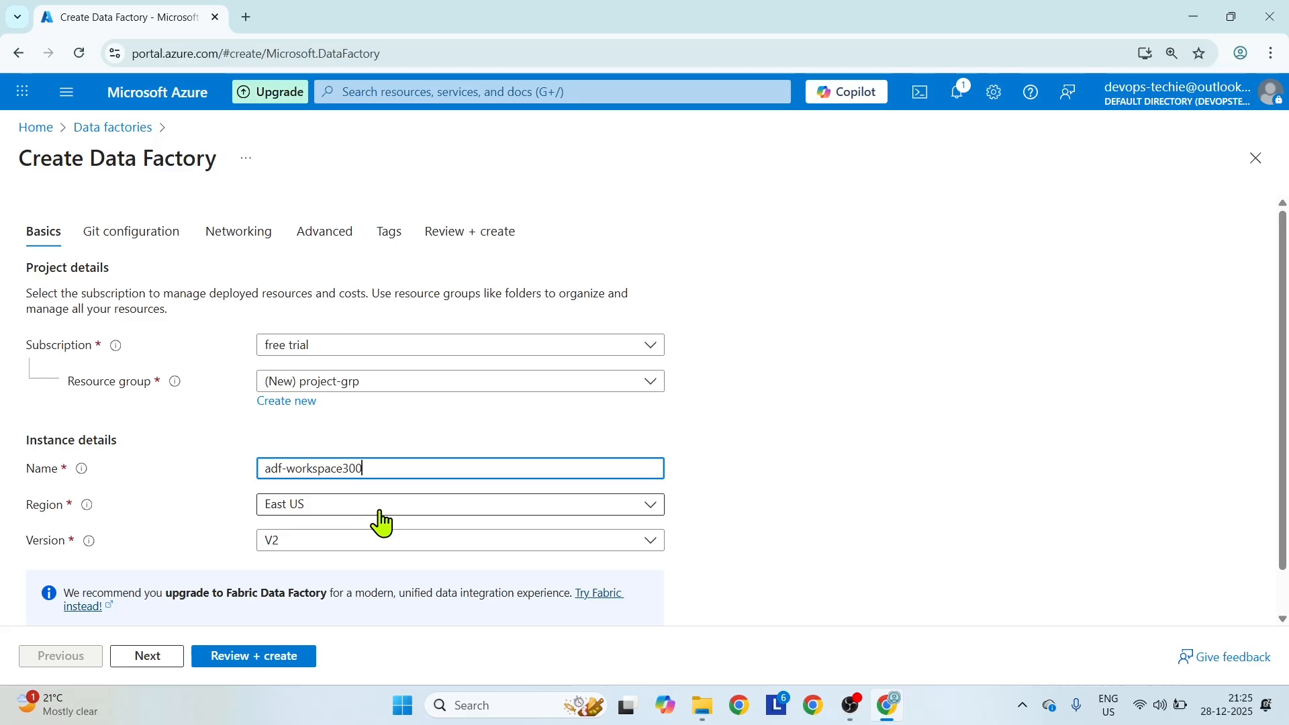
Keep the default Git, networking and encryption settings, open the portal home in a second browser tab, and create the data factory.
click(173, 665)
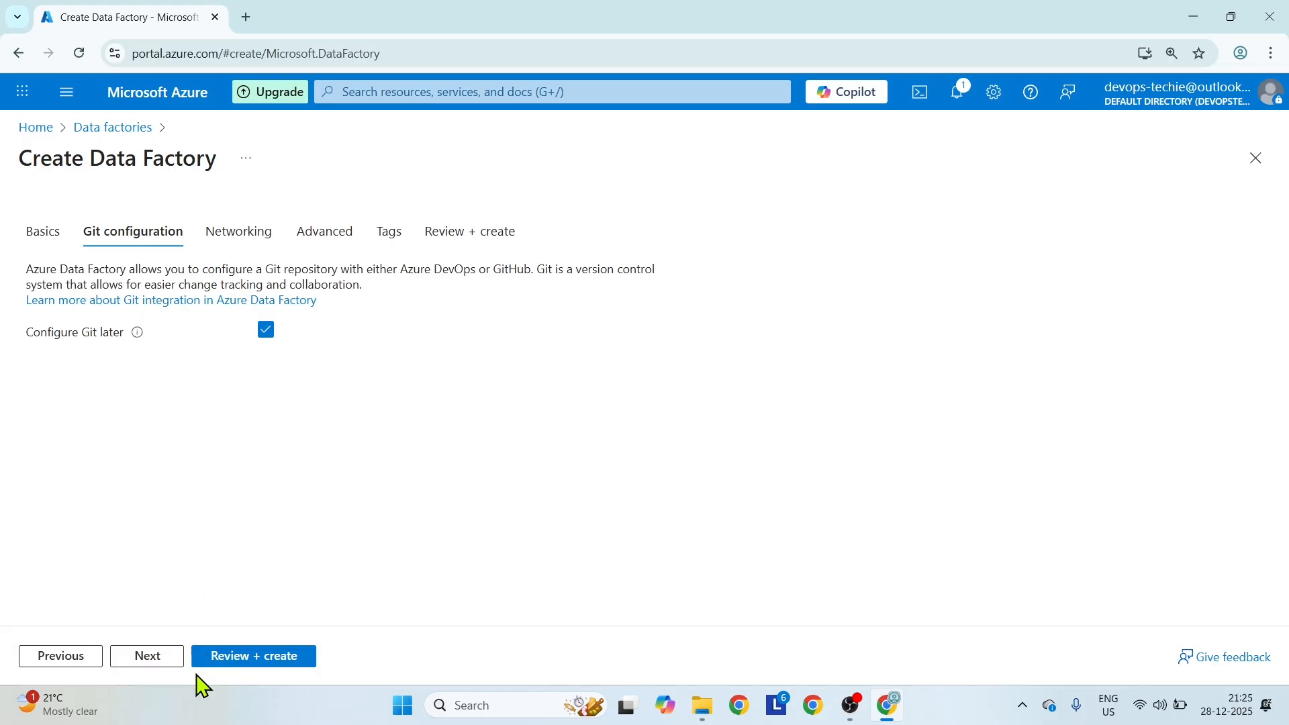
click(162, 665)
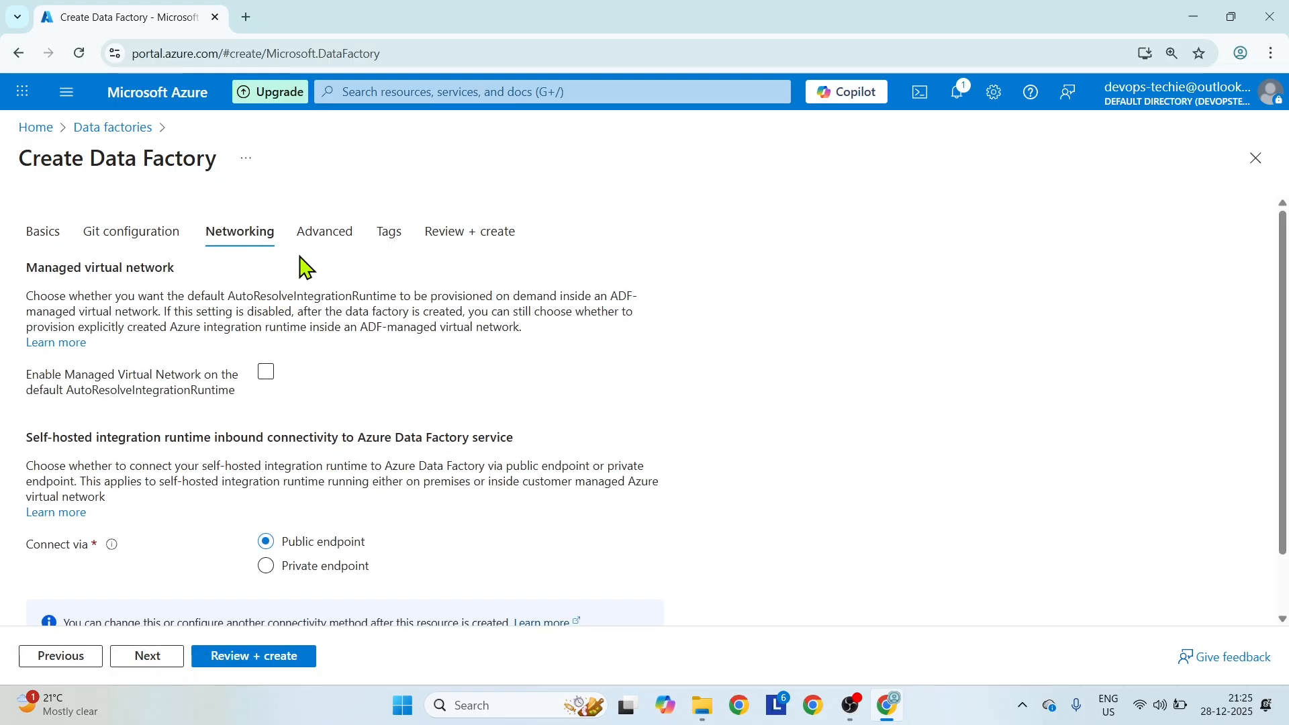
click(167, 661)
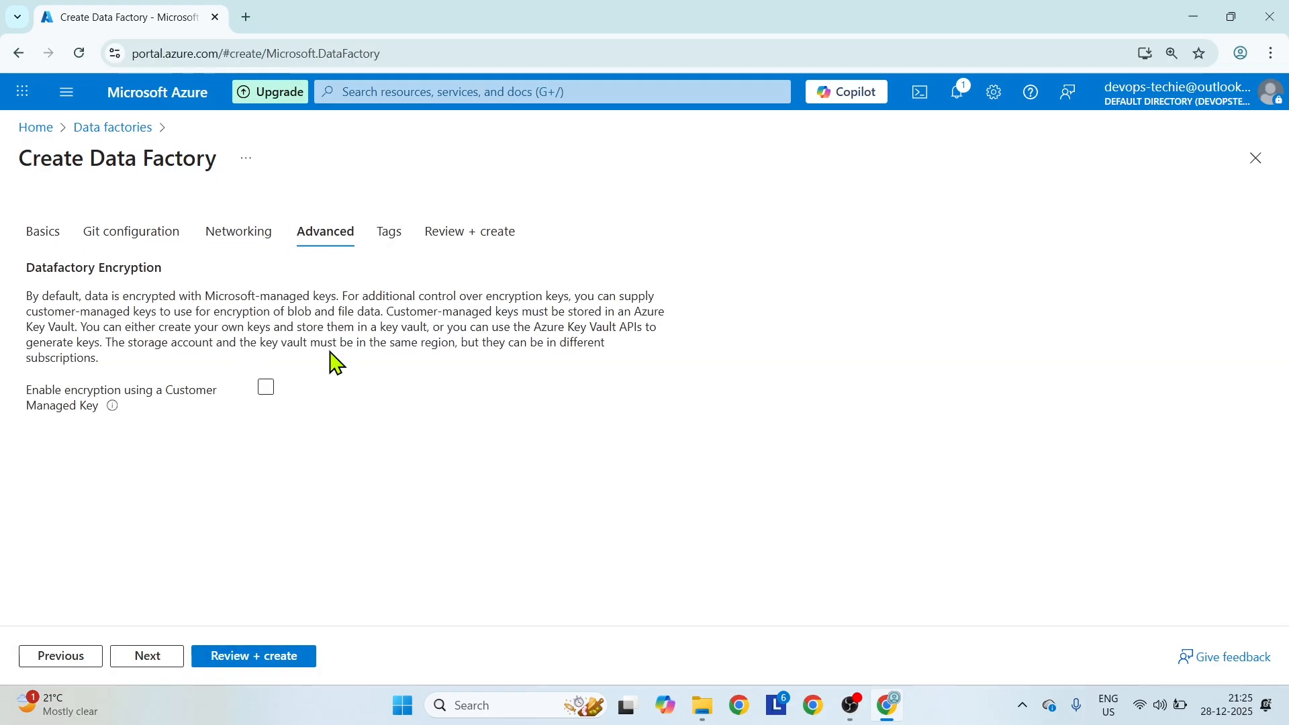
click(224, 665)
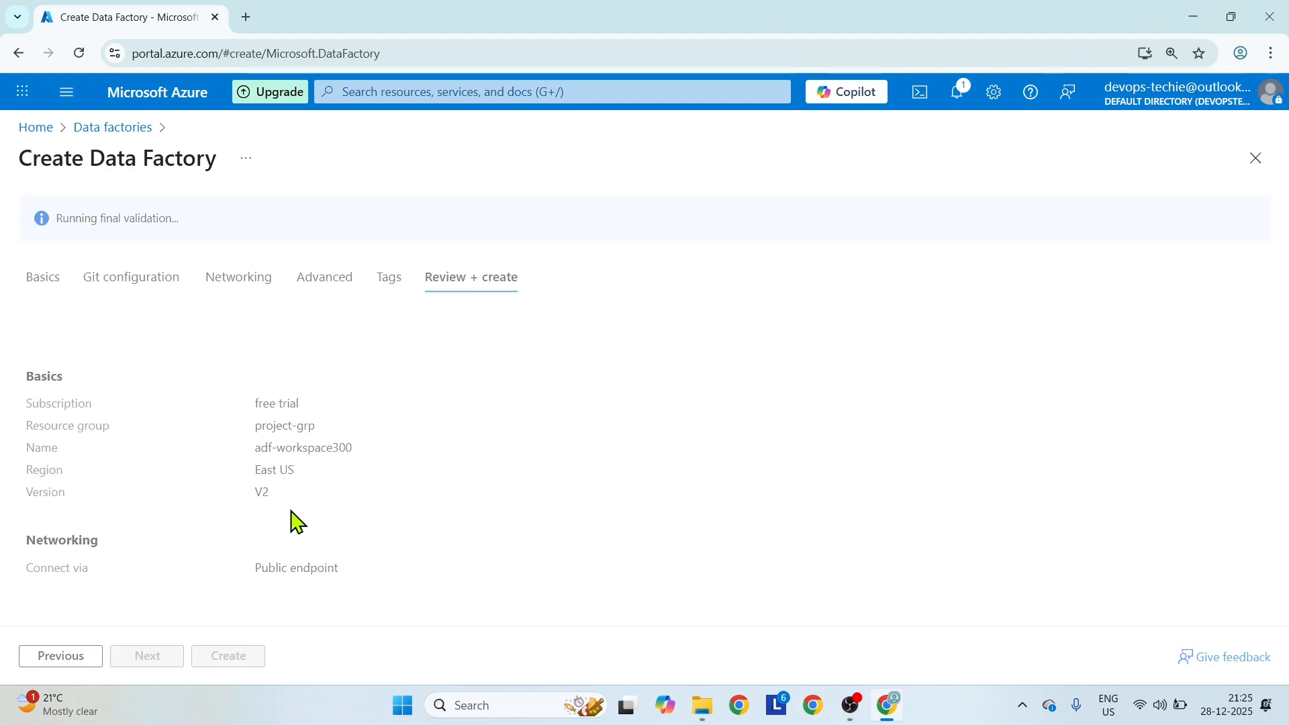
right_click(28, 135)
click(46, 138)
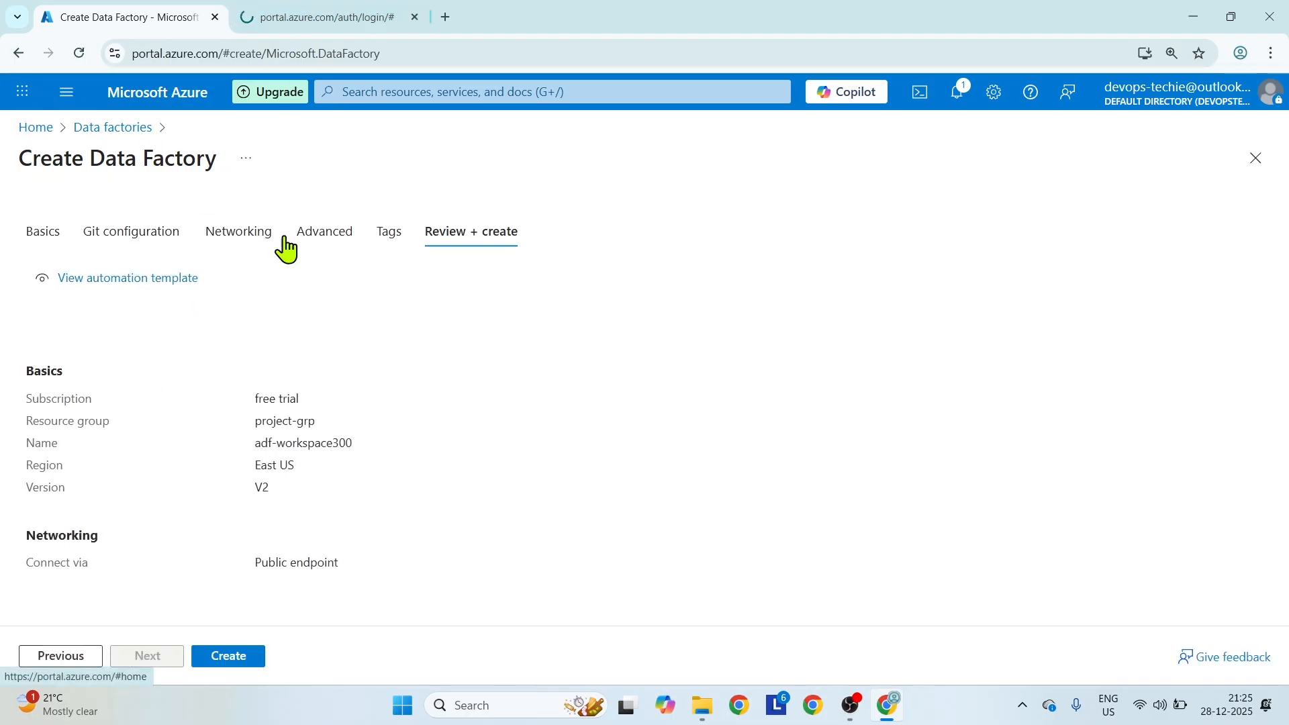
click(226, 661)
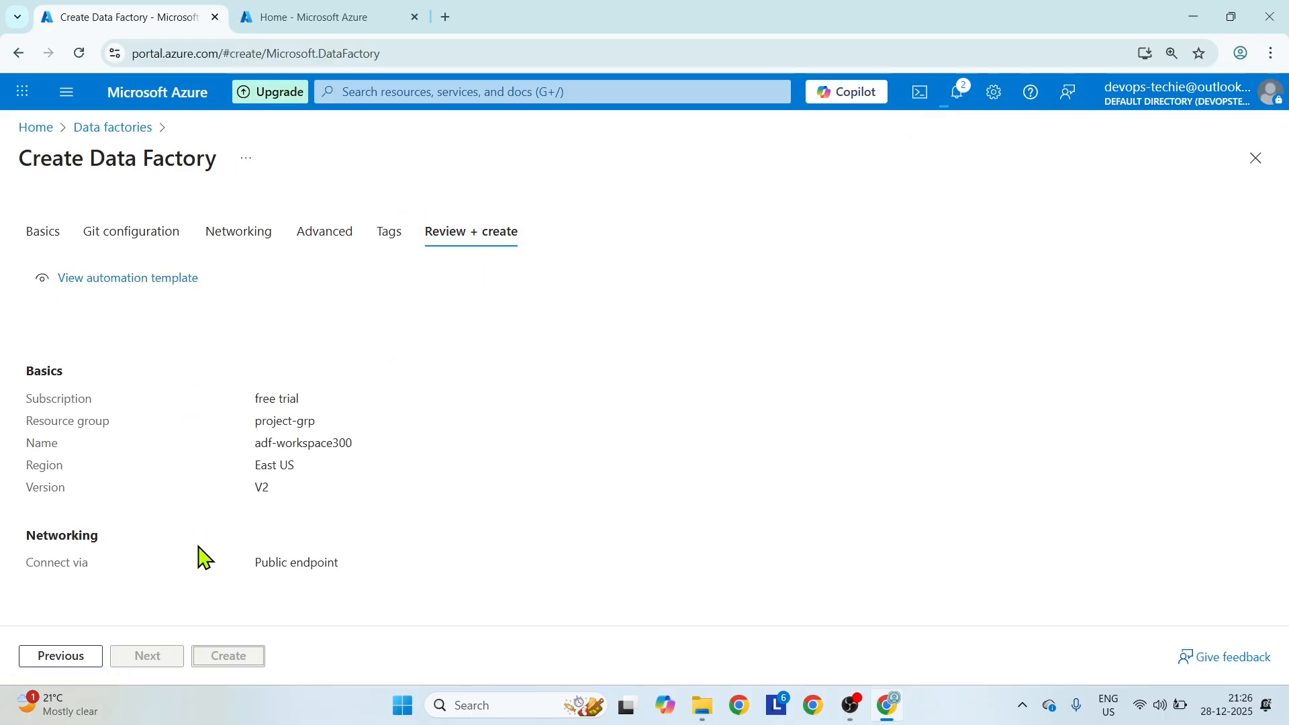
Start creating a storage account from the second portal tab and name it adlsadf5000.
click(254, 13)
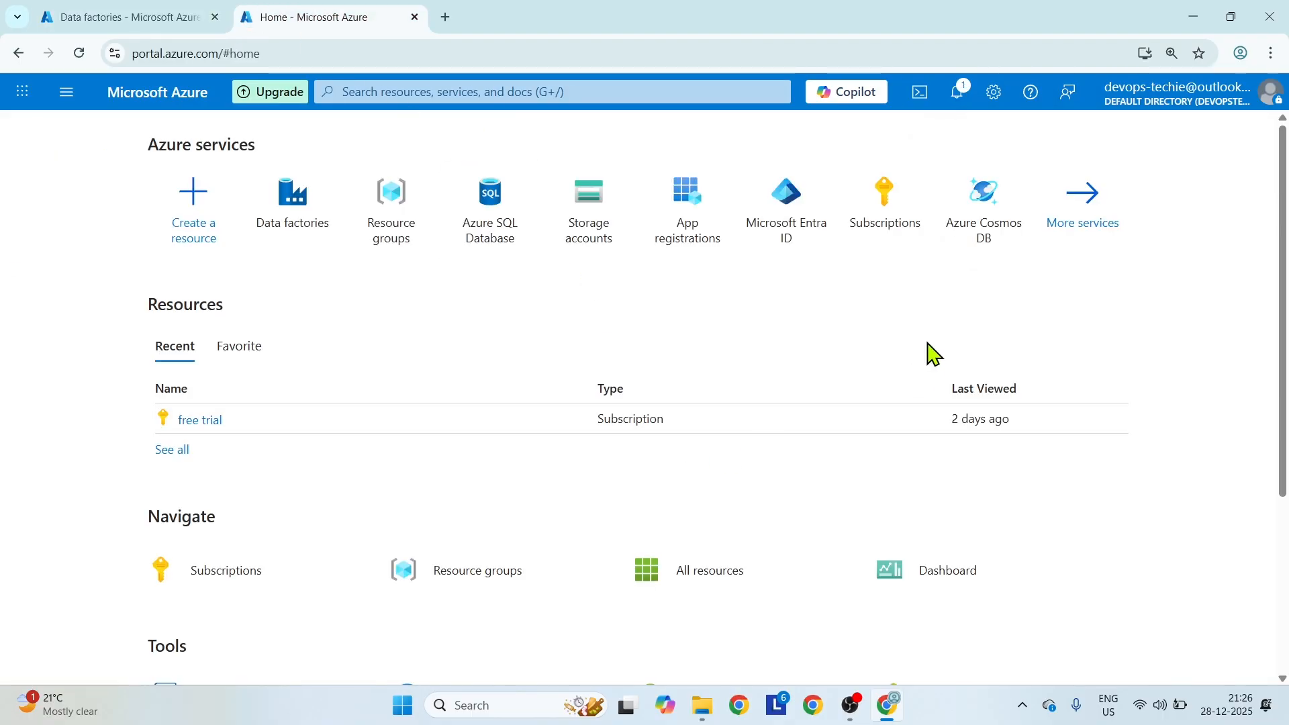
click(591, 208)
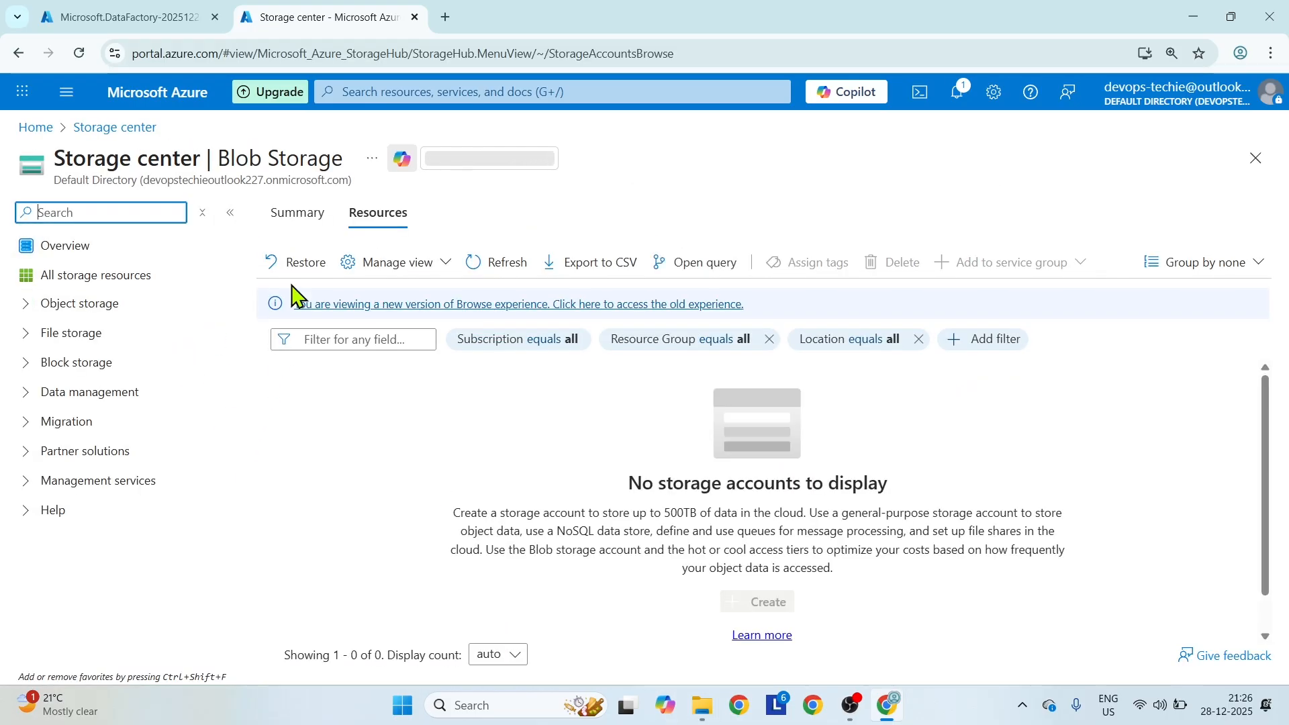
click(296, 265)
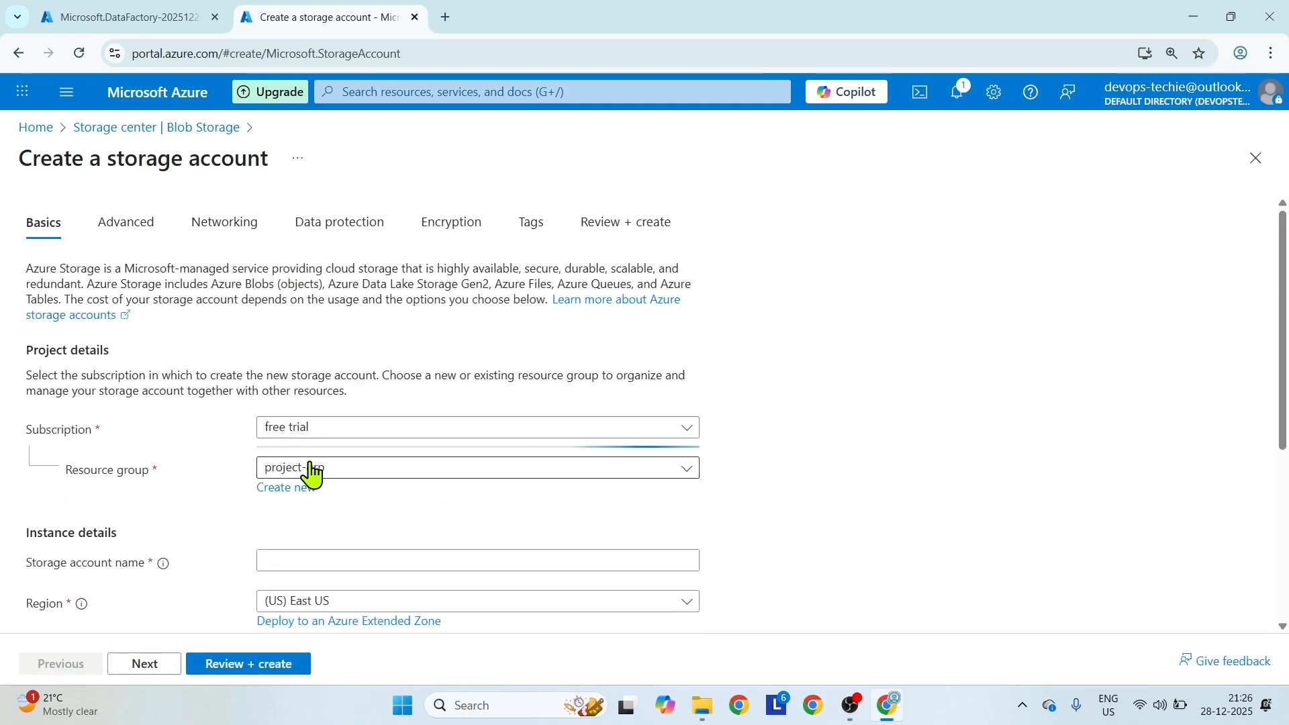
scroll(386, 514, down, 3)
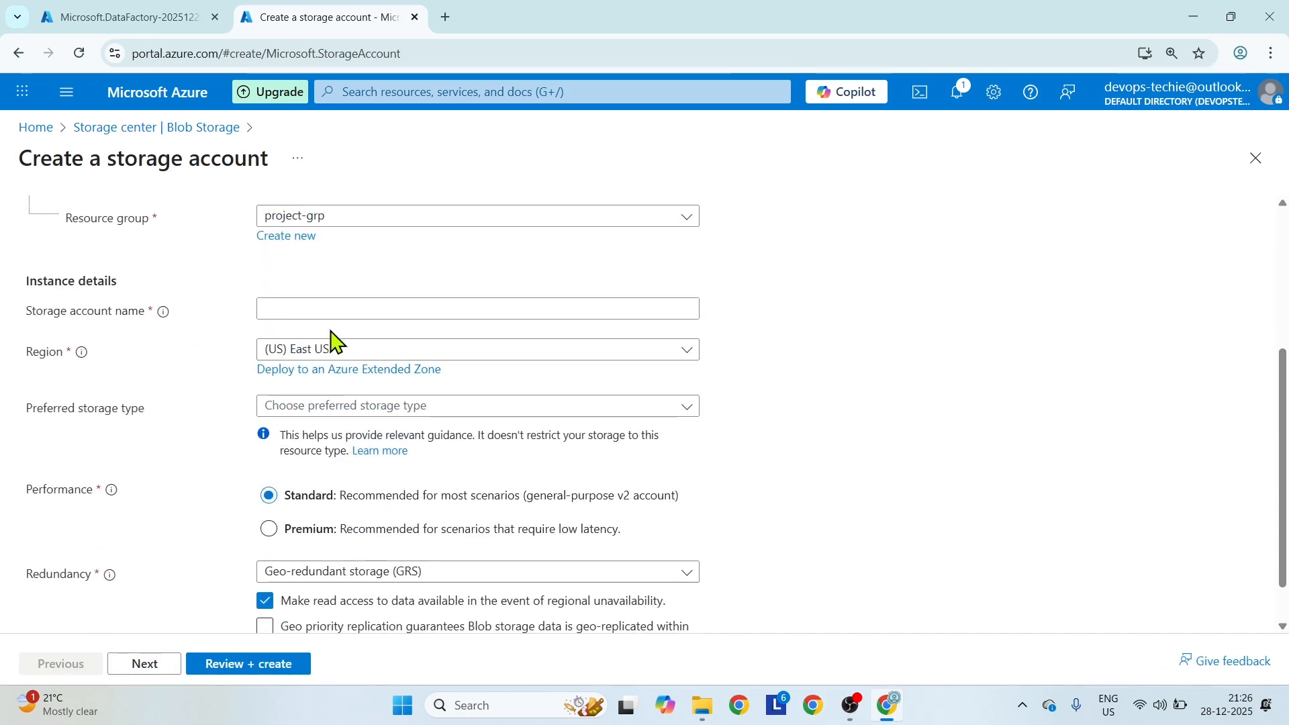
click(322, 309)
text(adls)
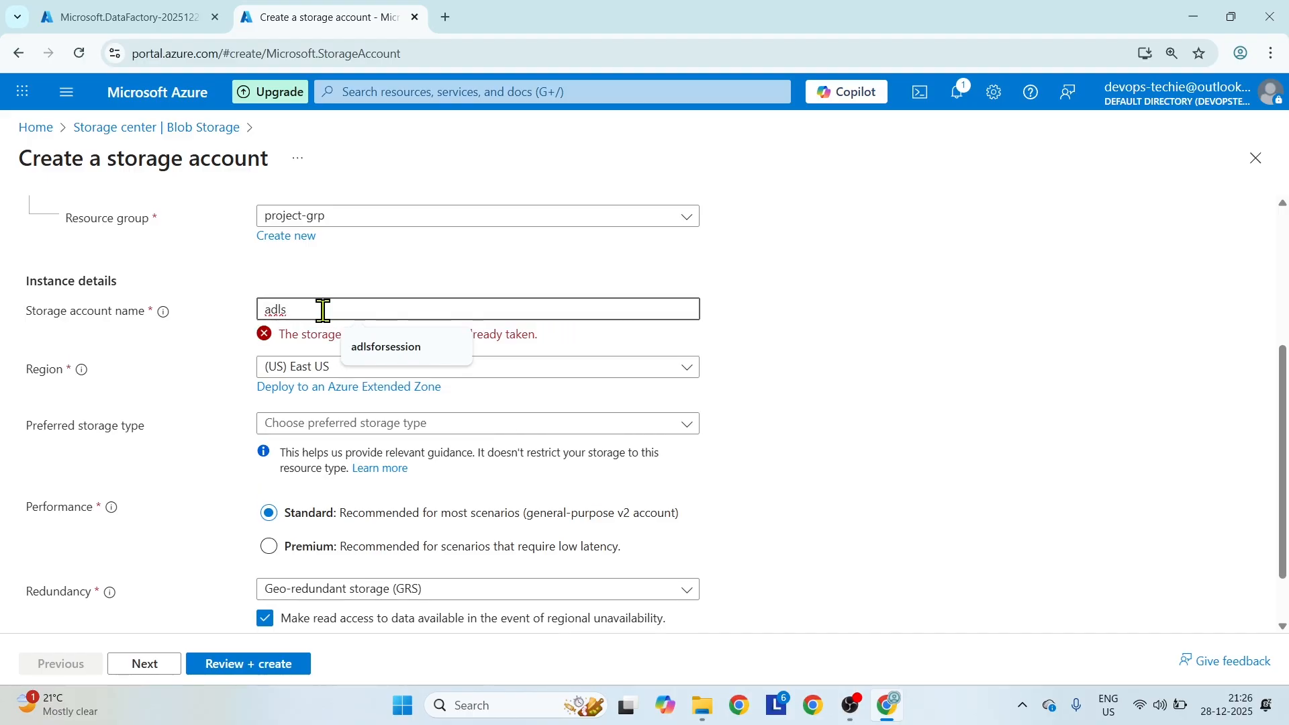
text(adf500)
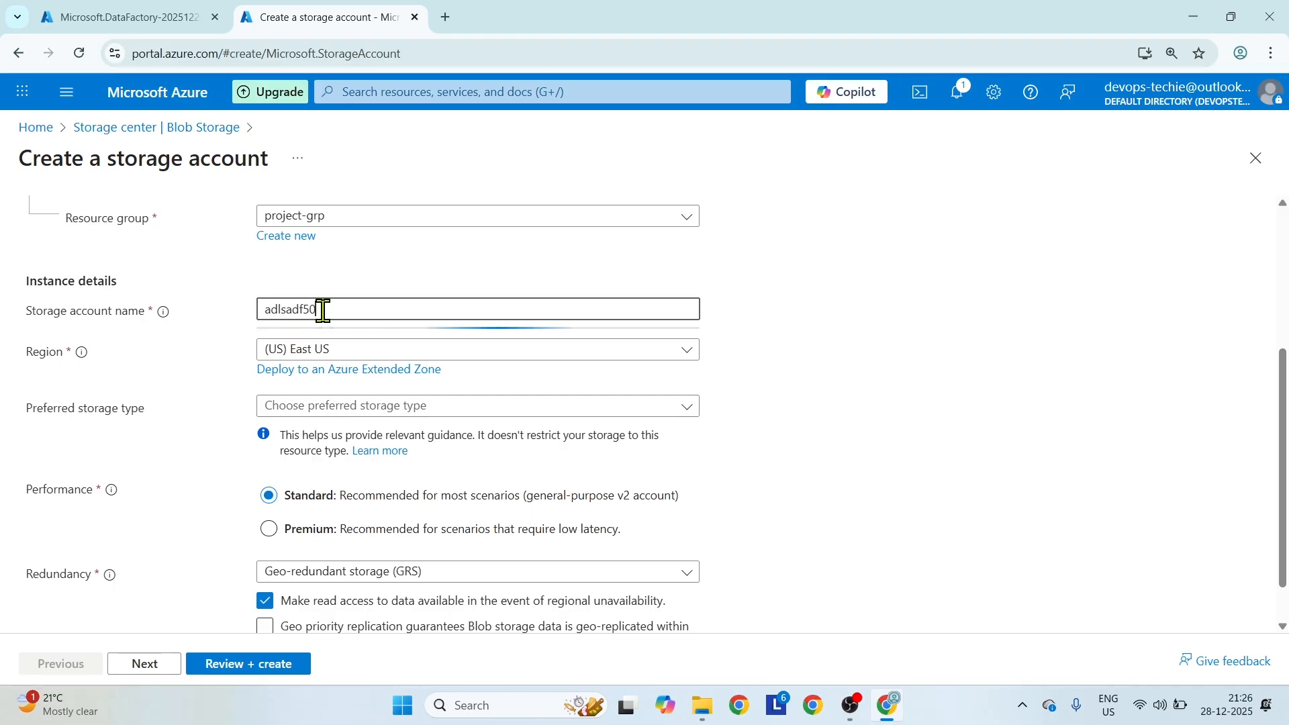
key(BackSpace)
key(BackSpace)
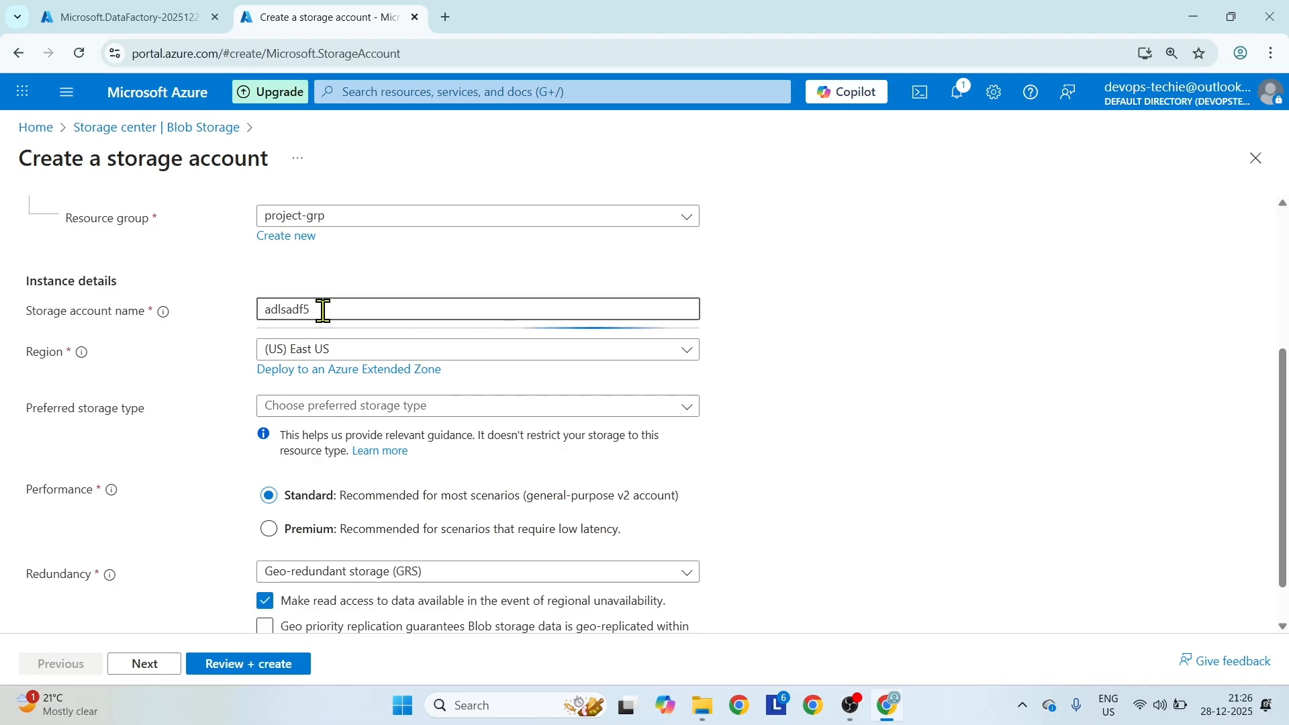
text(000)
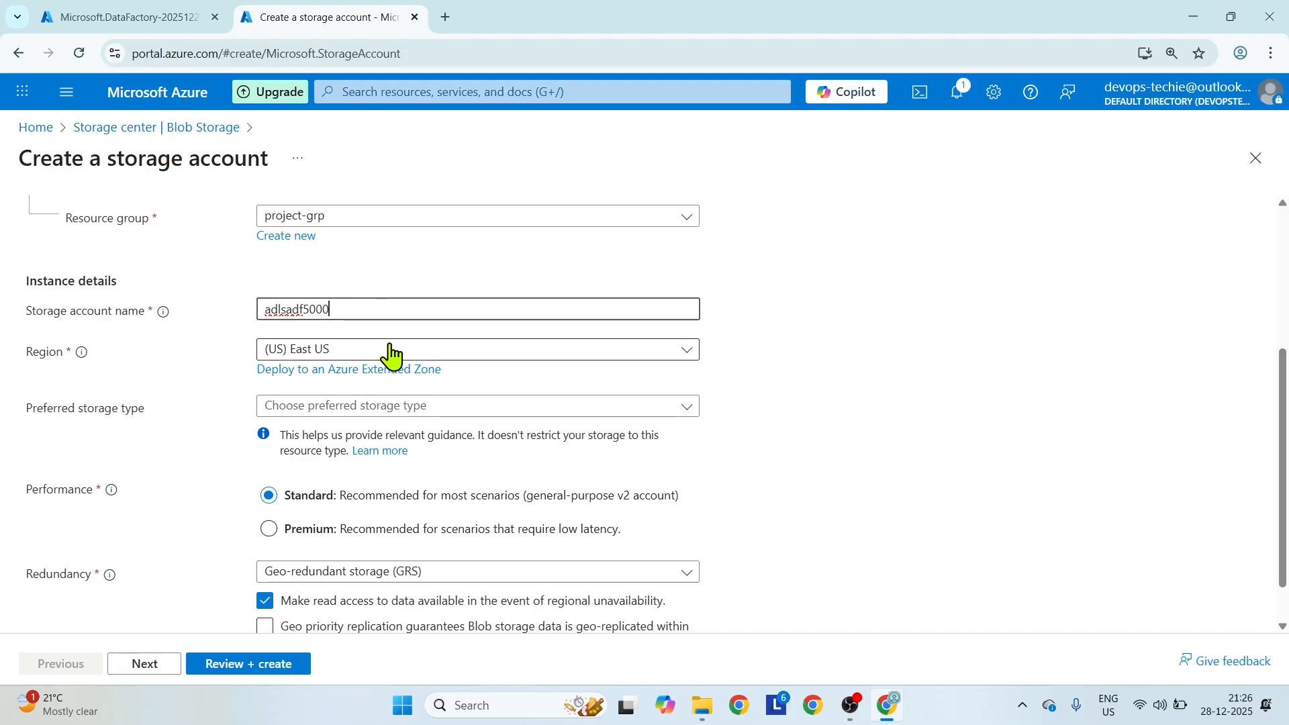
Set the storage account's preferred storage type to Azure Blob Storage or Azure Data Lake Storage Gen 2.
click(446, 408)
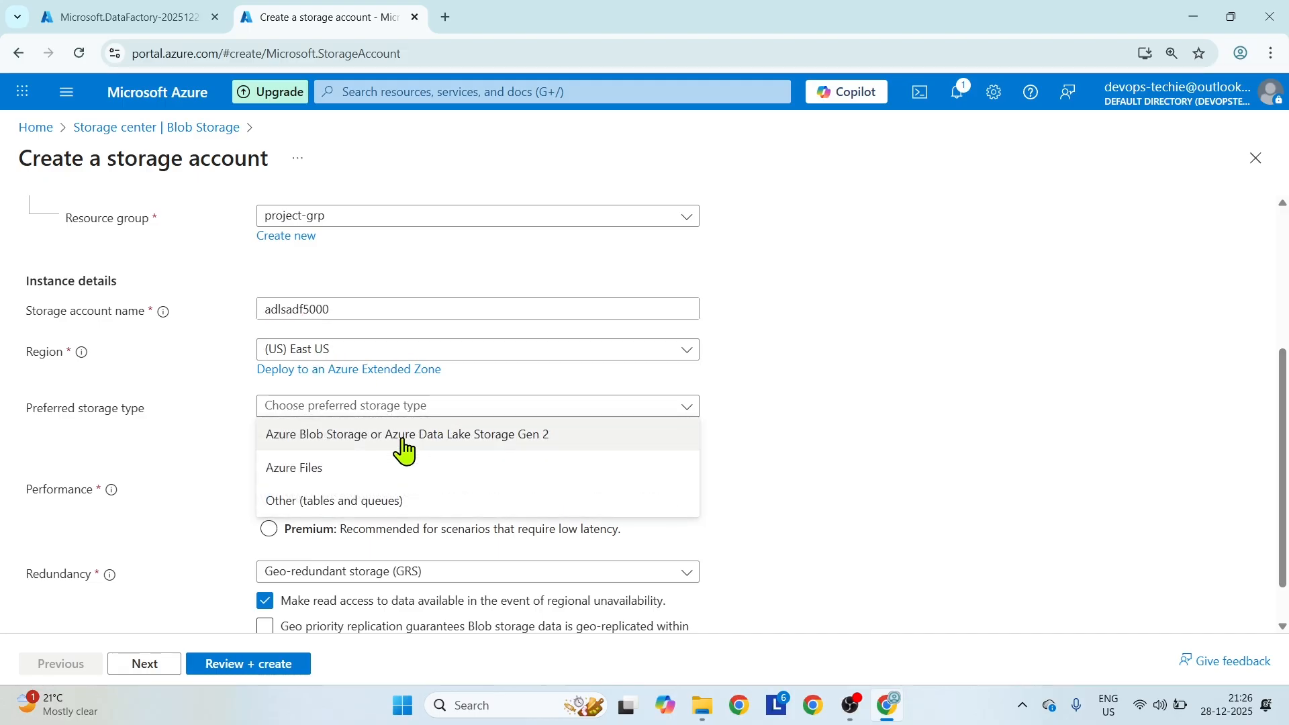
click(403, 435)
scroll(557, 527, down, 1)
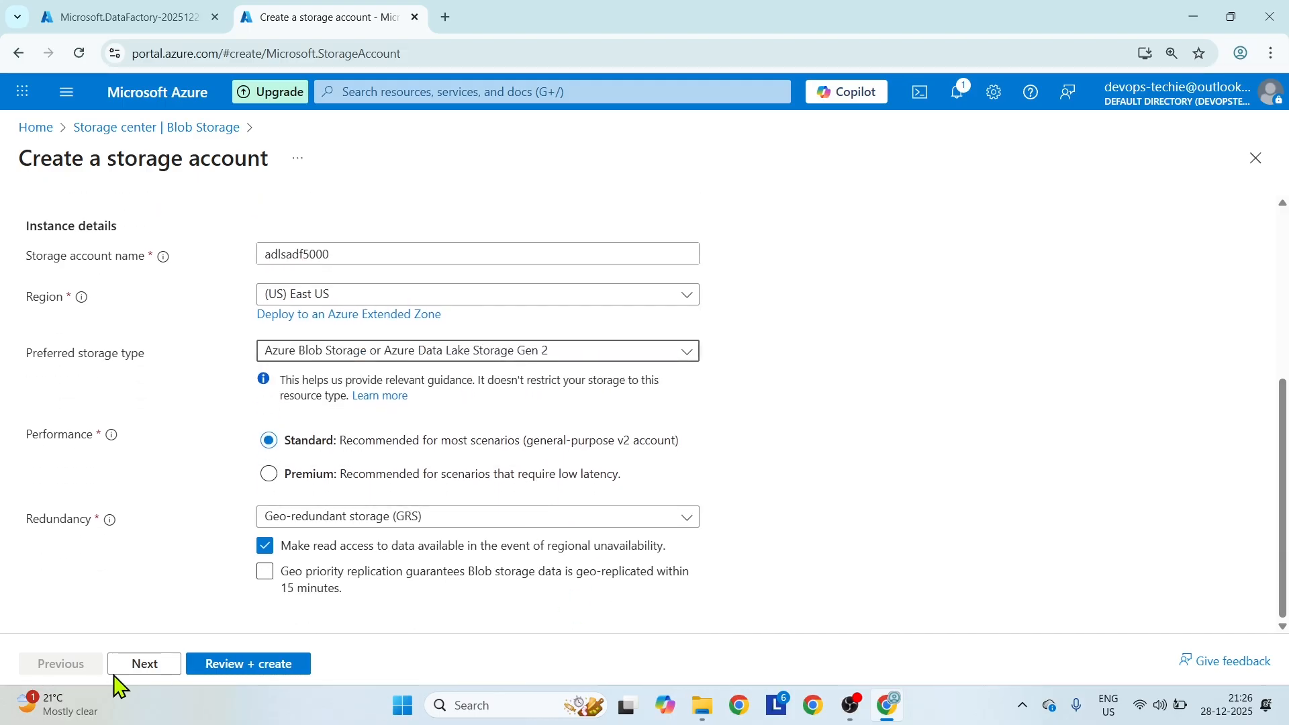
Enable the hierarchical namespace in the advanced settings, then review and create the storage account.
click(138, 664)
scroll(256, 453, down, 5)
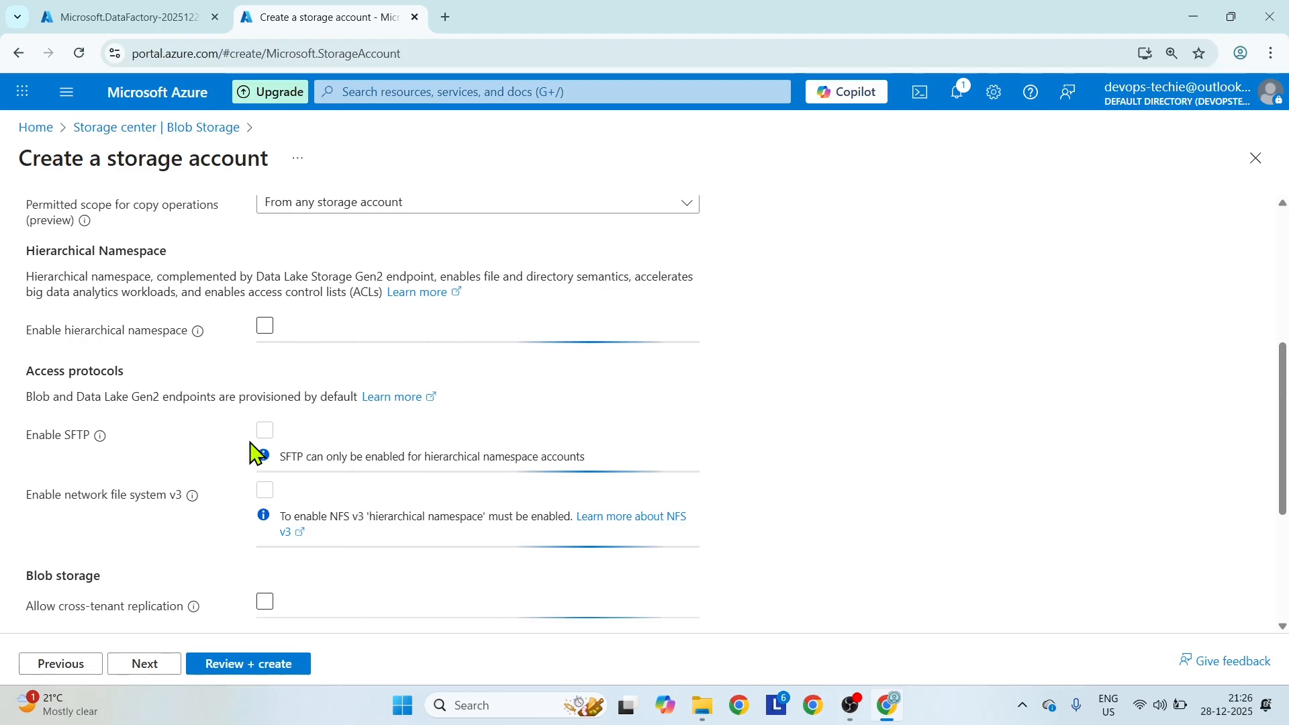
click(264, 326)
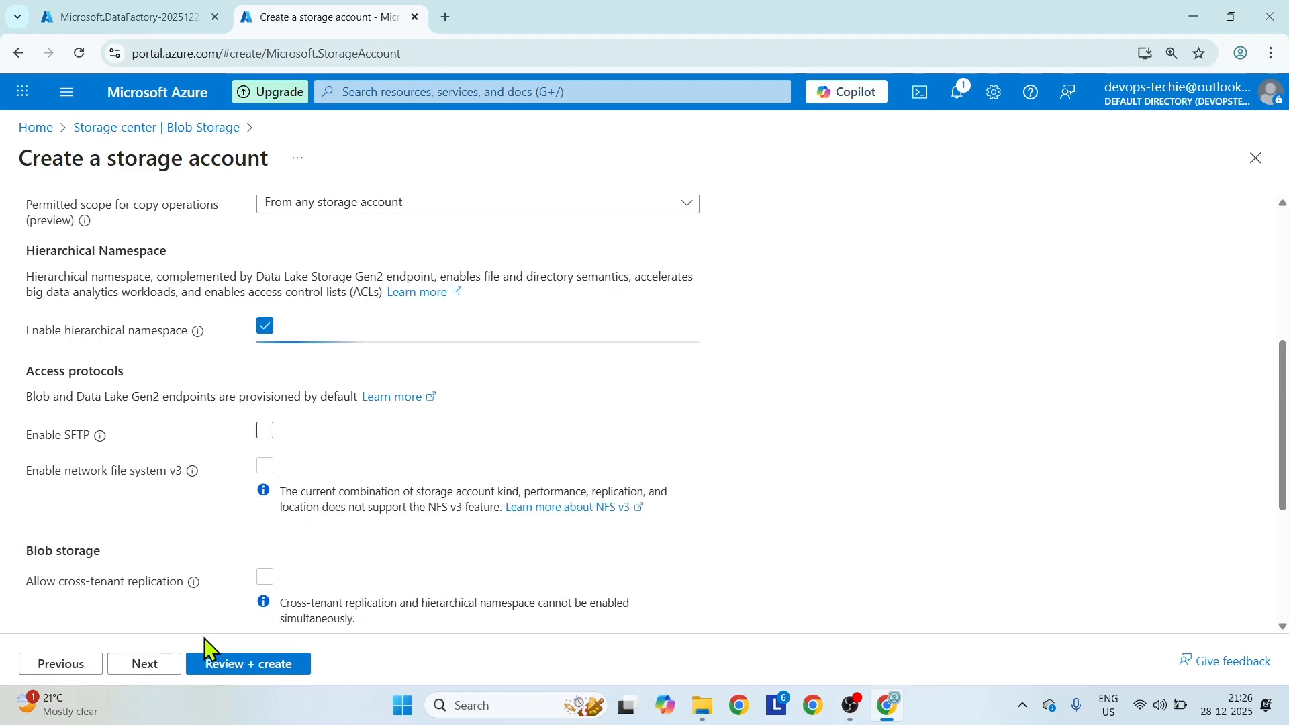
click(208, 665)
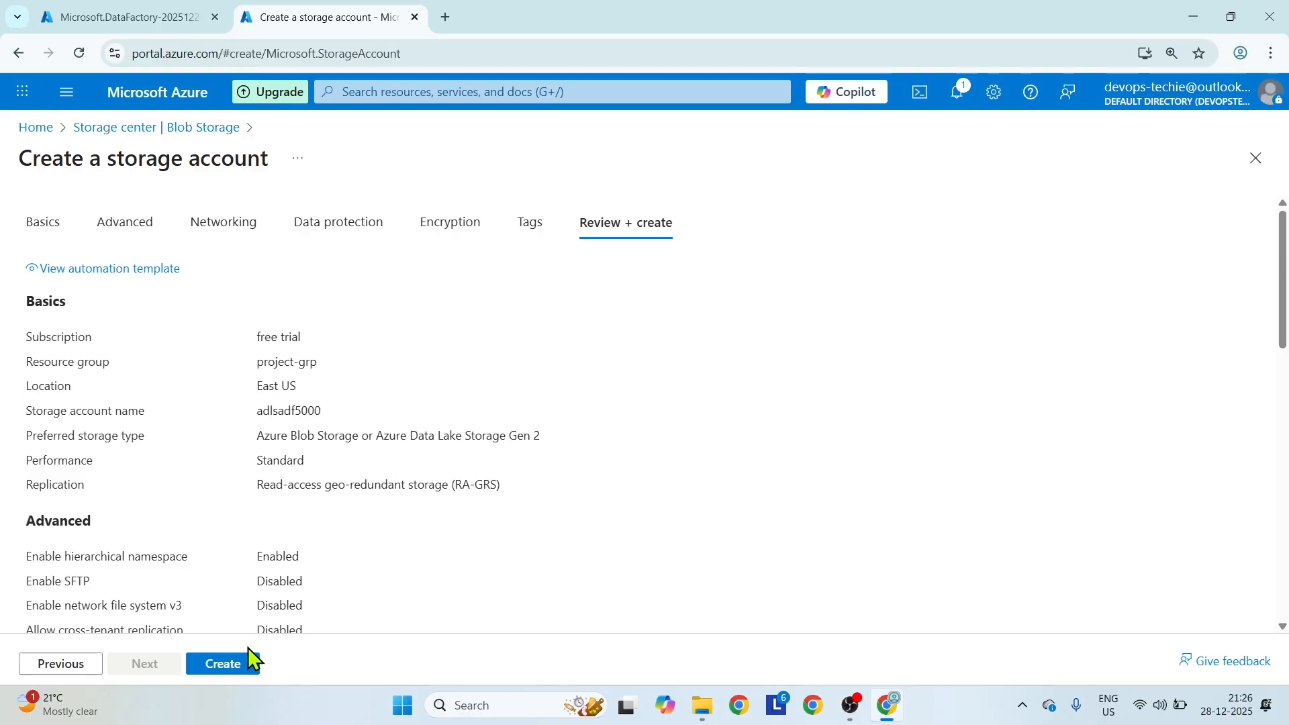
click(237, 671)
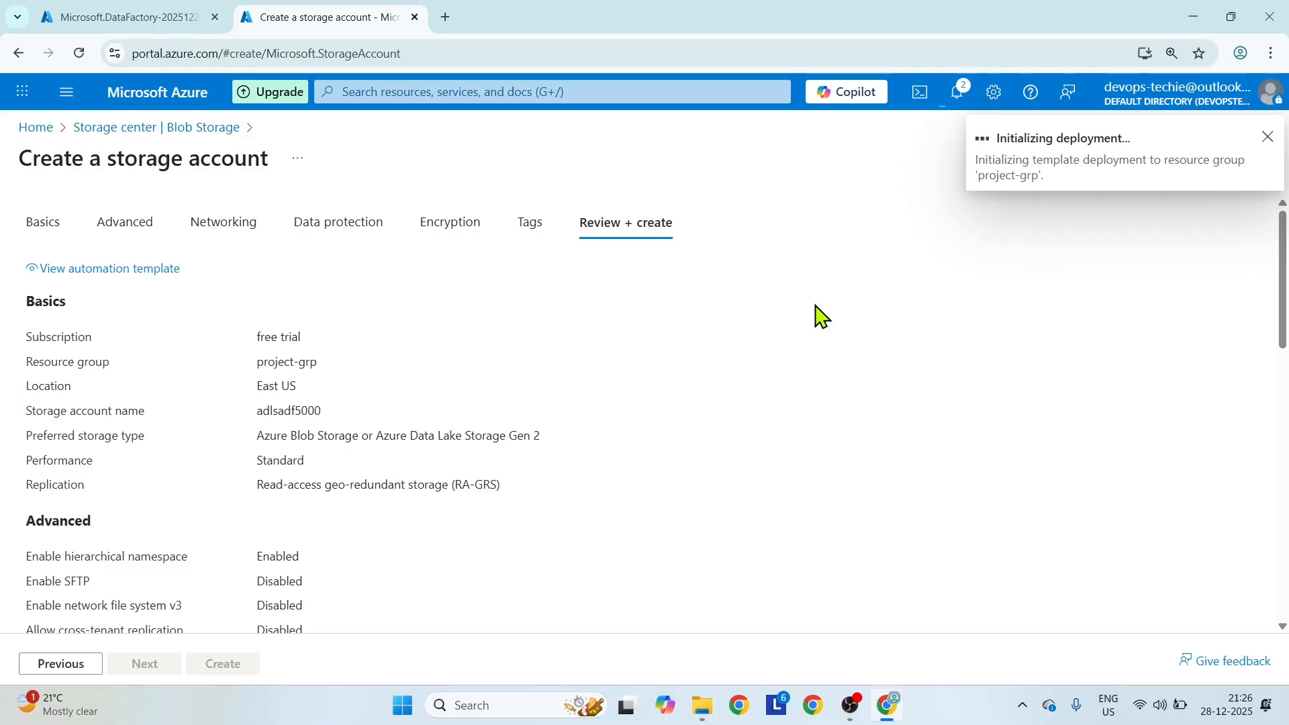
Return to the portal home in the data factory deployment's browser tab and start creating an Azure SQL database.
click(111, 19)
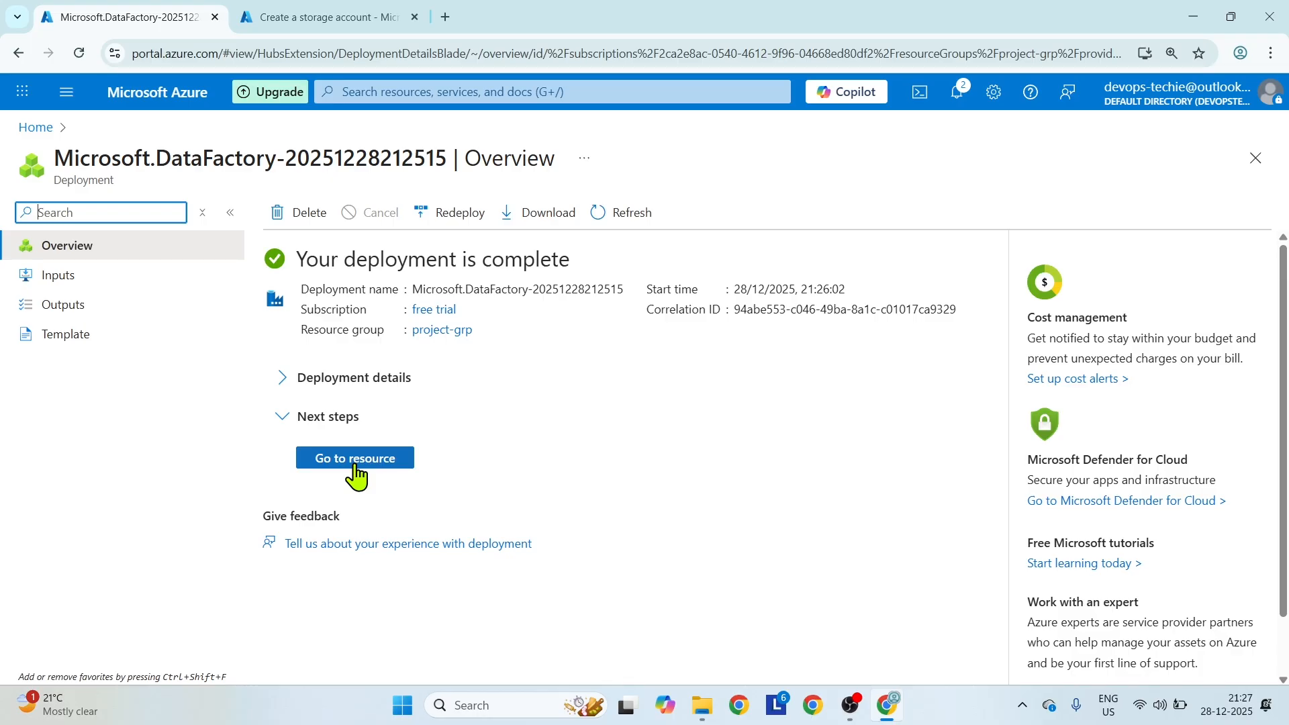
click(34, 127)
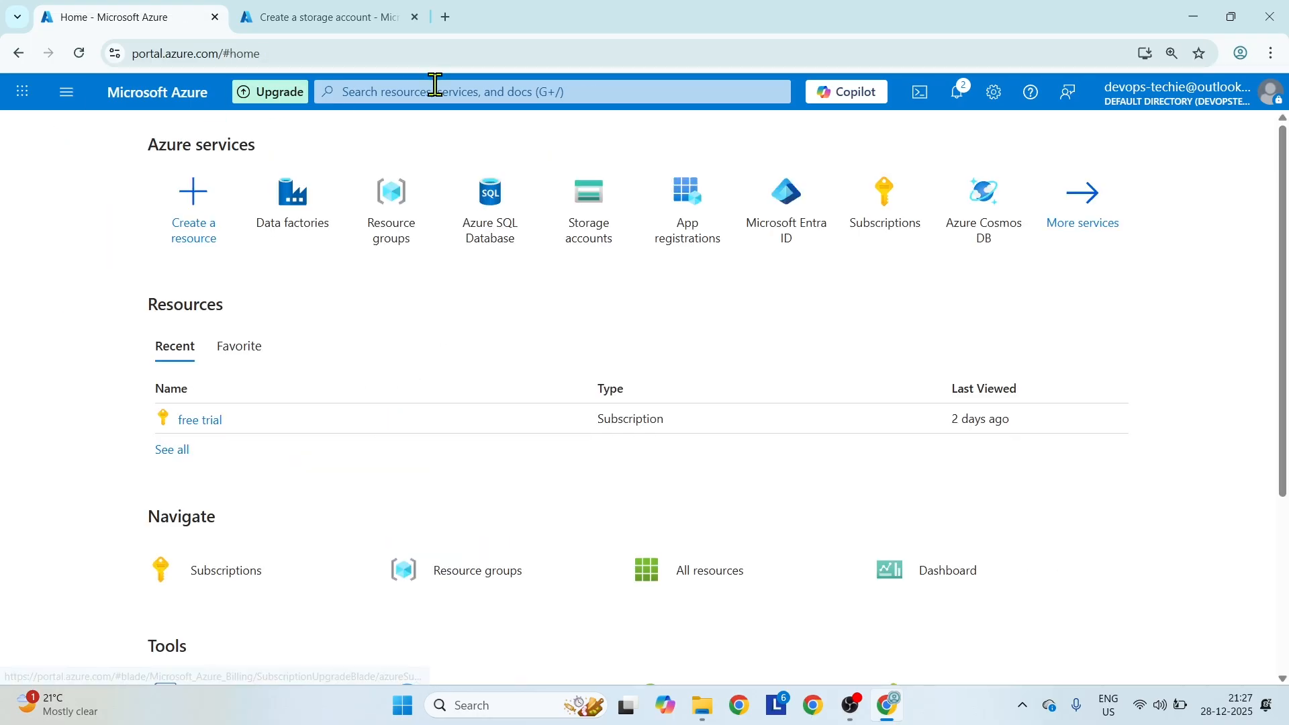
click(500, 216)
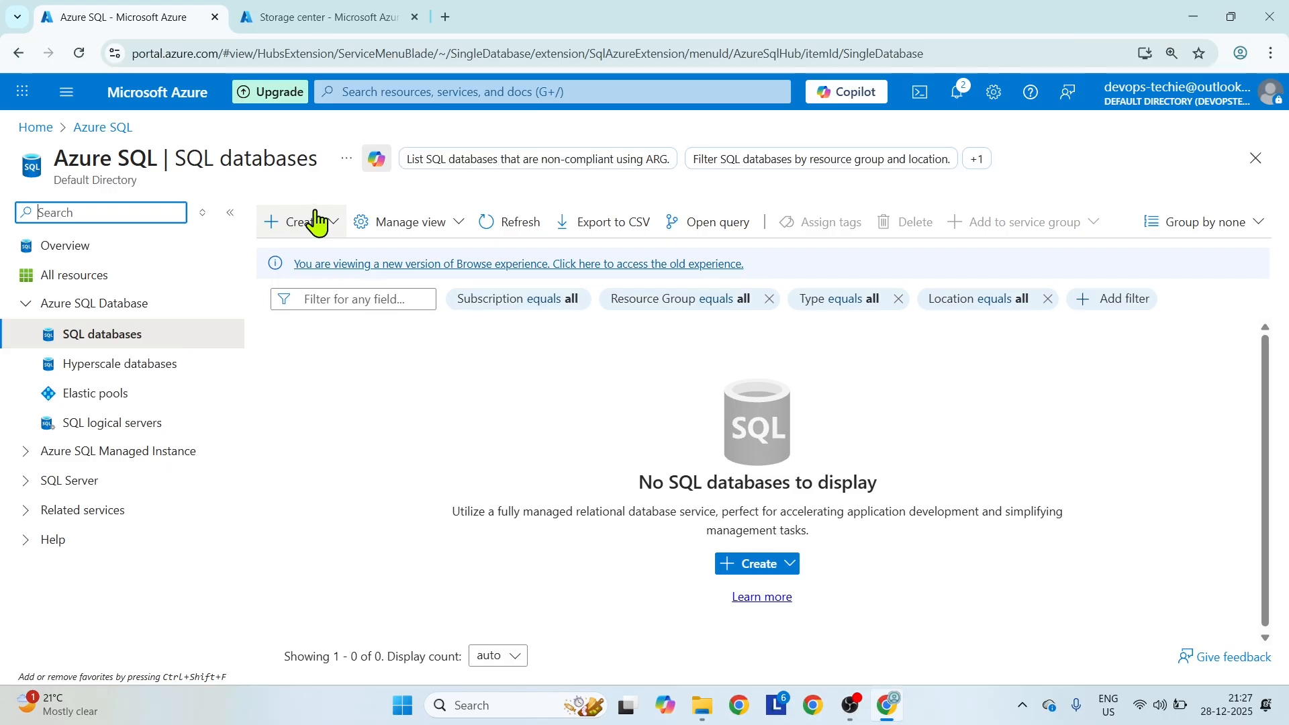
click(316, 222)
click(316, 262)
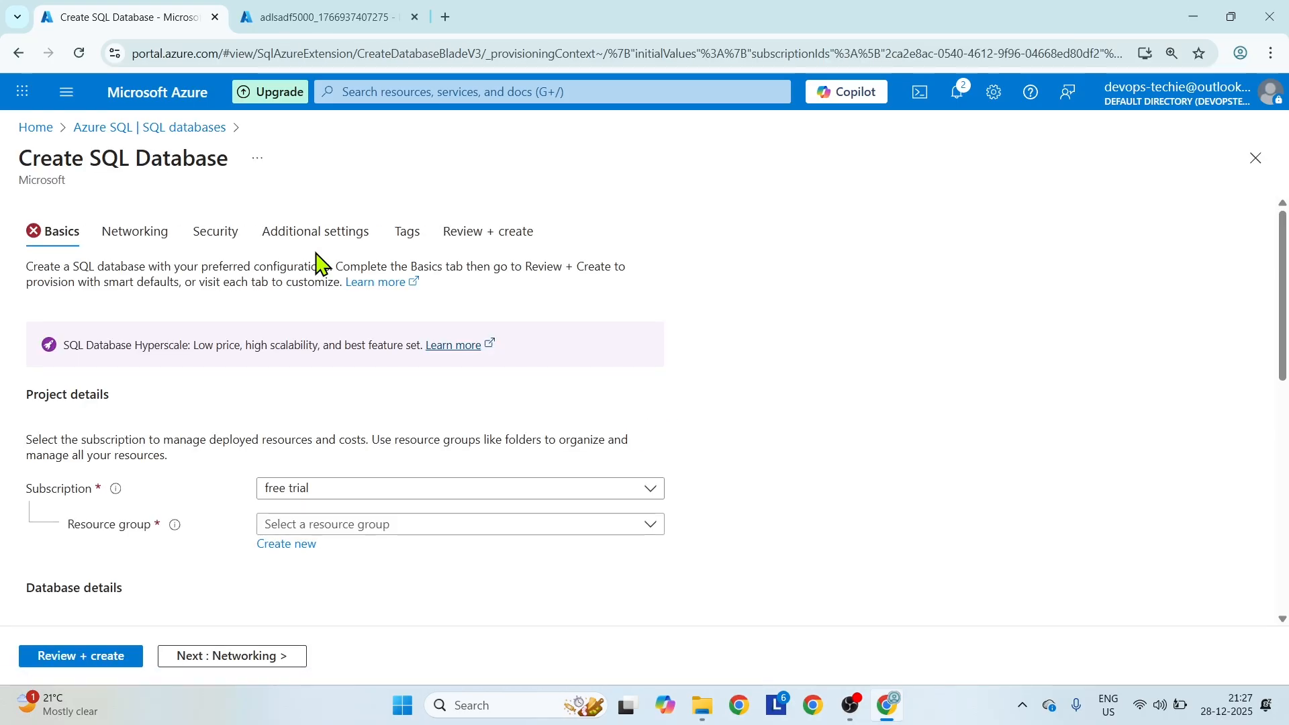
Assign the SQL database to the project-grp resource group and name it dbazuresql4000.
scroll(599, 423, down, 3)
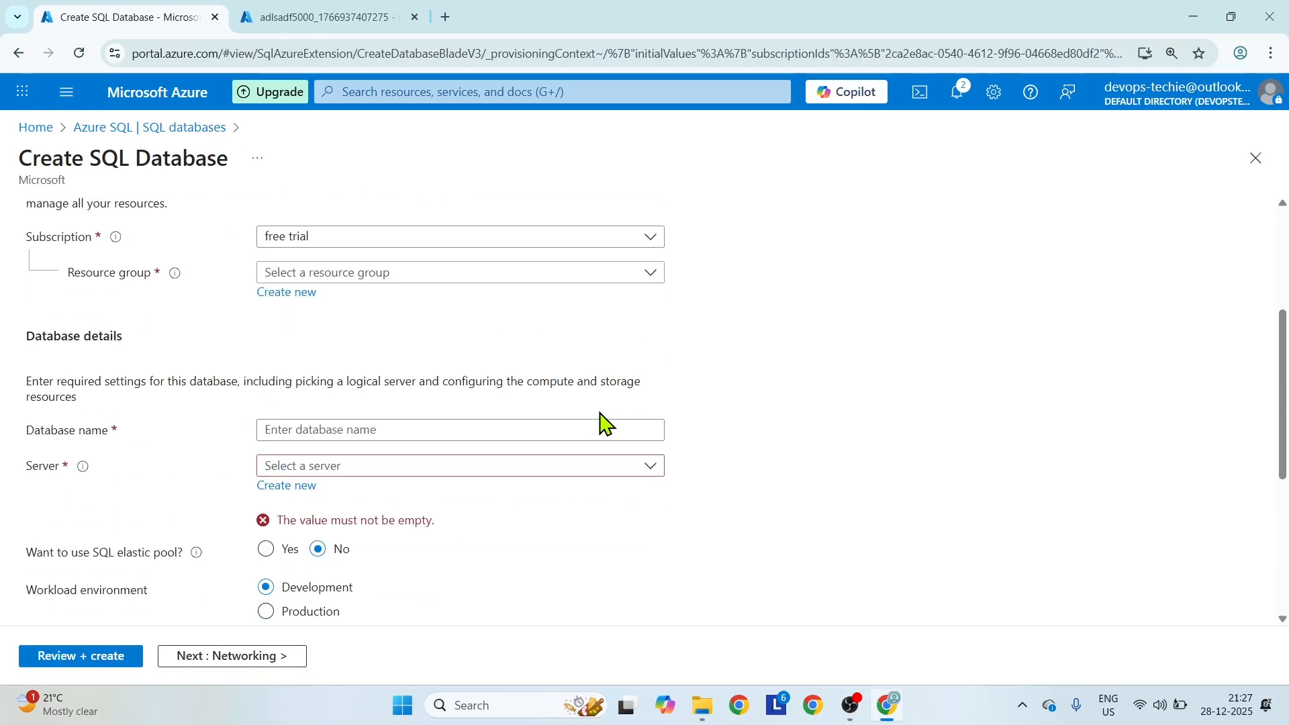
click(446, 281)
click(327, 341)
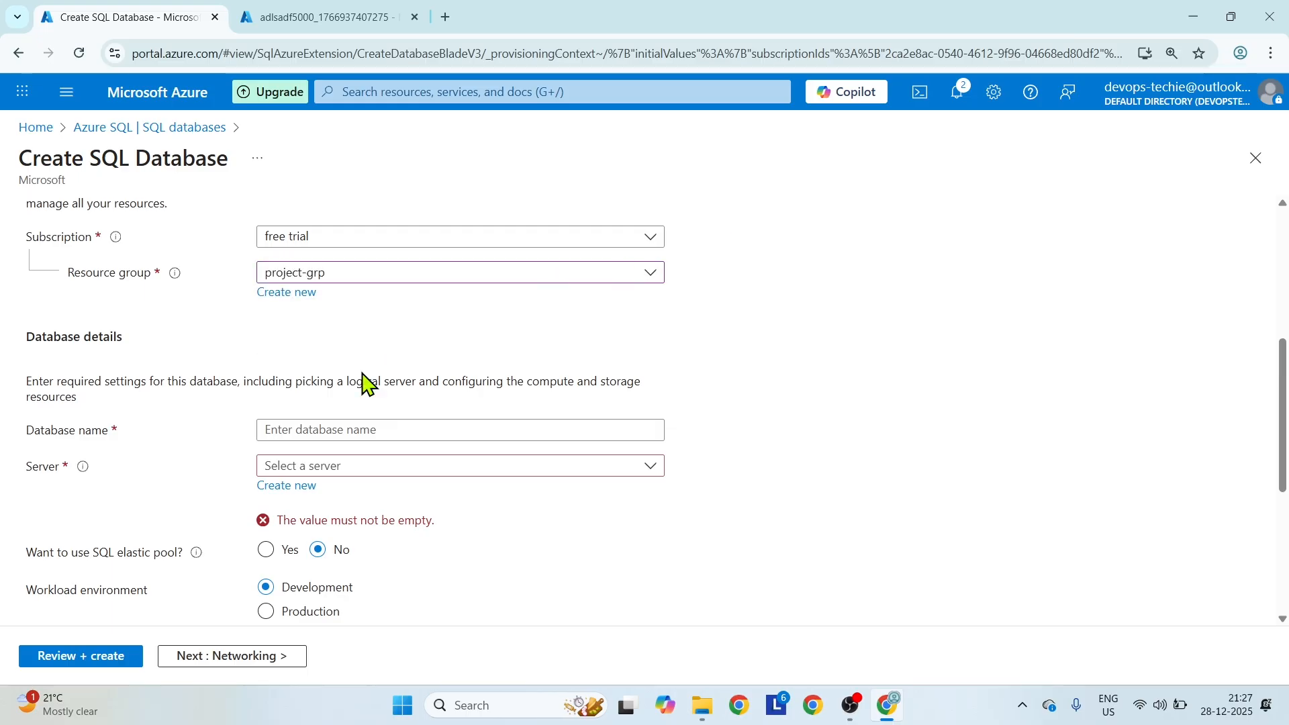
click(322, 428)
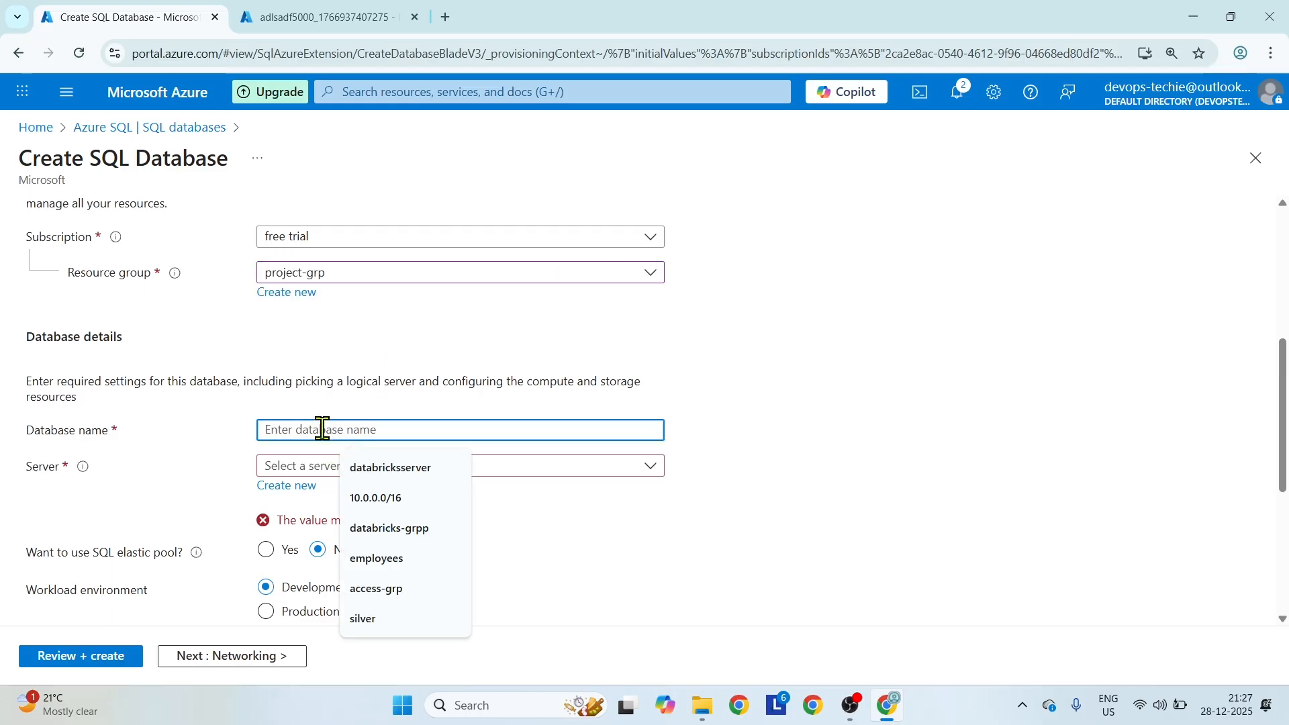
text(dbazuresq)
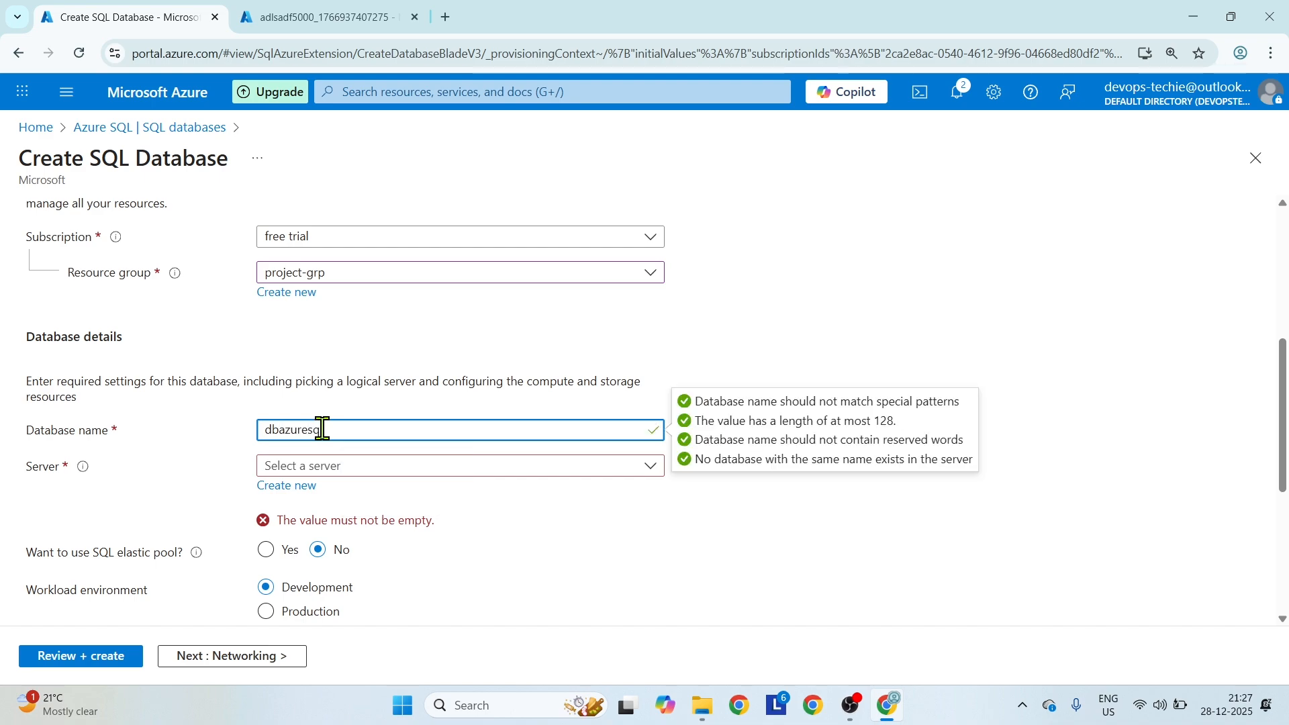
text(000)
Start creating a new server for the database and name it azuresqlserver2000.
click(304, 484)
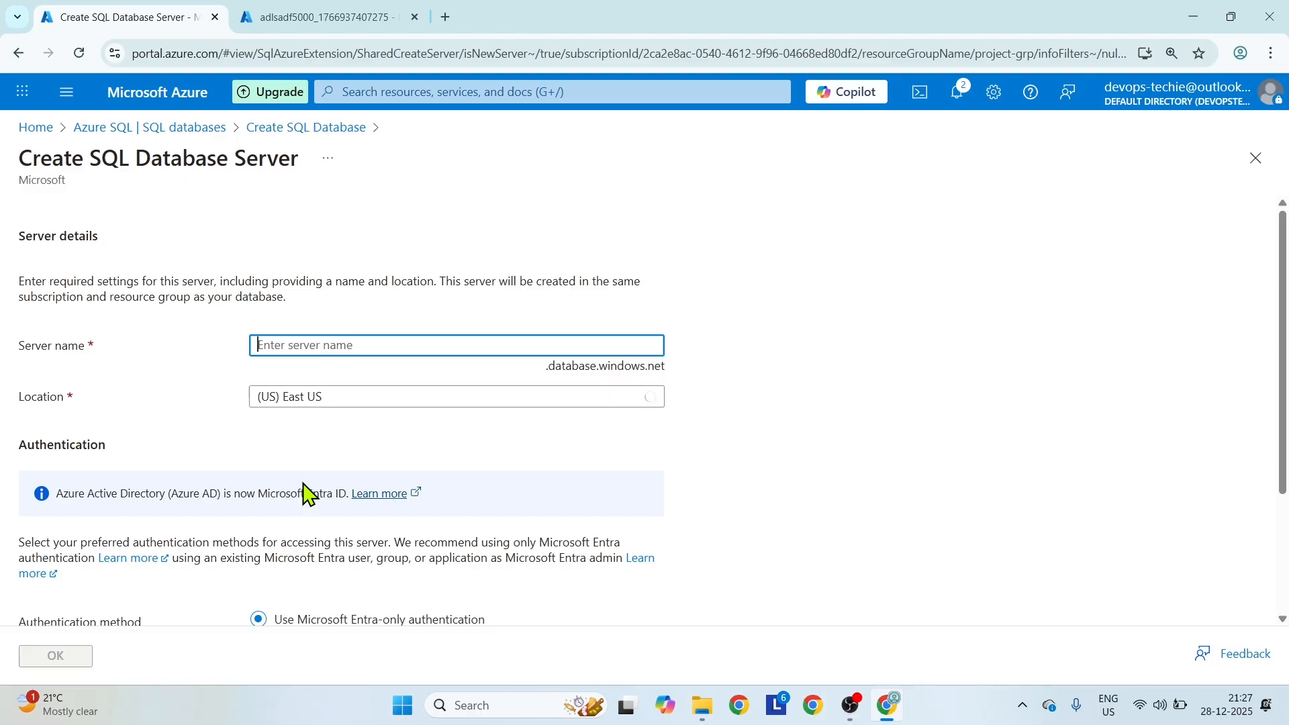
text(azures)
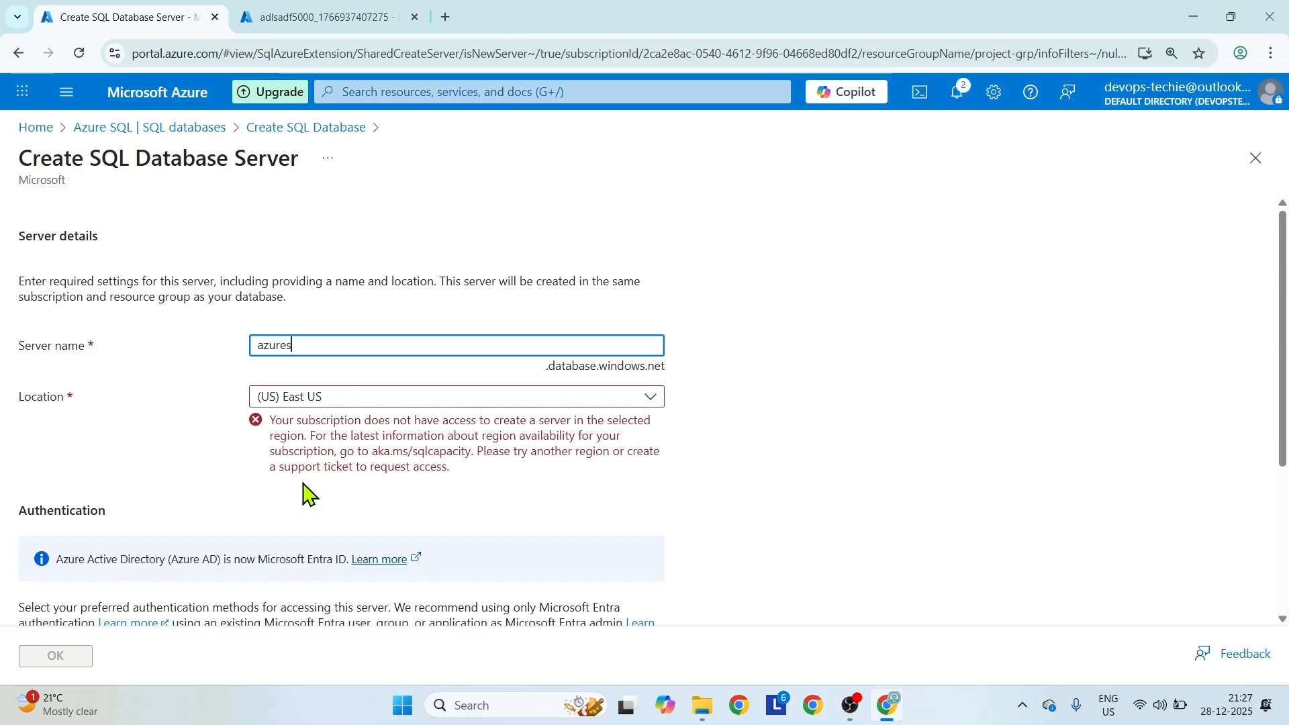
text(qlserver2000)
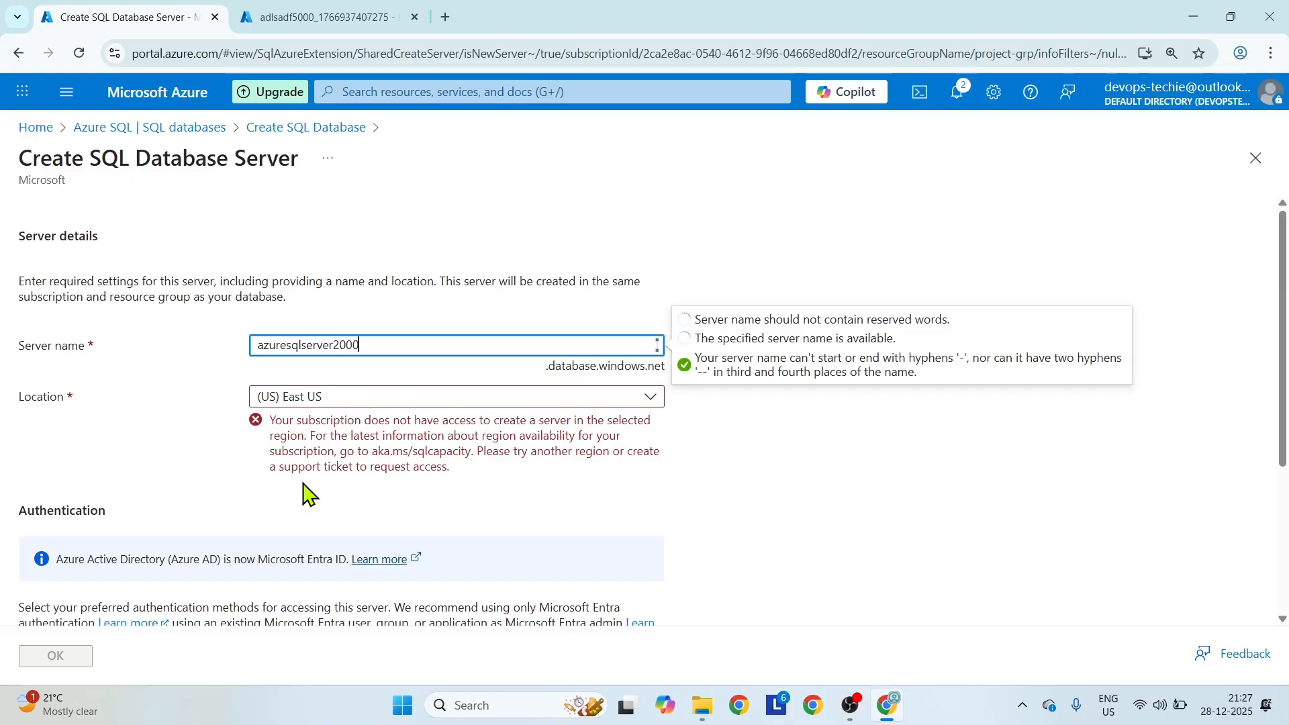
Set the new SQL server's location to (Asia Pacific) Central India.
click(390, 414)
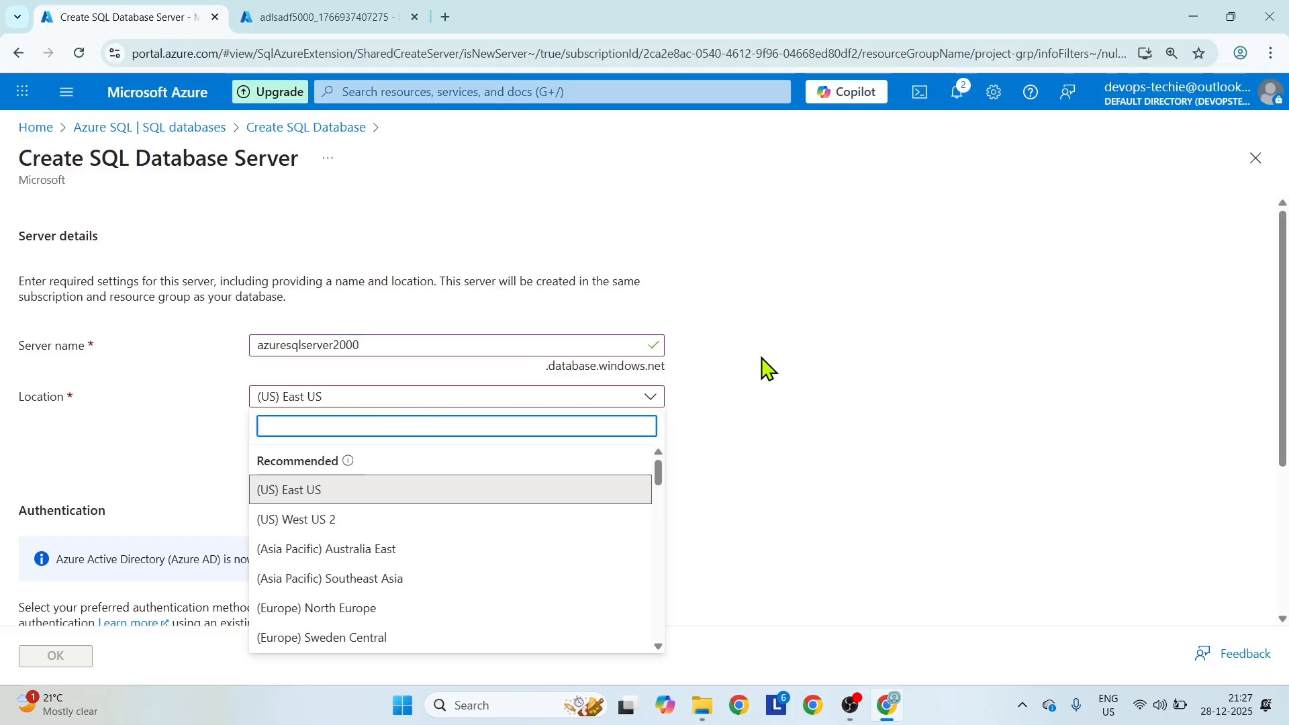
click(771, 436)
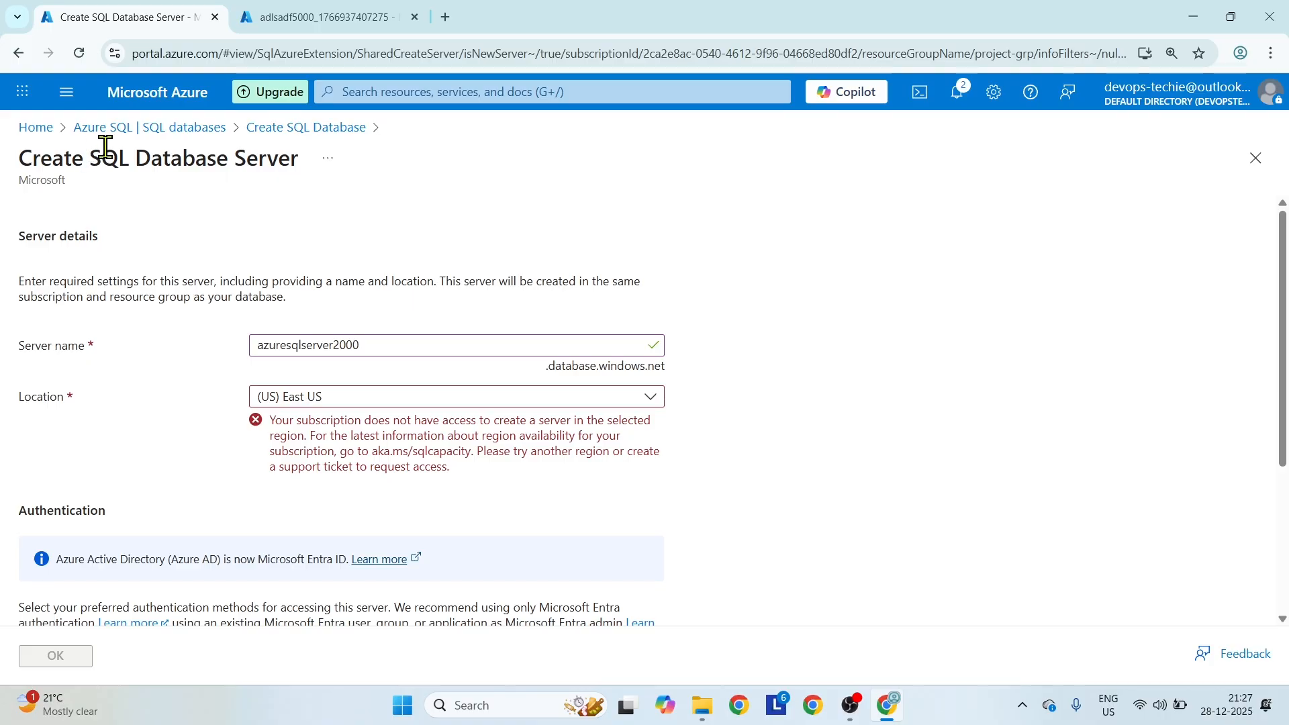
click(335, 403)
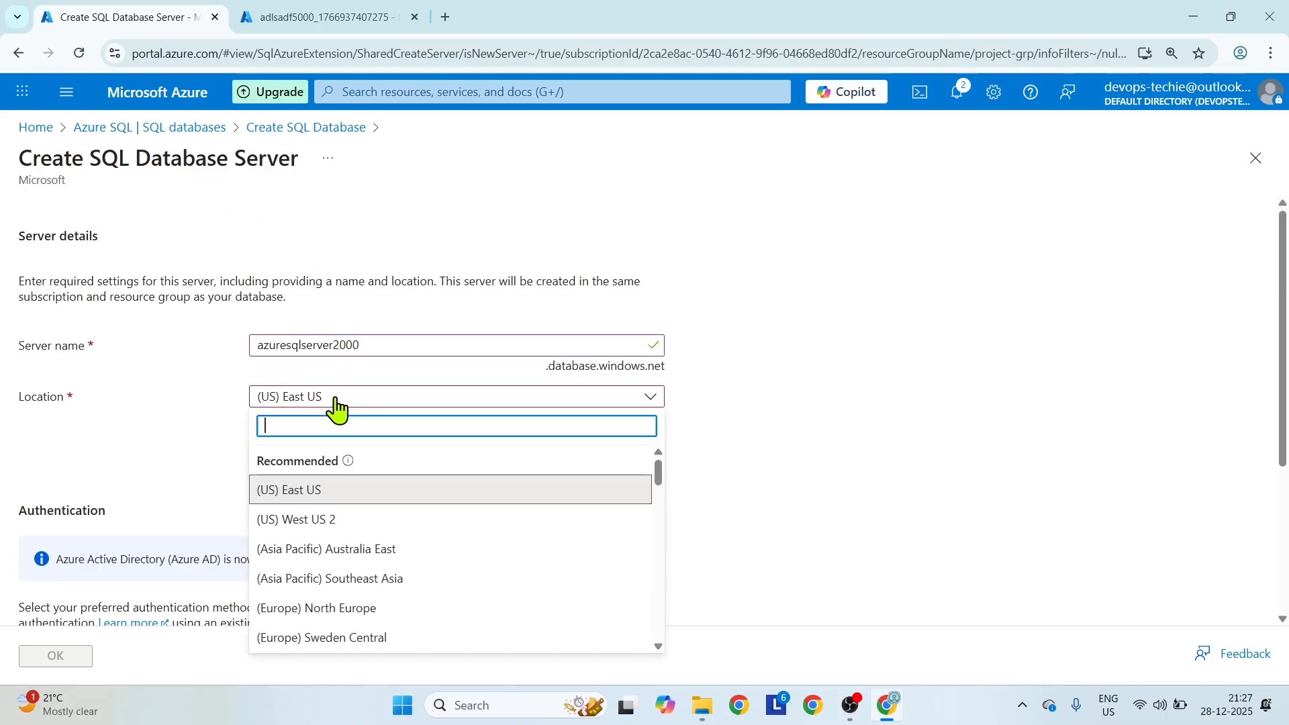
scroll(455, 595, down, 3)
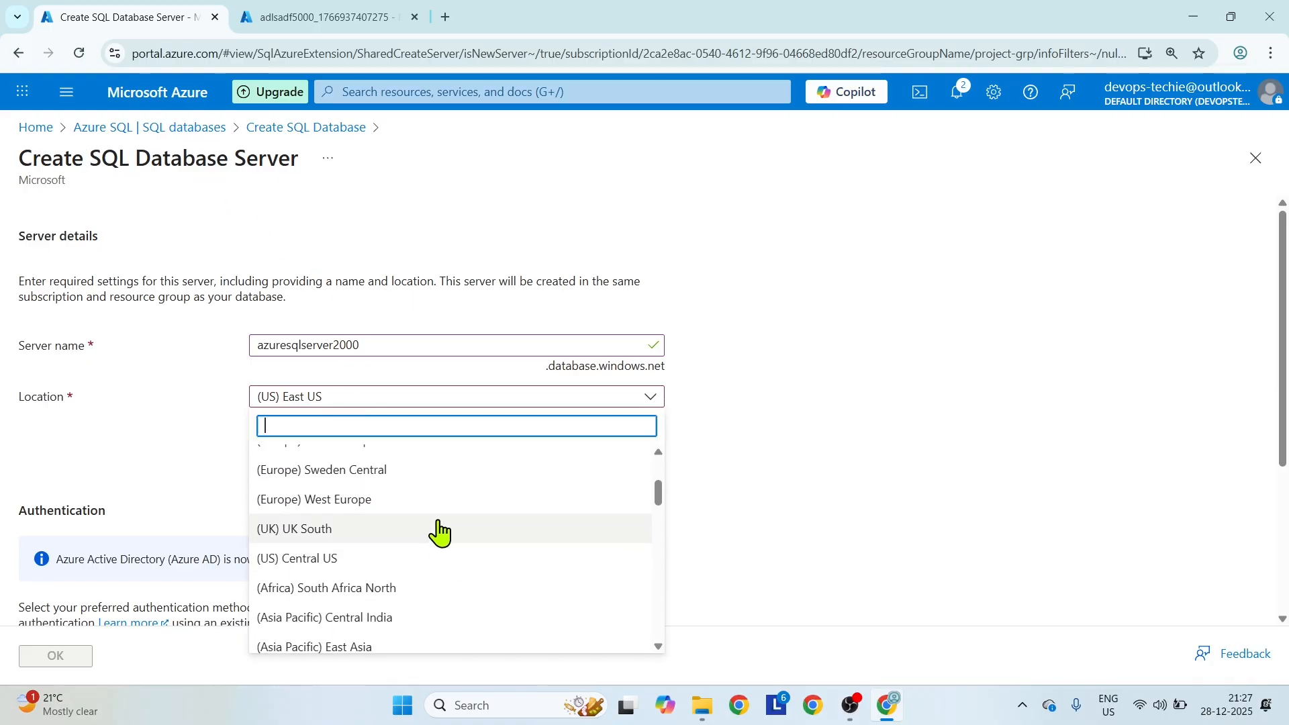
click(436, 618)
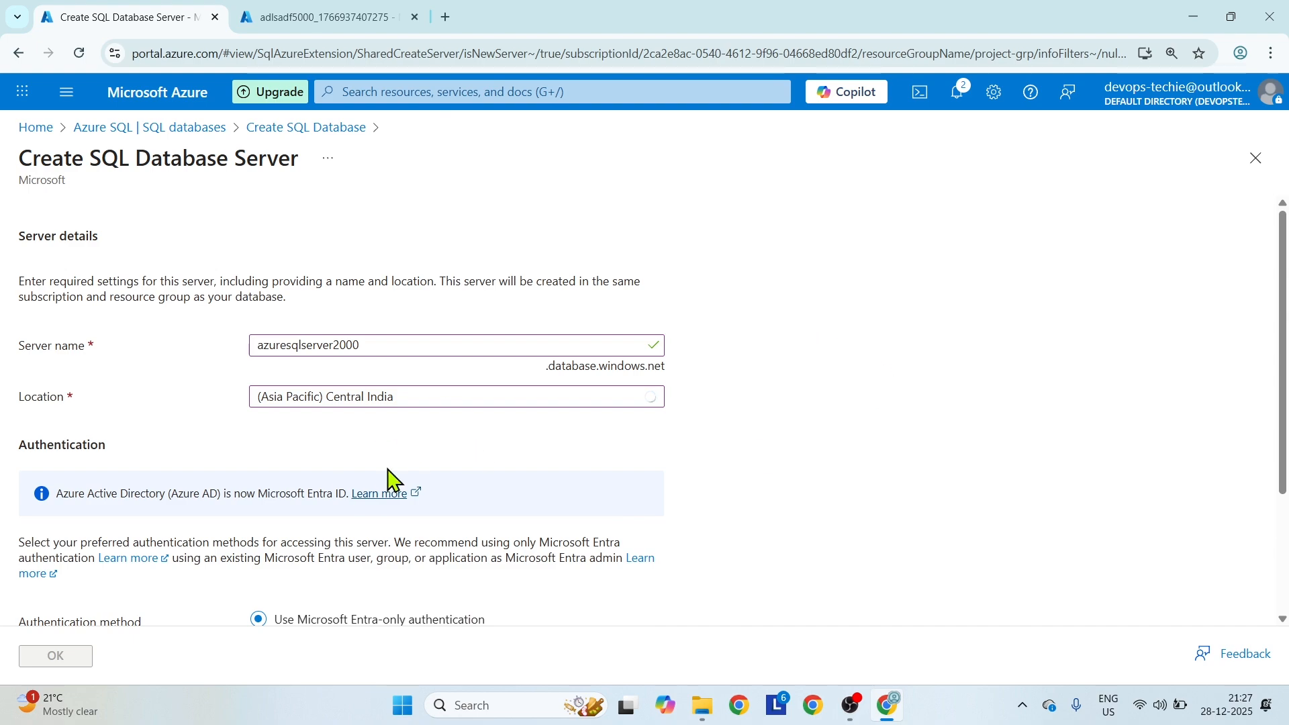
Choose both SQL and Microsoft Entra authentication for the server and set the server admin login to dbadmin.
scroll(440, 450, down, 3)
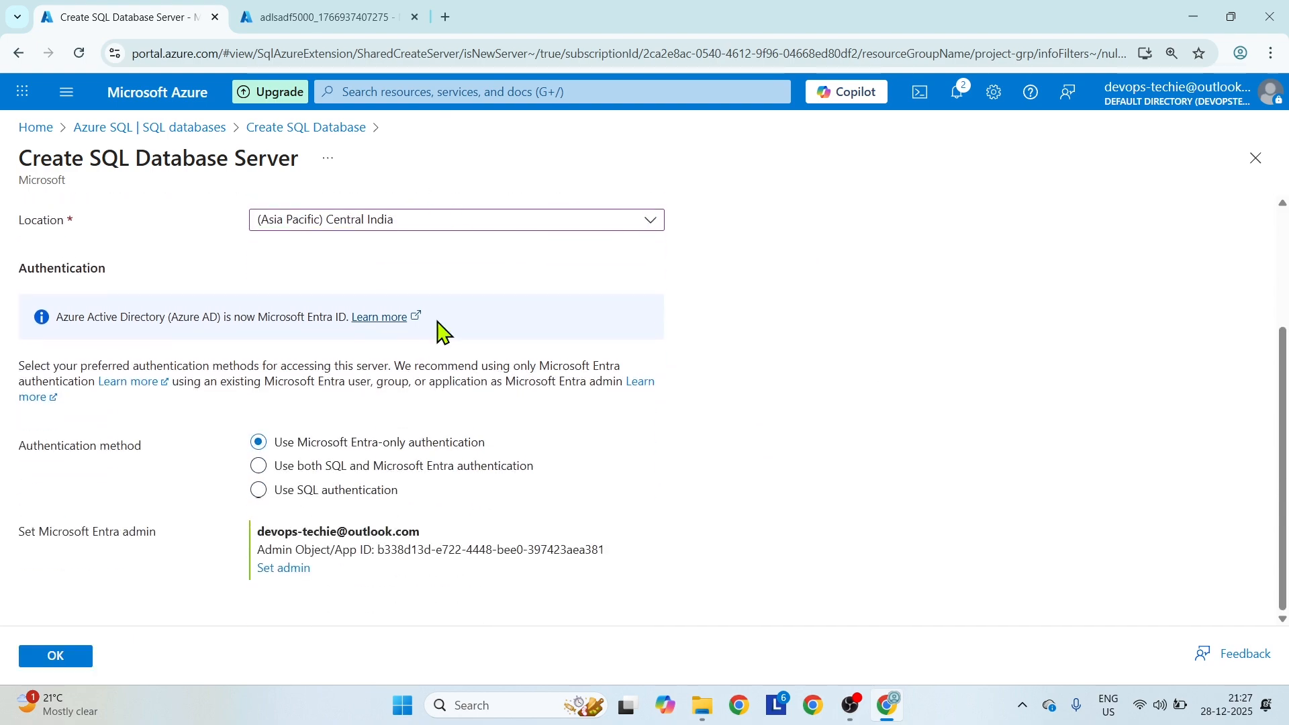
click(262, 468)
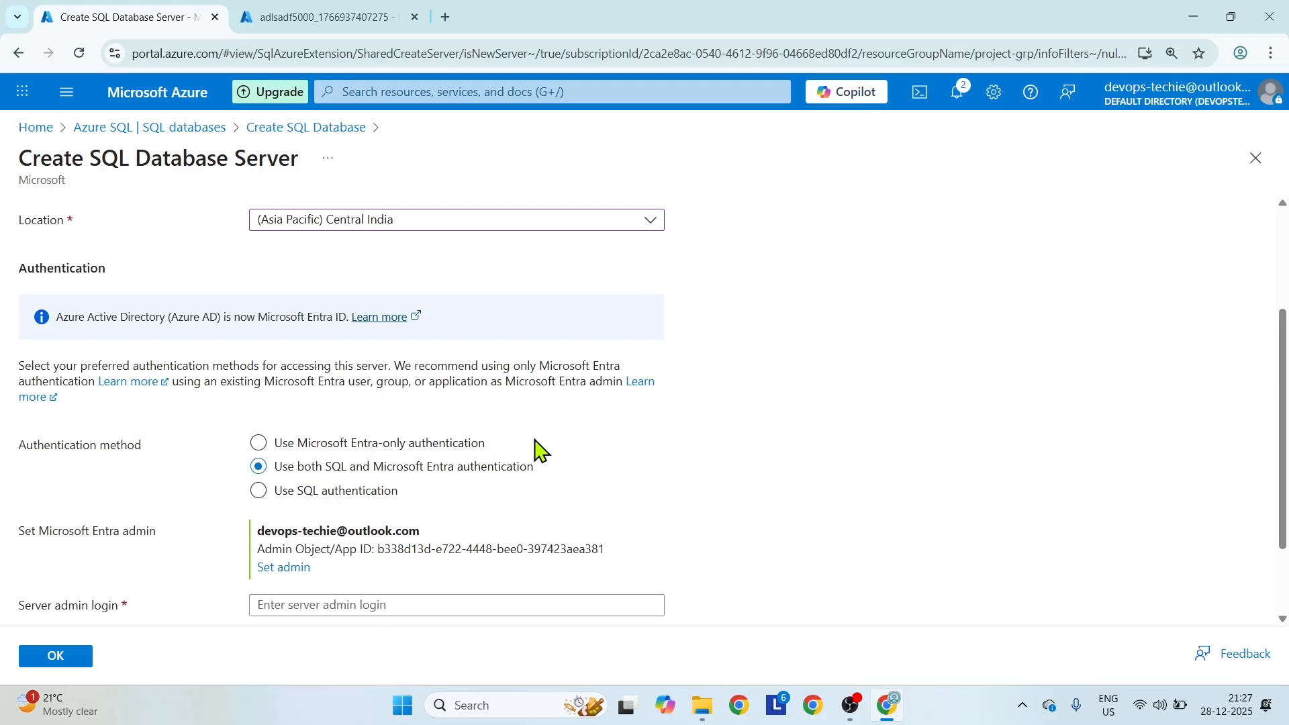
scroll(535, 452, down, 2)
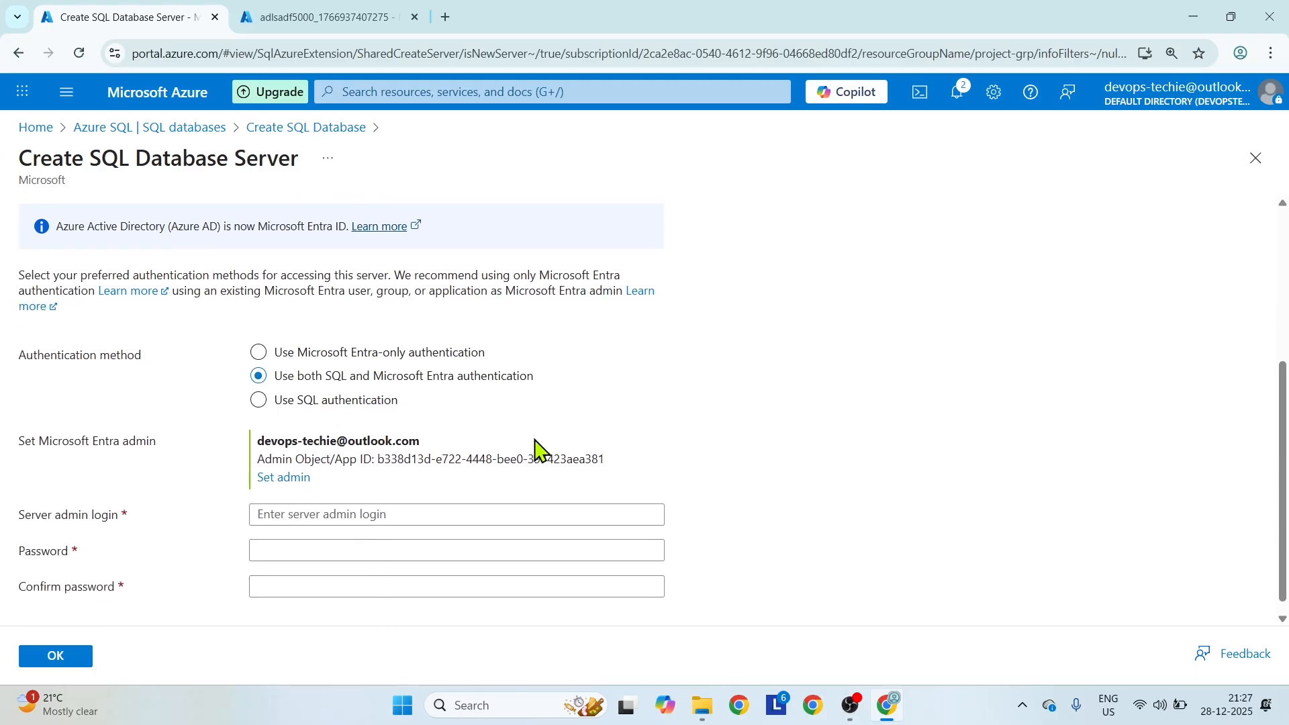
click(357, 497)
text(dbadmin)
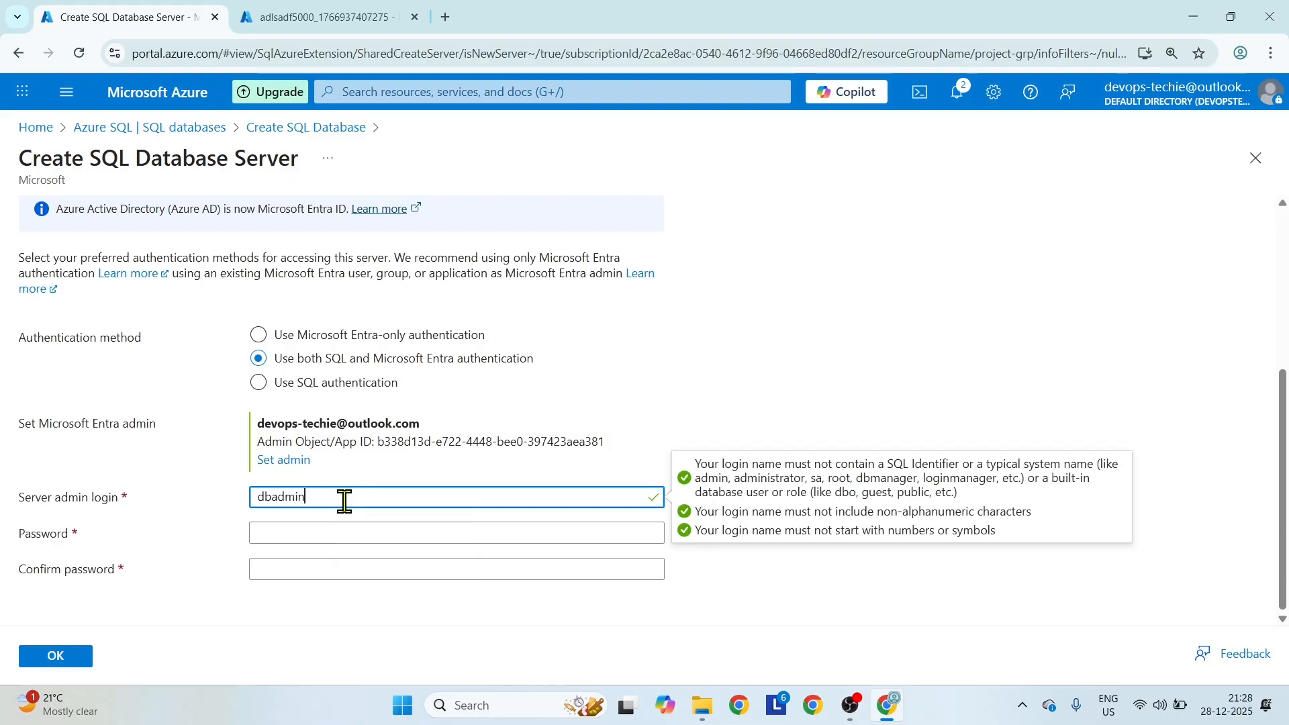
Enter and confirm the server admin password, and accept the new server settings.
click(344, 530)
text(••)
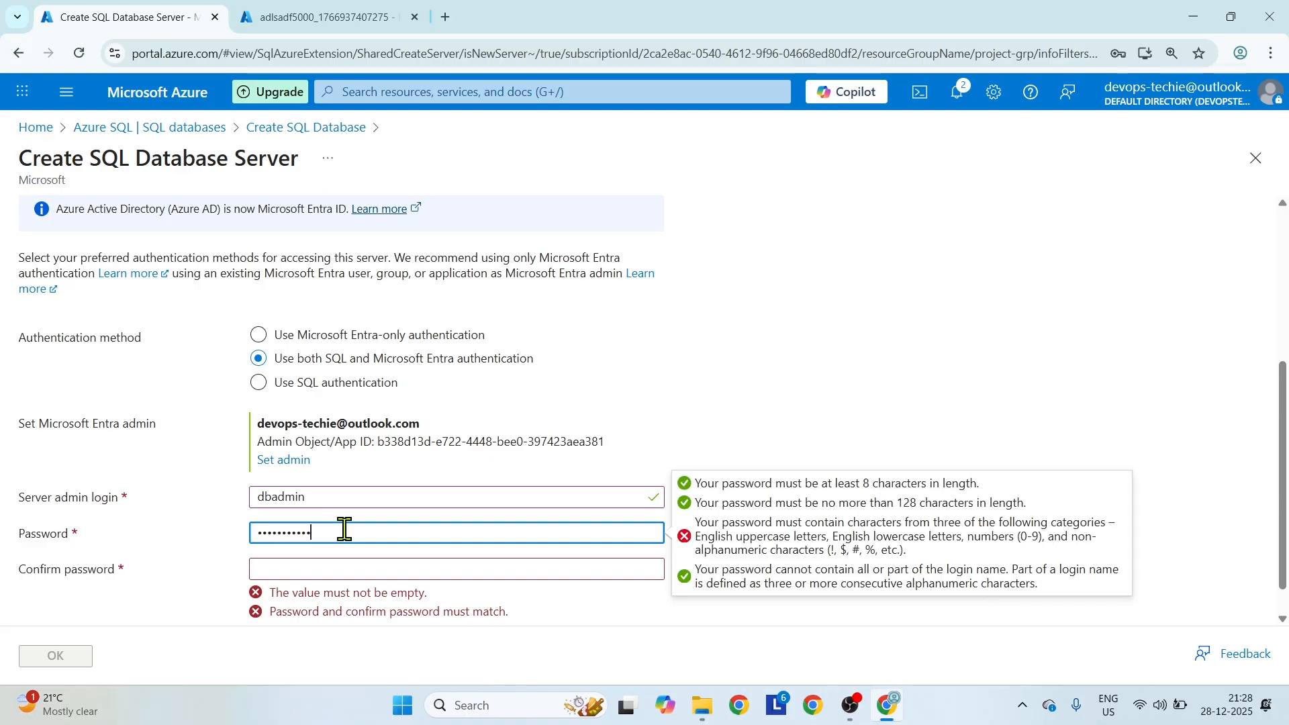
click(344, 576)
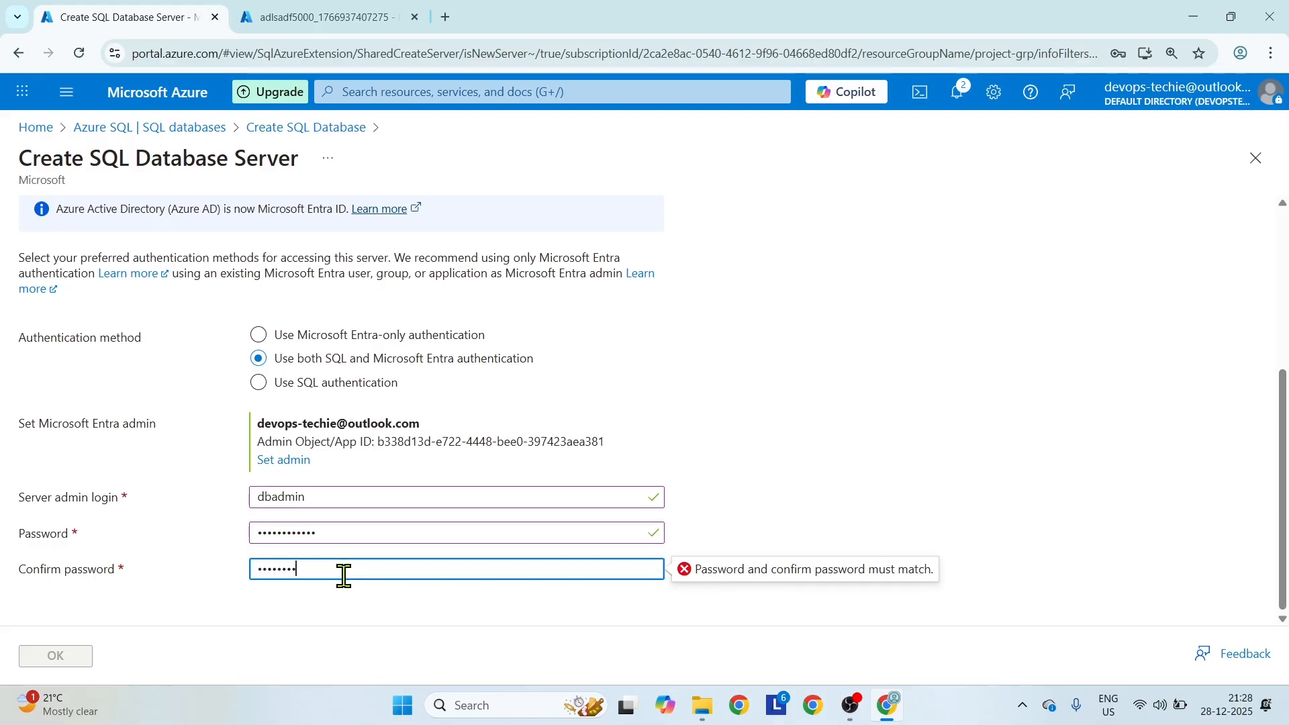
text(1)
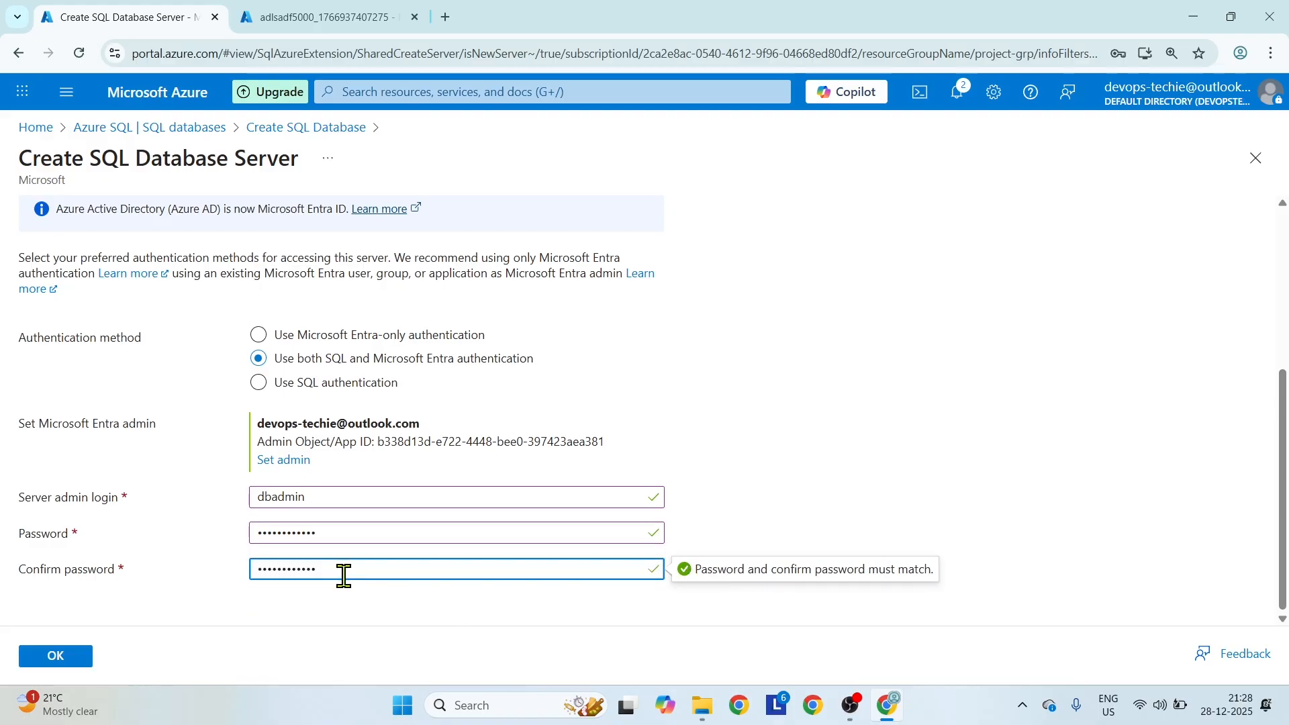
click(59, 658)
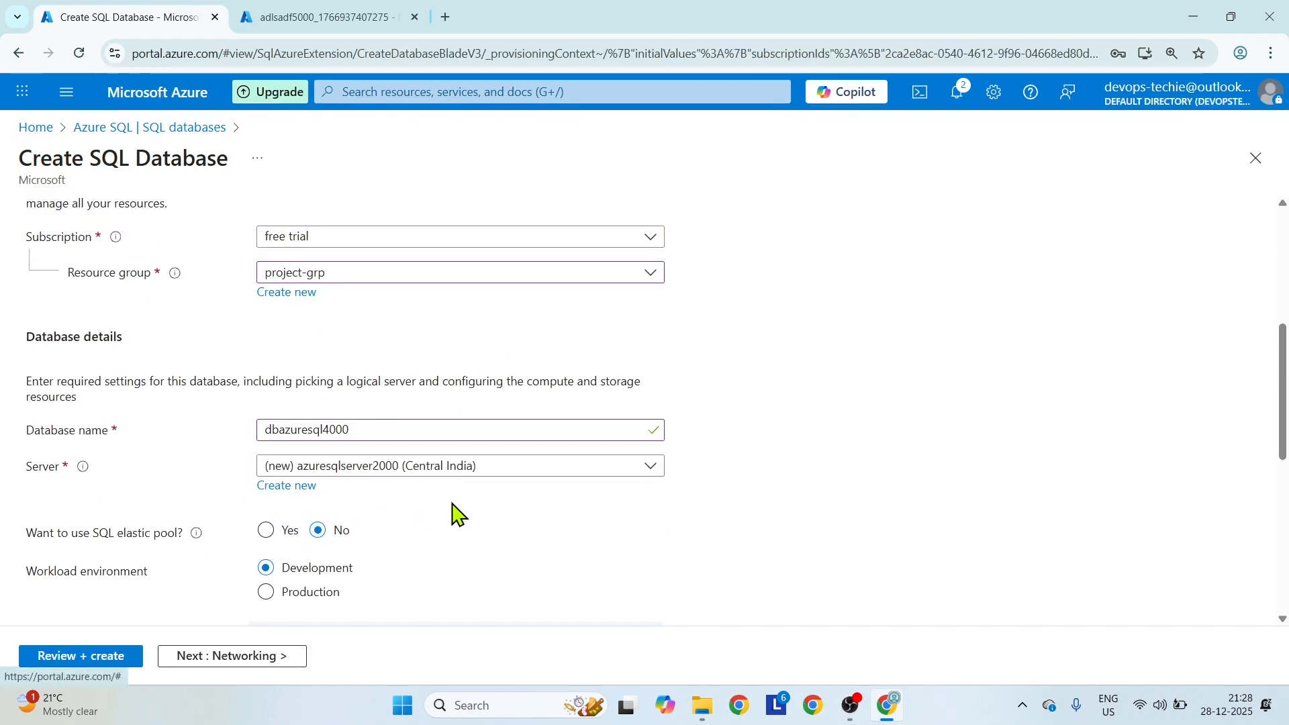
Set the database server's connectivity method to Public endpoint, then review the configuration and create the SQL database.
scroll(454, 513, down, 7)
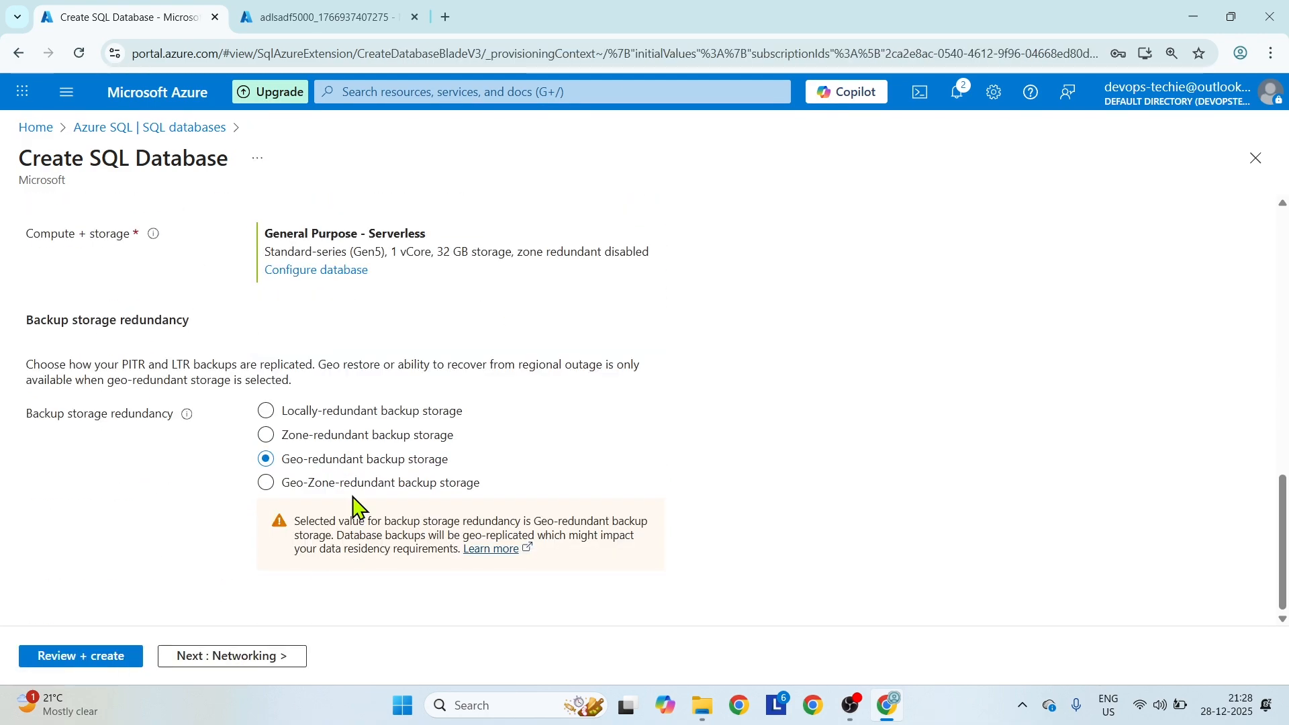
click(214, 662)
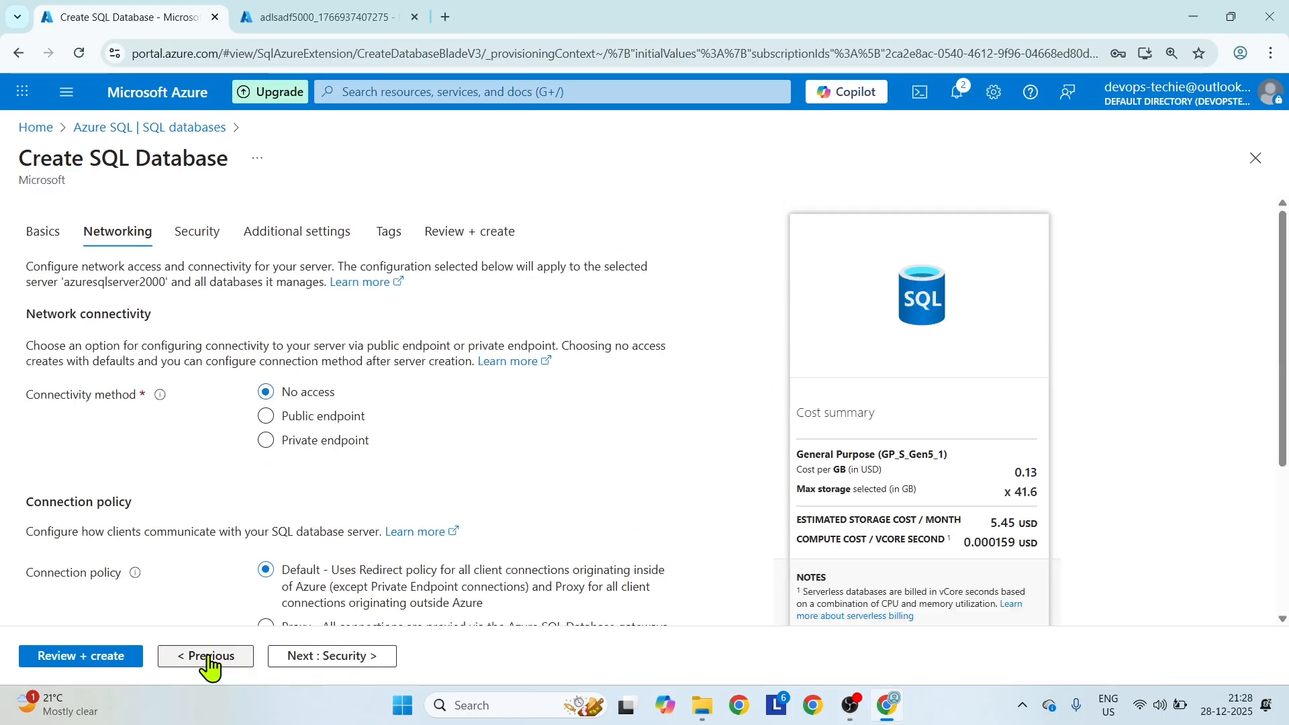
click(327, 417)
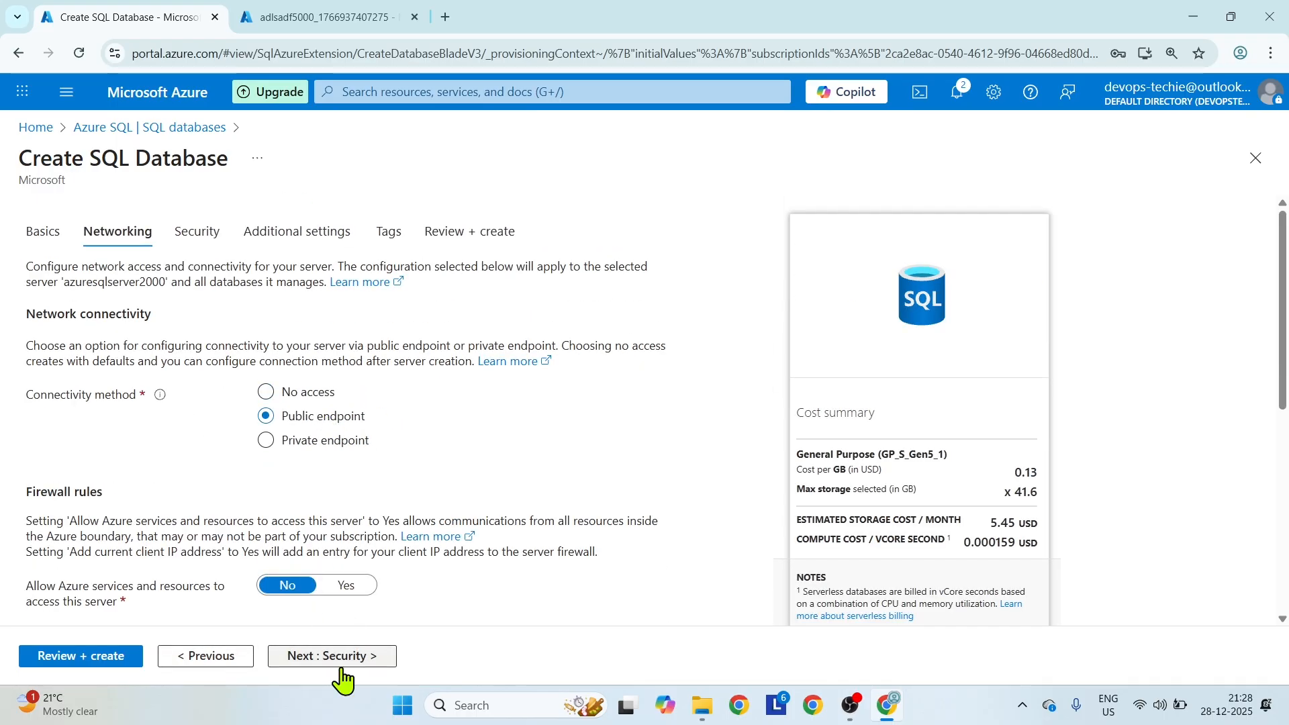
click(332, 658)
click(28, 665)
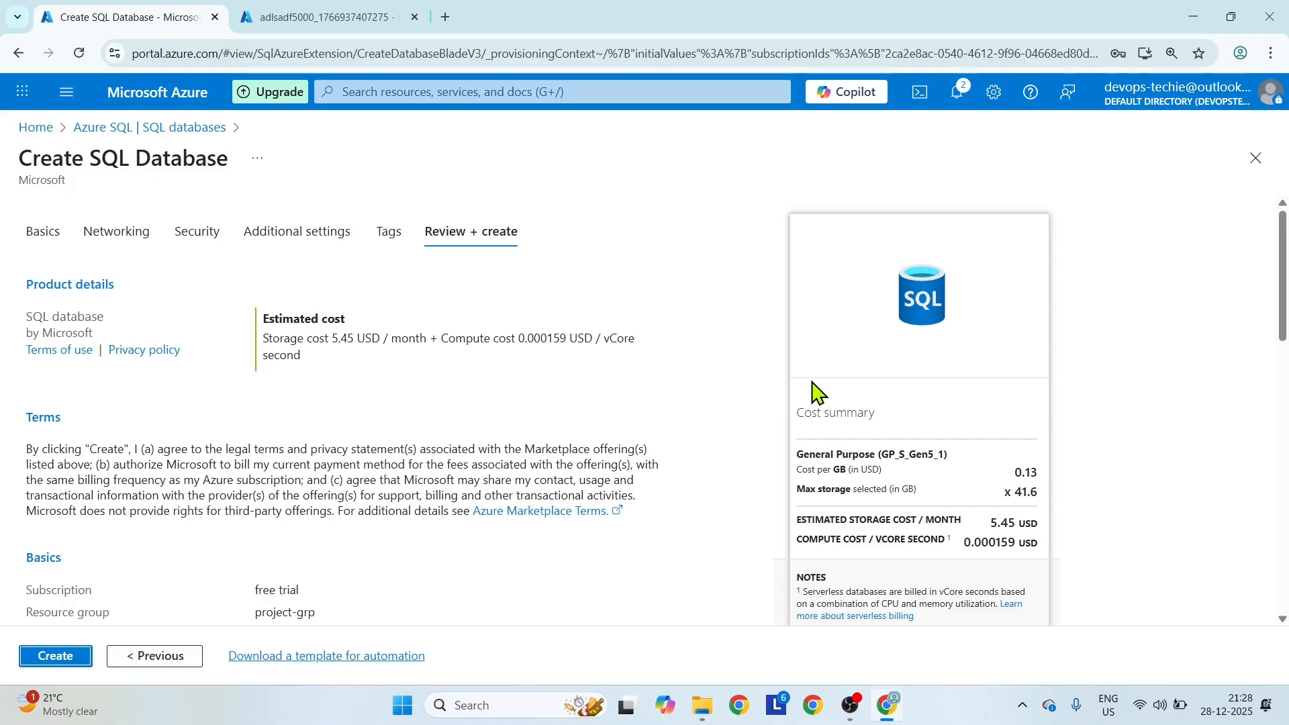
click(74, 655)
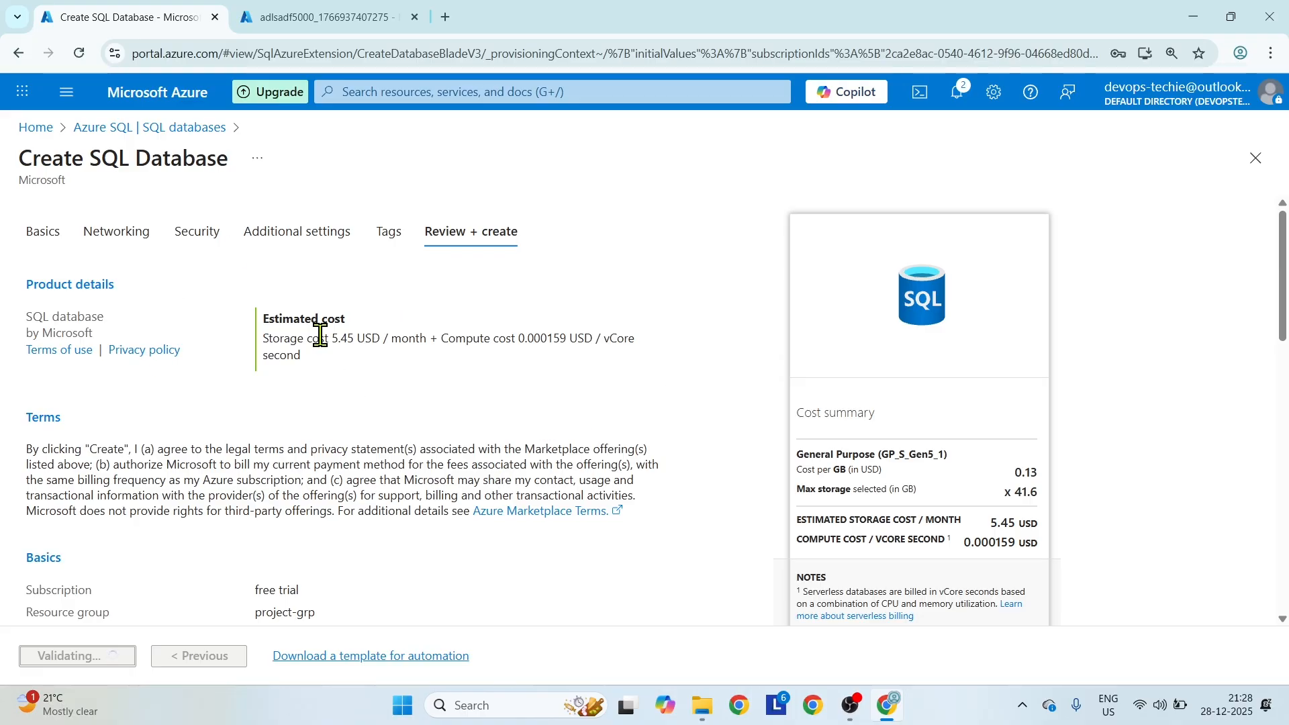
Open the container list of the adlsadf5000 storage account.
click(292, 20)
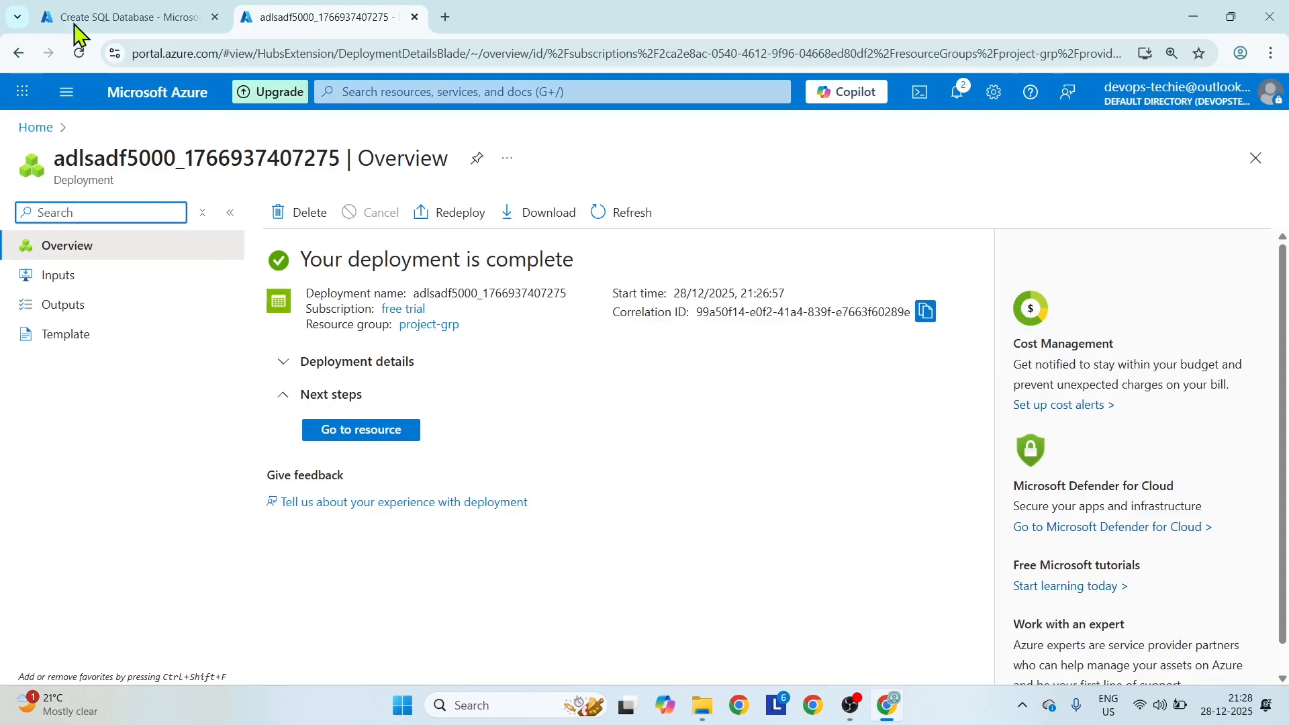
click(95, 11)
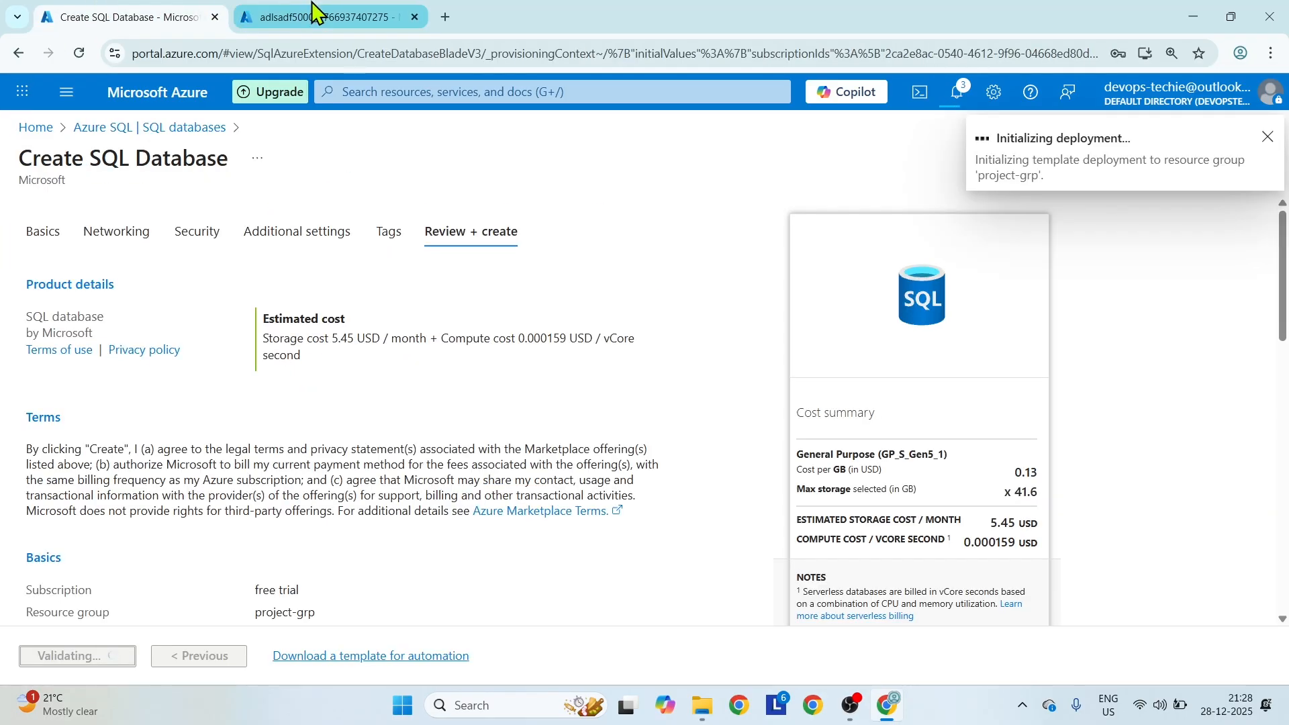
click(314, 11)
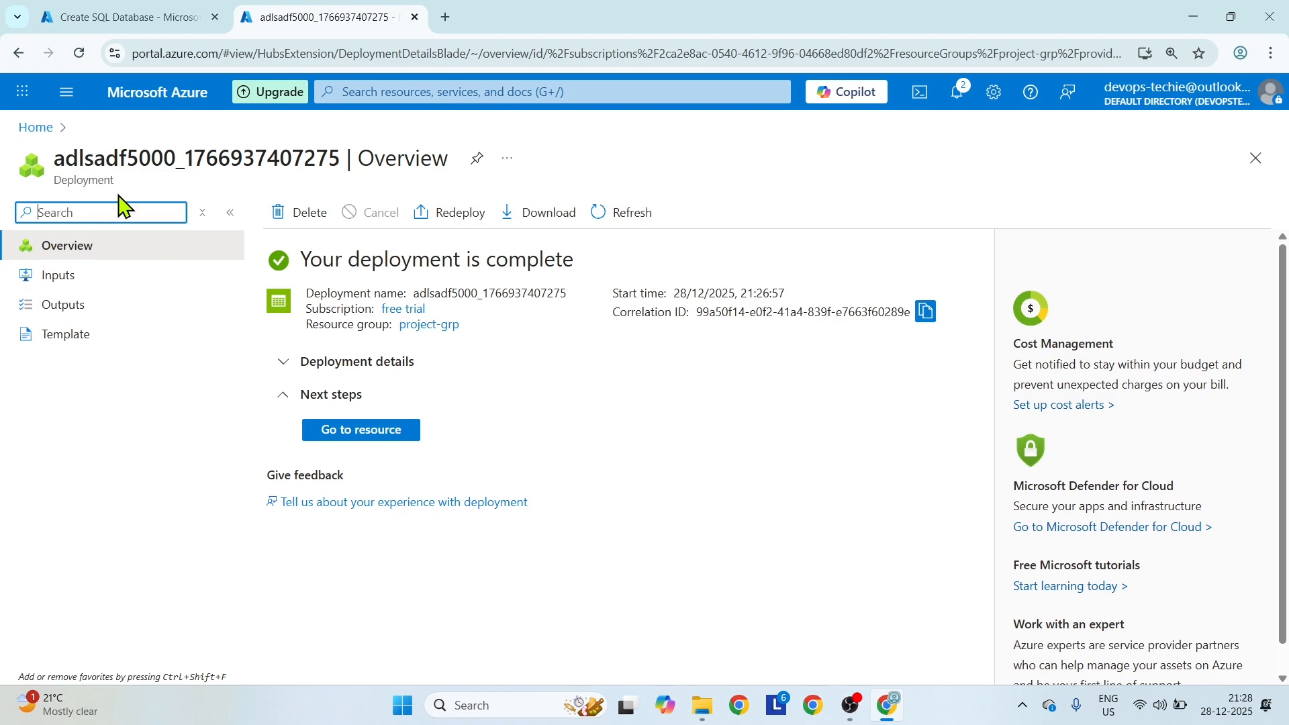
click(418, 89)
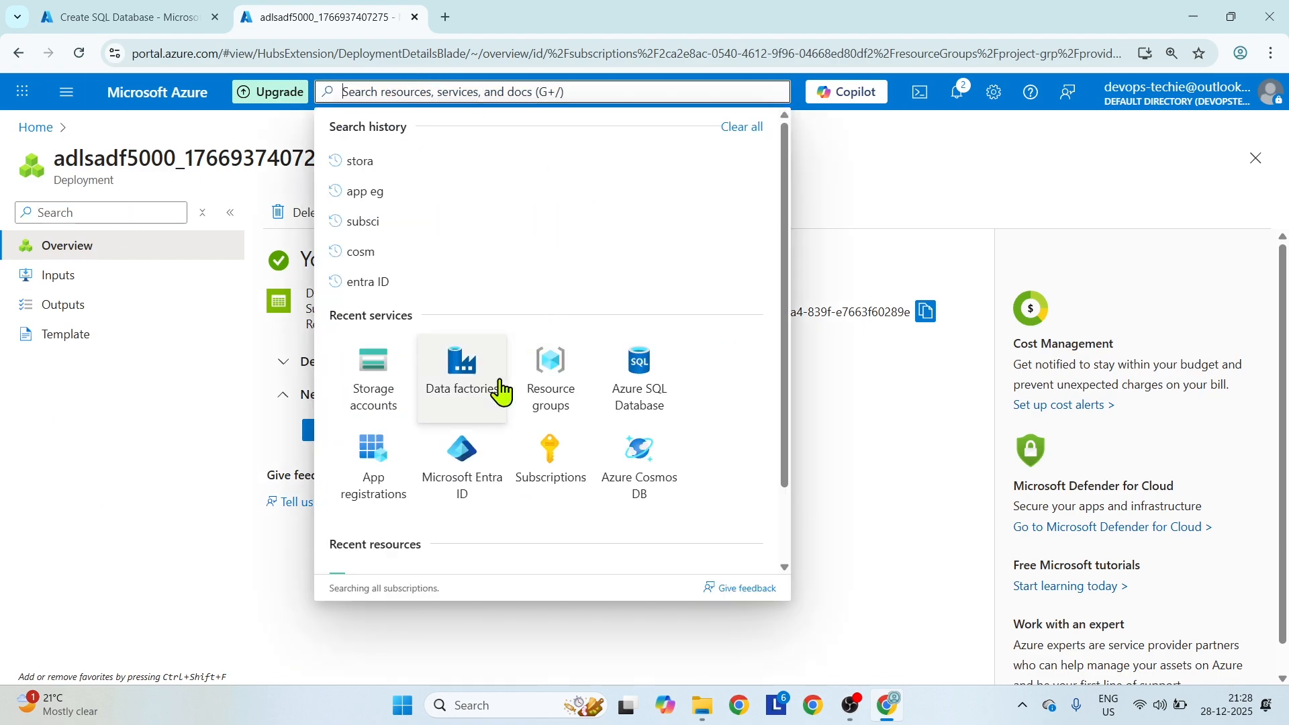
click(351, 388)
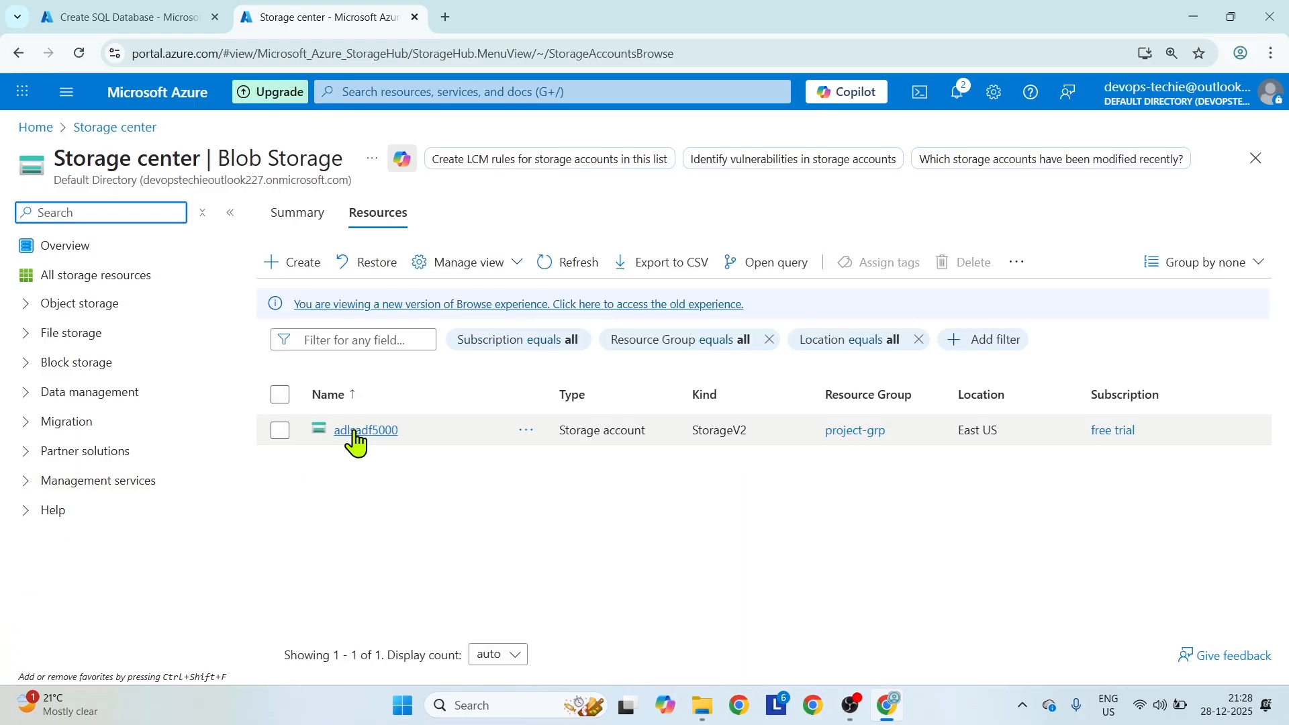
click(351, 429)
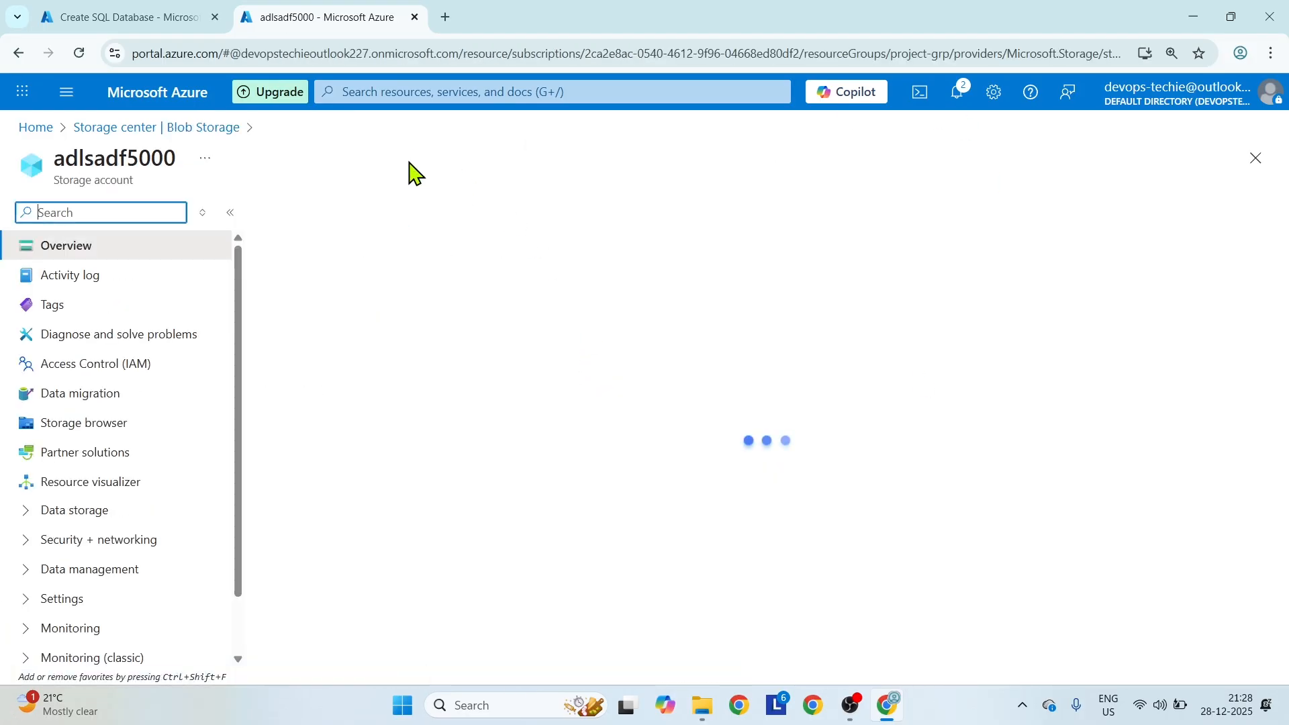
click(39, 541)
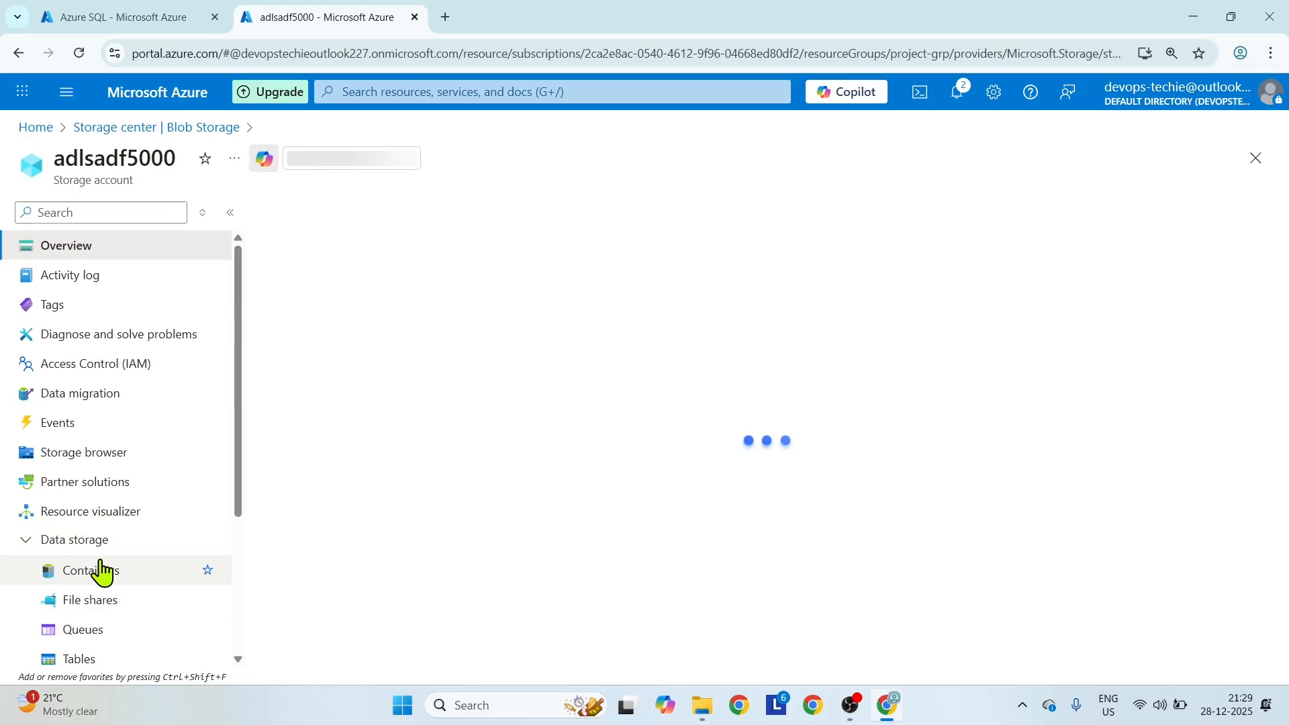
click(99, 572)
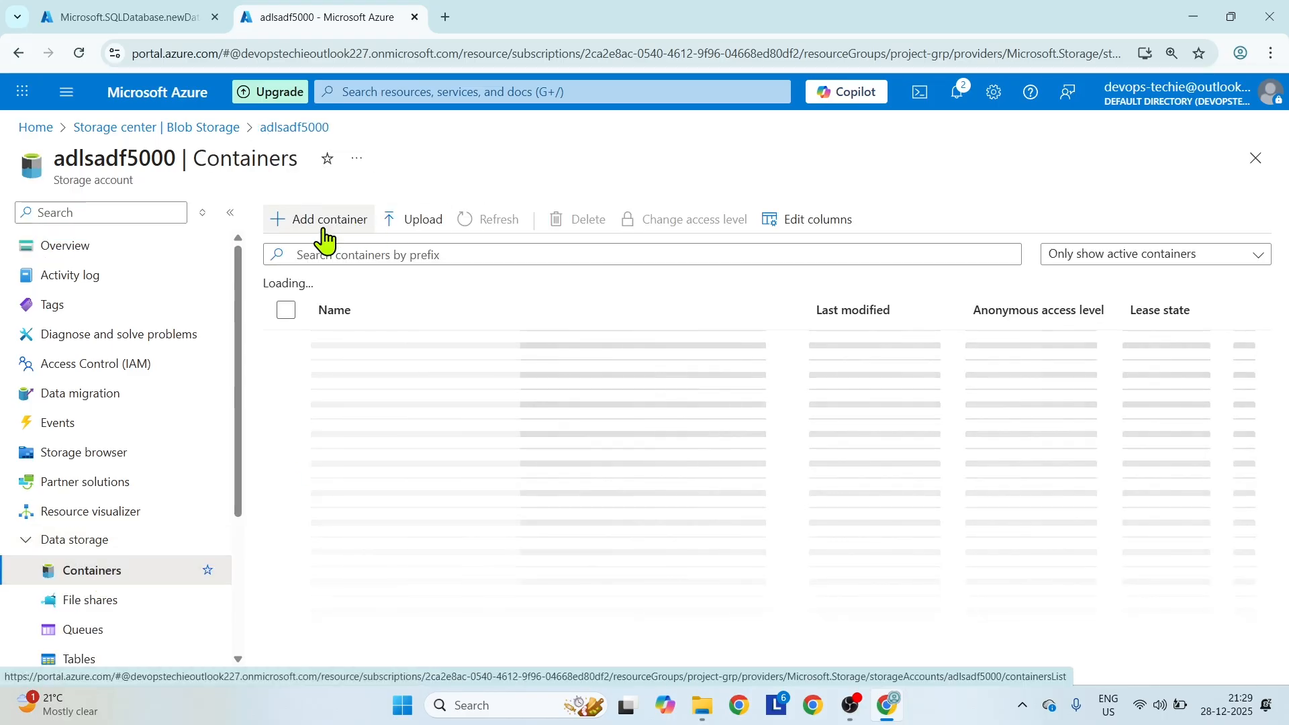
Create a container named demo in the adlsadf5000 storage account.
click(321, 226)
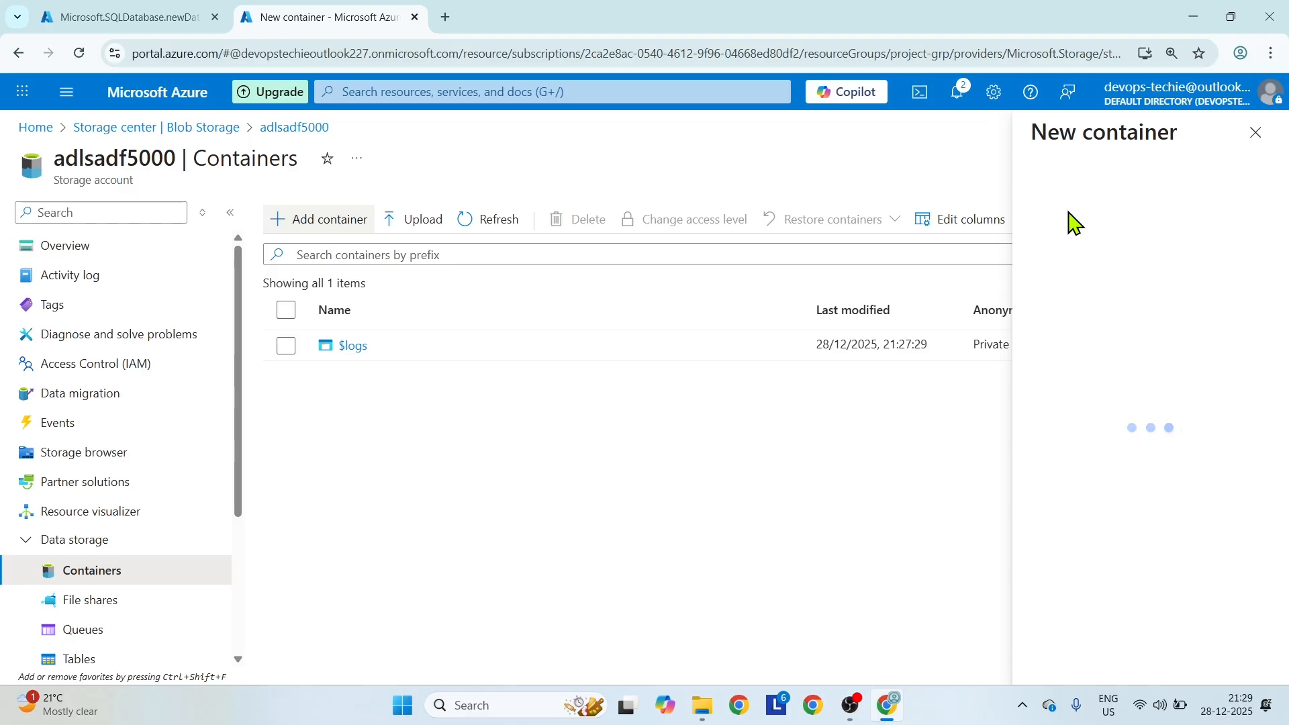
text(demo)
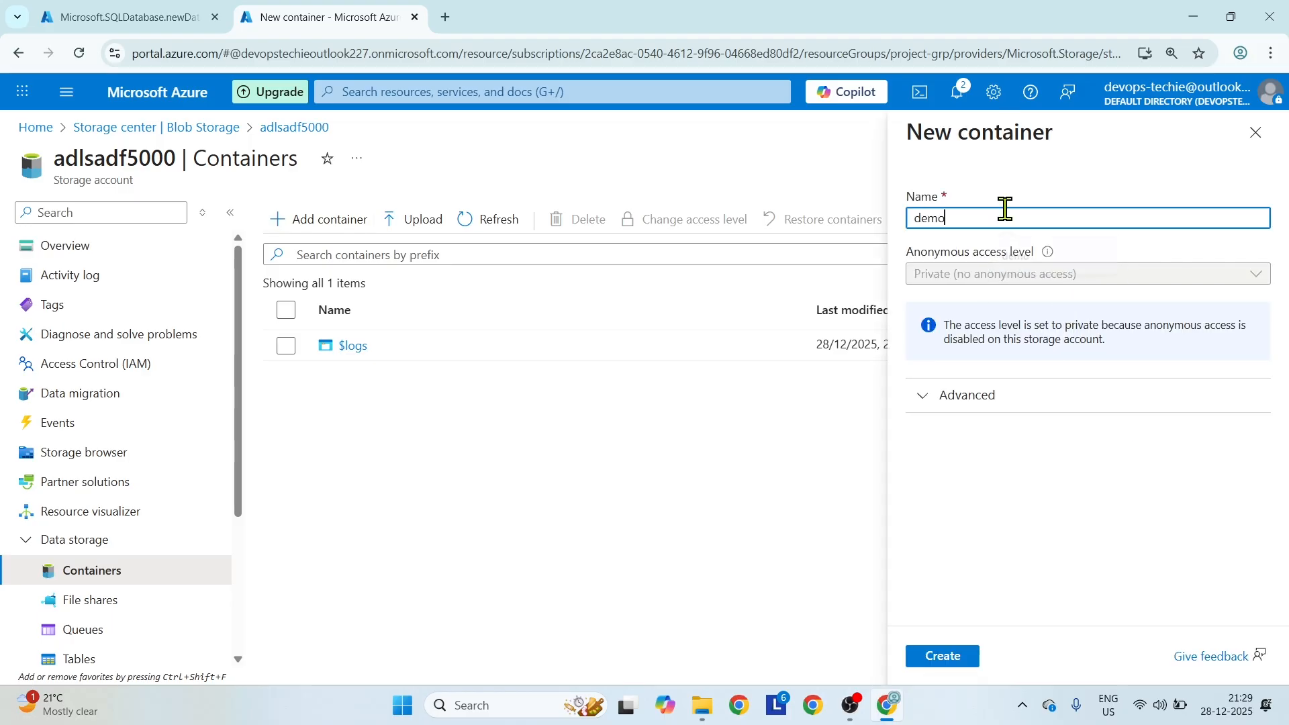
click(975, 658)
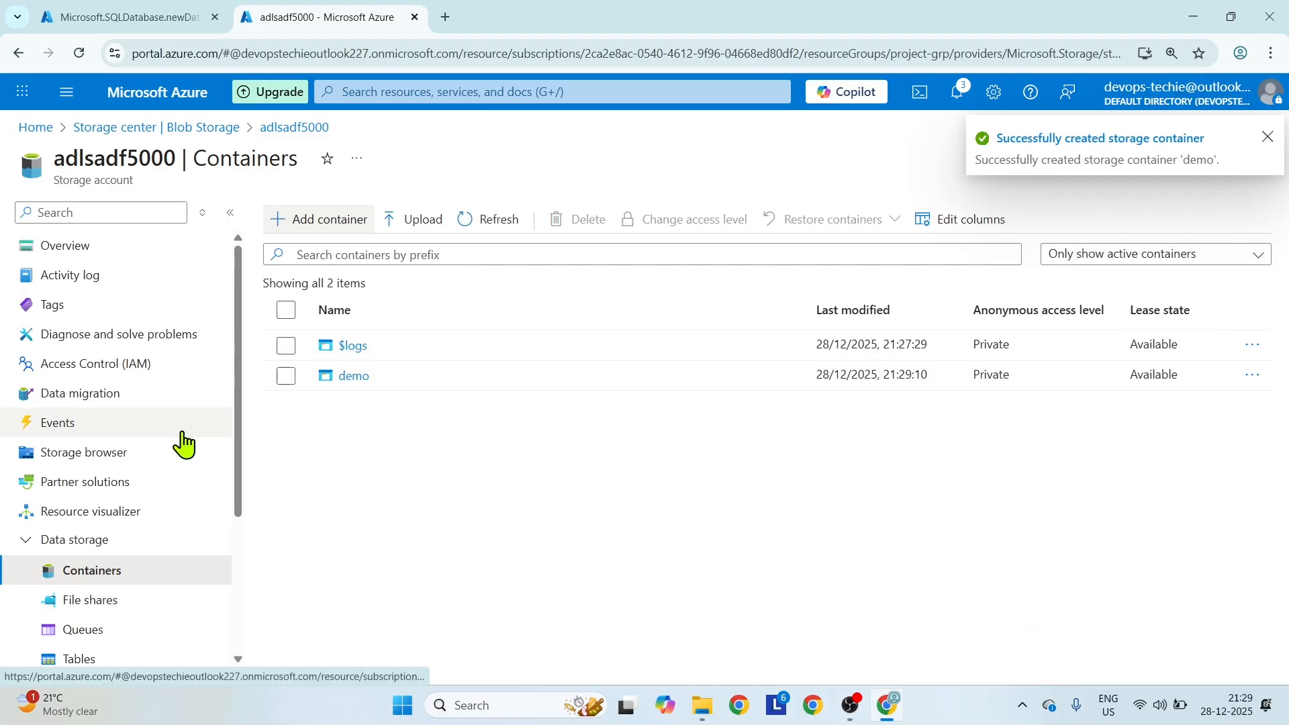
Upload all six files from the local Desktop dataset folder into the demo container.
click(353, 377)
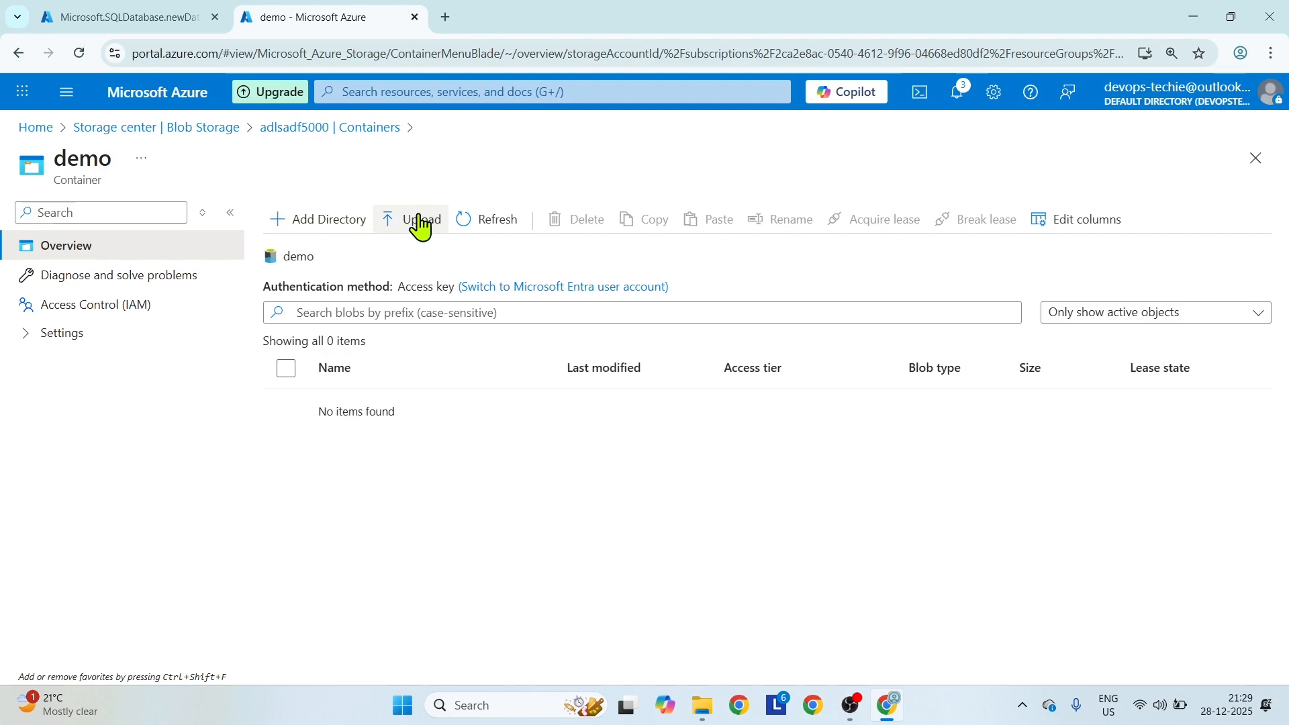
click(420, 224)
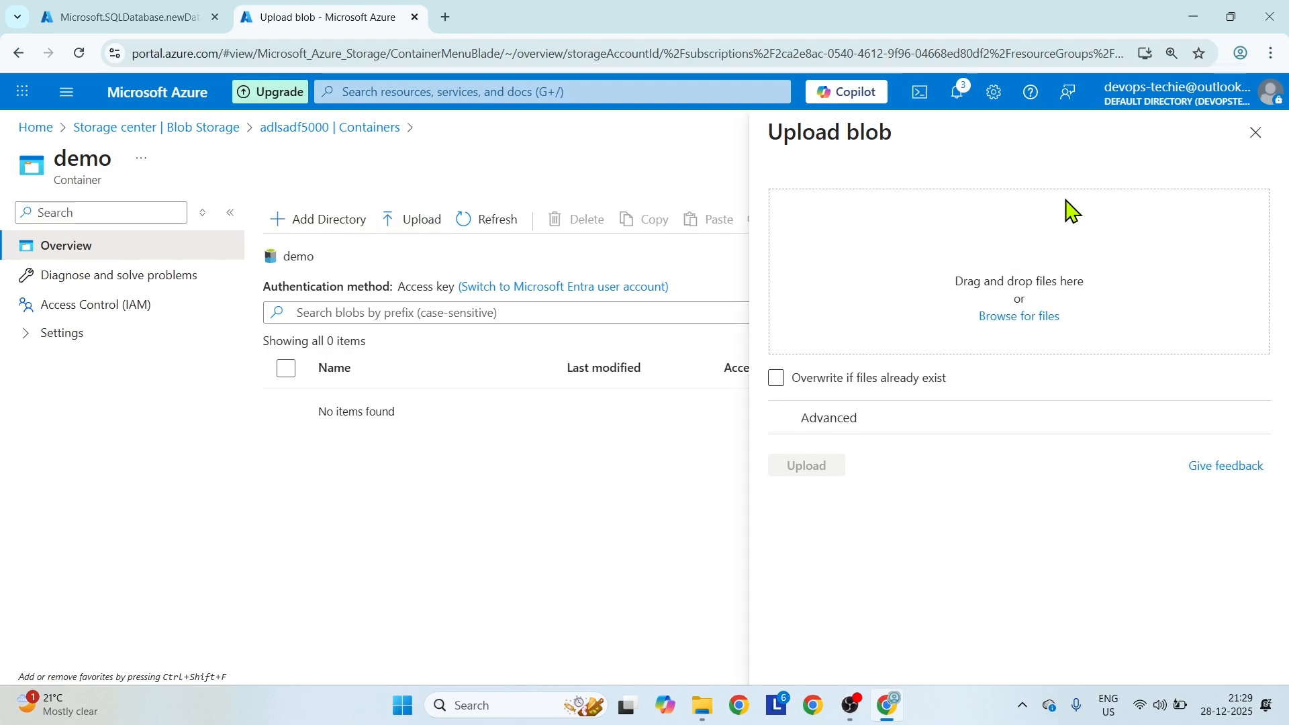
click(1031, 314)
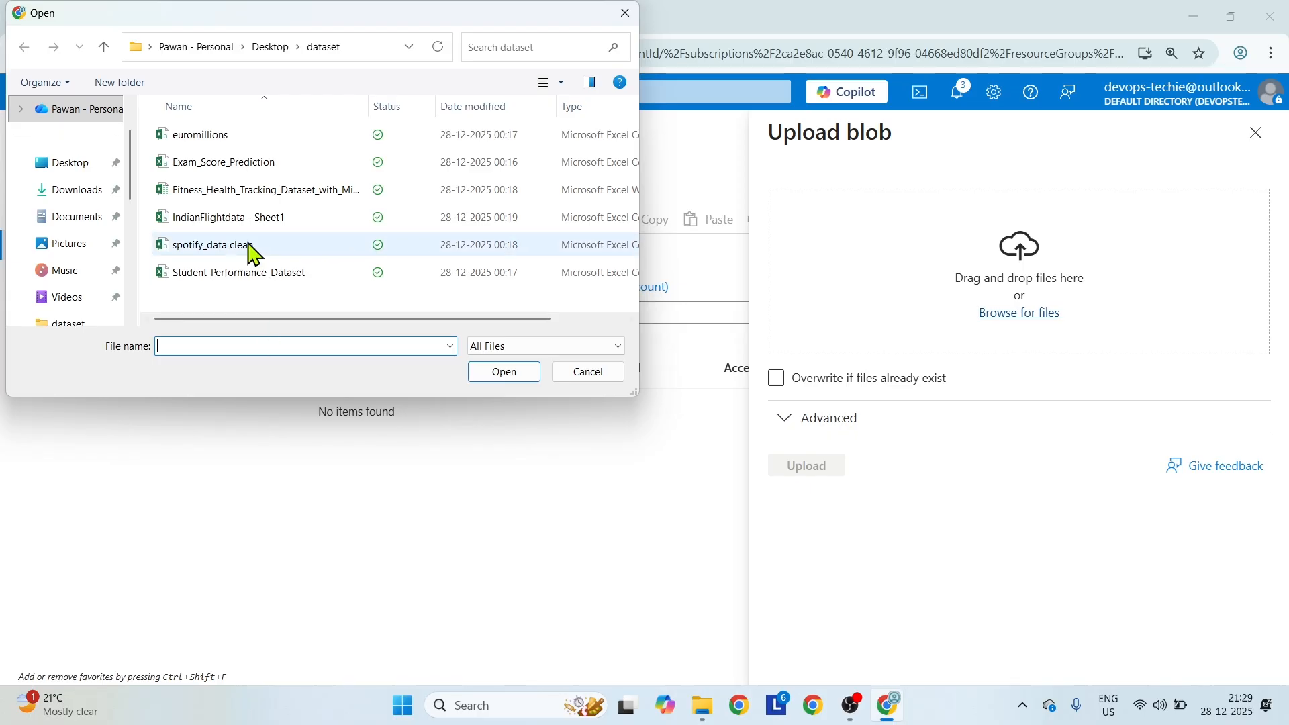
click(255, 249)
key(ctrl+a)
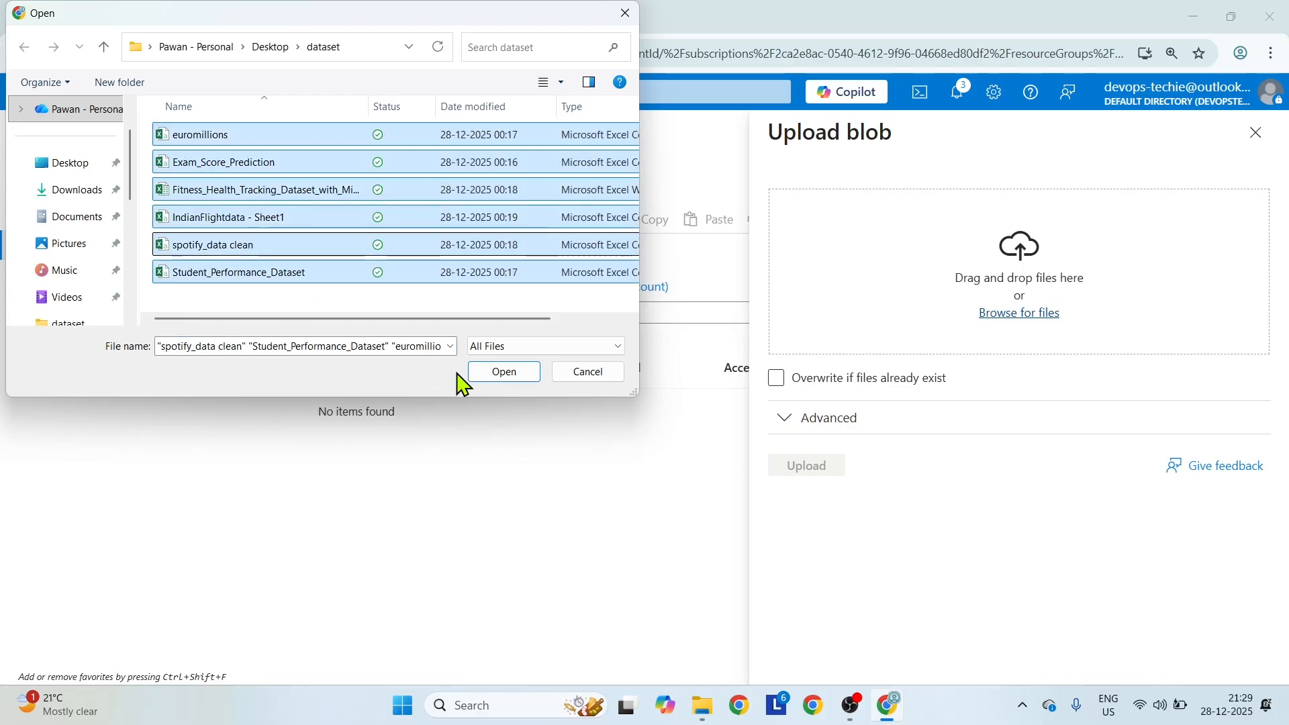
click(508, 374)
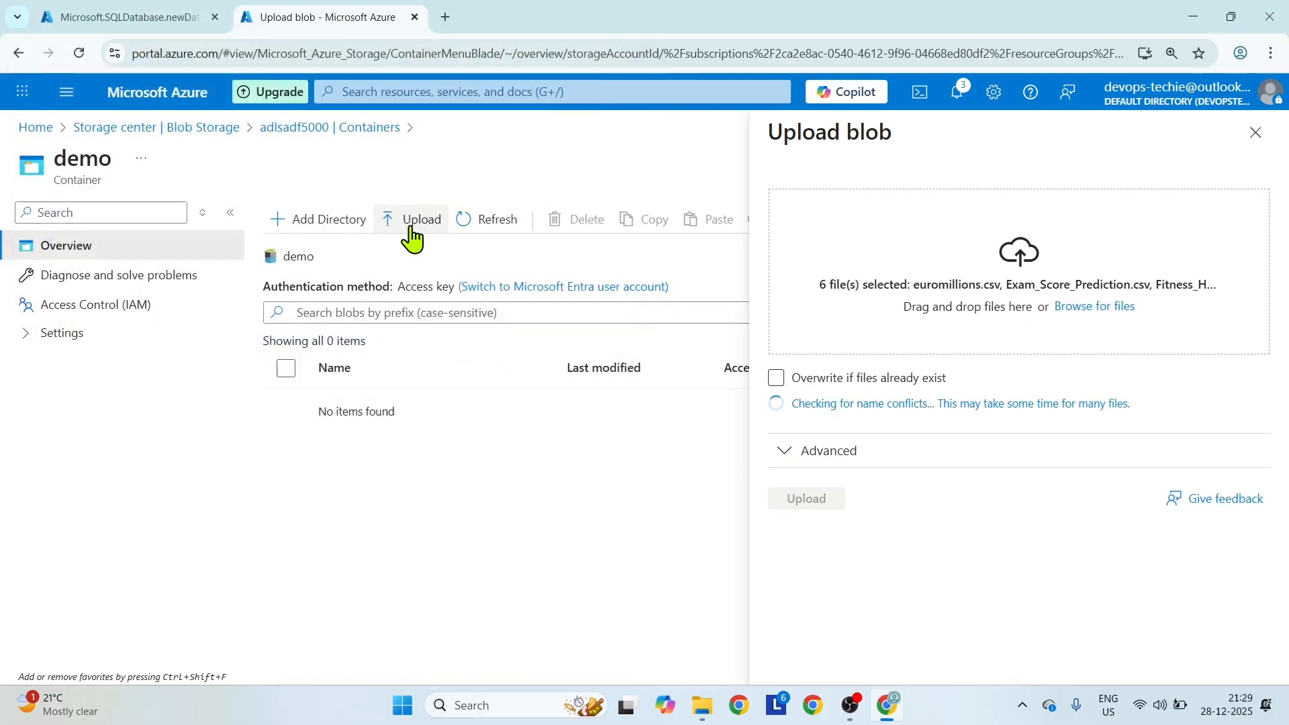
click(836, 468)
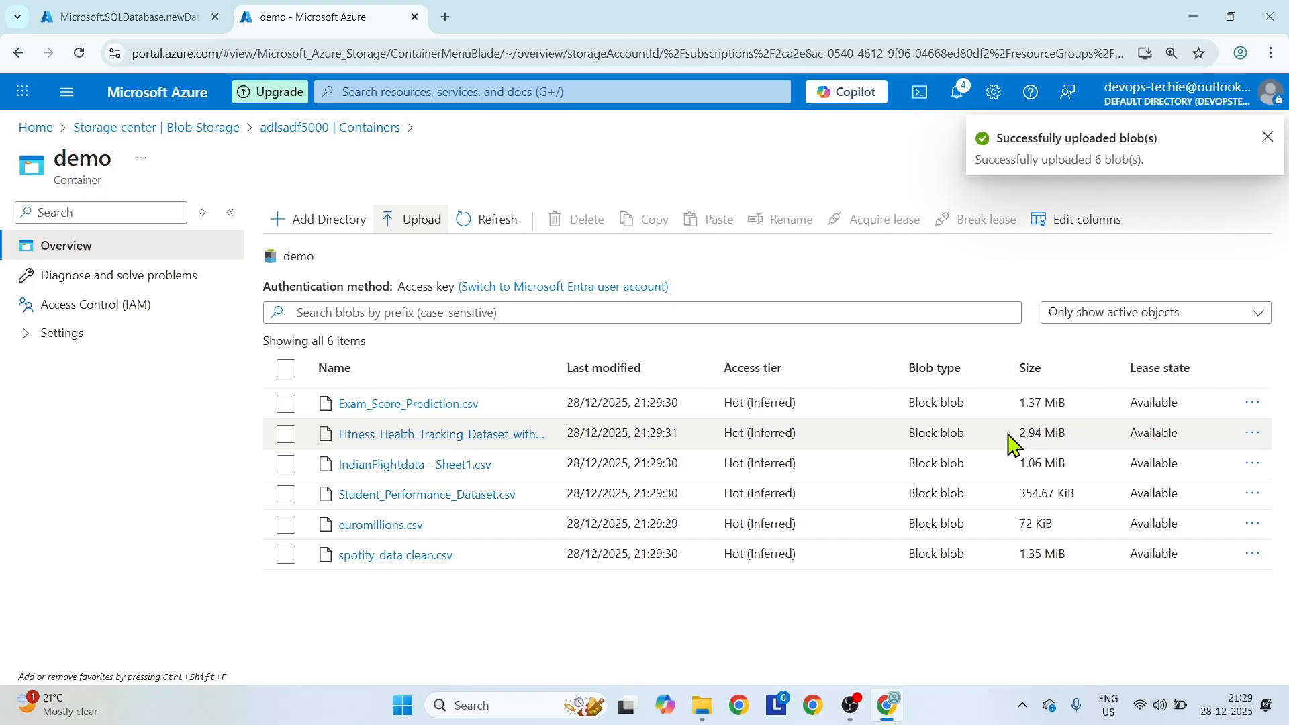
Delete the Fitness_Health_Tracking_Dataset file from the demo container.
click(286, 436)
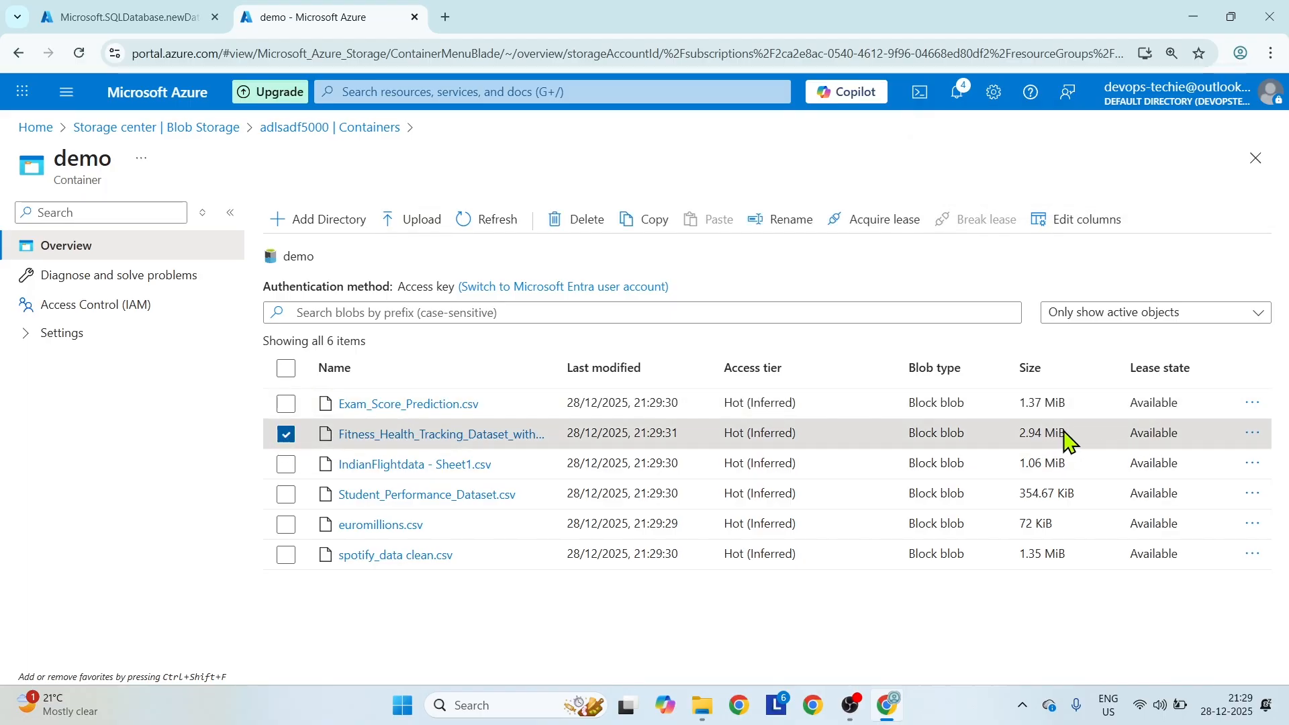
click(576, 219)
click(775, 522)
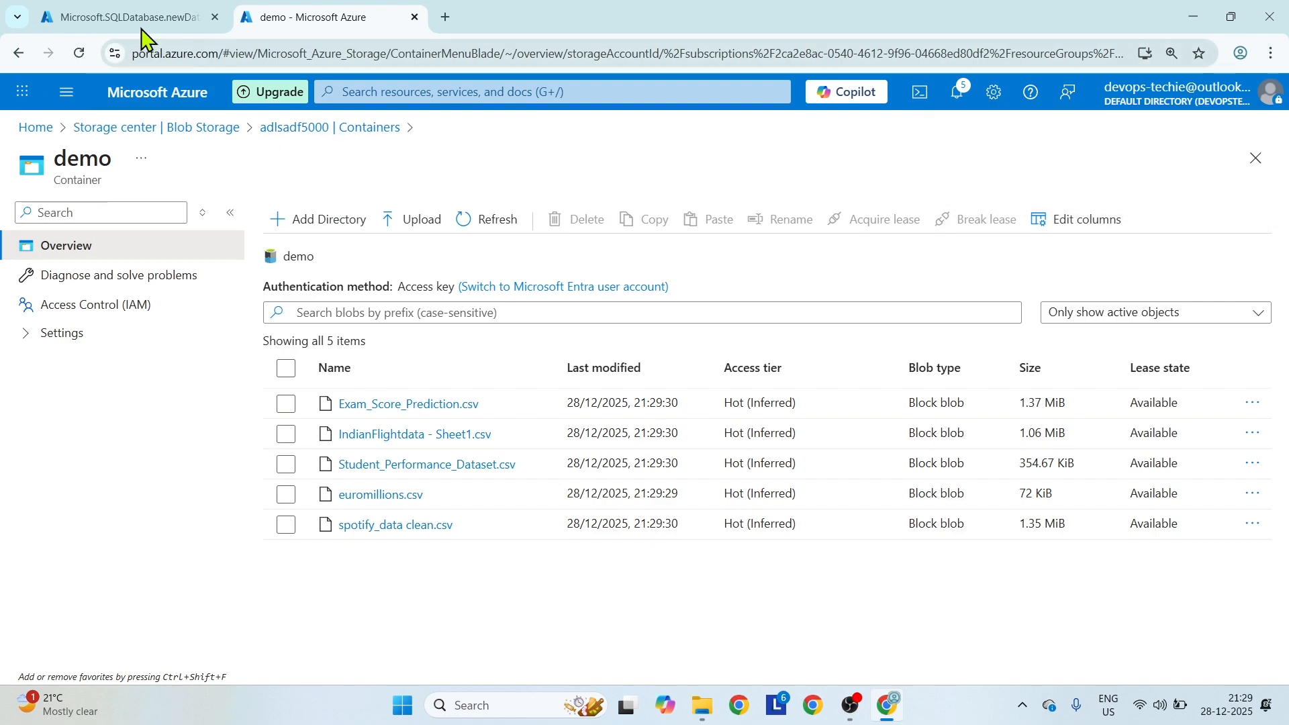
Check on the SQL database deployment, and launch Azure Data Factory Studio for the adf-workspace300 data factory.
mouse_move(137, 21)
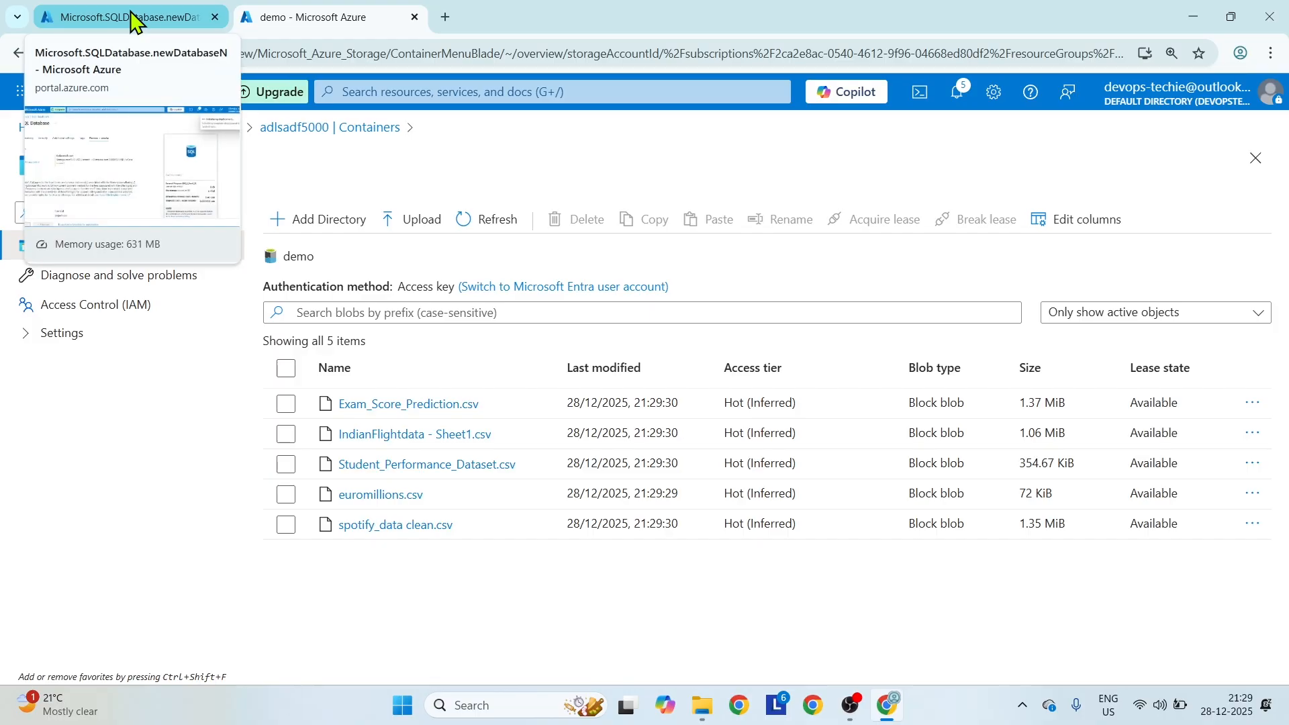
click(132, 15)
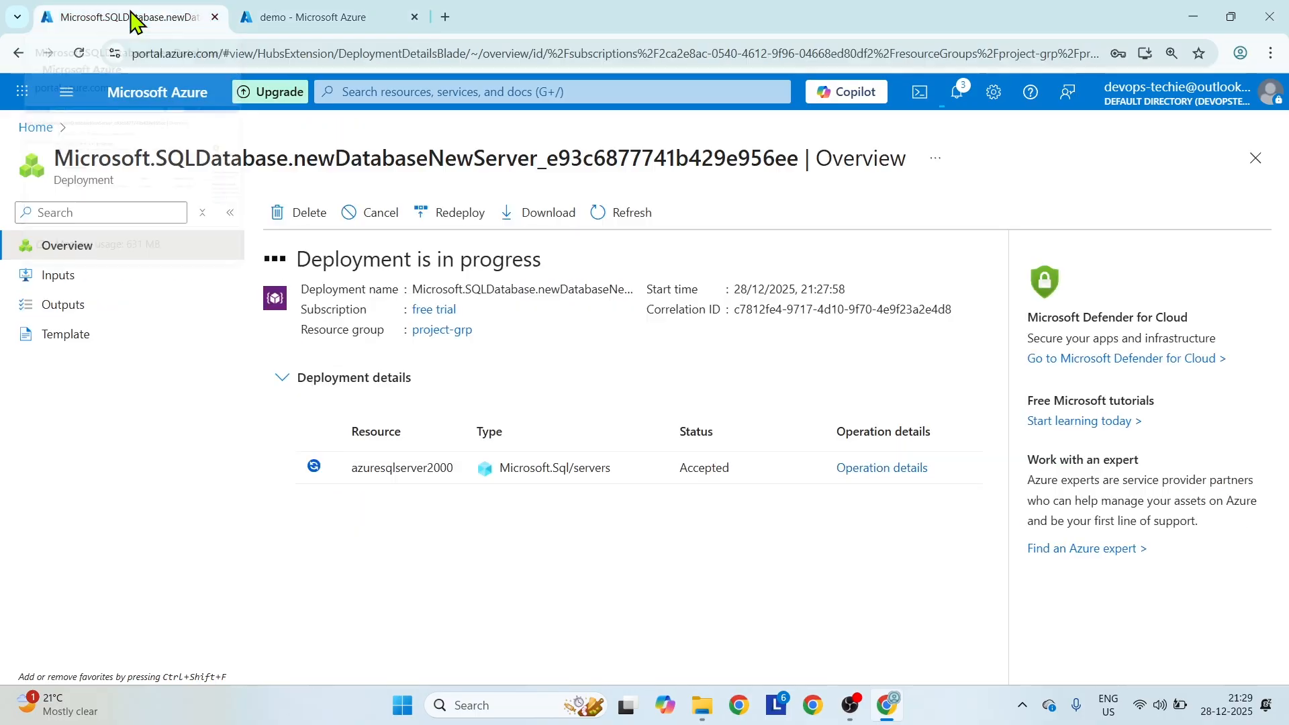
click(293, 14)
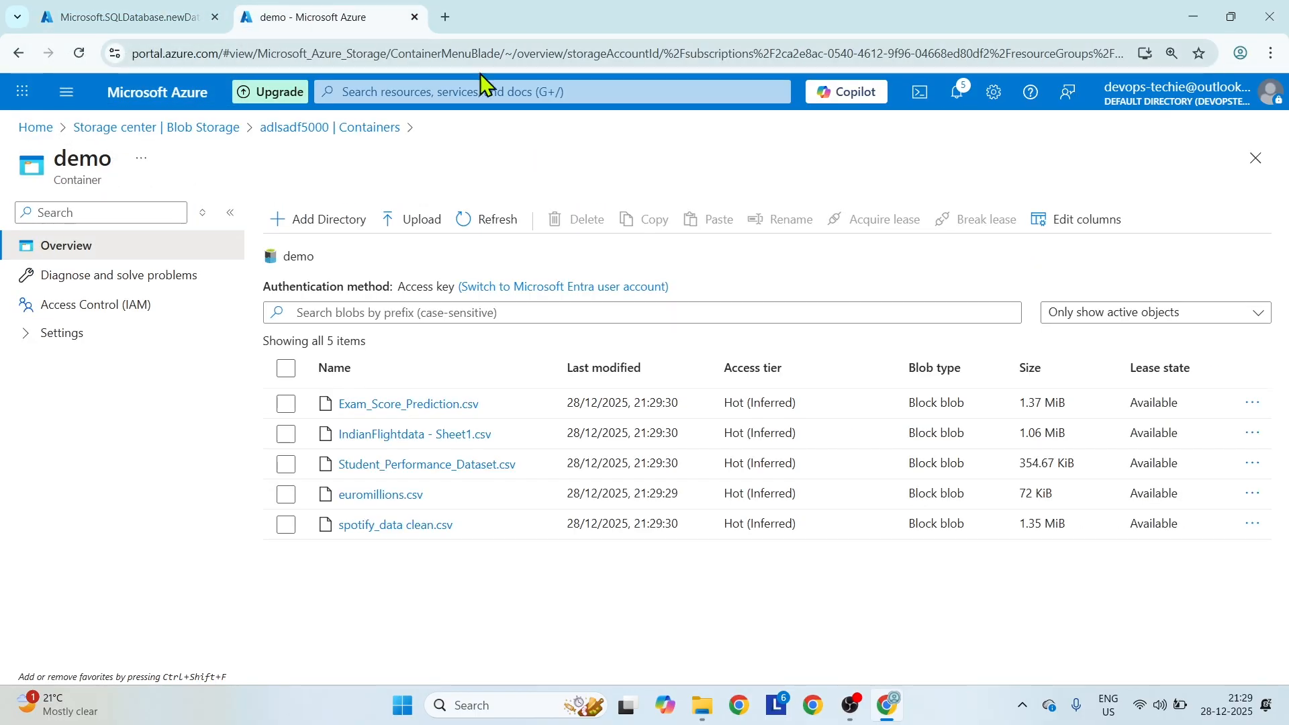
click(27, 129)
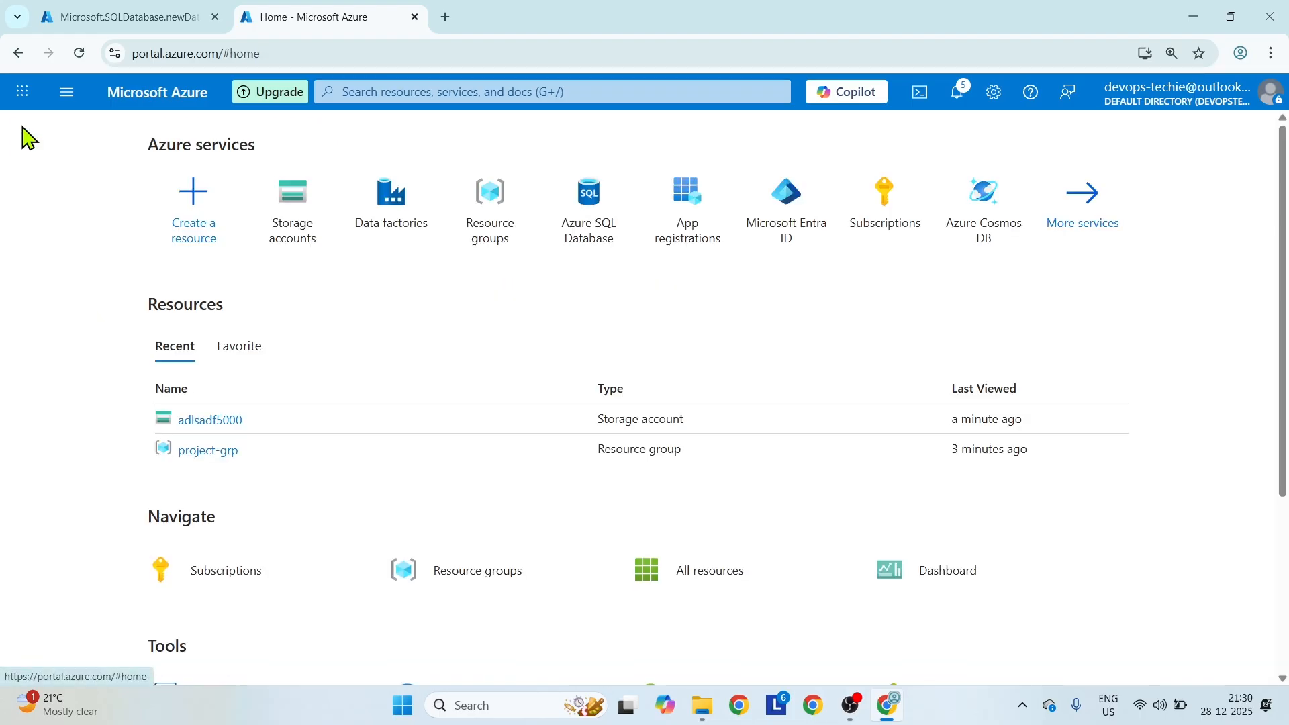
click(403, 214)
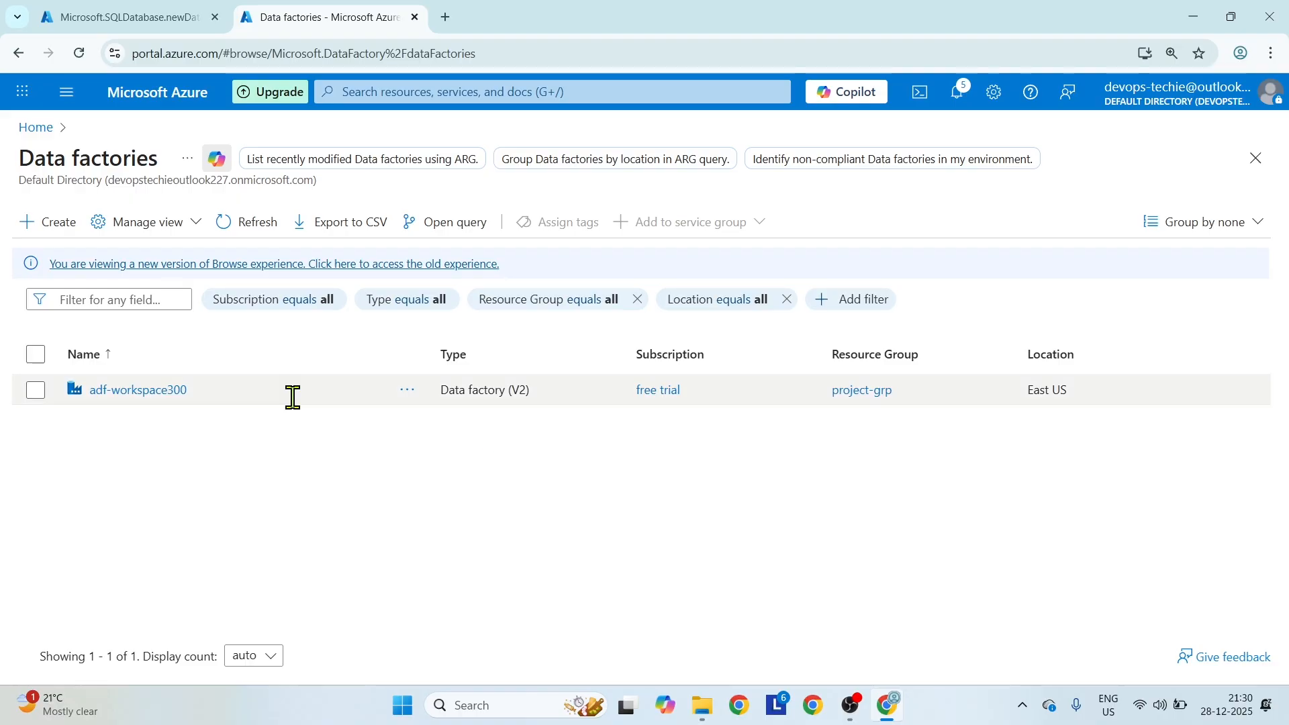
click(157, 395)
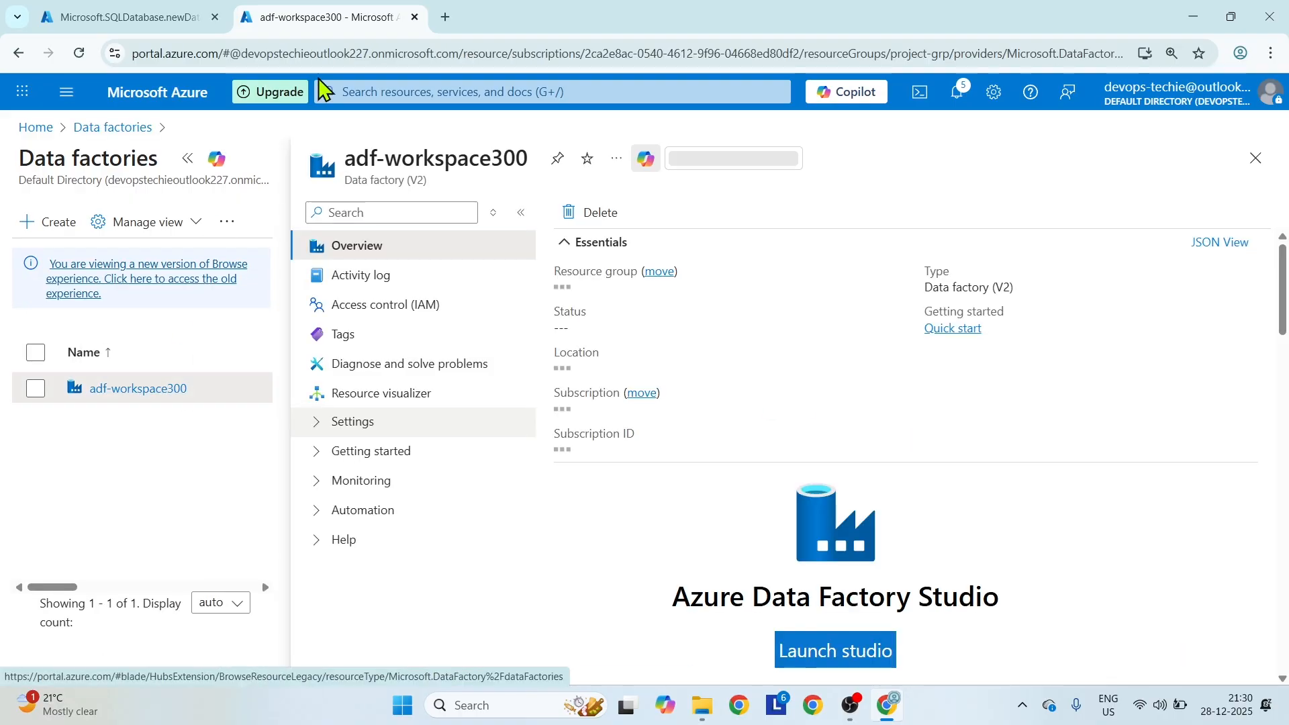
click(830, 652)
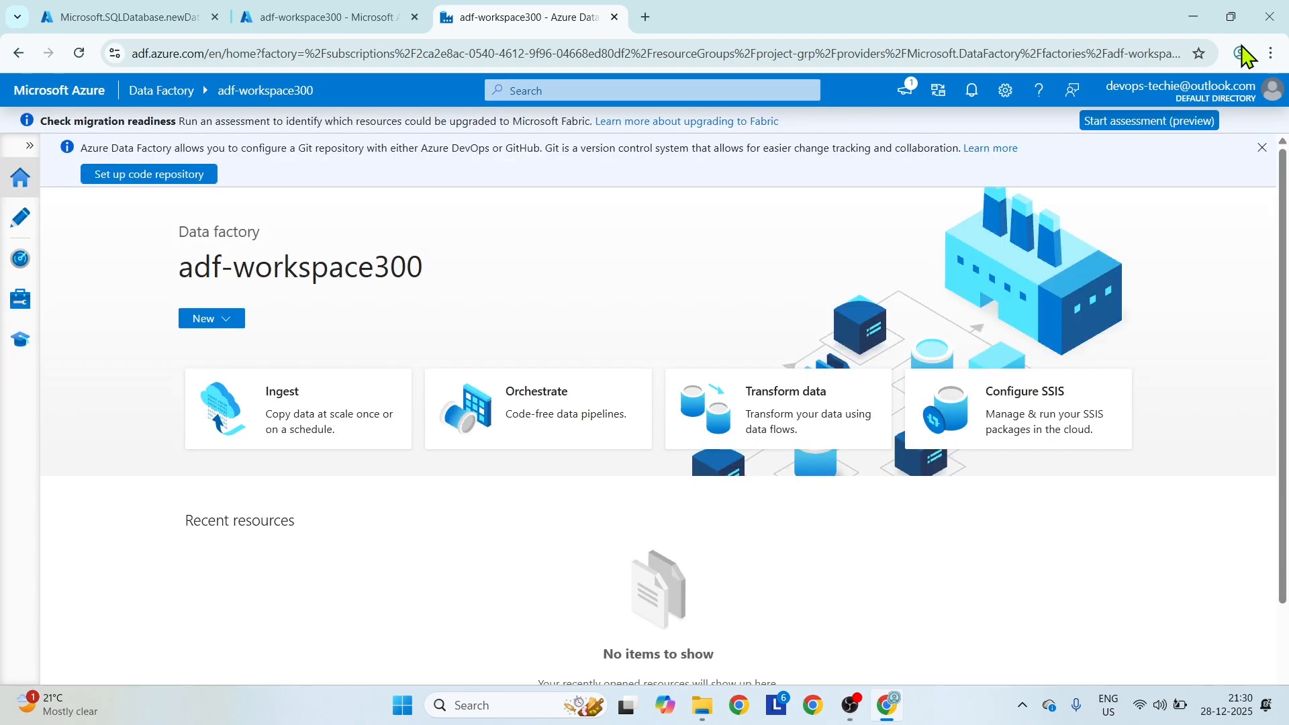
click(1263, 148)
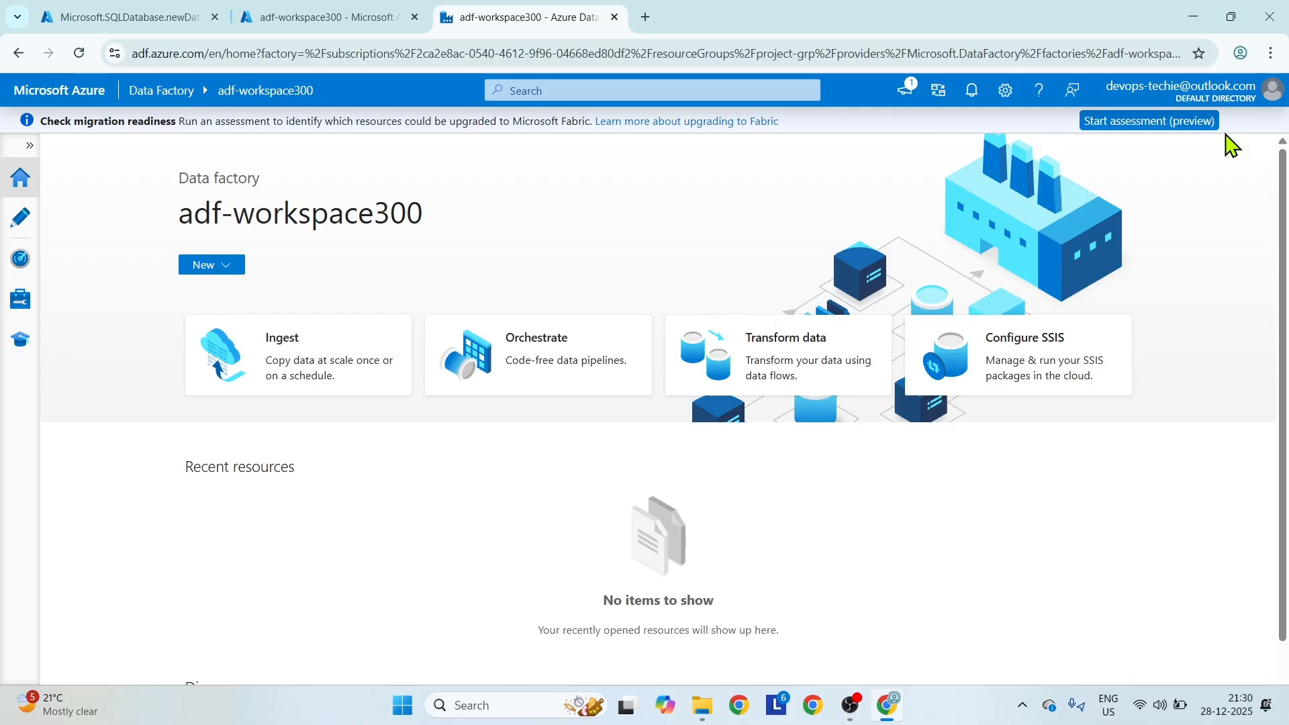
Create a new pipeline in the data factory and name it adls_azuresql_pipeline.
click(19, 218)
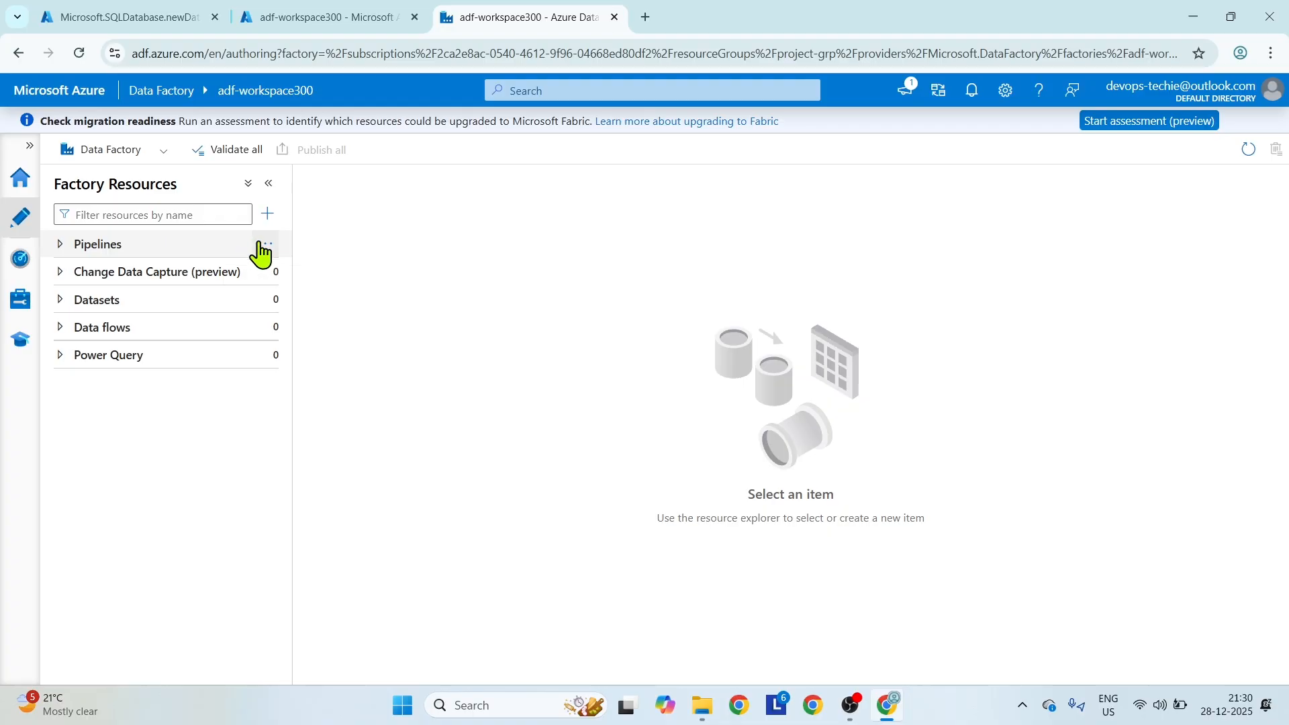
click(261, 245)
click(327, 280)
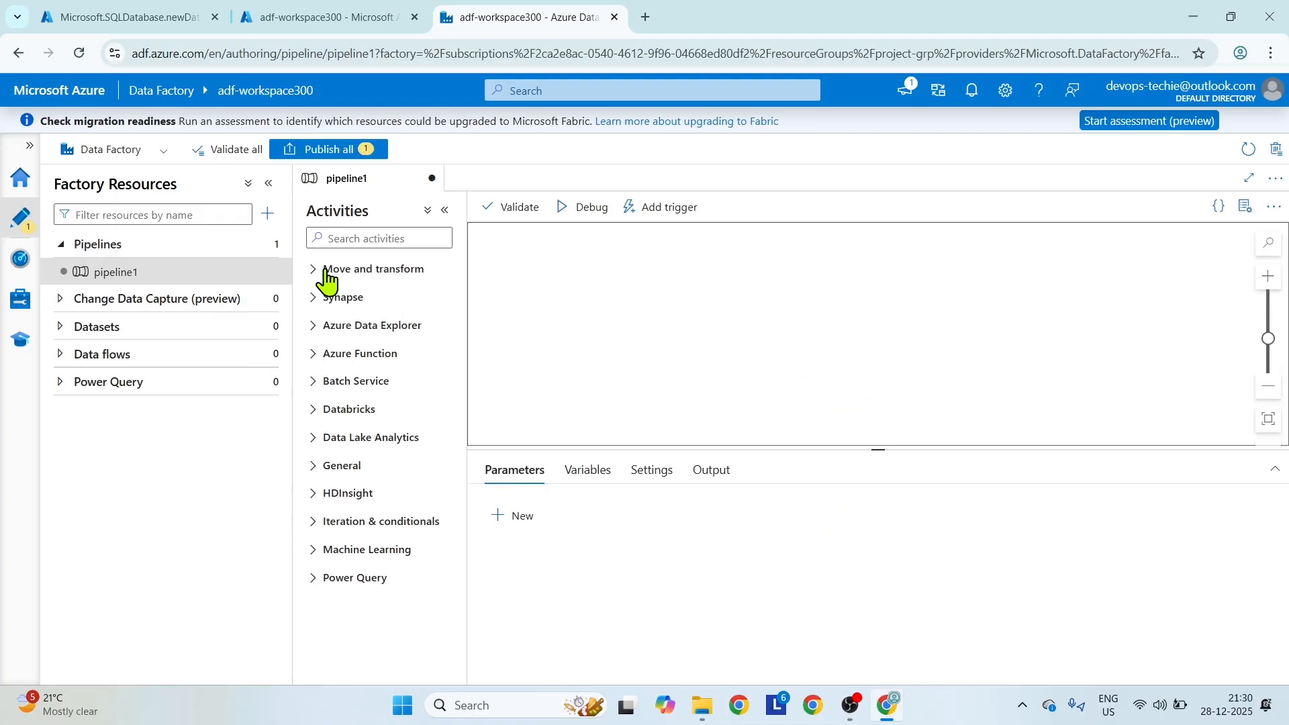
drag(1117, 329, 1057, 331)
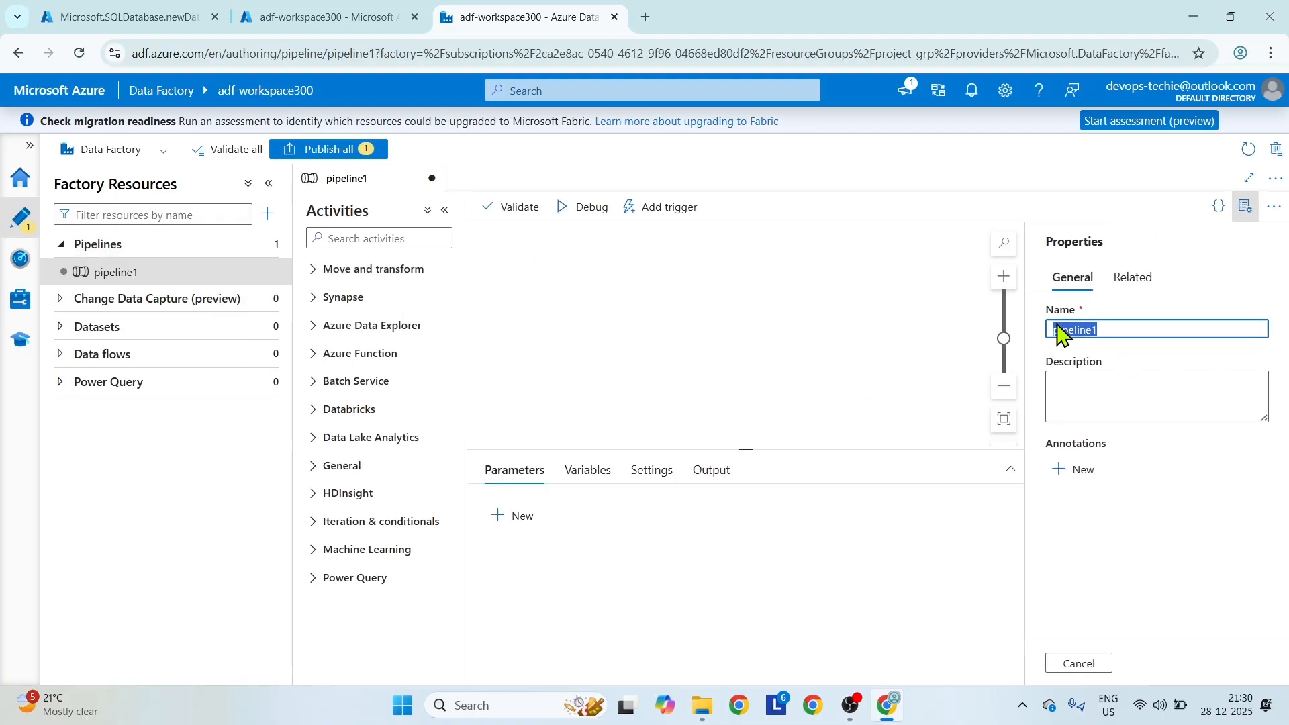
click(1128, 325)
text(adls_azuresql_)
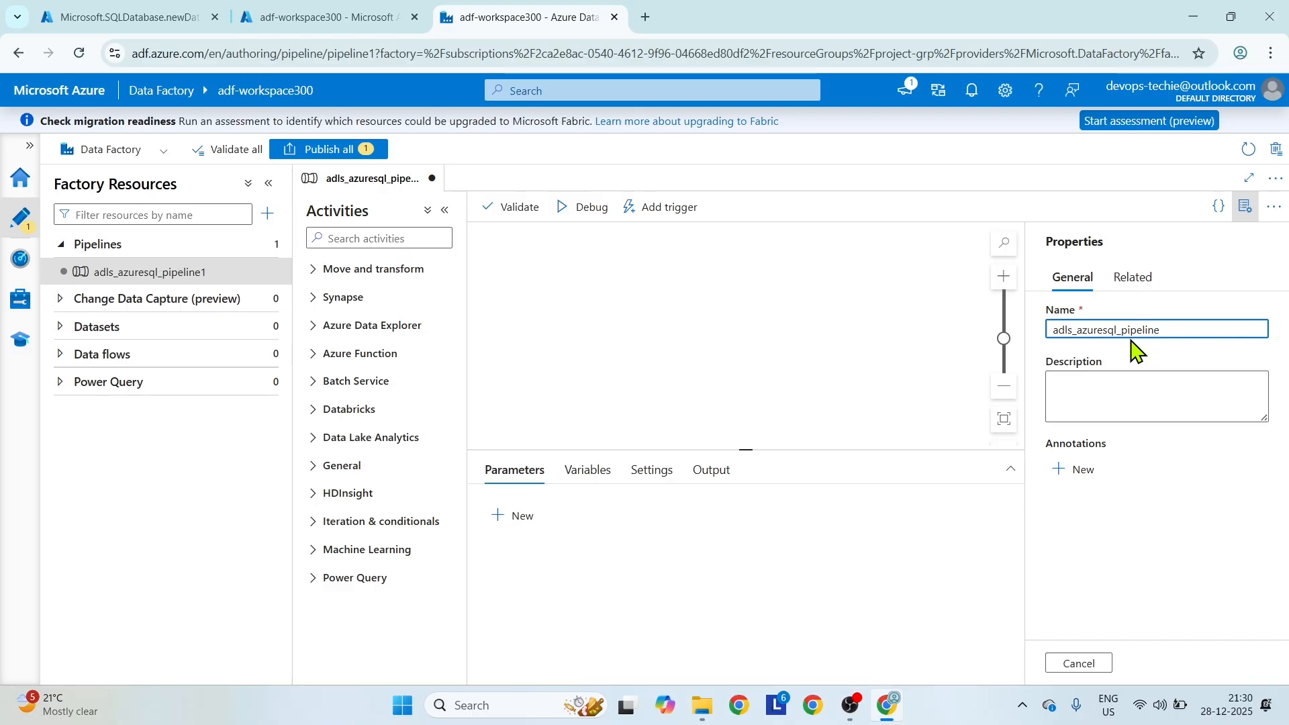
click(1244, 207)
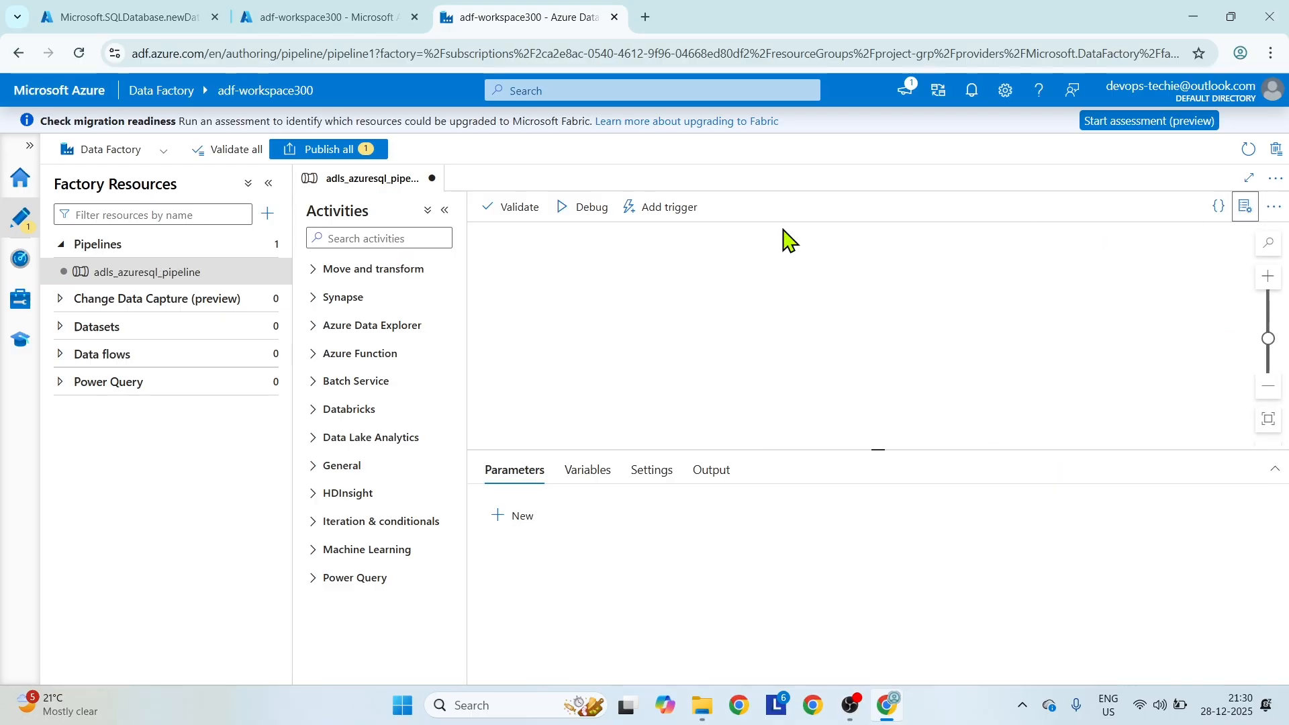
Find the Get Metadata activity and place it on the canvas of adls_azuresql_pipeline.
click(339, 235)
text(copy)
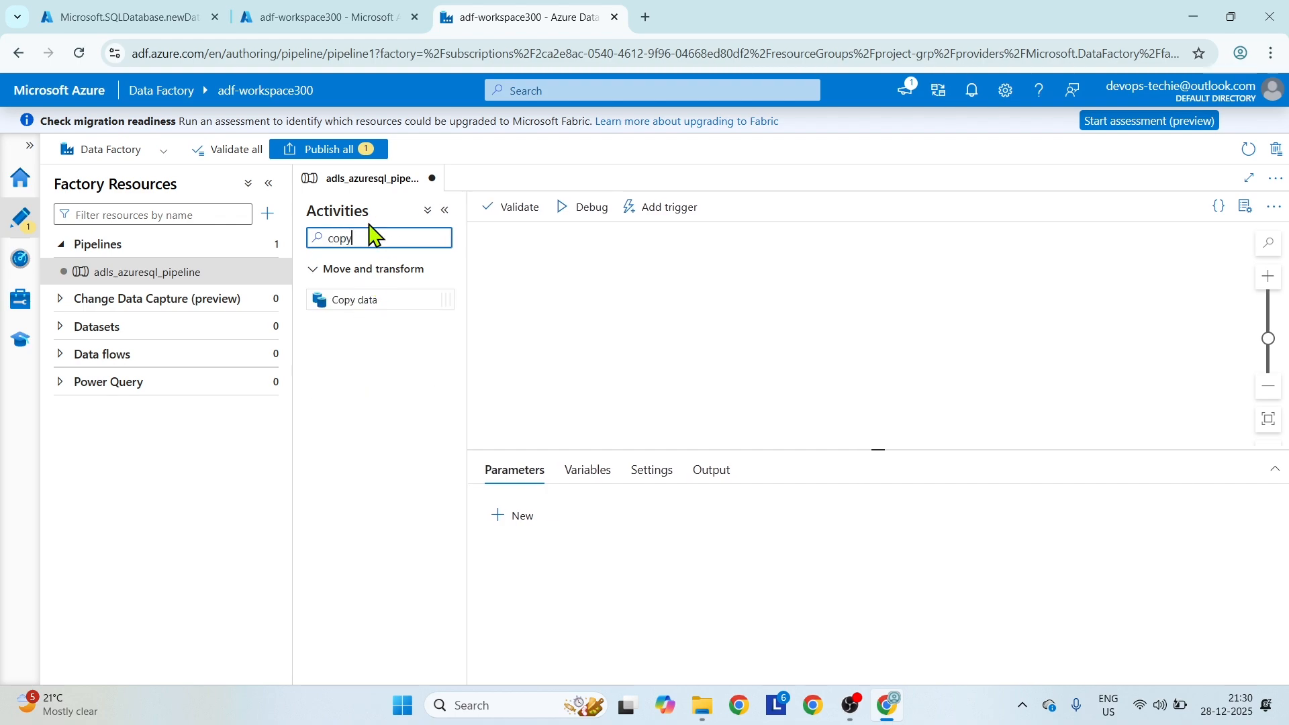
key(BackSpace)
key(BackSpace)
key(BackSpace)
key(BackSpace)
text(get)
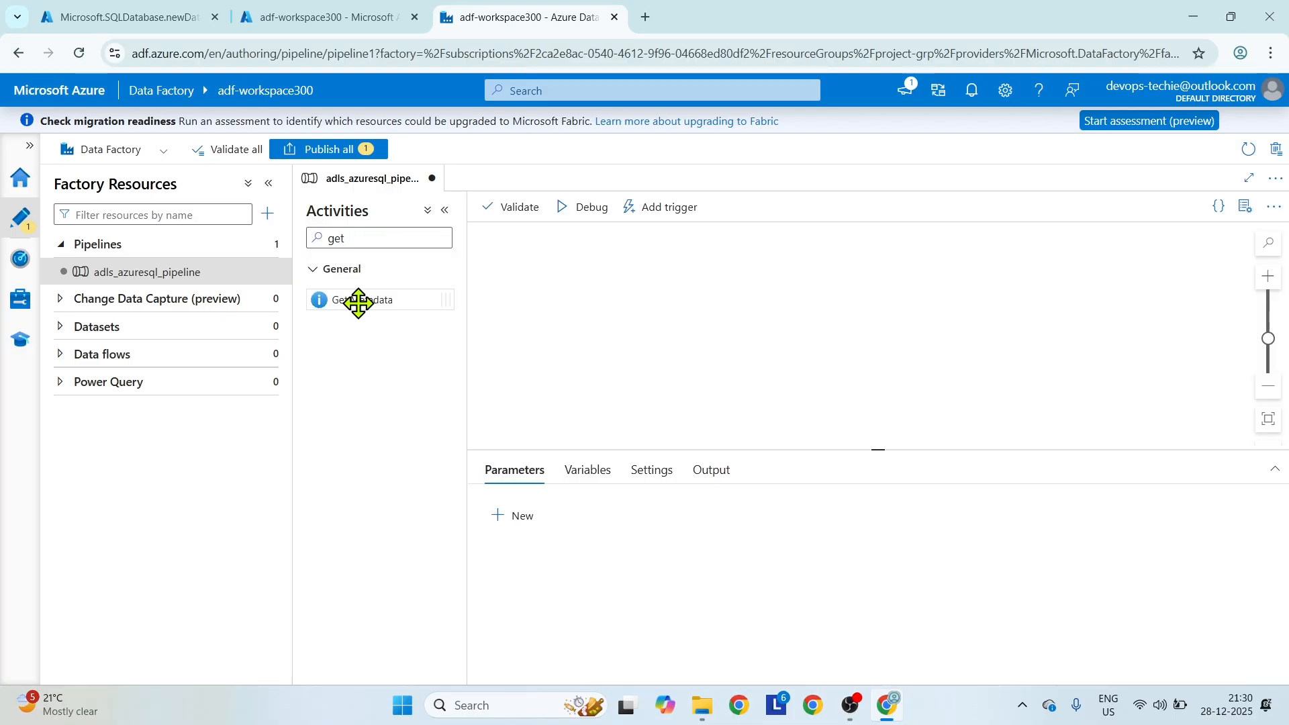
drag(358, 302, 735, 292)
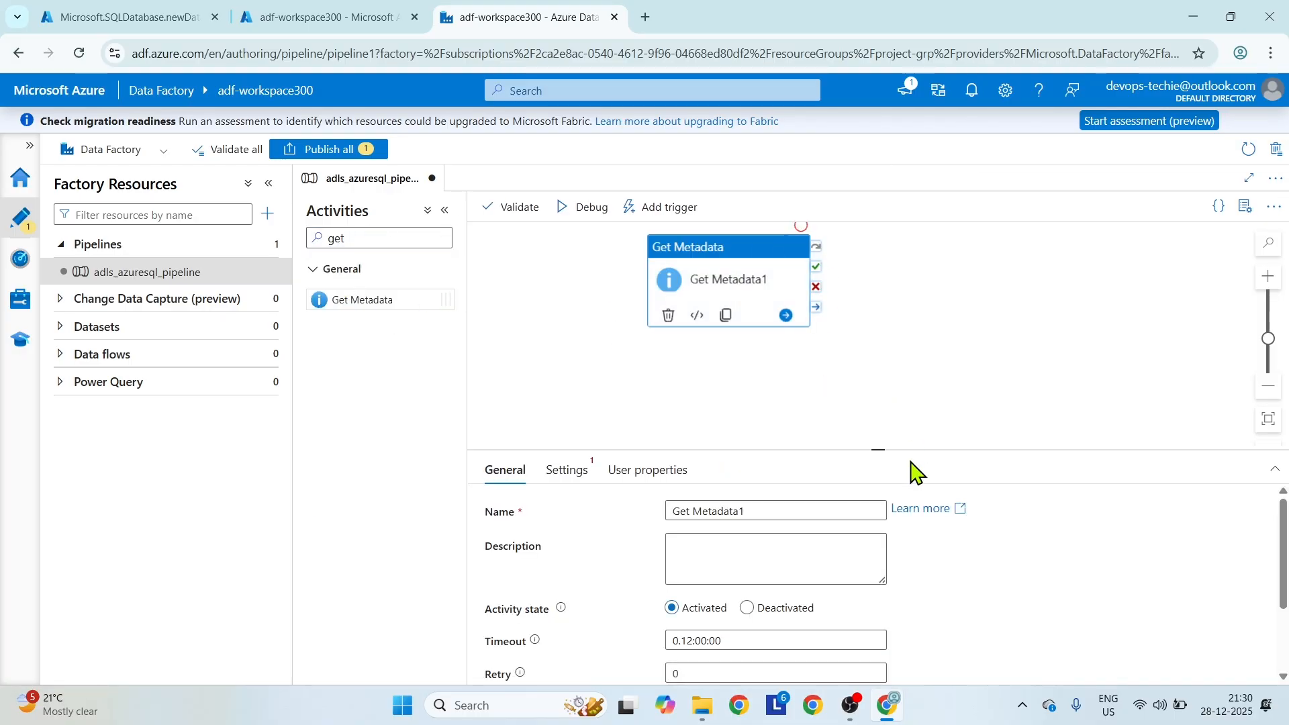
Start a new dataset for the Get Metadata activity, using Azure Data Lake Storage Gen2 as the store and DelimitedText as the format.
drag(875, 451, 876, 400)
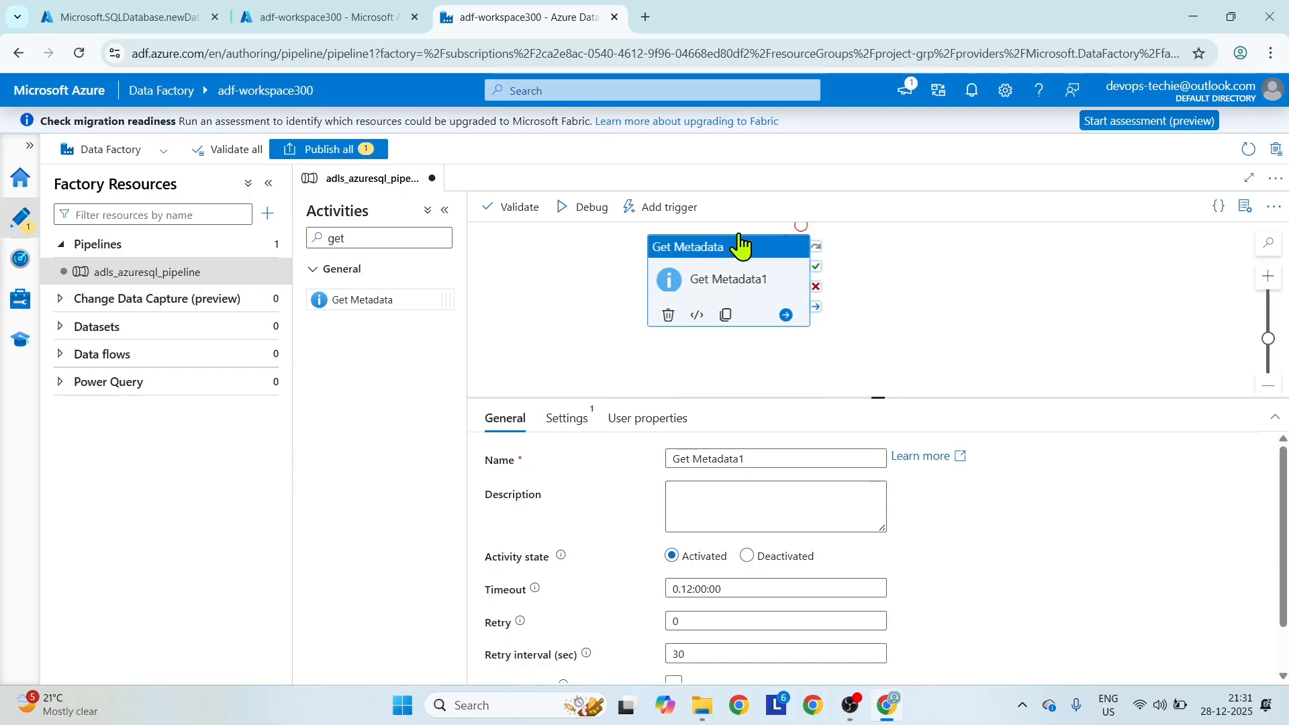
click(572, 421)
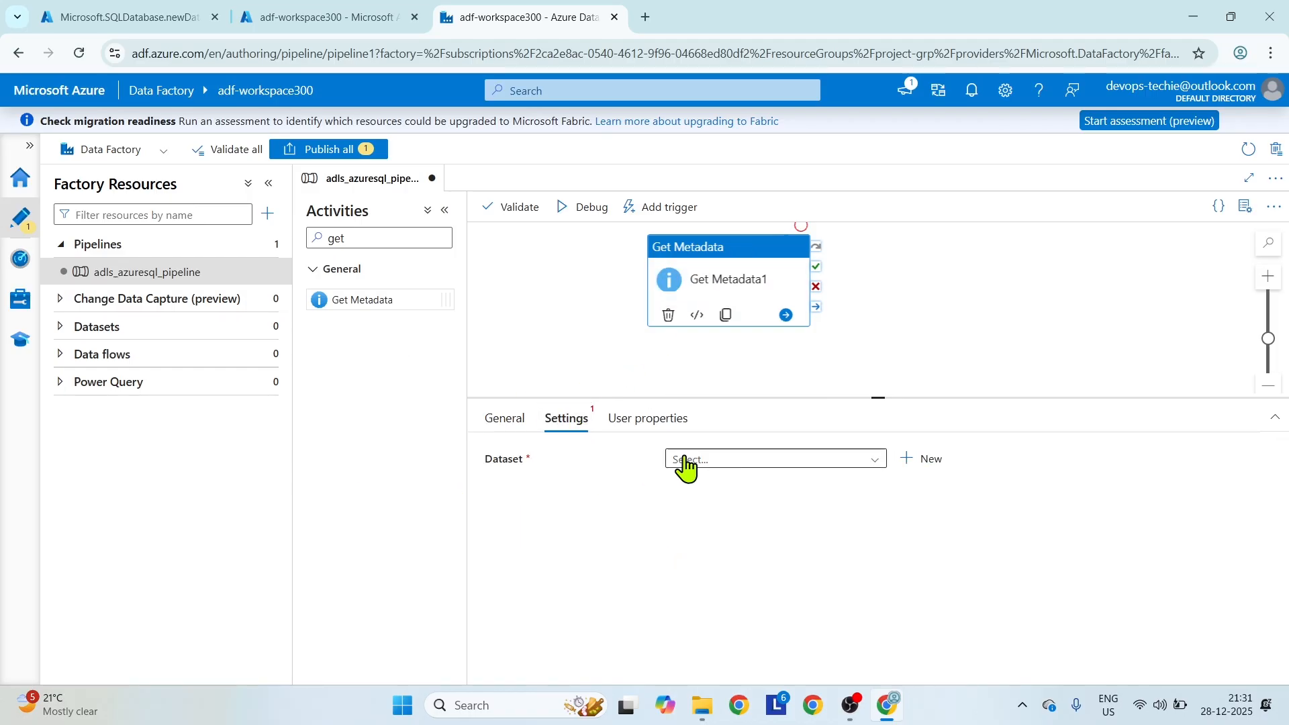
click(928, 462)
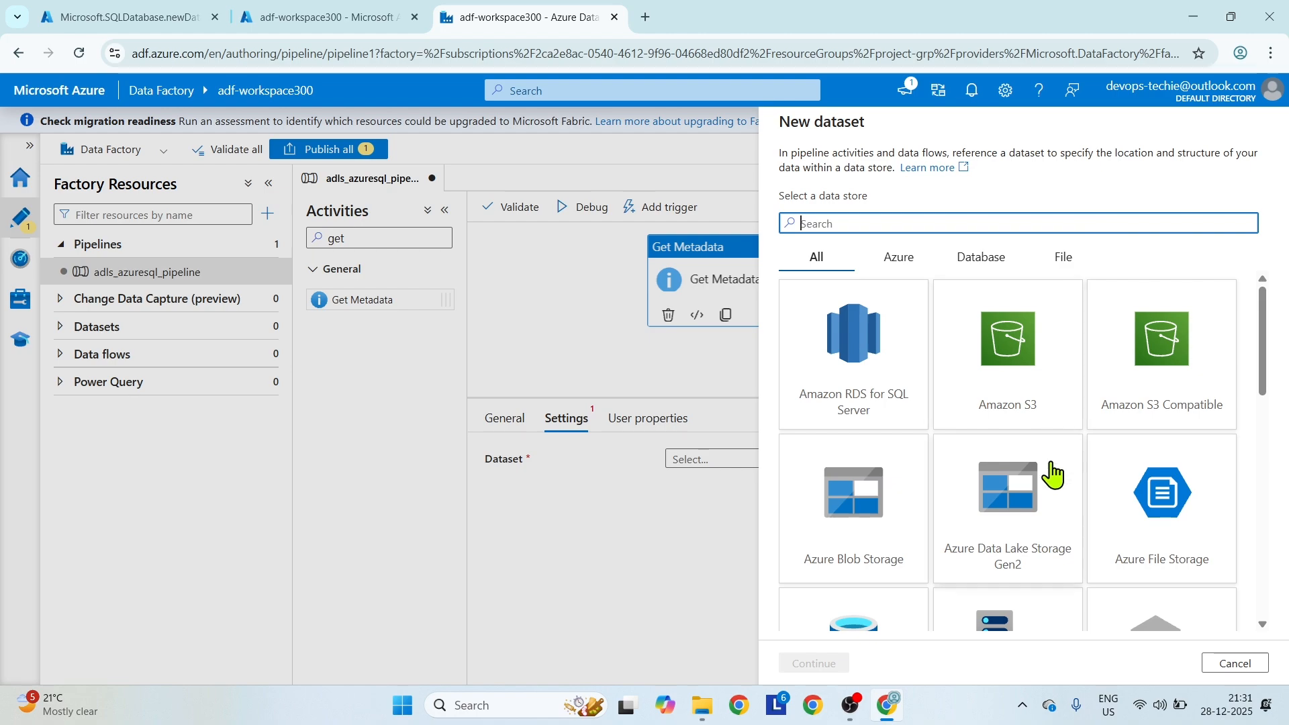
click(1036, 491)
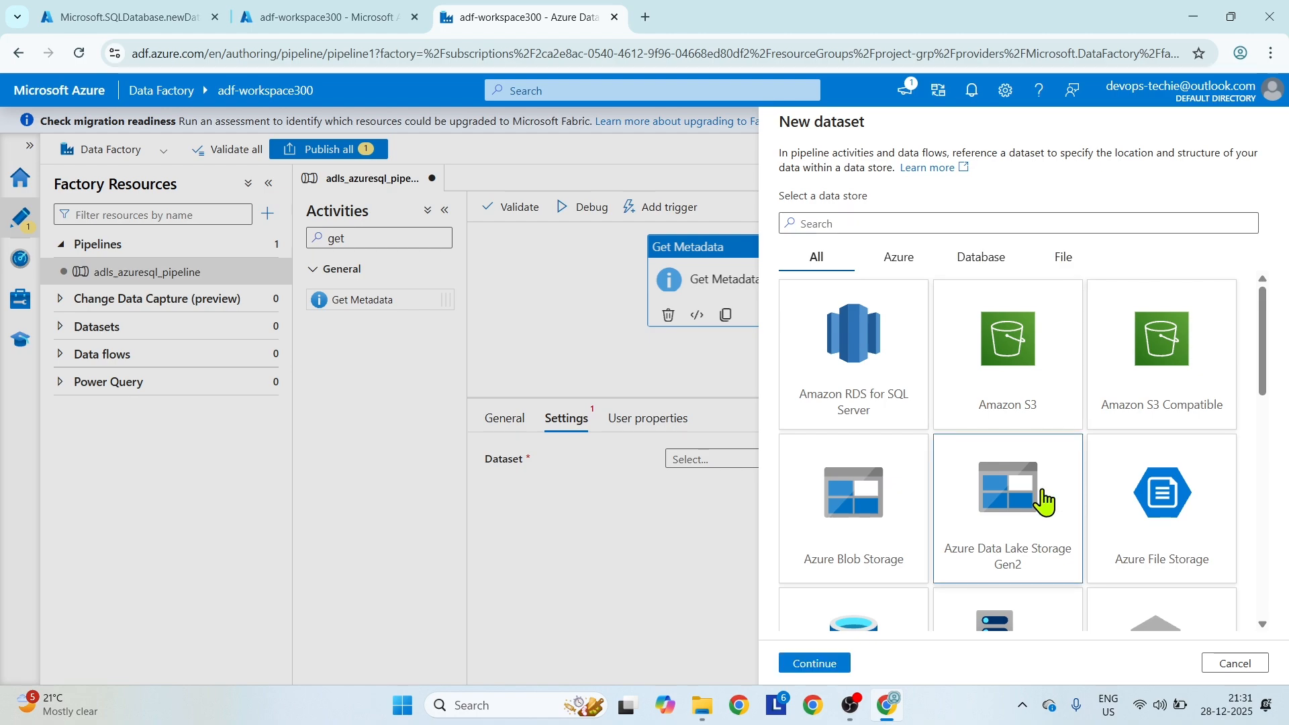
click(814, 663)
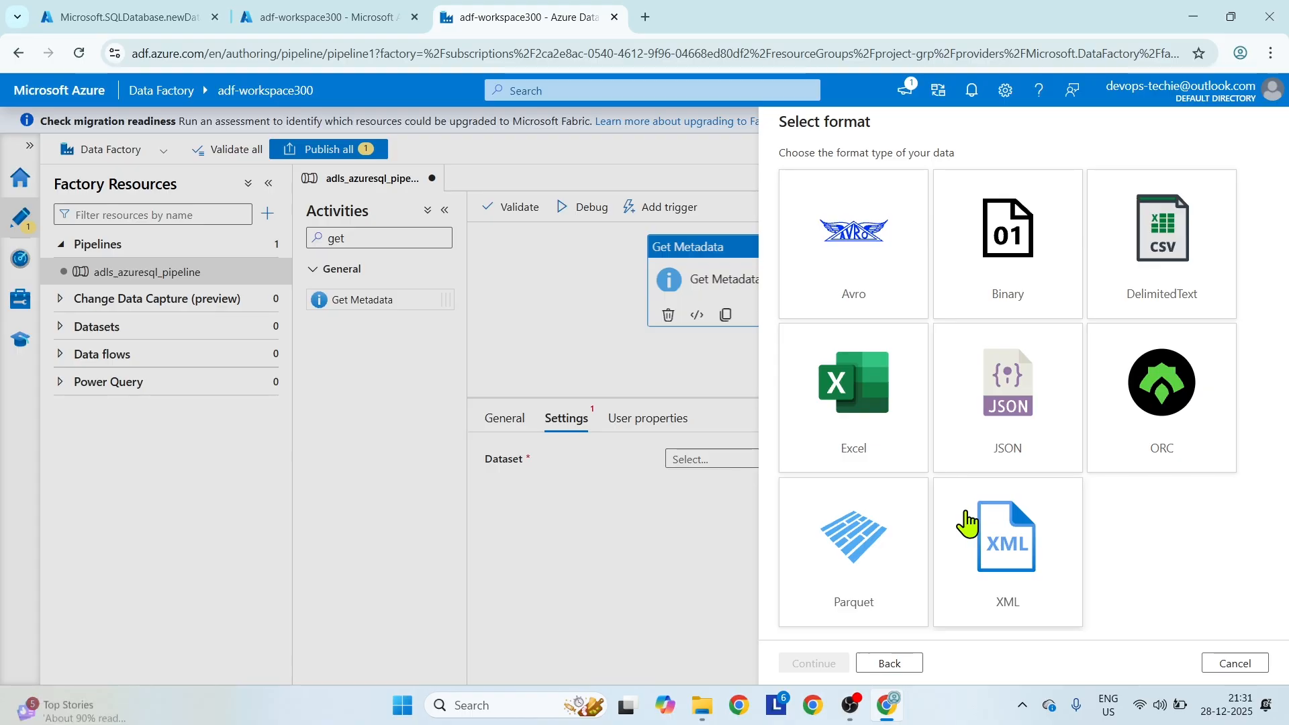
click(1167, 249)
click(825, 665)
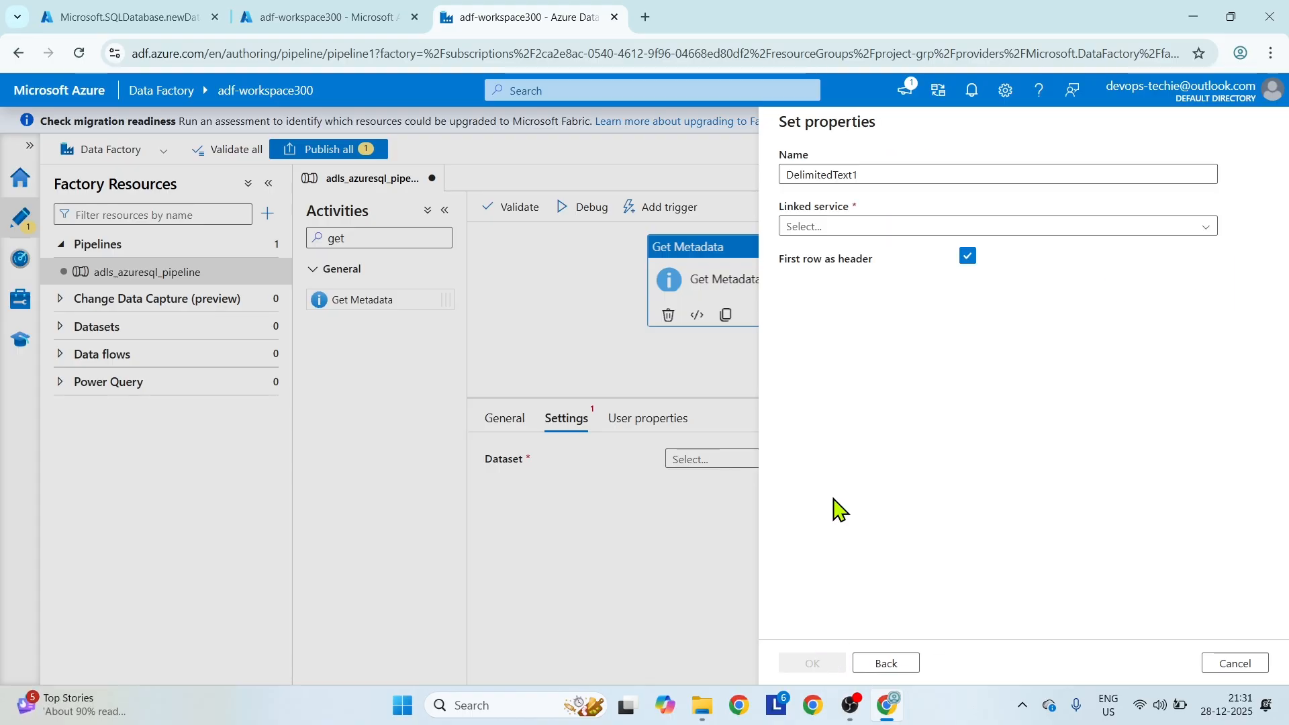
Name the new delimited text dataset ds_adls.
double_click(794, 175)
text(ds)
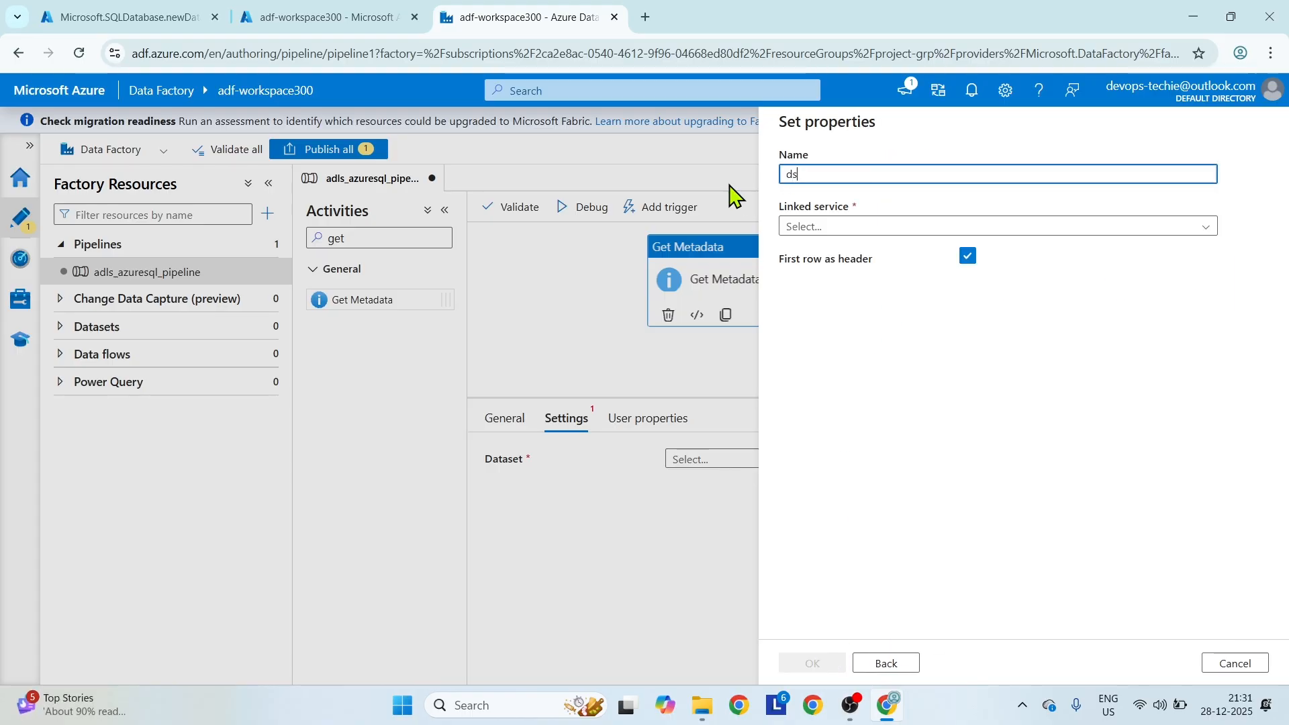
text(_adls)
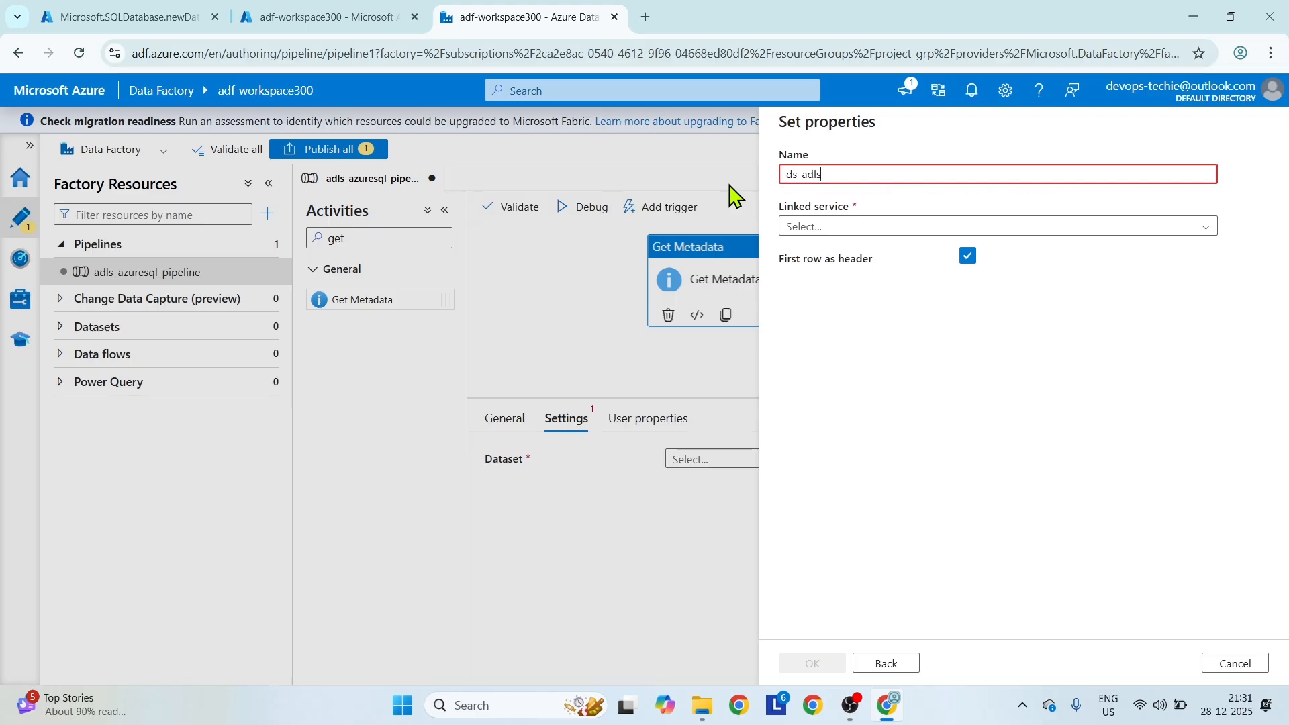
Create a linked service named ls_adls using the free trial subscription and storage account adlsadf5000, testing its connection before creation.
click(816, 232)
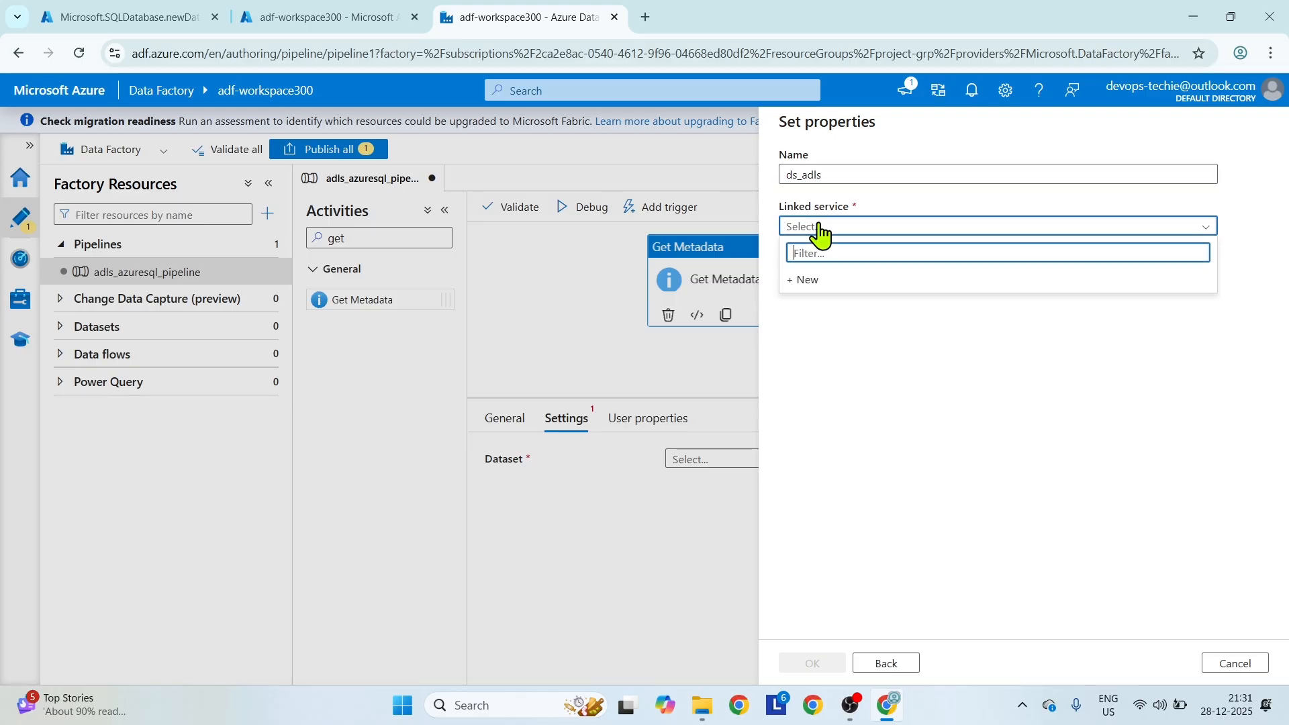
click(826, 285)
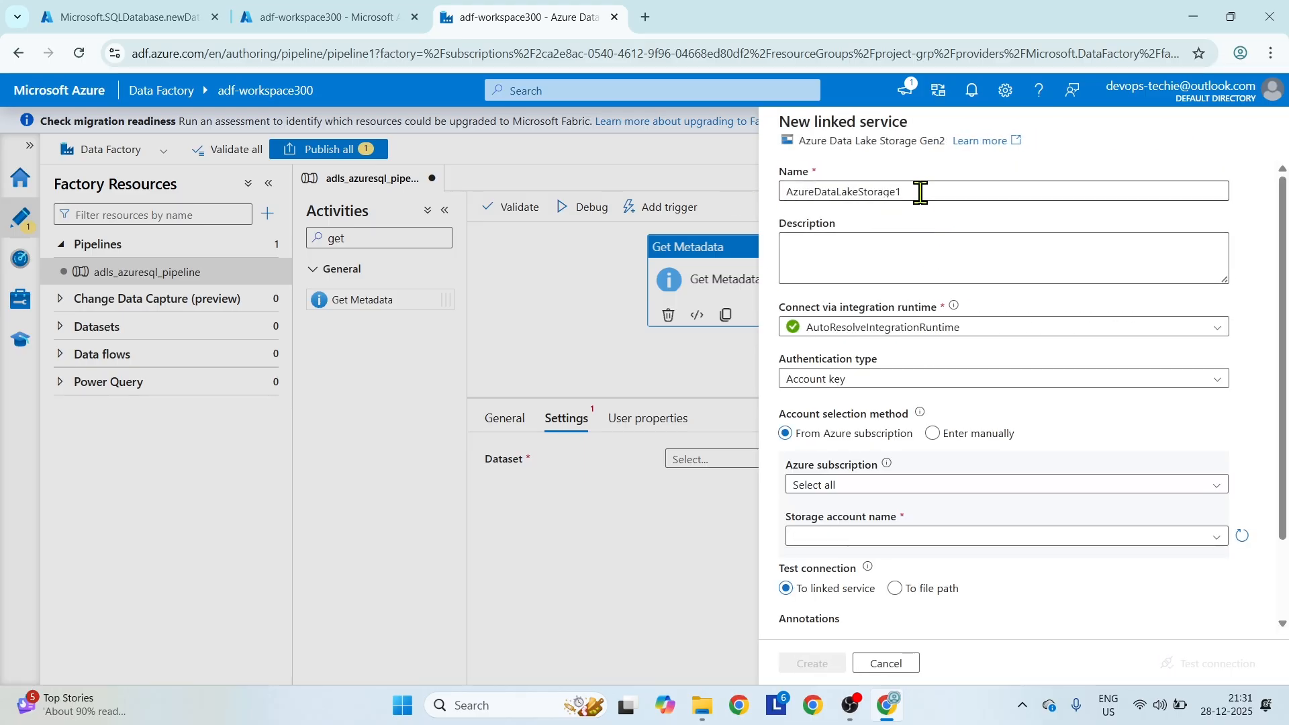
text(ls_adls)
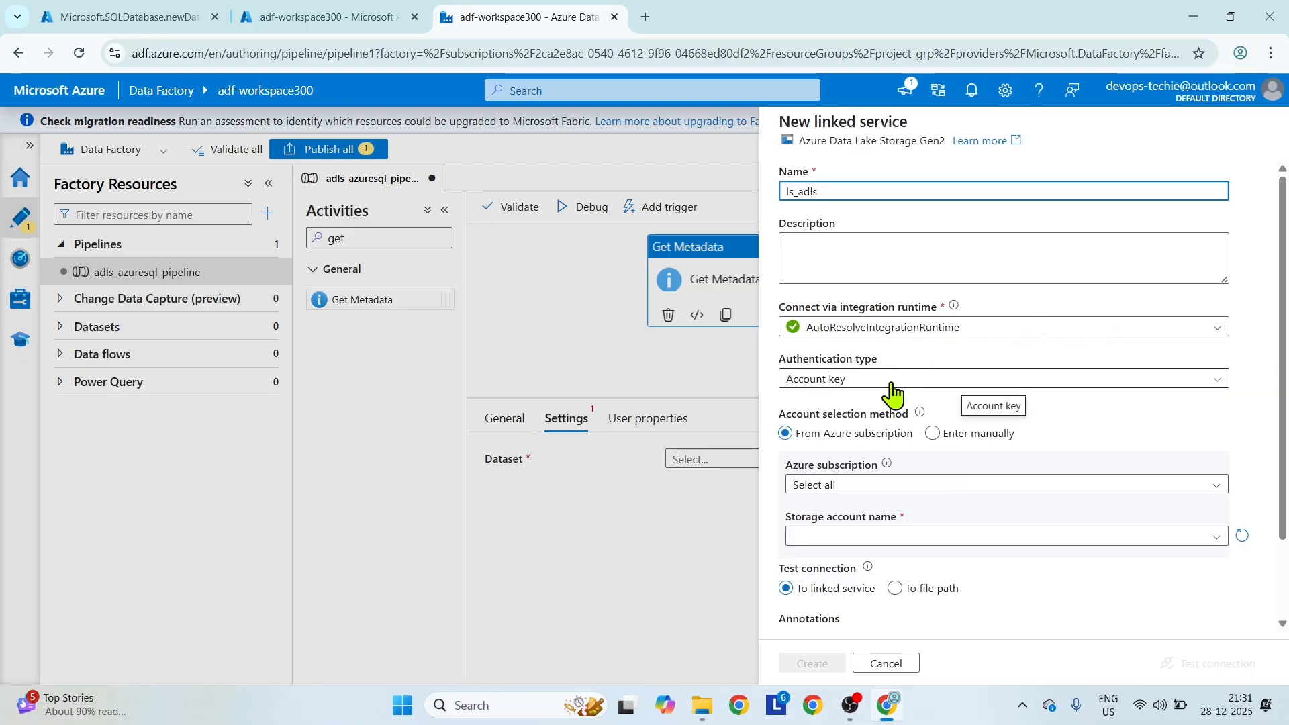
scroll(1013, 457, down, 2)
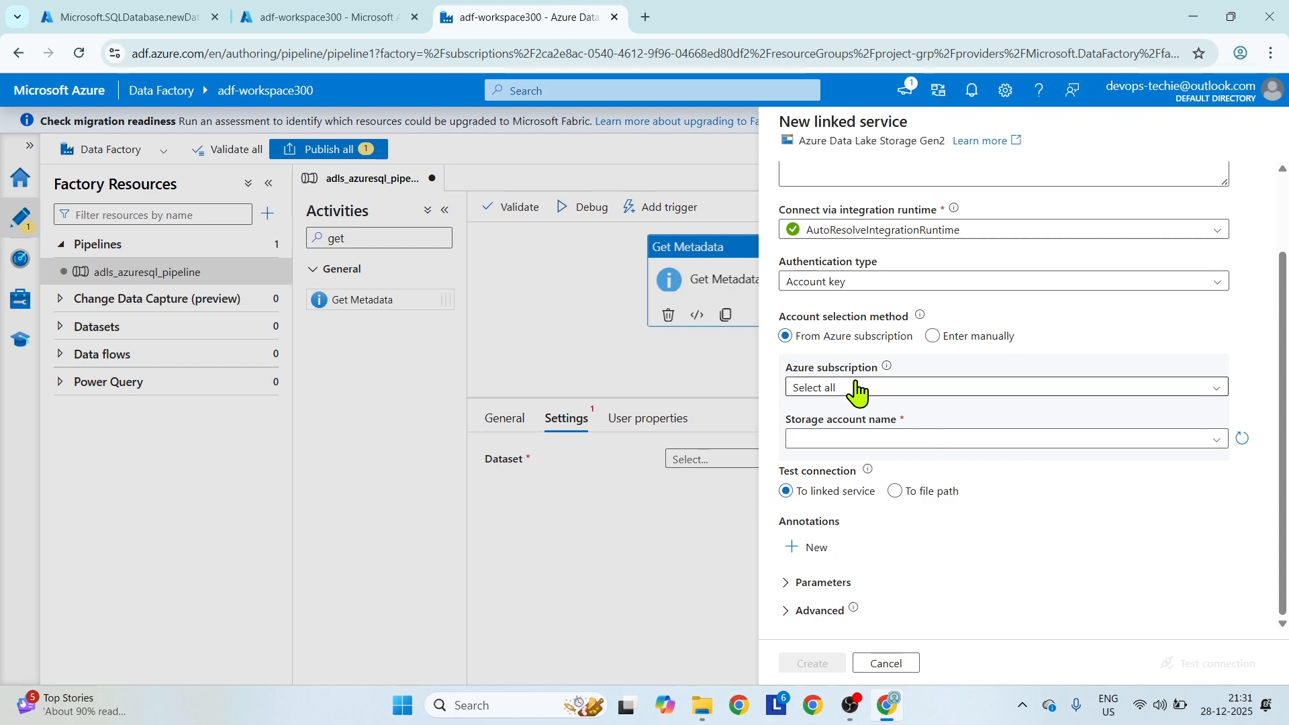
click(858, 388)
click(851, 437)
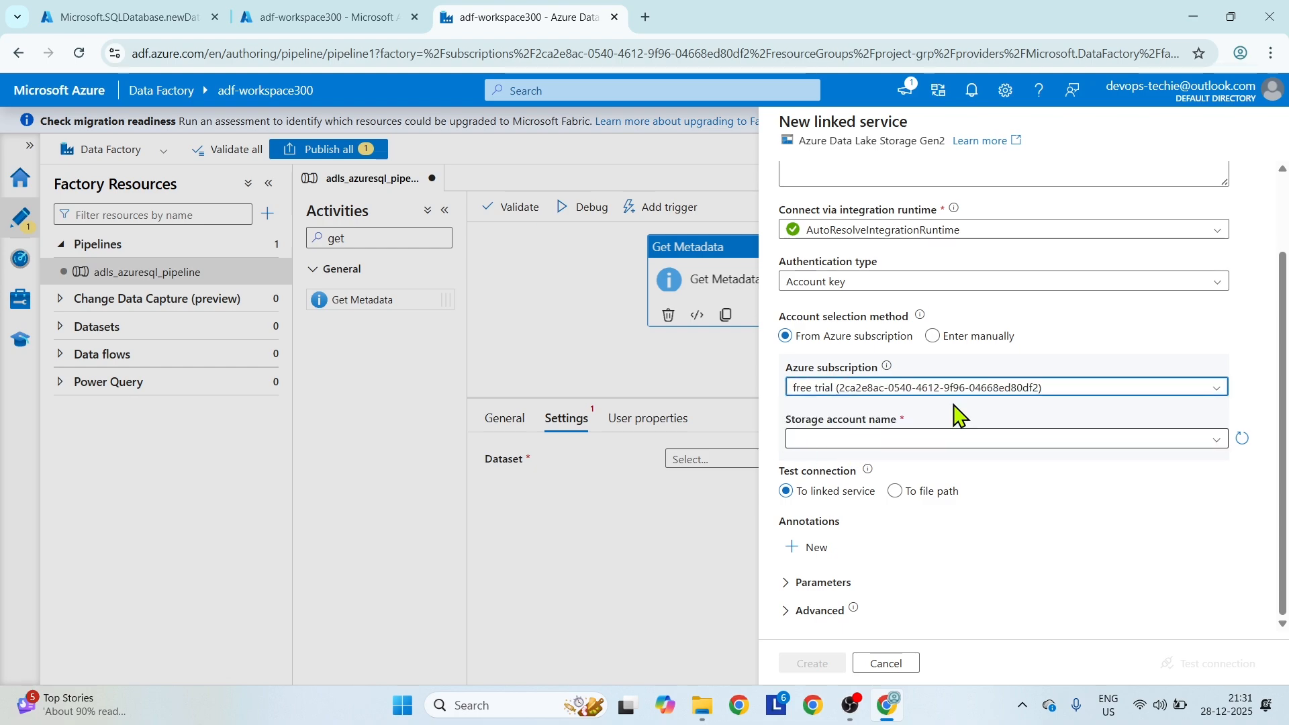
click(1140, 439)
click(915, 462)
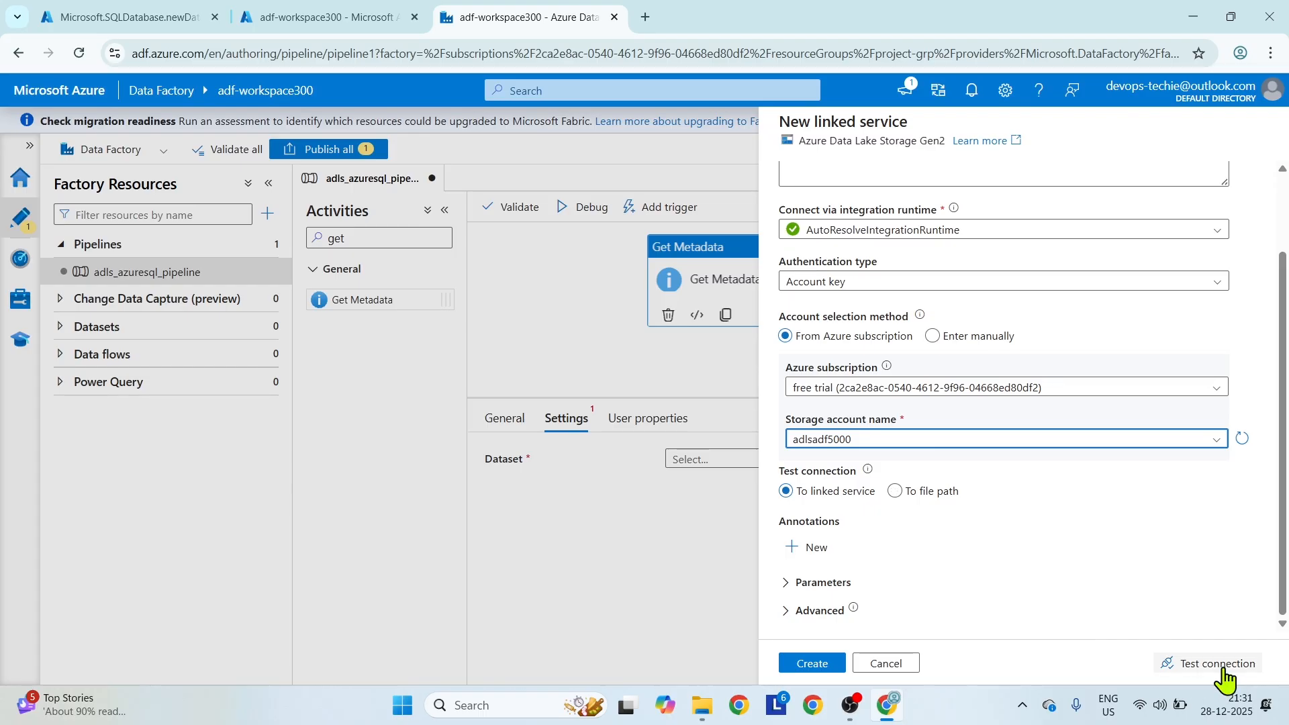
click(1217, 664)
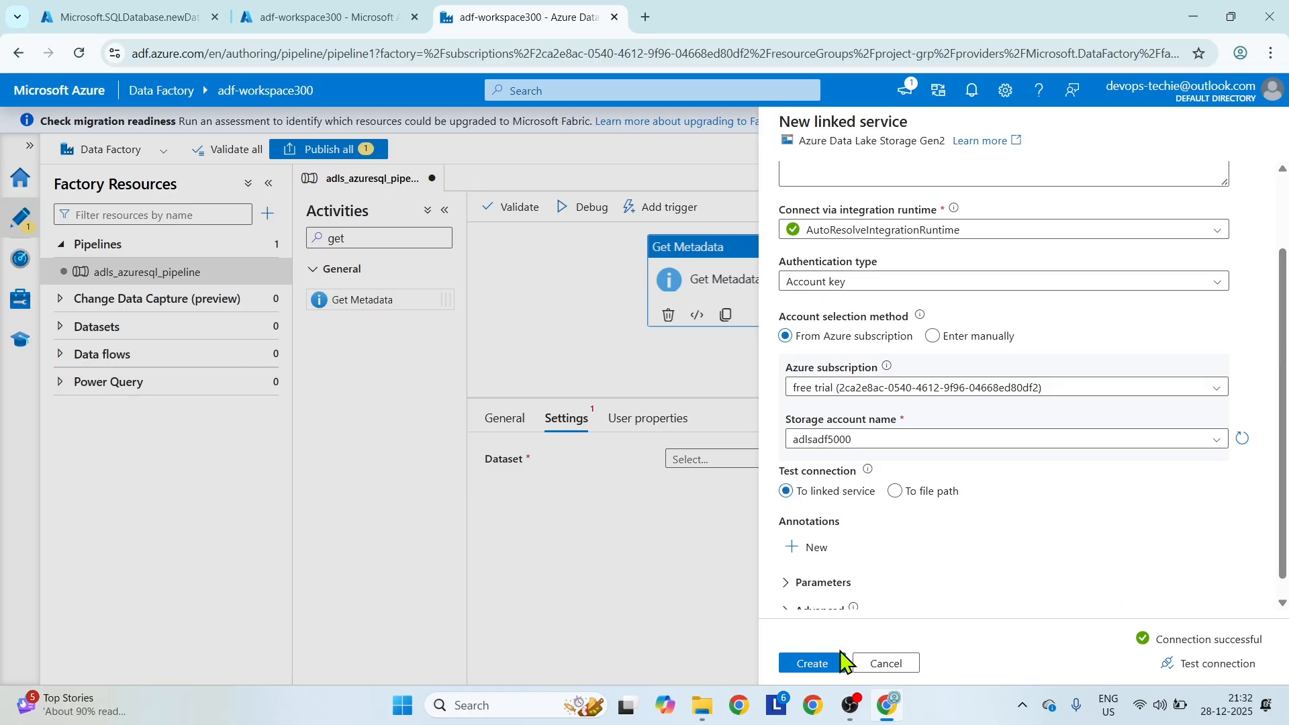
click(812, 664)
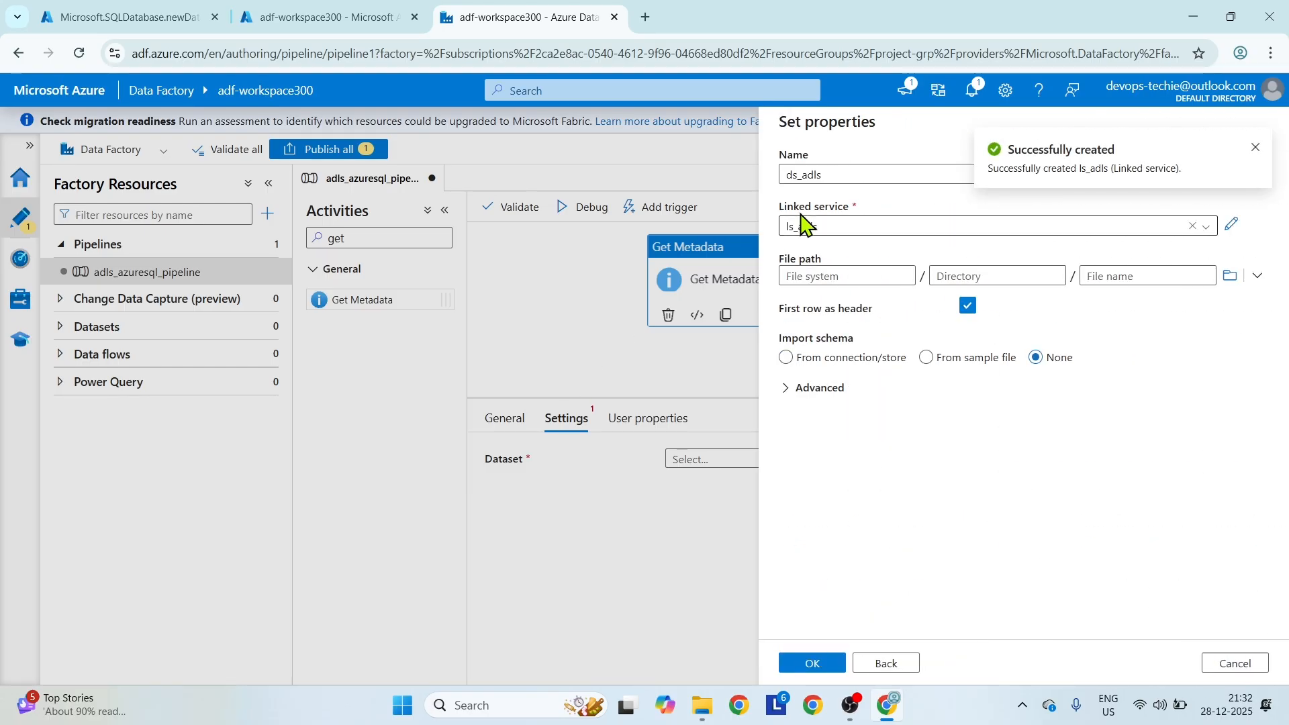
Set the dataset's file path to the demo container and finish creating the dataset.
click(1230, 276)
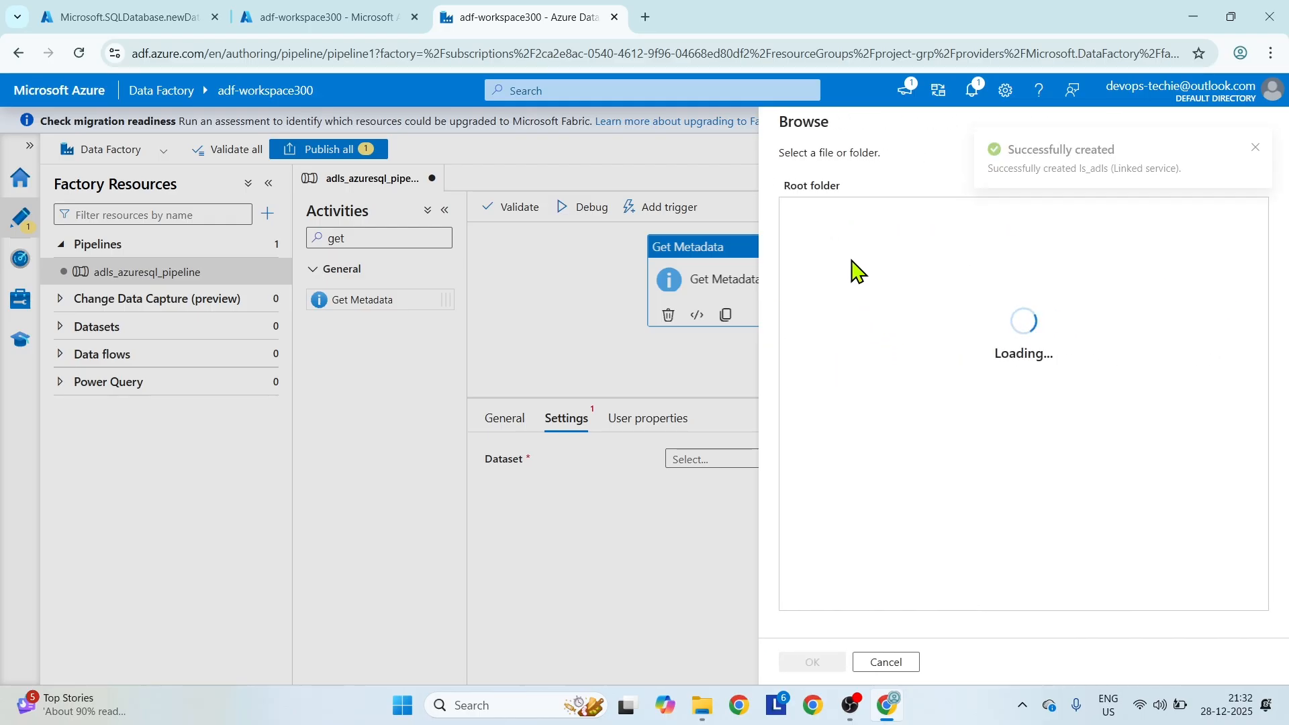
click(818, 213)
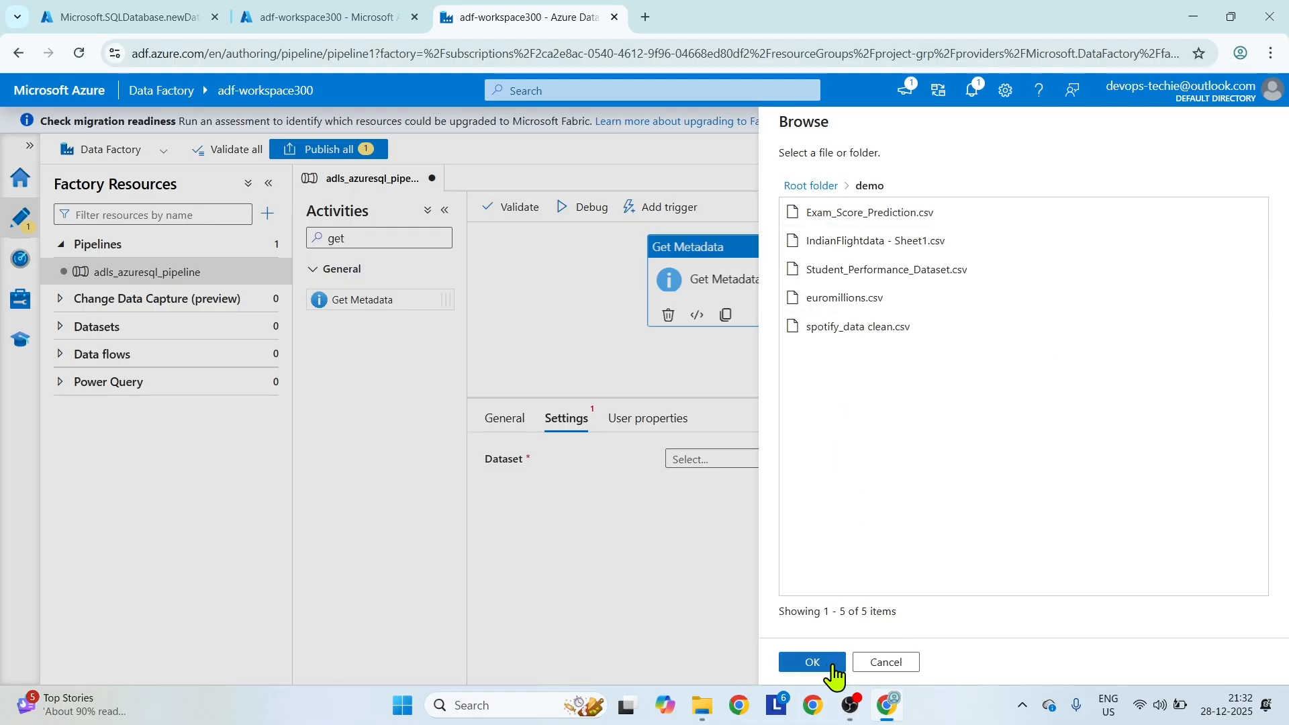
click(830, 667)
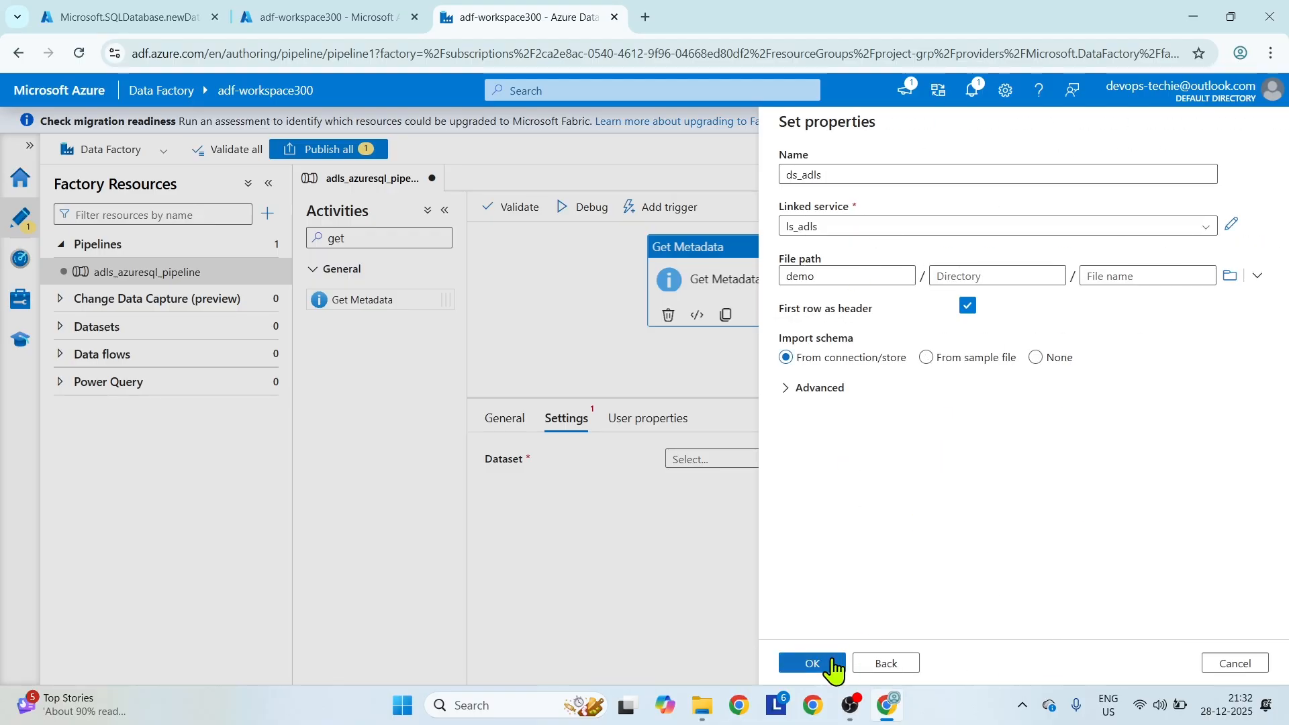
click(821, 666)
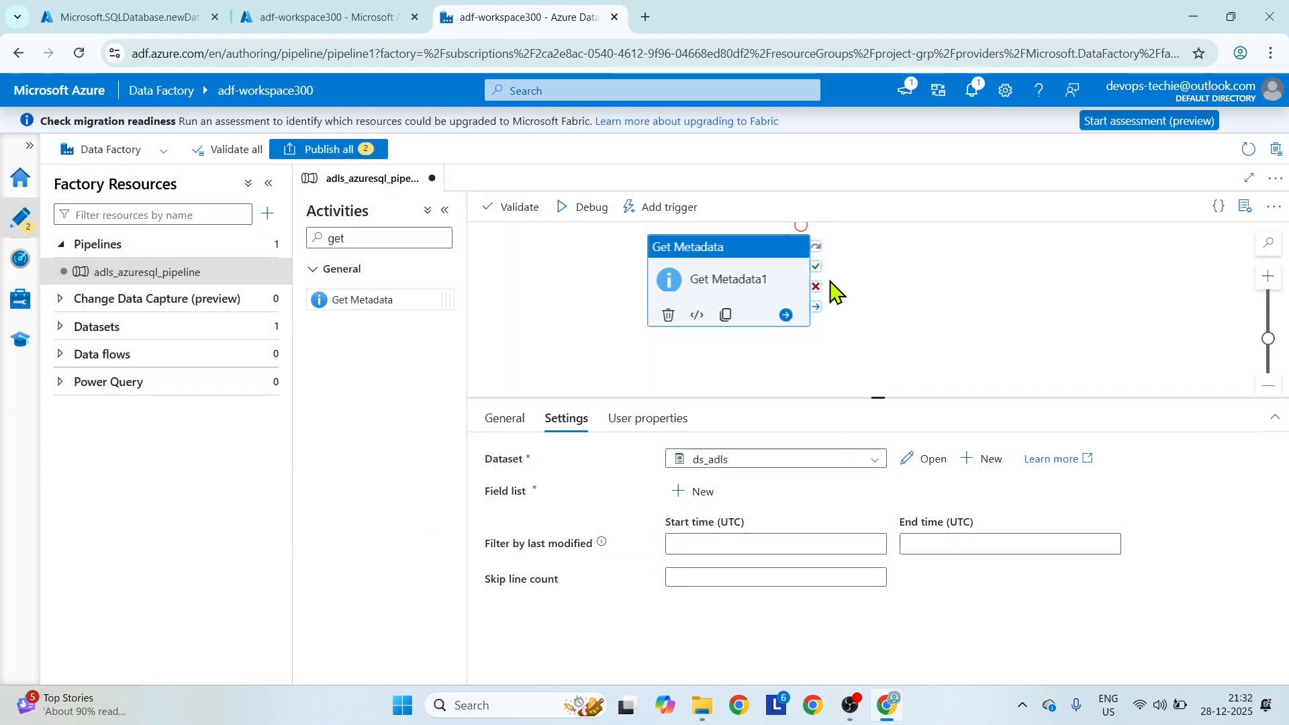
Add a Child items argument to the Get Metadata activity's field list.
click(689, 497)
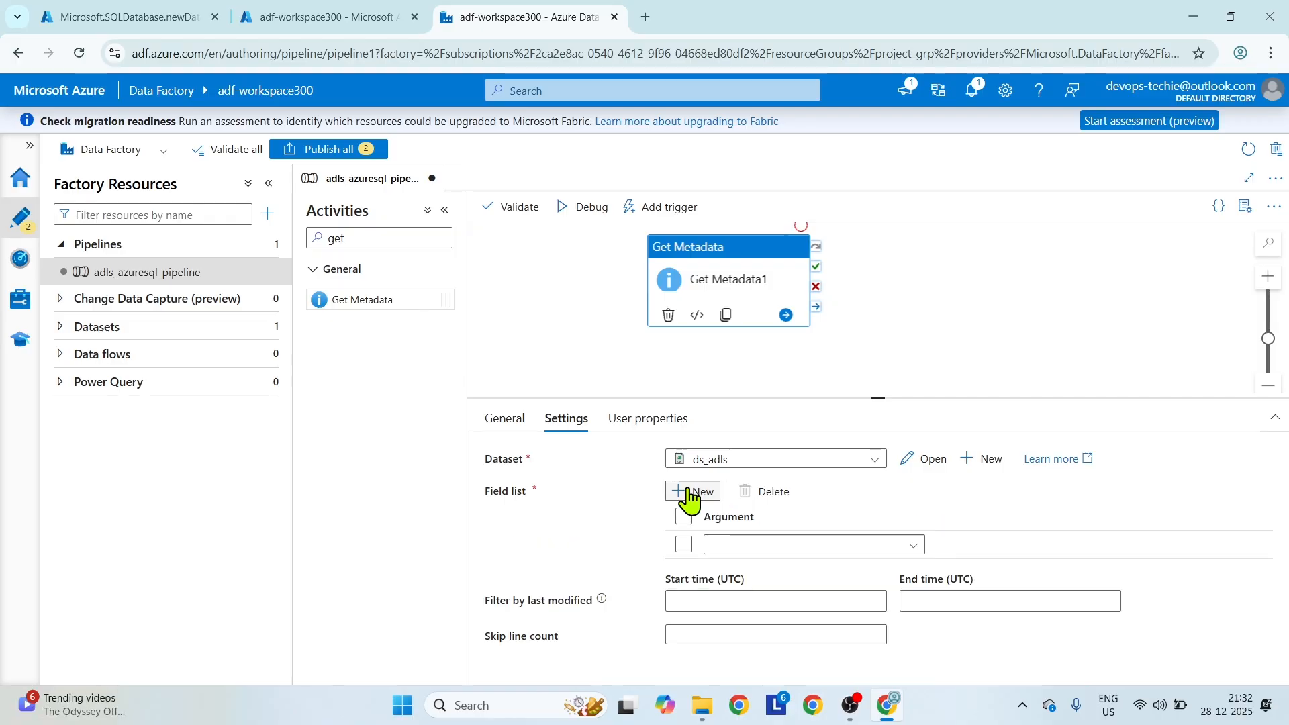
click(911, 546)
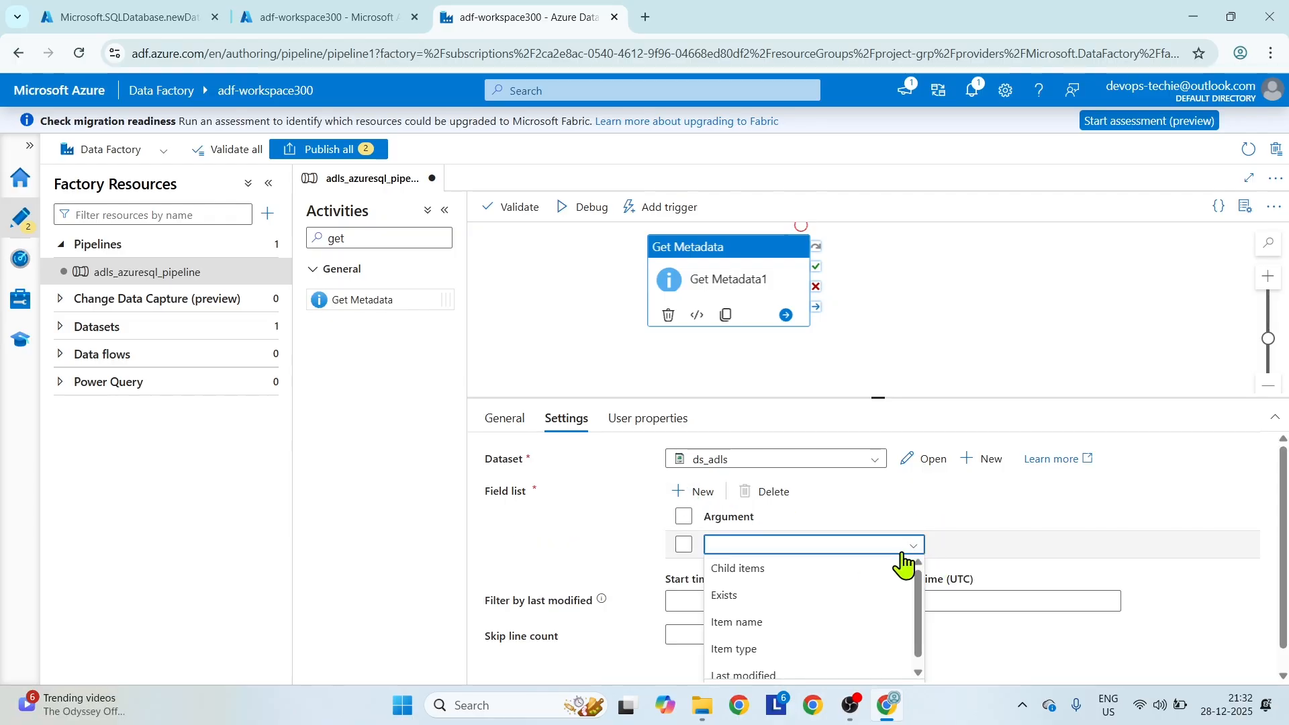
click(772, 572)
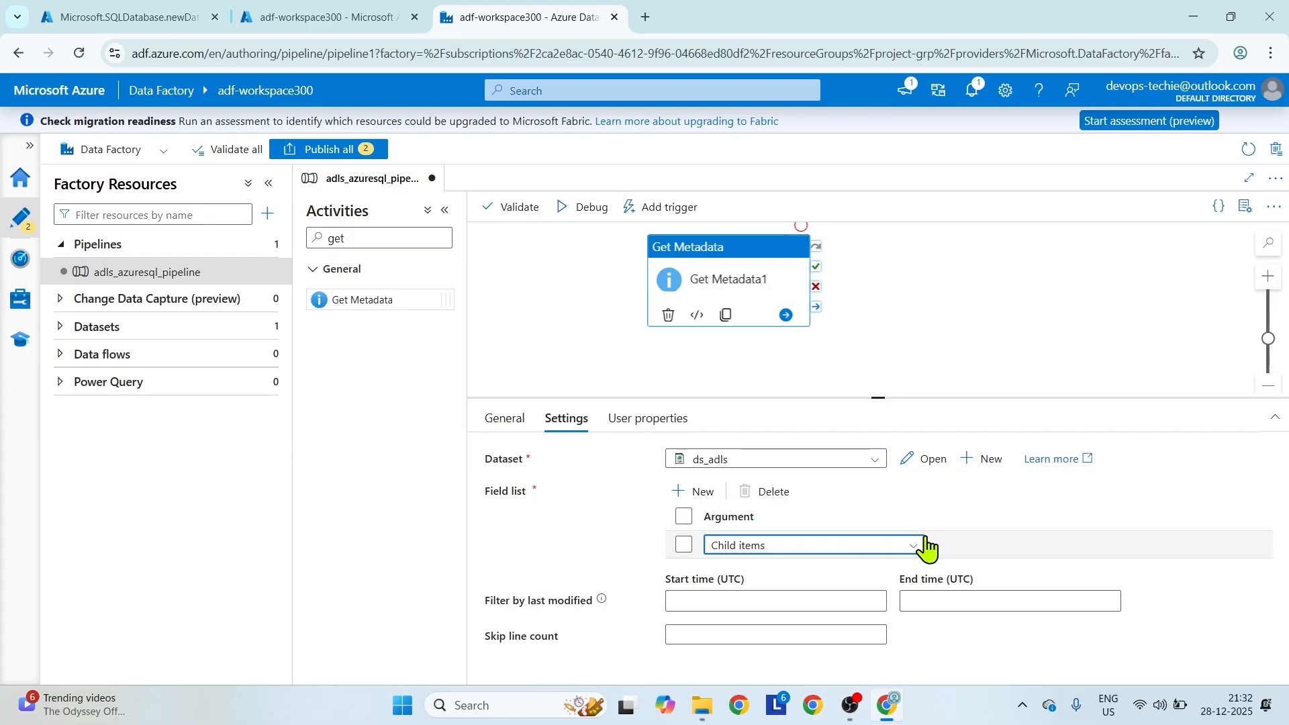
Validate the pipeline, start a debug run, and refresh the run's status.
click(518, 209)
click(979, 665)
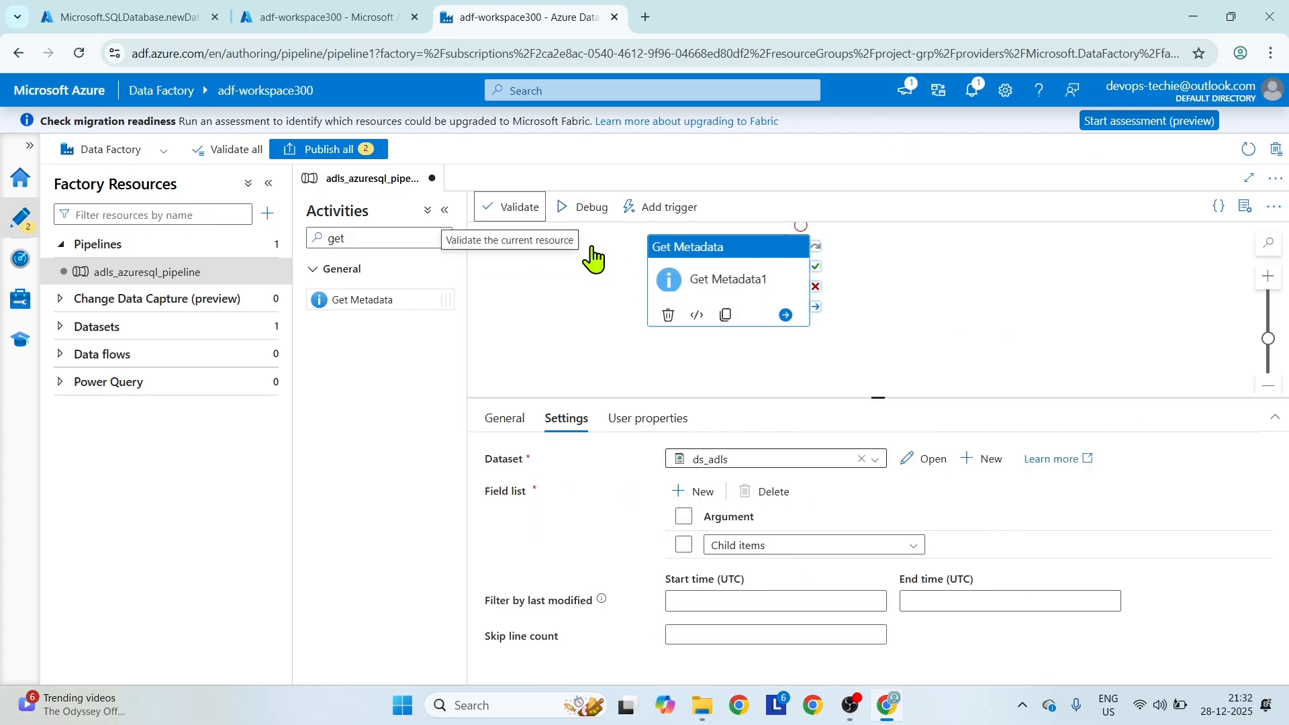
click(518, 207)
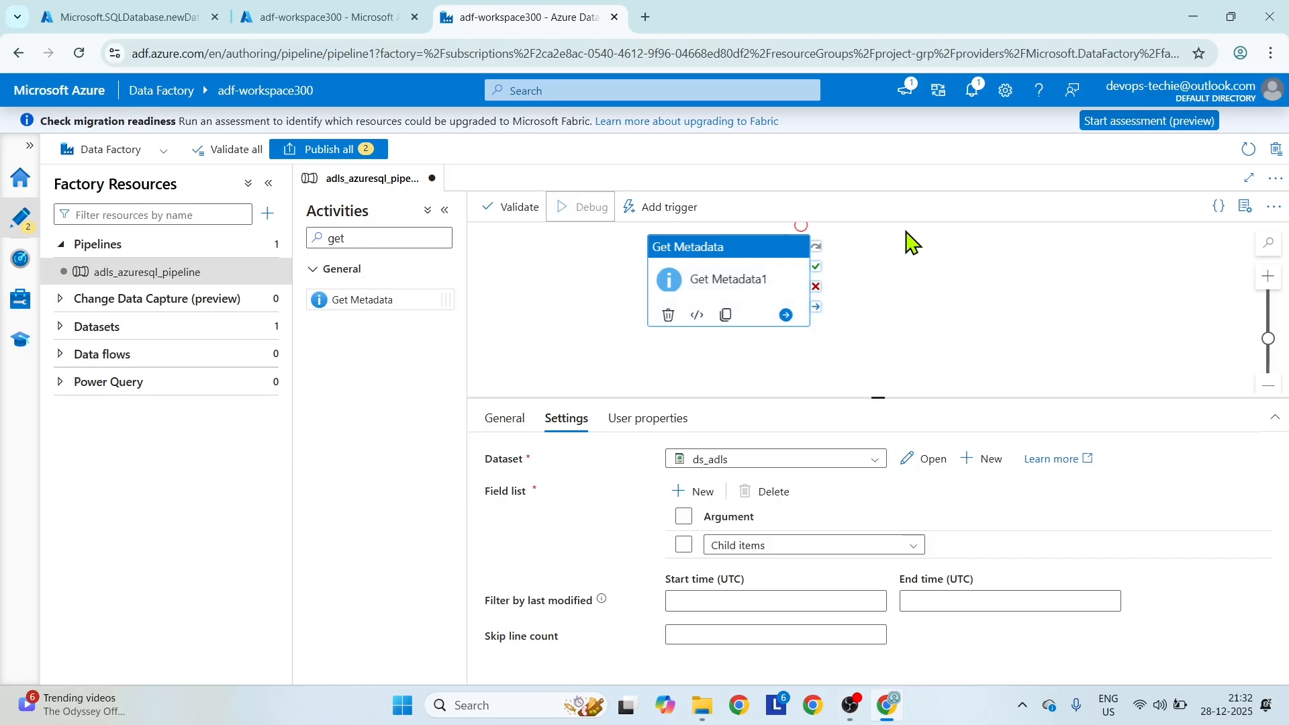
click(1010, 363)
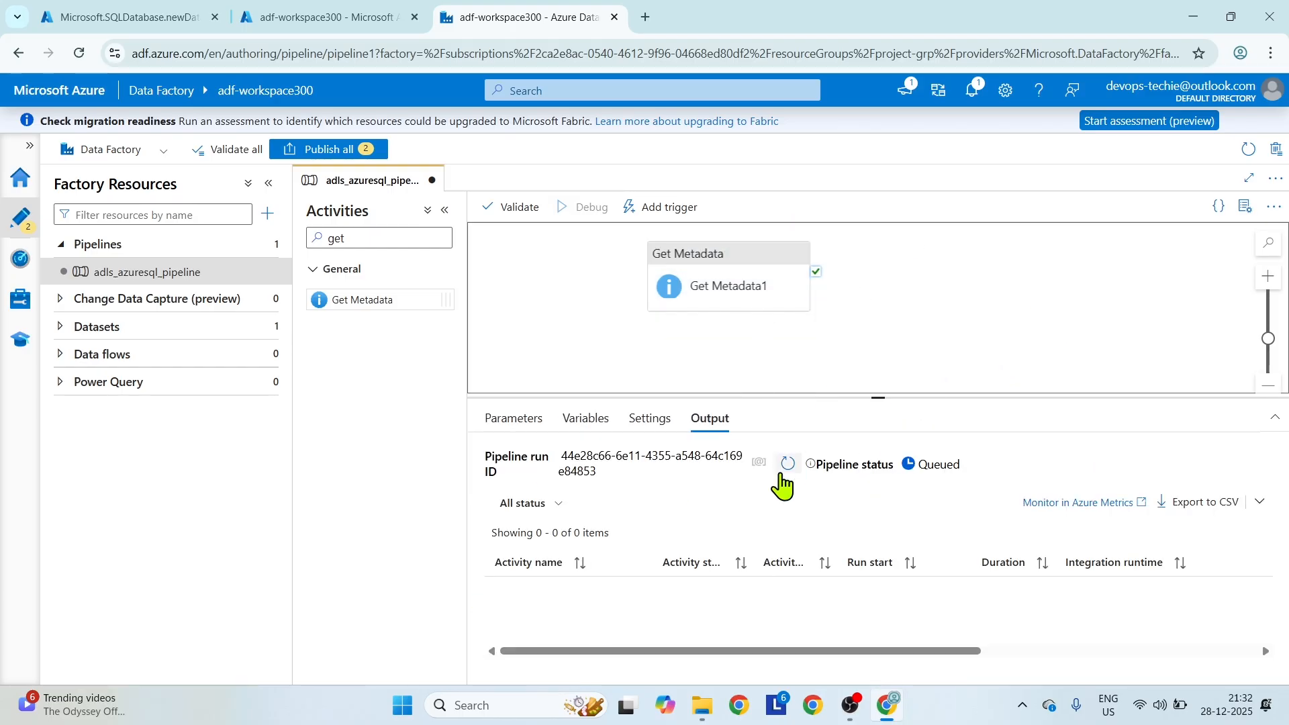
click(787, 478)
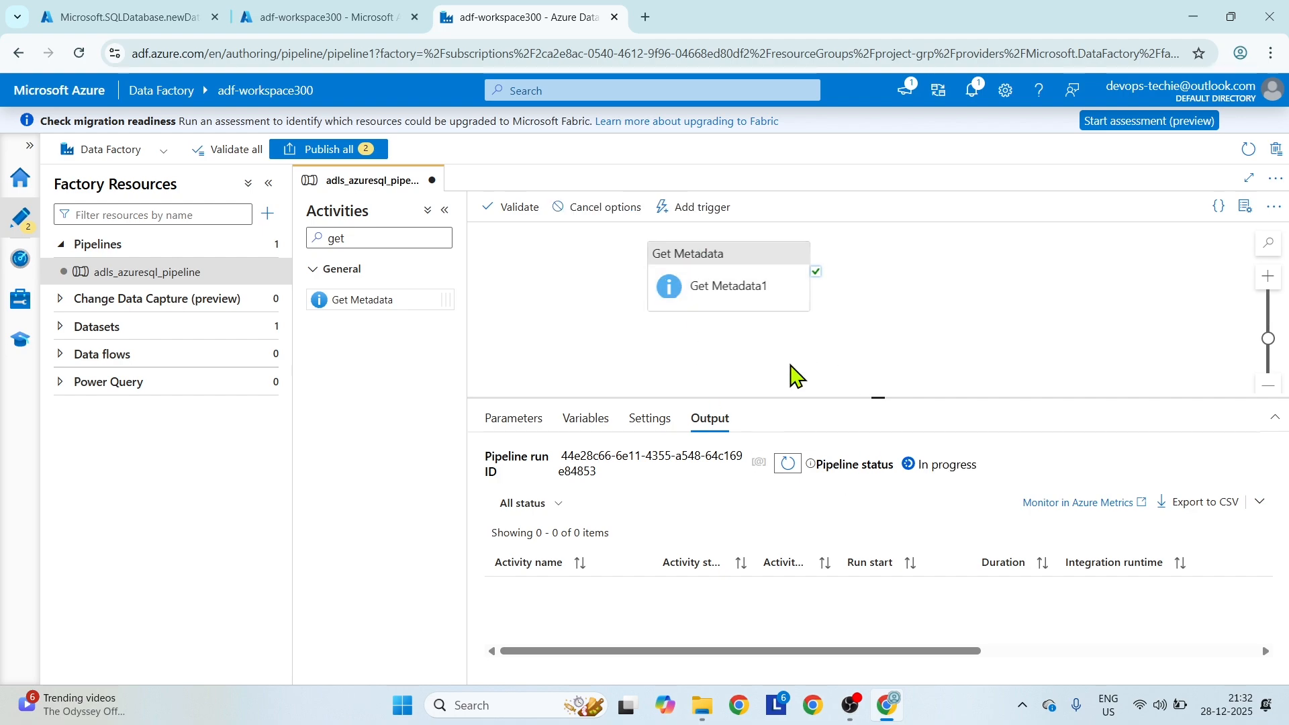
Place a ForEach activity beside Get Metadata1 on the canvas and link Get Metadata1 to it with an on-success dependency.
click(356, 238)
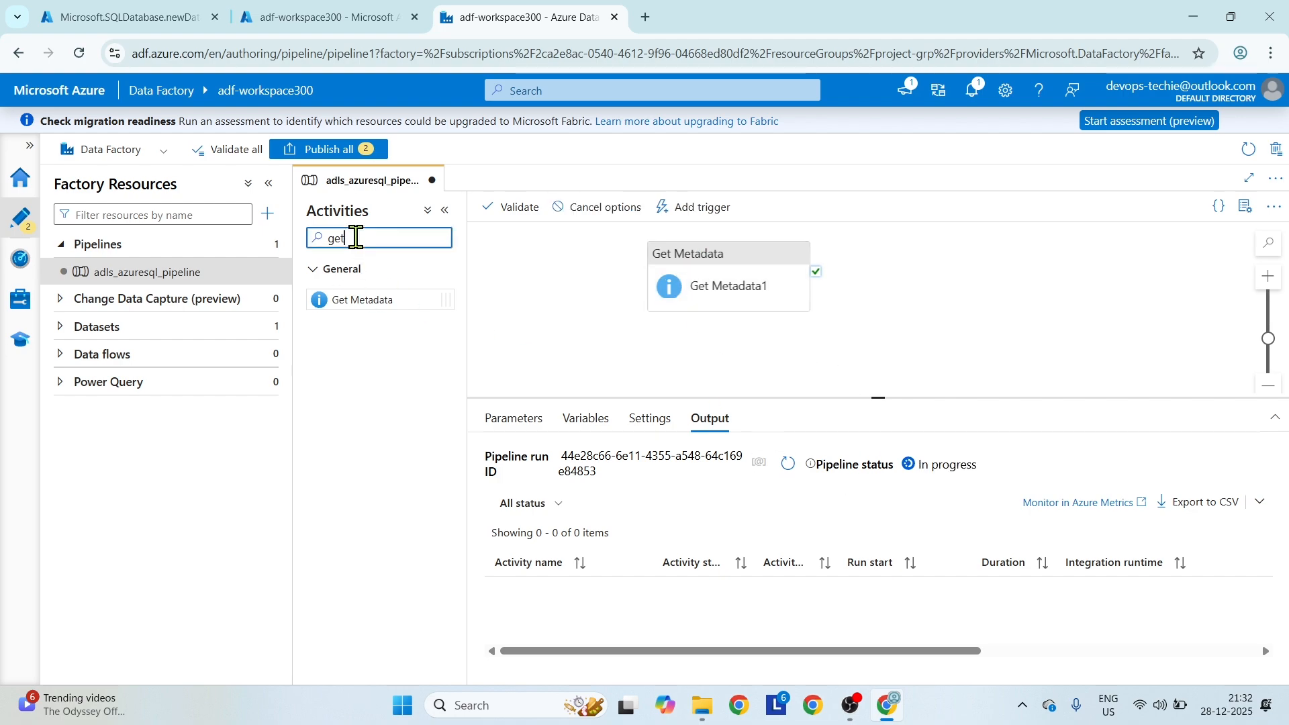
key(BackSpace)
key(BackSpace)
key(BackSpace)
text(f)
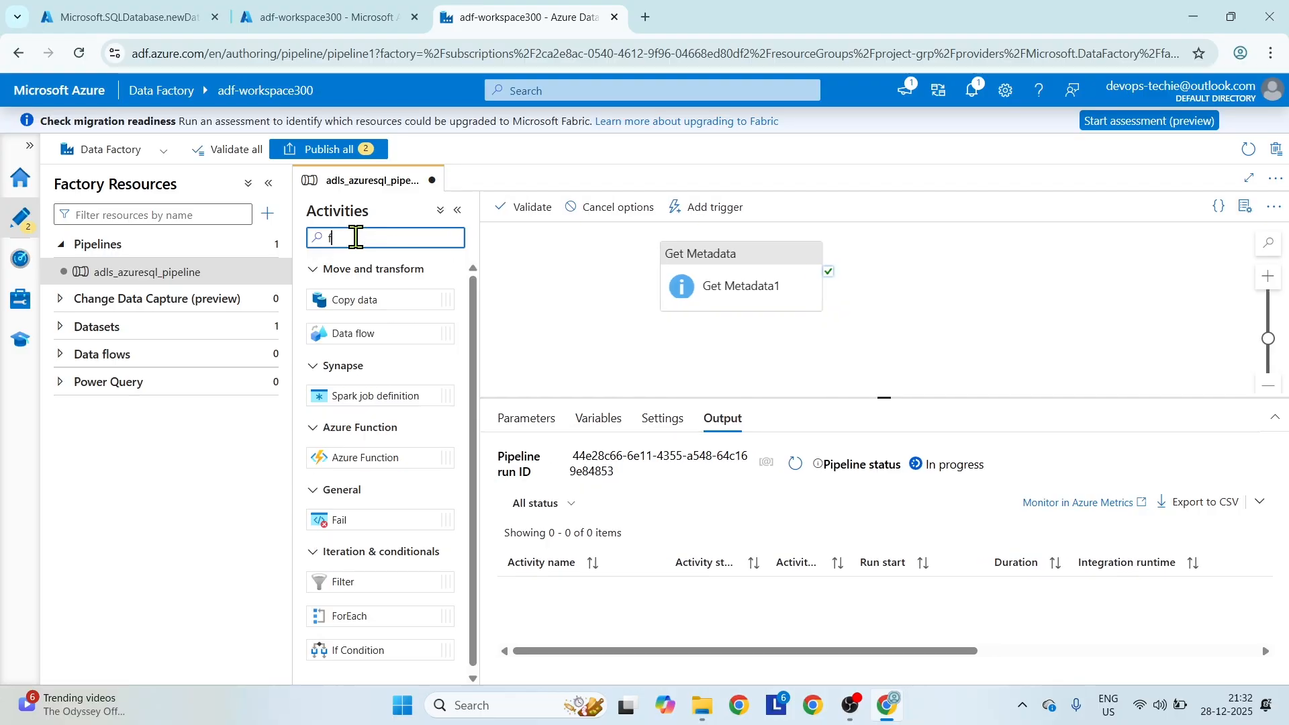
text(orea)
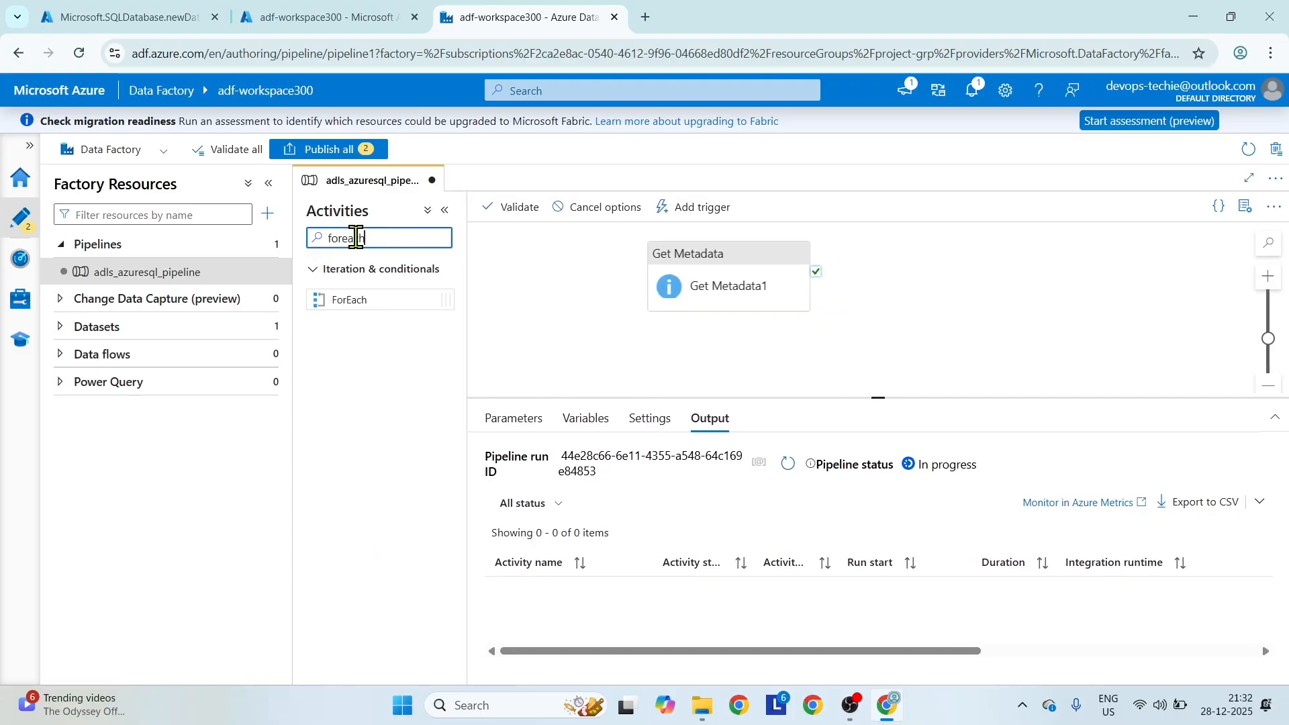
text(ch)
drag(340, 300, 948, 274)
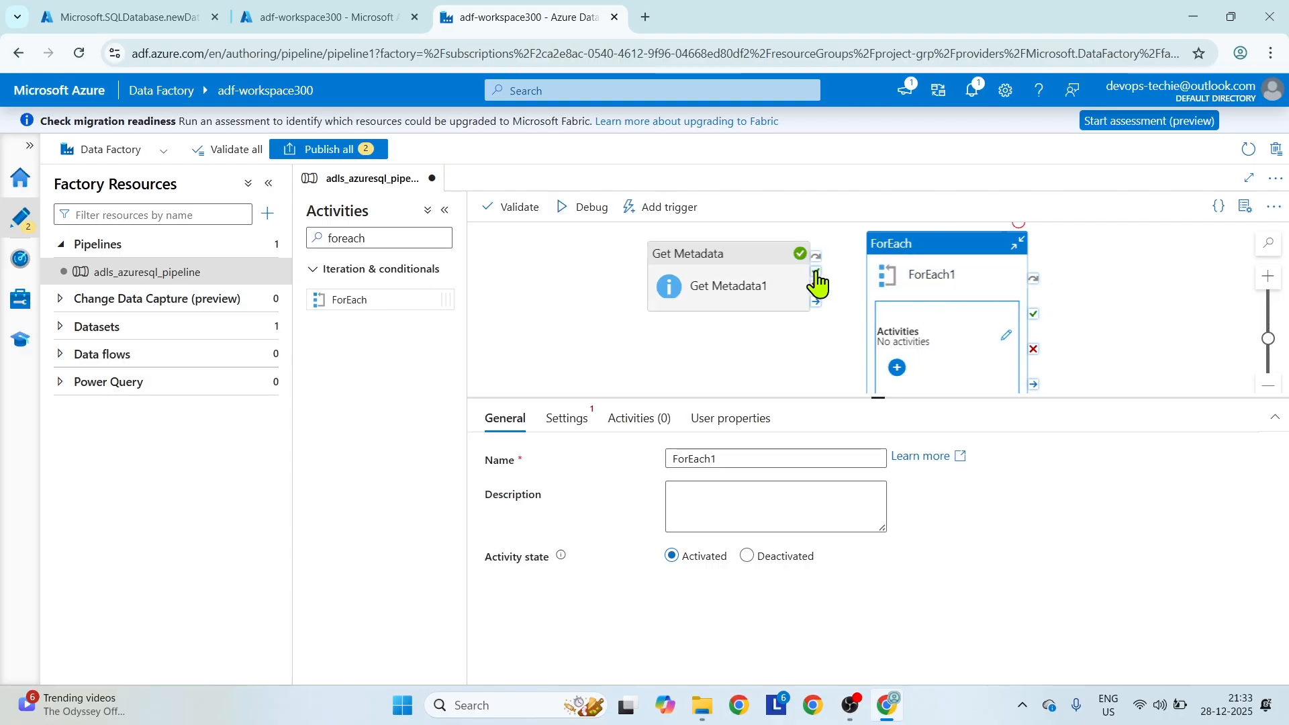
drag(816, 273, 877, 290)
Inspect the input details of Get Metadata1 from the debug run.
click(1164, 245)
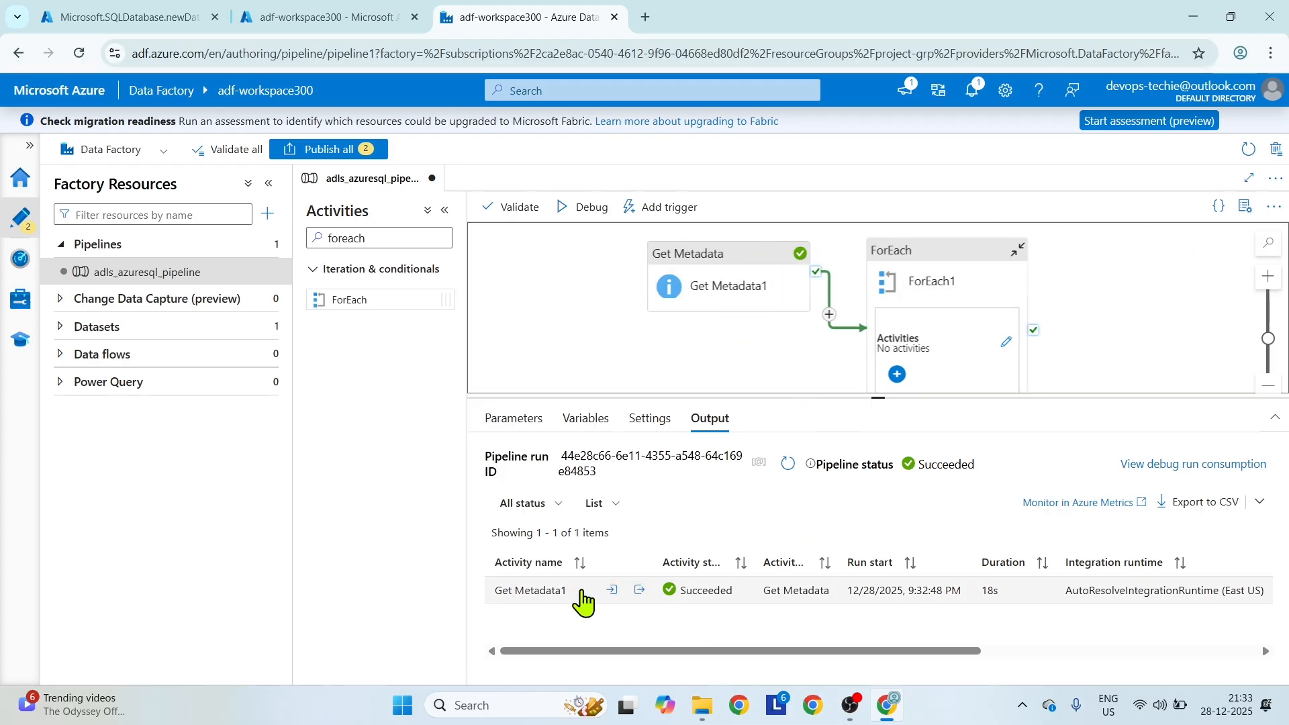
click(612, 591)
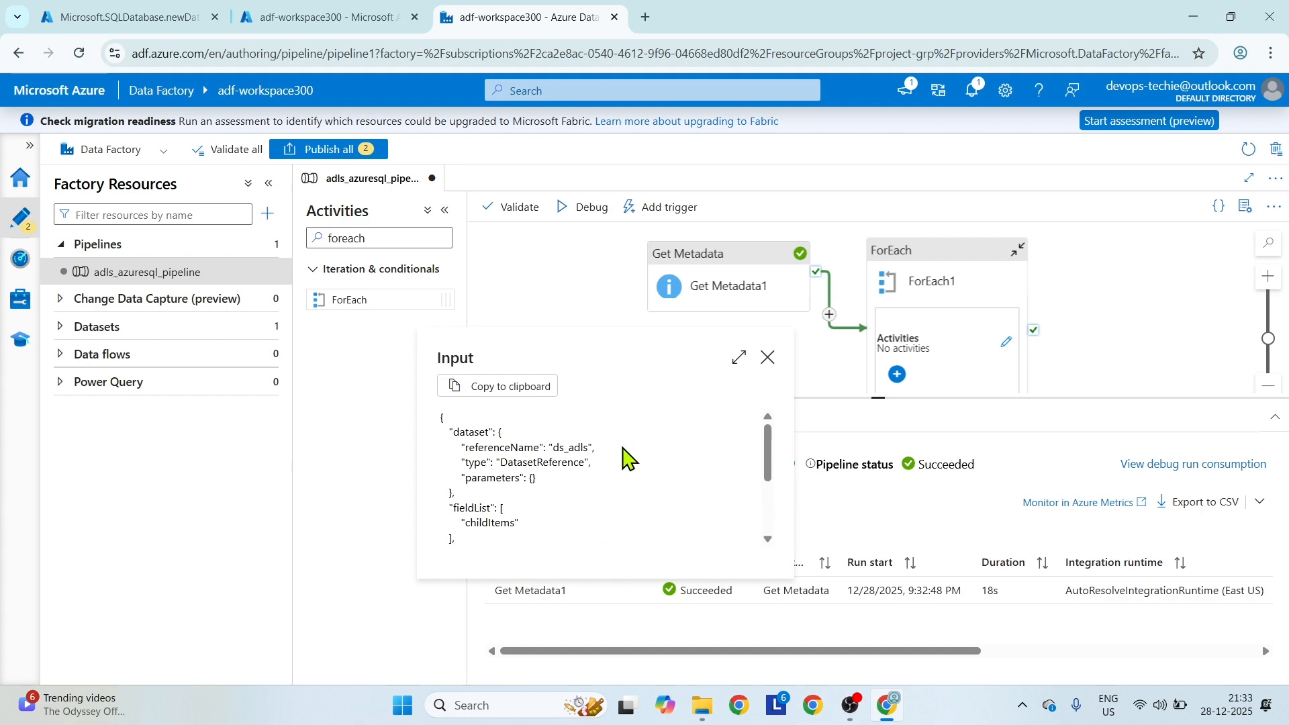
scroll(627, 460, down, 5)
scroll(628, 460, up, 5)
click(768, 357)
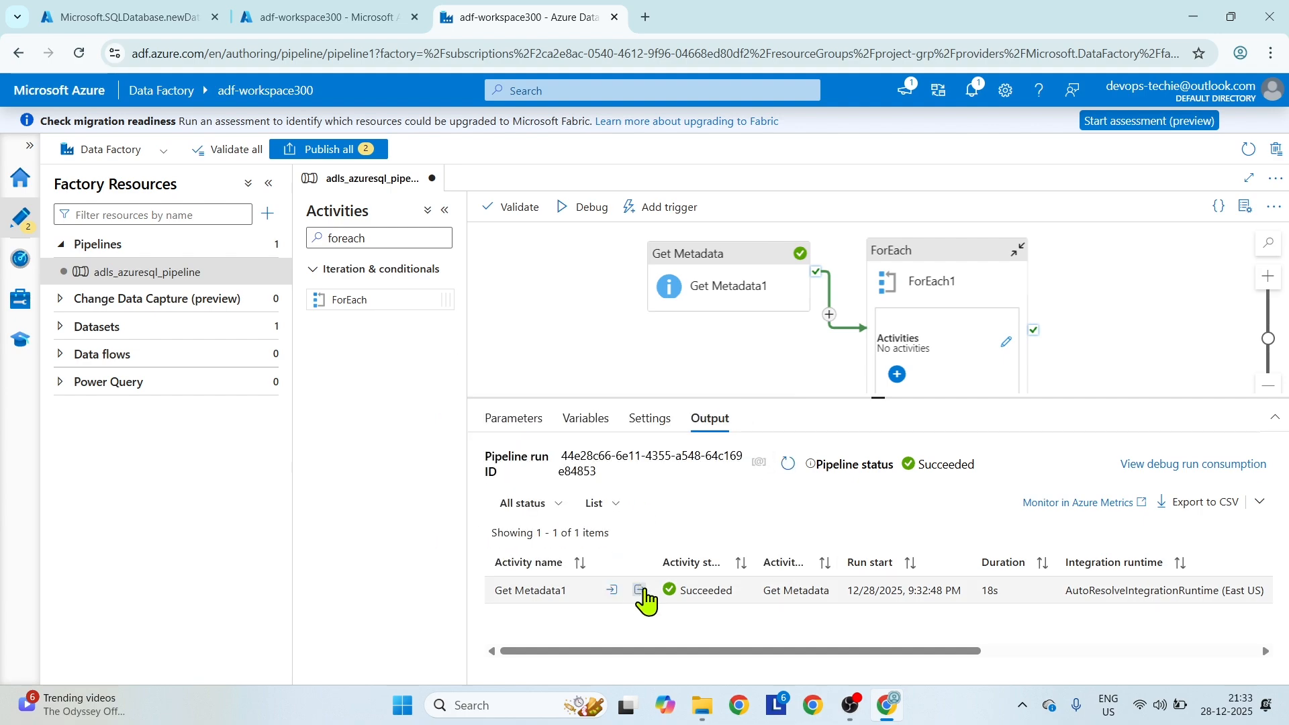
Examine the output of Get Metadata1's debug run for the name property of each child item.
click(639, 591)
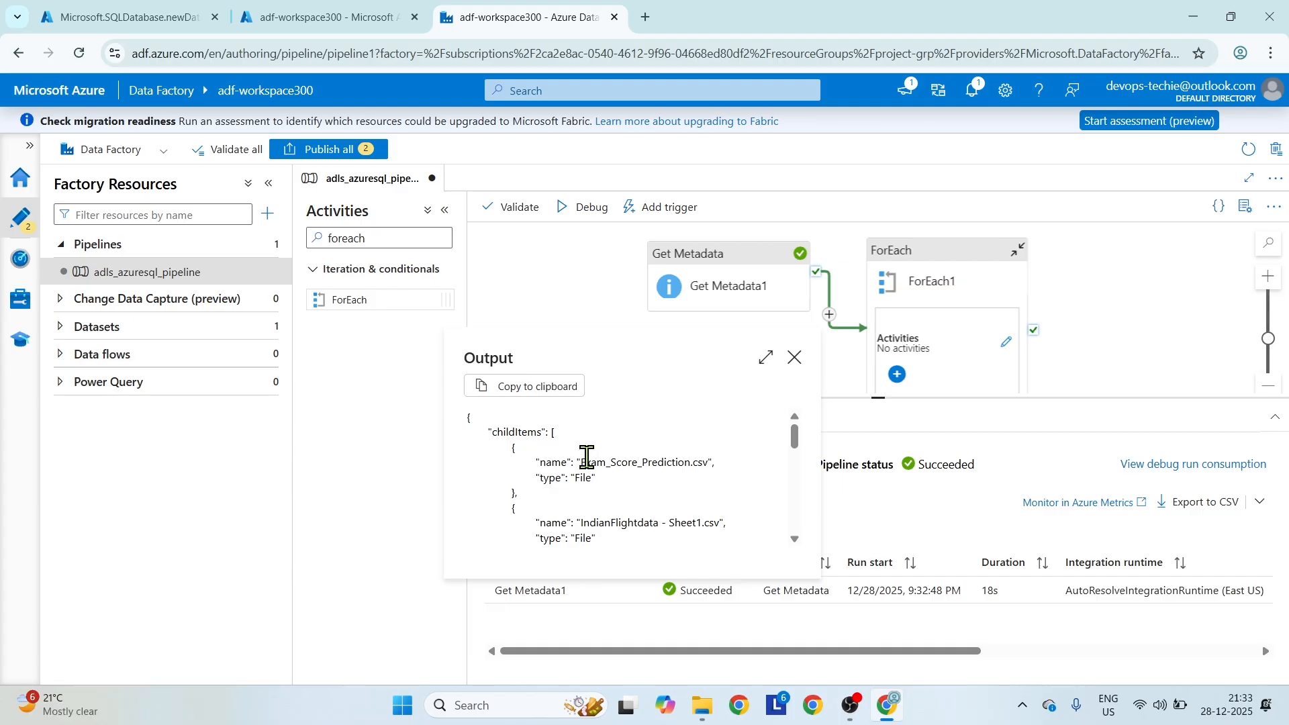
drag(539, 463, 582, 463)
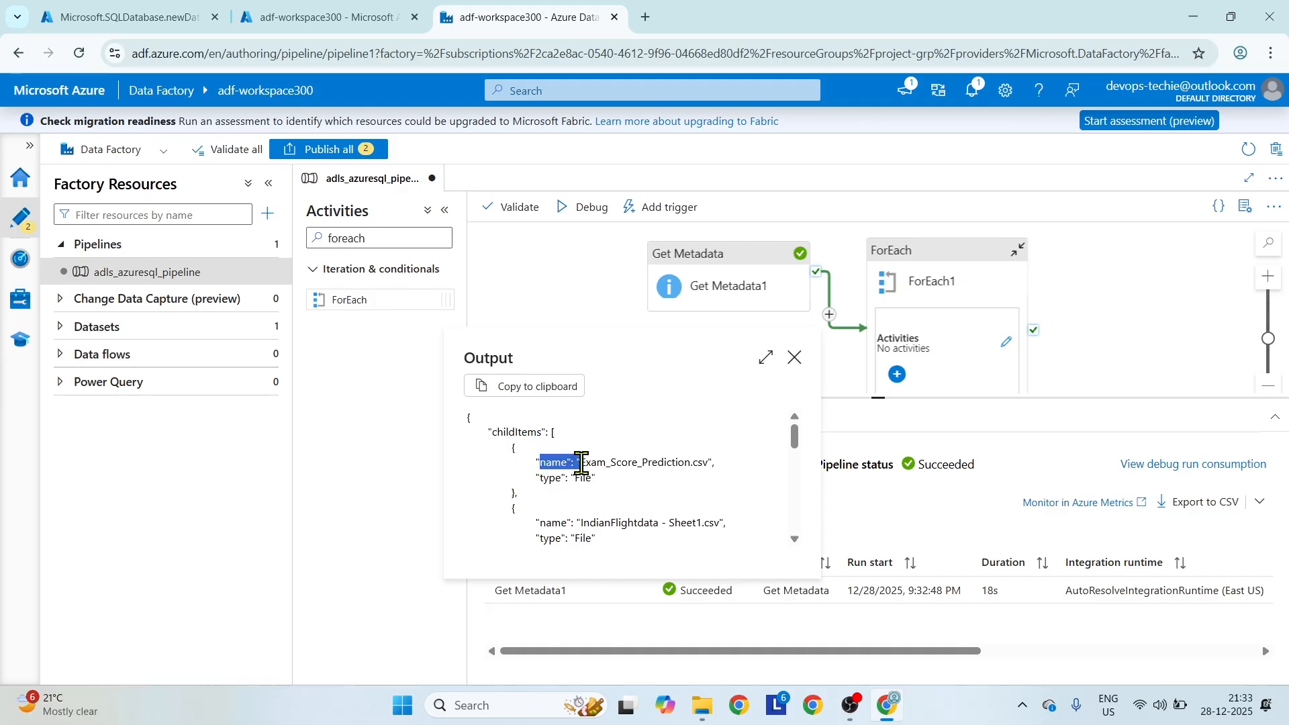
scroll(609, 509, down, 8)
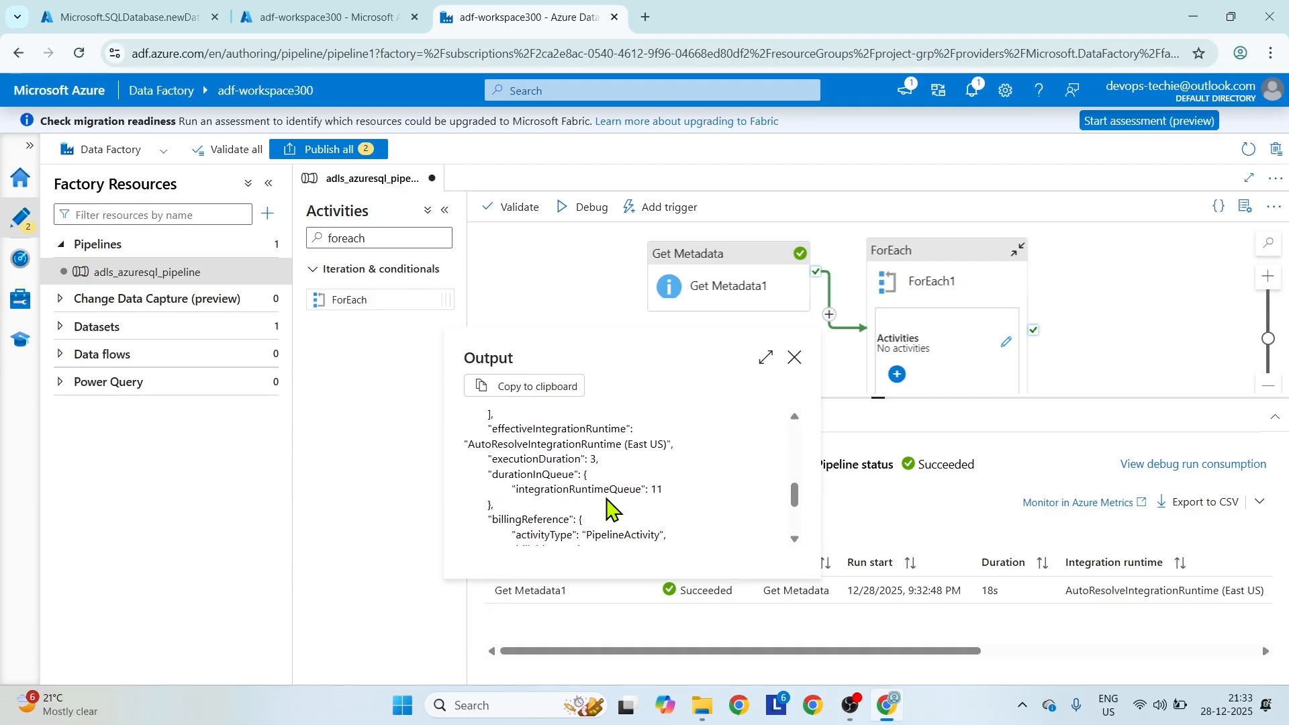
scroll(609, 508, up, 6)
scroll(609, 508, up, 2)
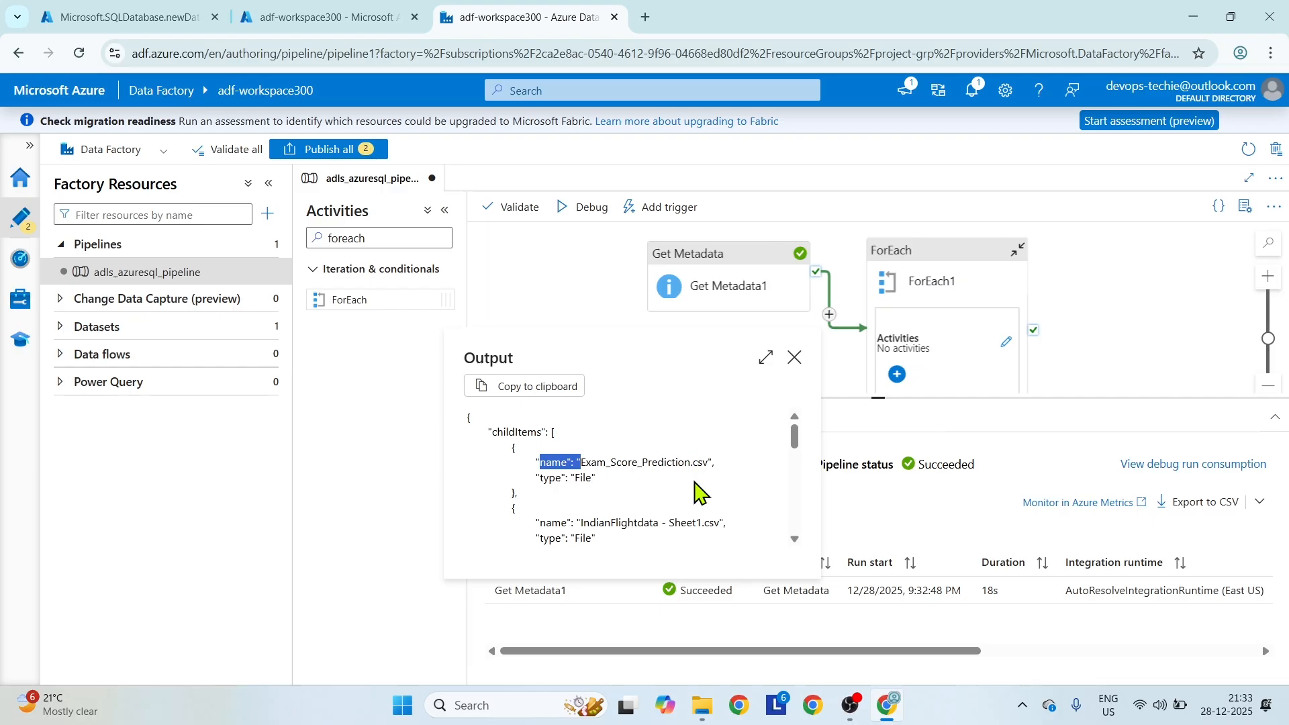
scroll(700, 494, down, 2)
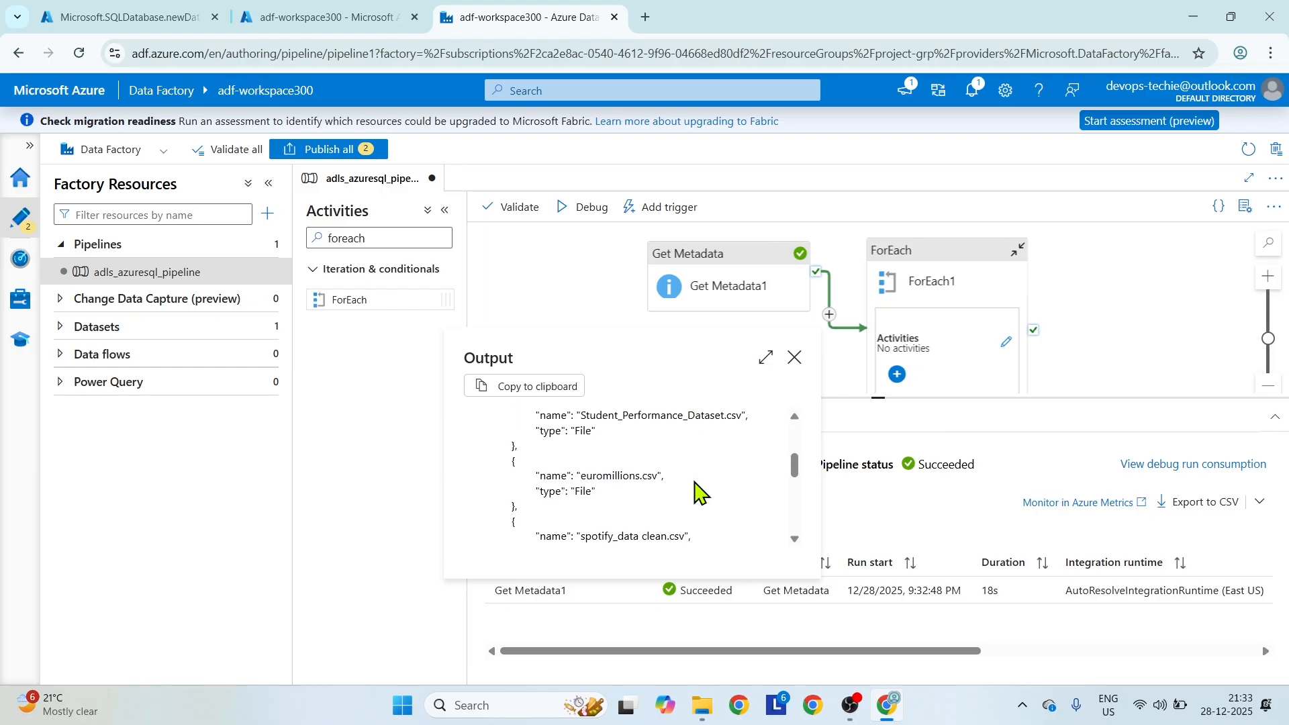
click(794, 360)
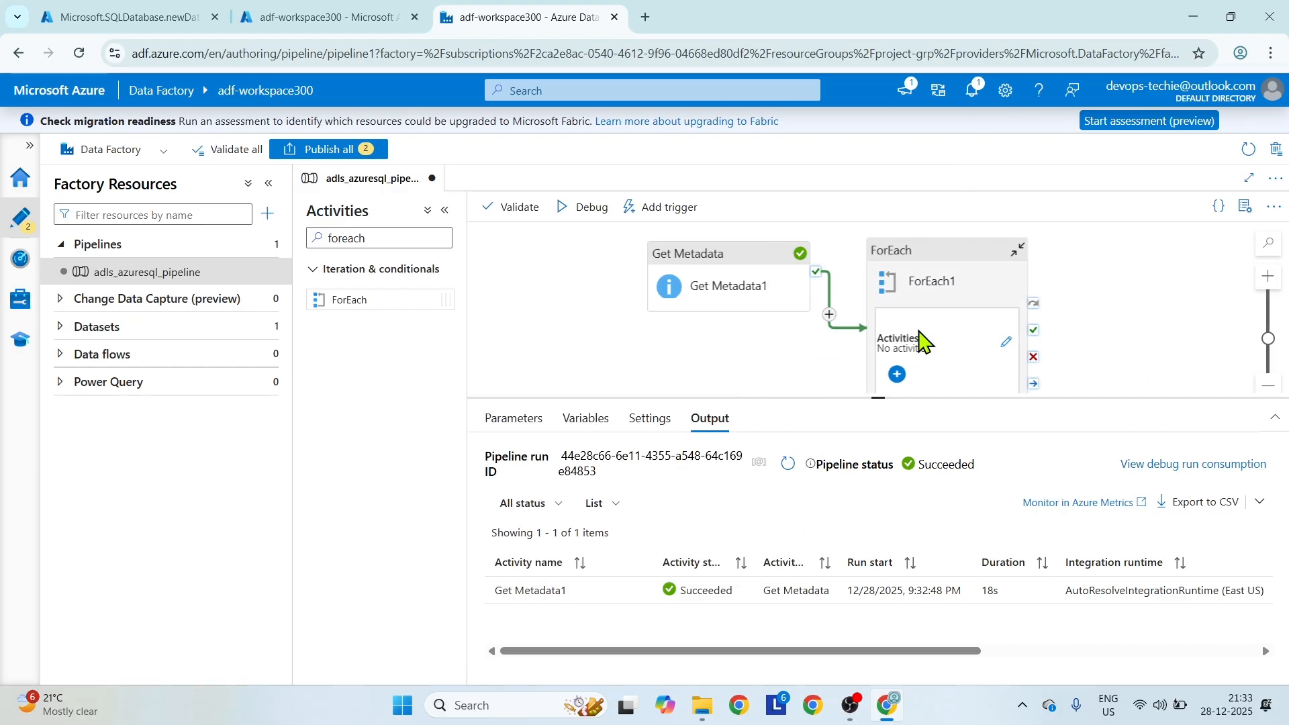
click(907, 253)
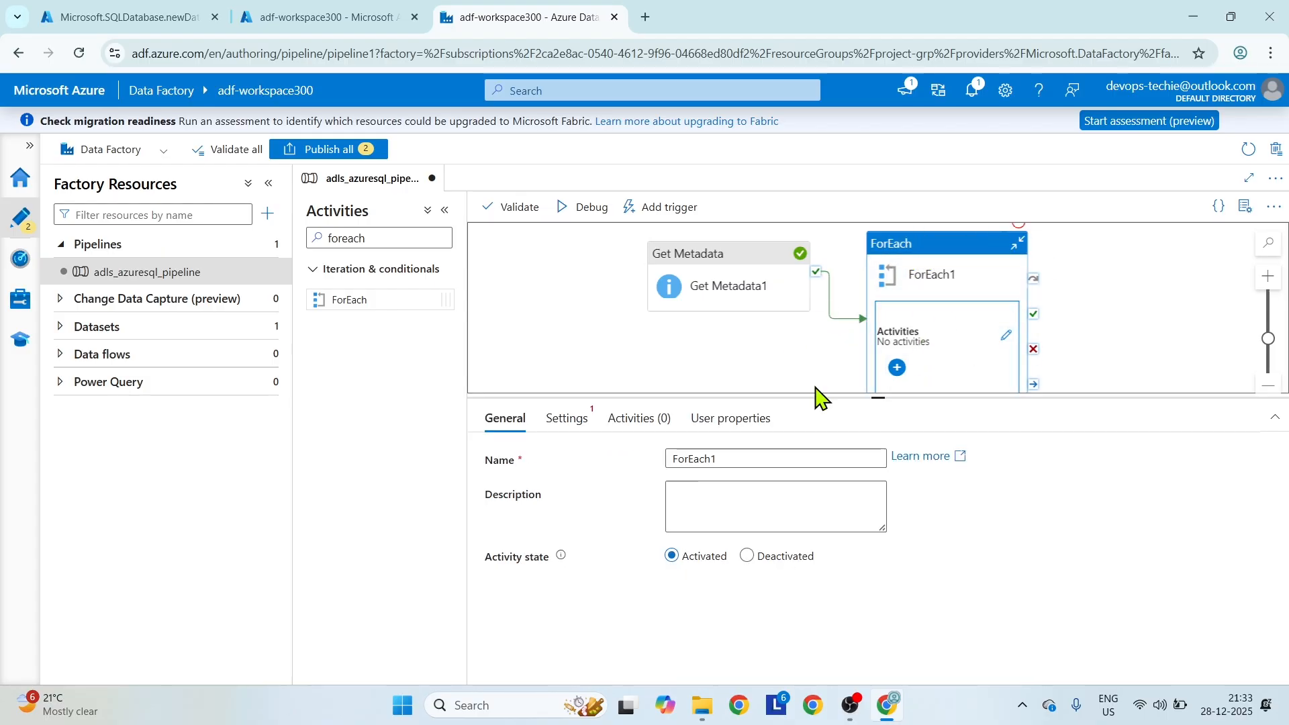
click(566, 419)
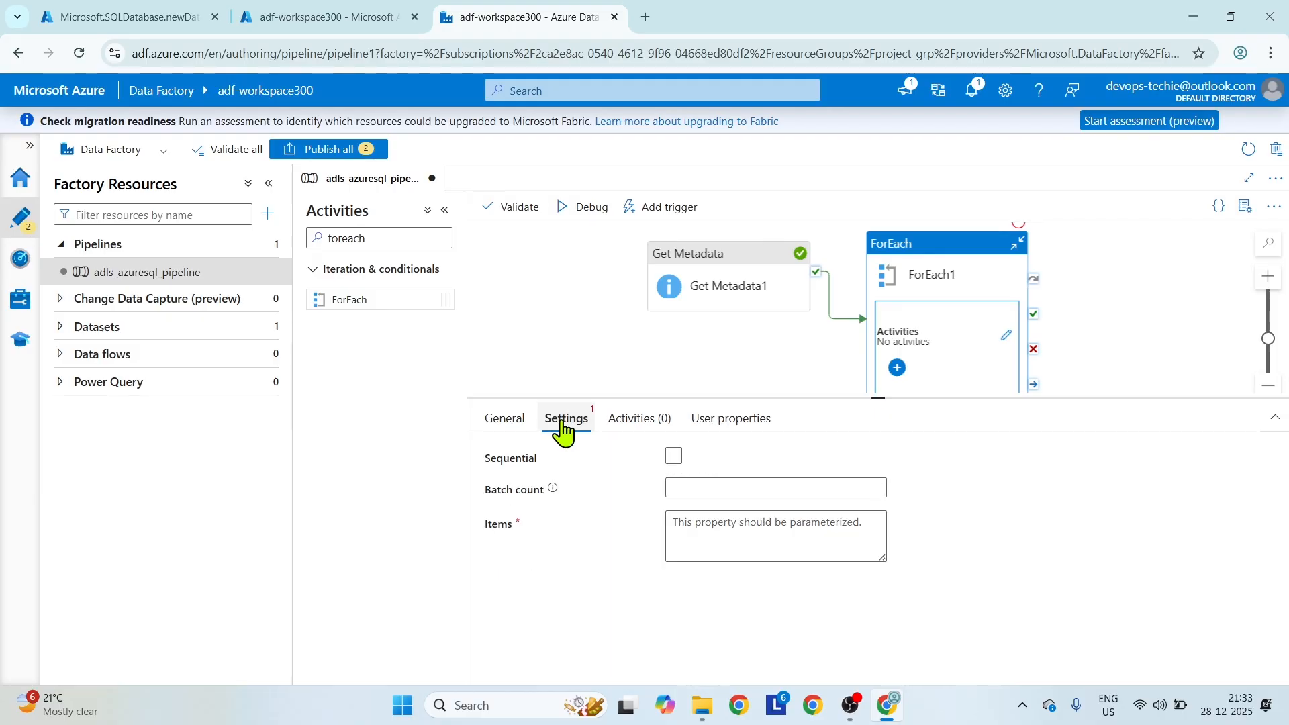
click(673, 460)
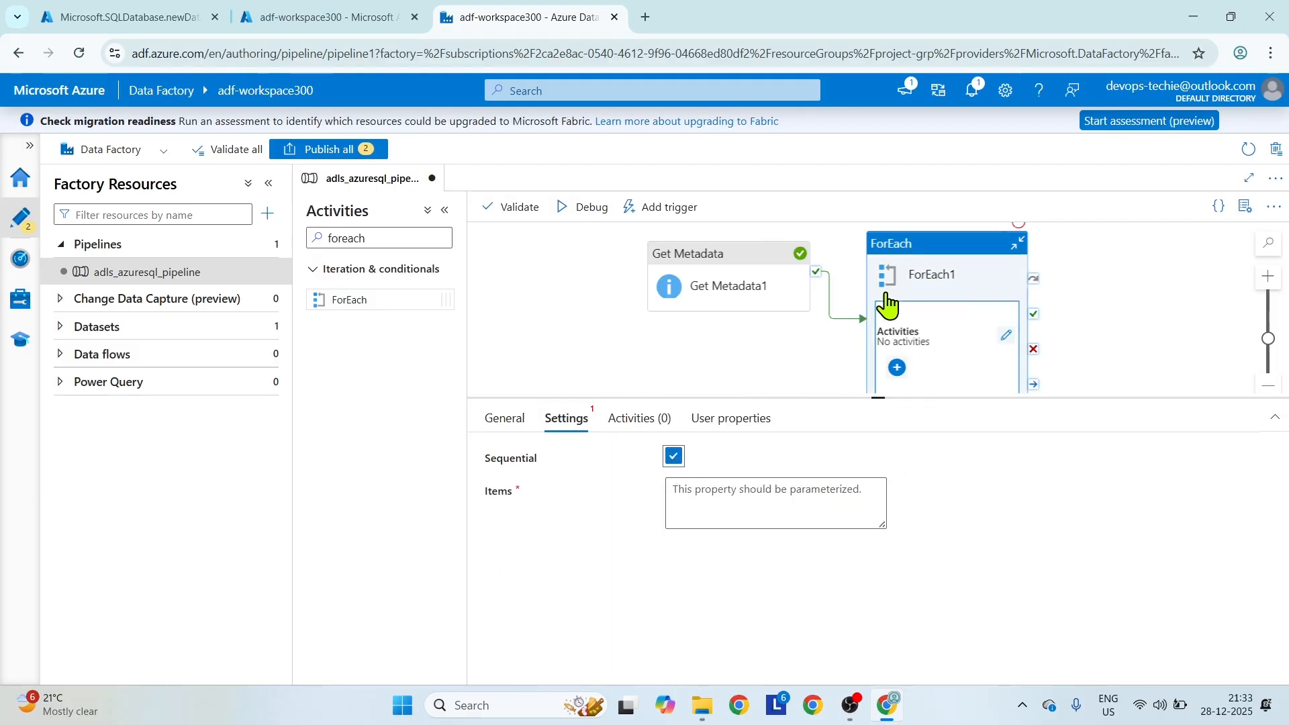
click(747, 501)
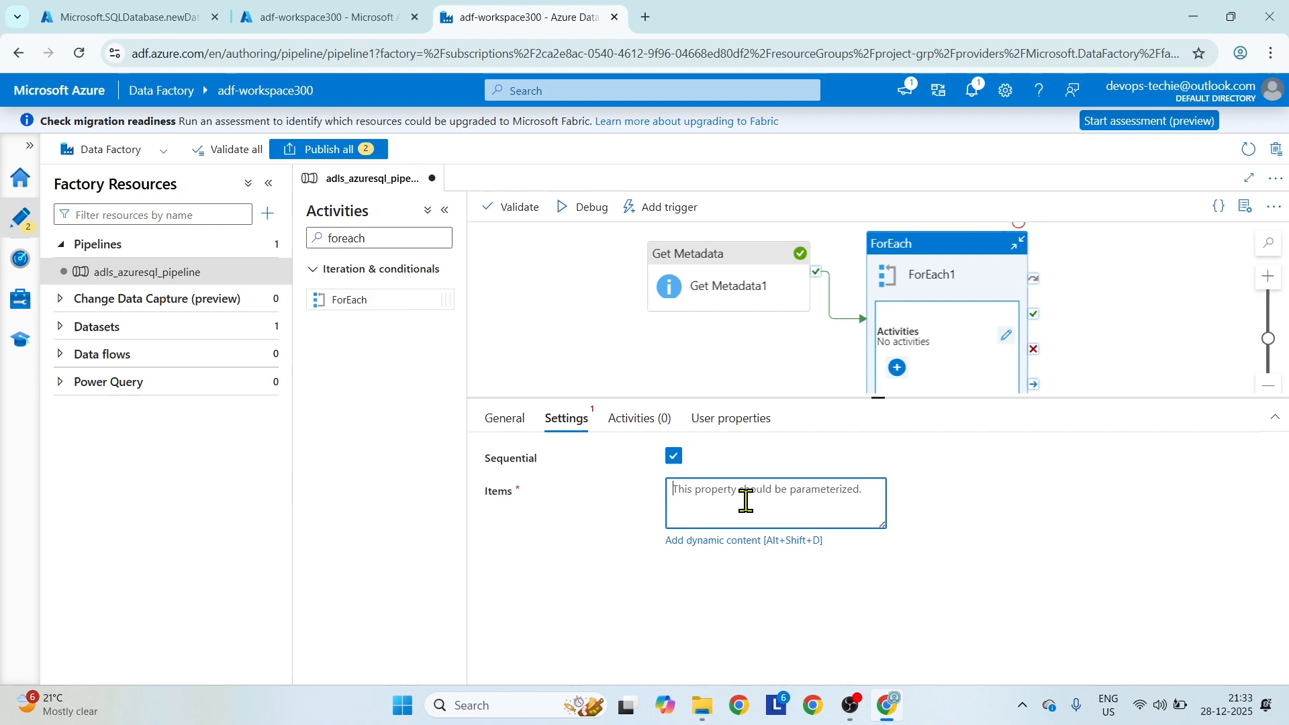
click(743, 541)
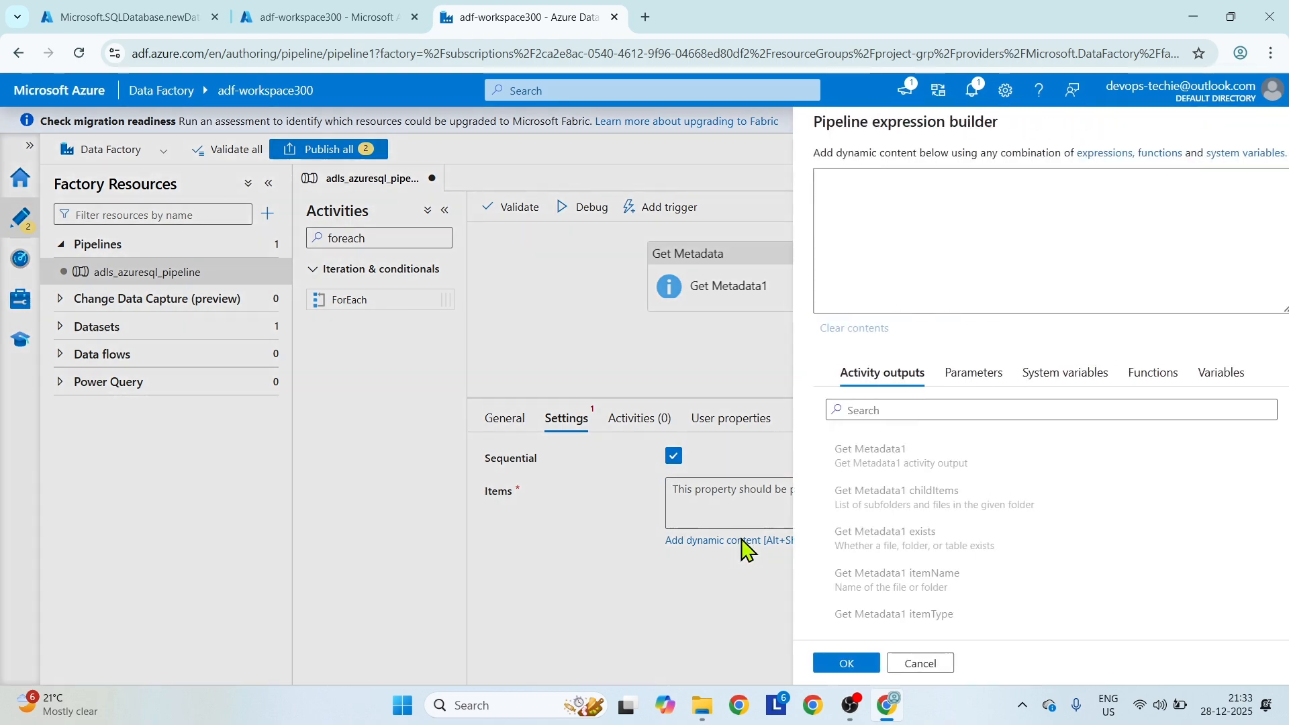
click(880, 513)
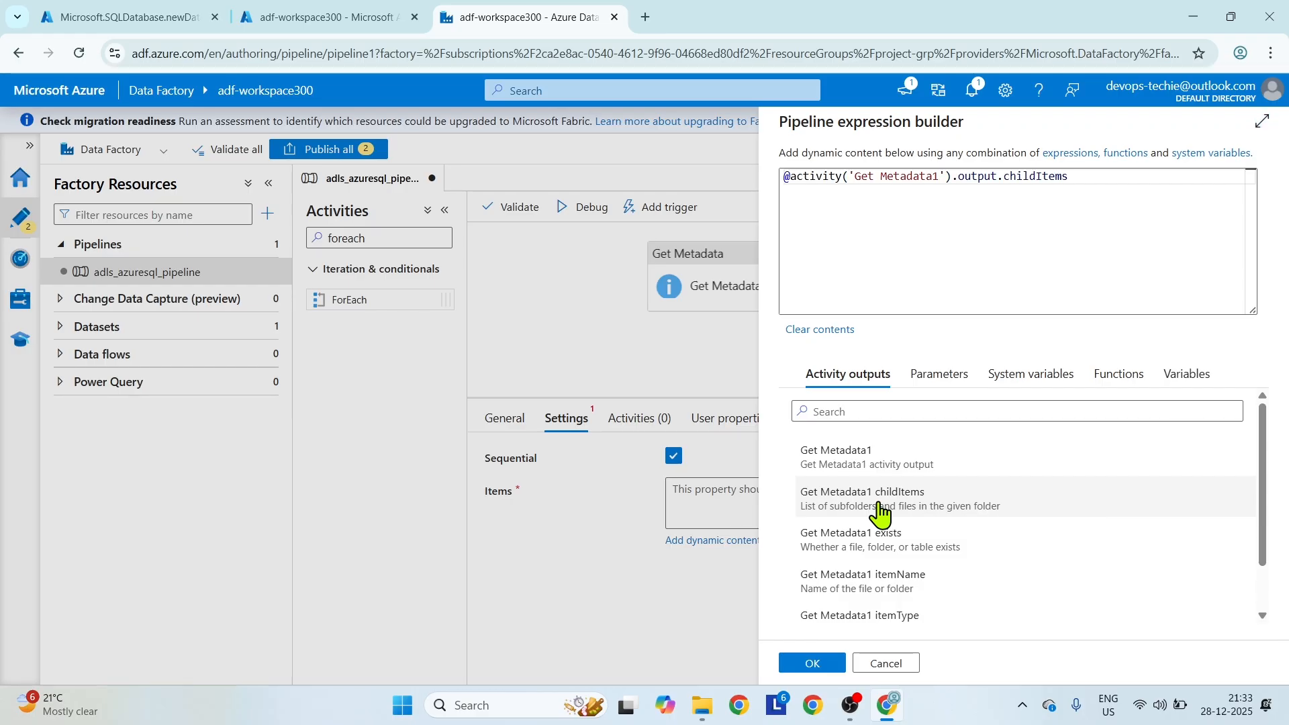
click(825, 663)
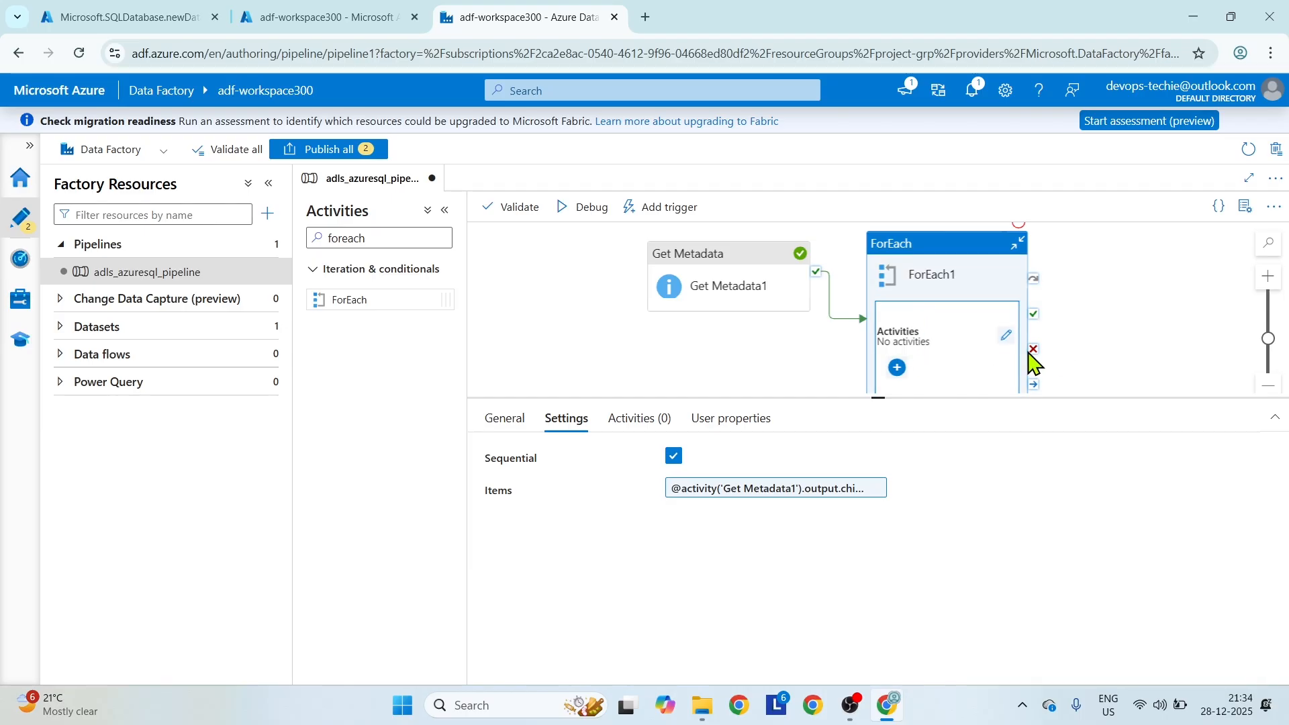
Open ForEach1's inner activities for editing and add a Copy data activity to its canvas.
click(637, 420)
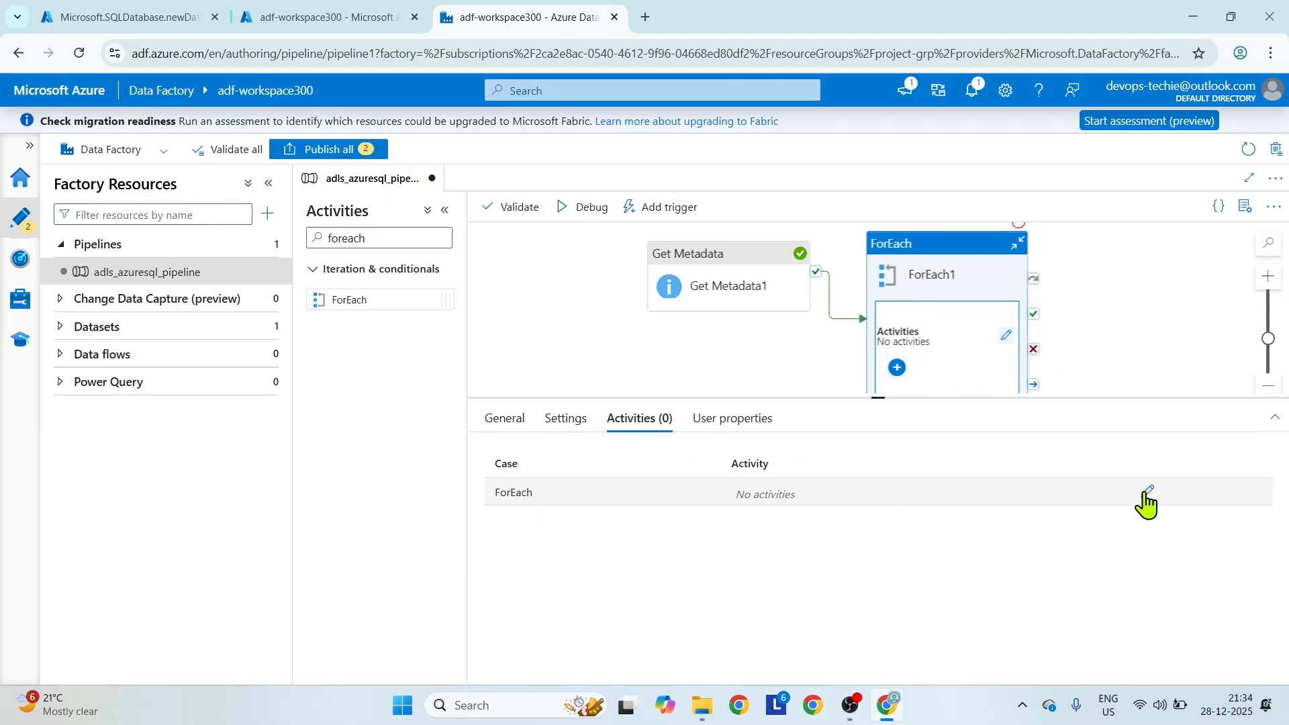
click(1006, 336)
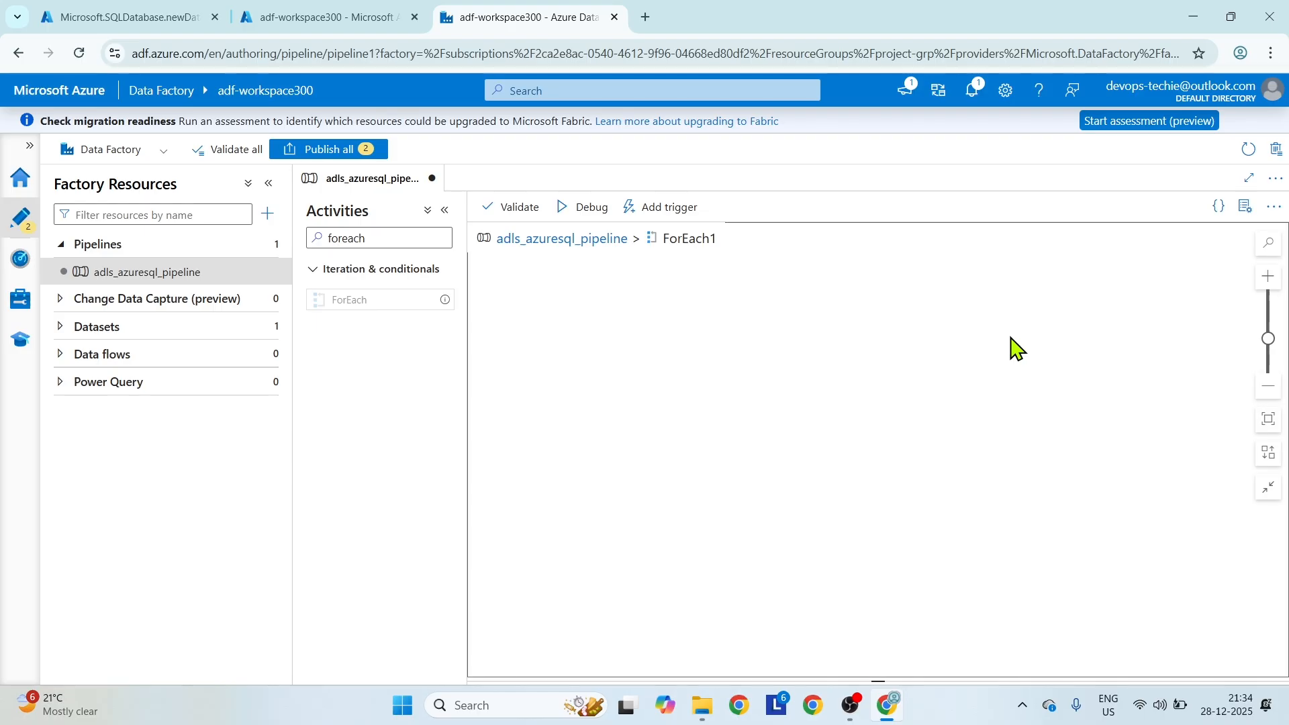
click(391, 239)
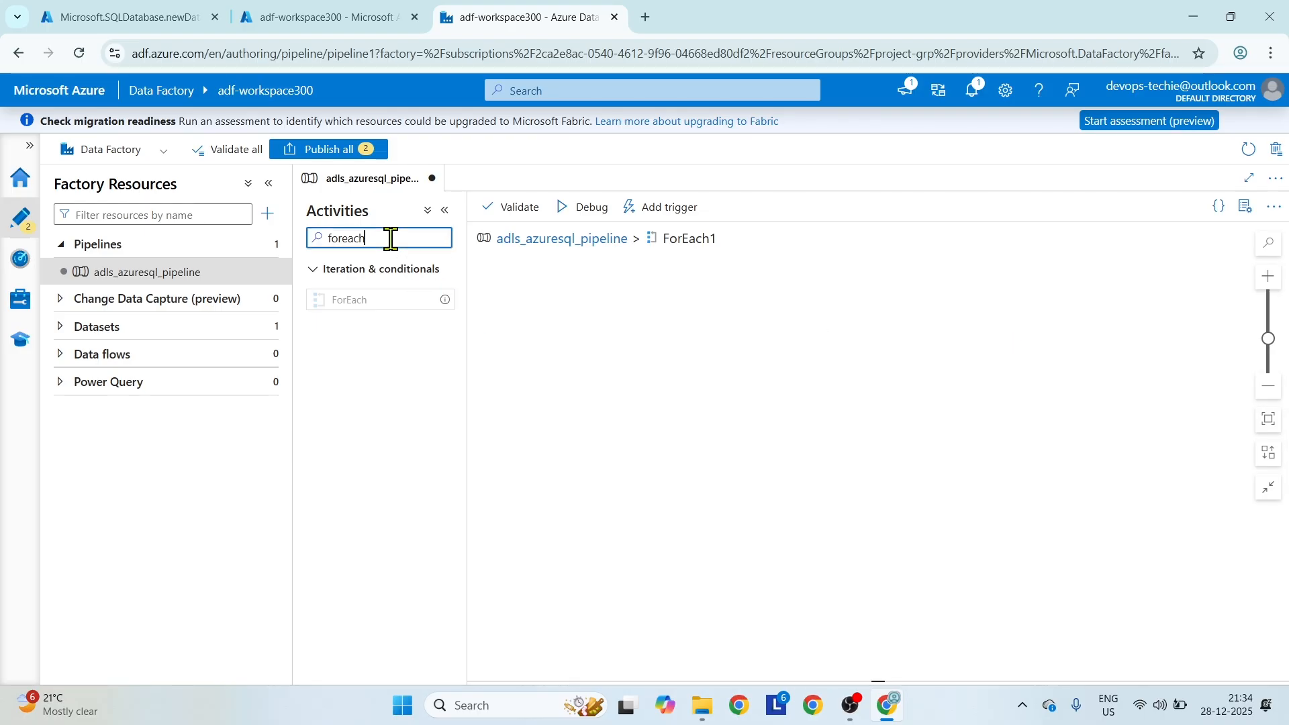
key(BackSpace)
key(BackSpace)
key(BackSpace)
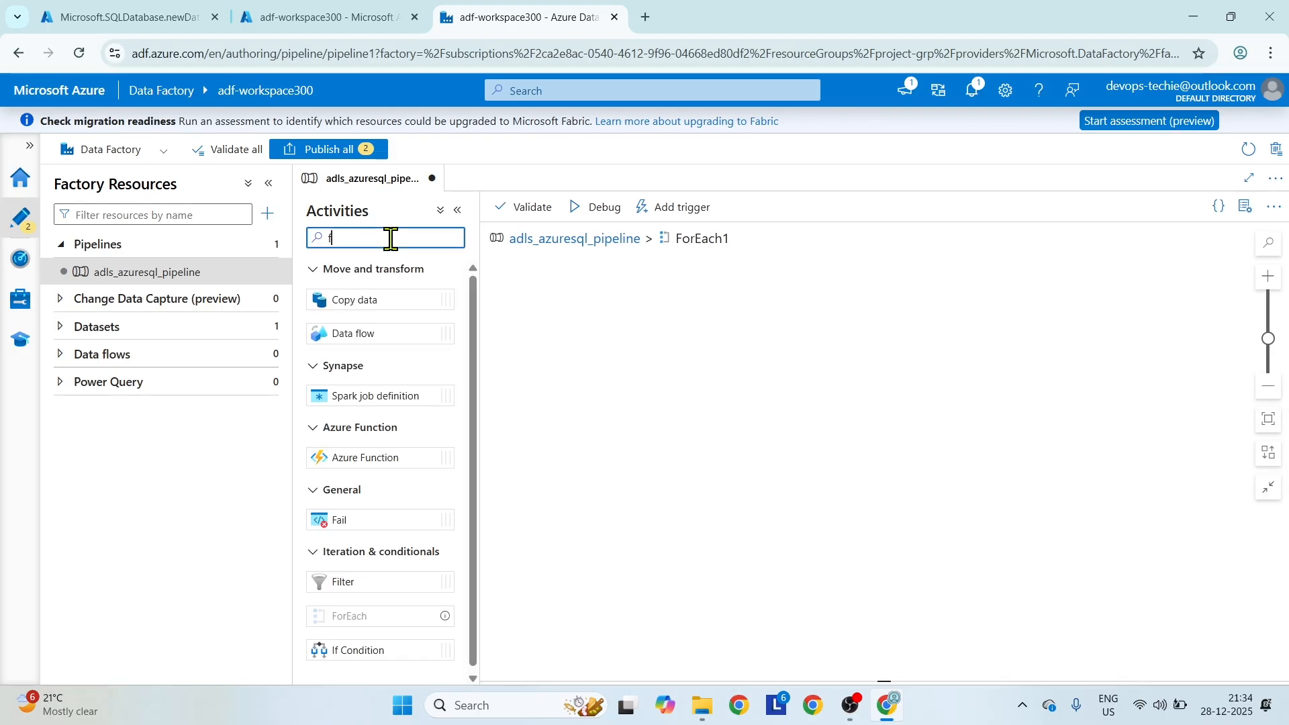
text(oopy)
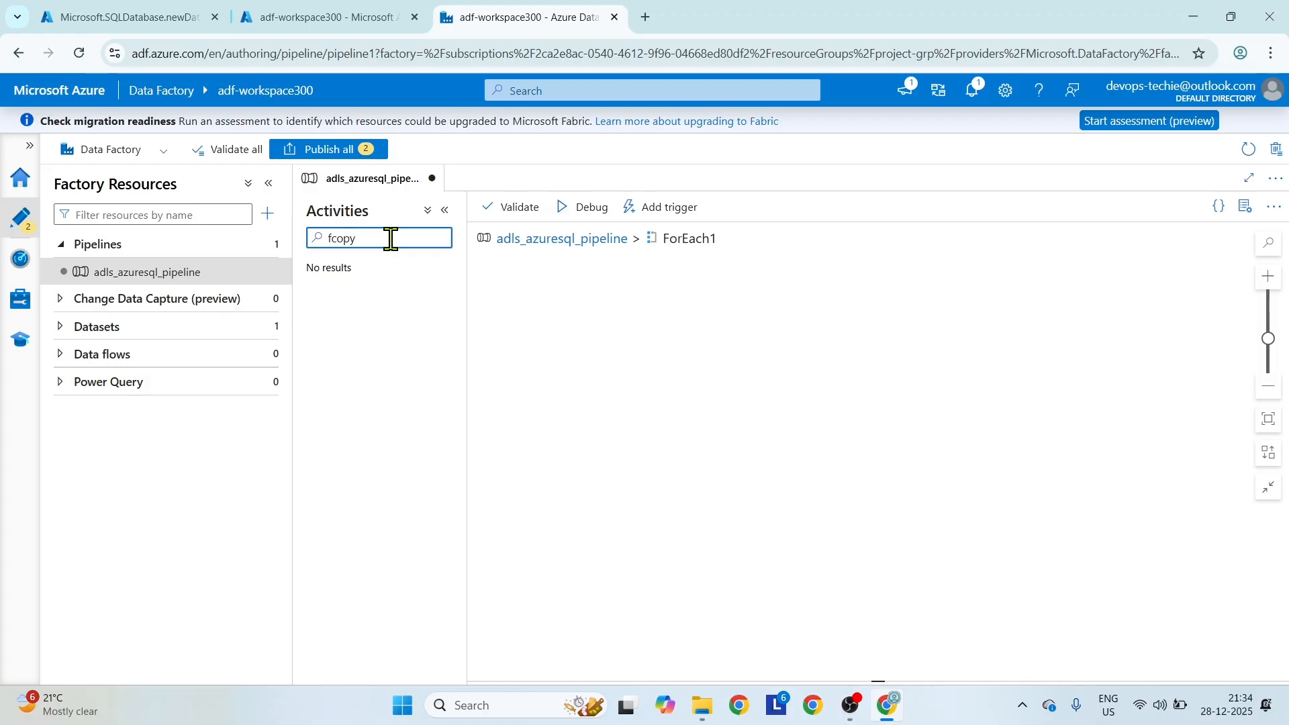
key(BackSpace)
key(BackSpace)
text(cop)
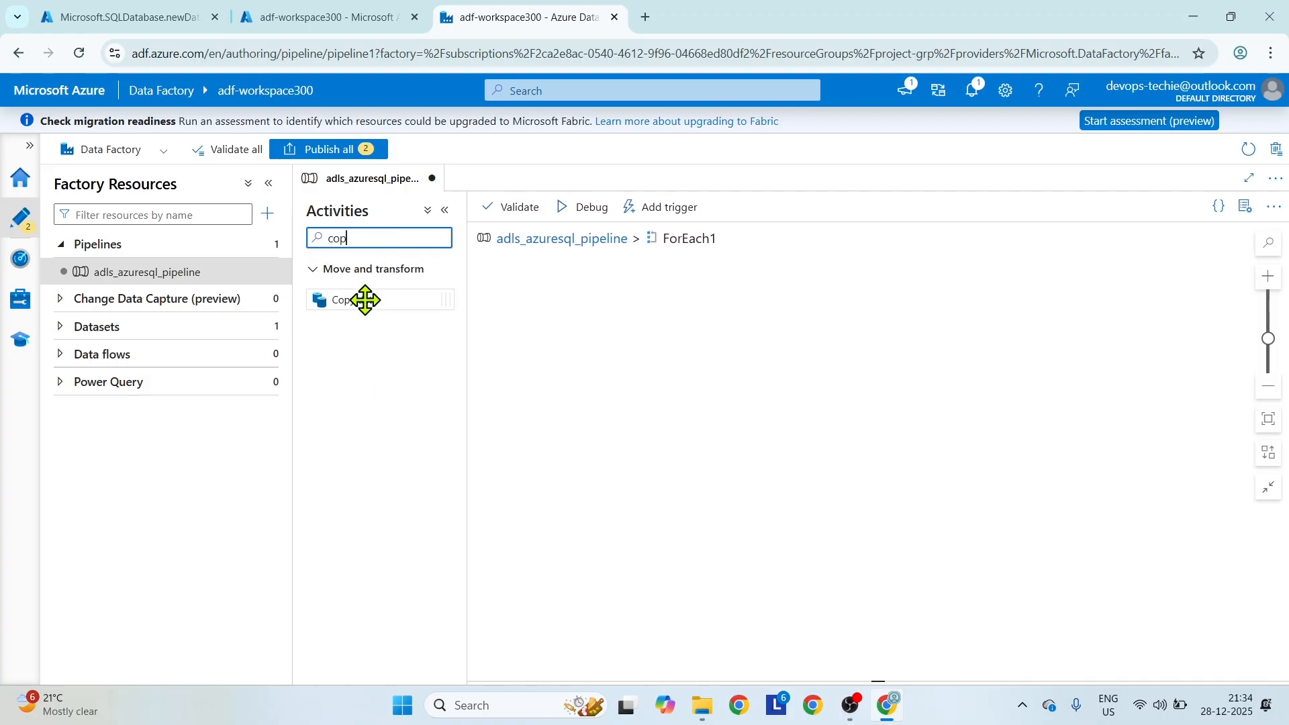
drag(365, 300, 853, 312)
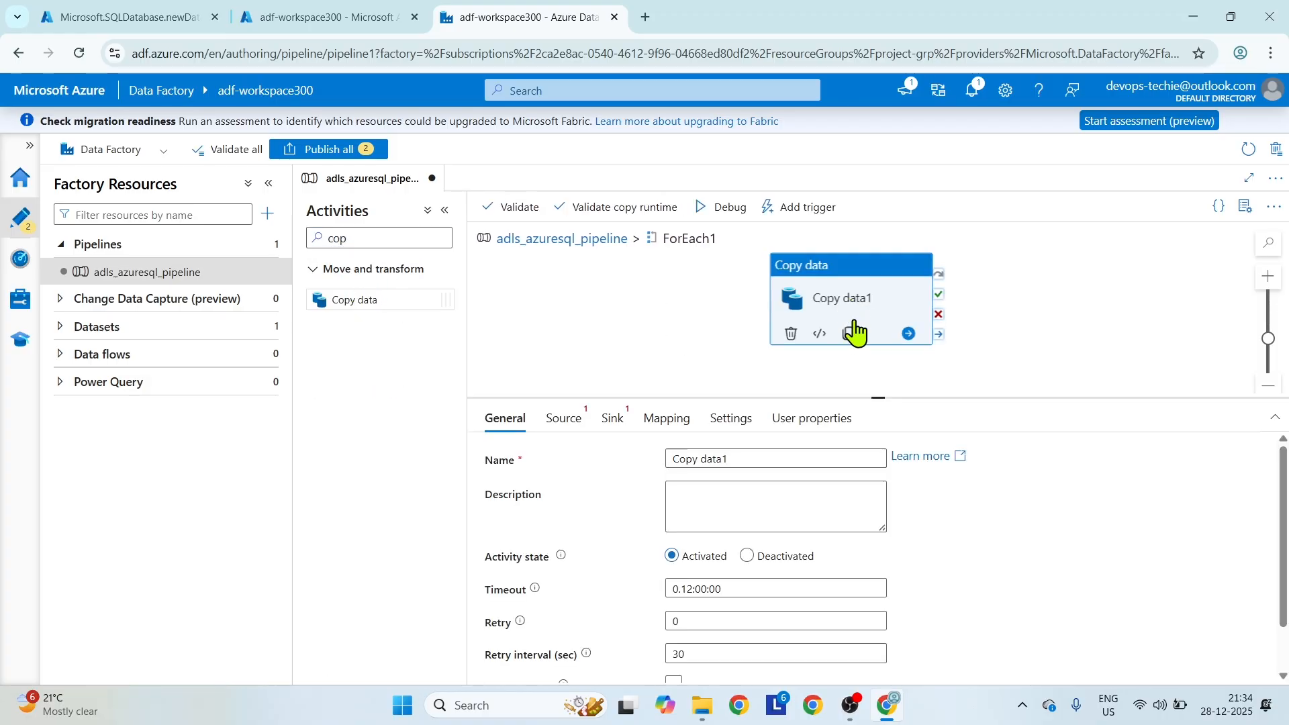
Add a Set variable activity inside ForEach1 and link it to Copy data1 with an on-success dependency.
click(373, 233)
key(BackSpace)
key(BackSpace)
key(BackSpace)
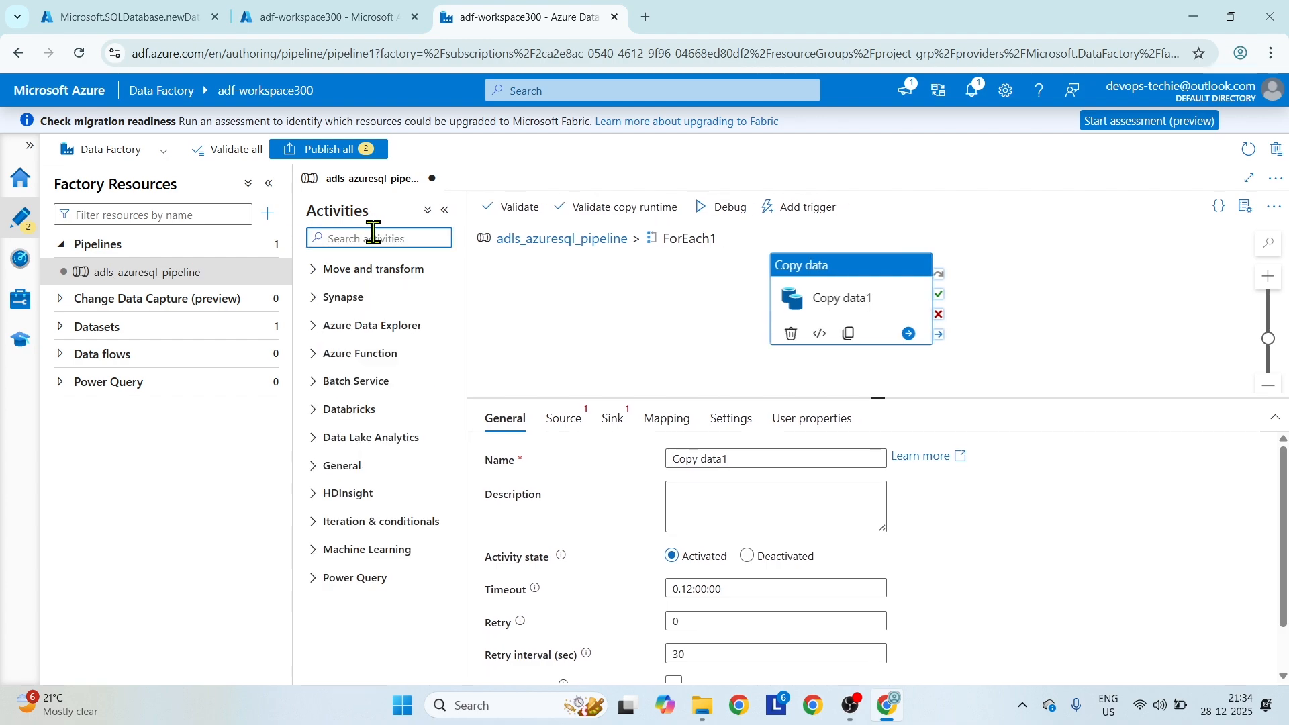
text(set)
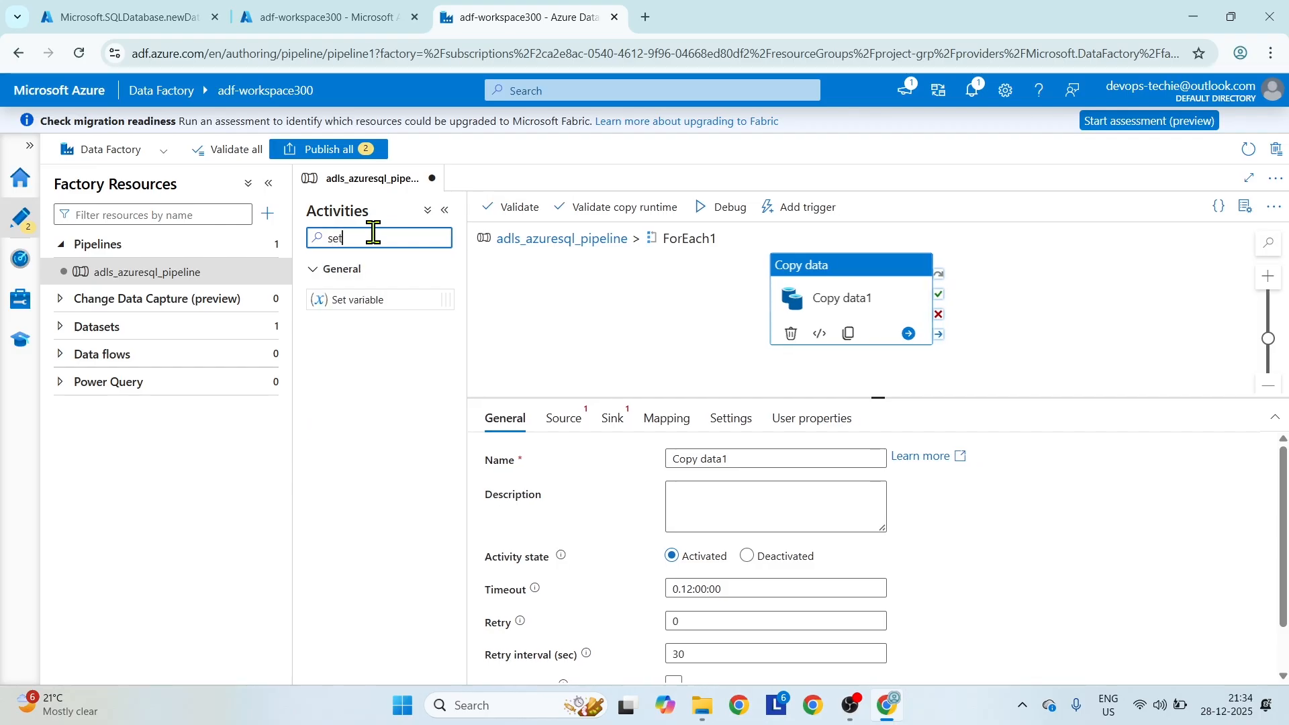
drag(371, 299, 658, 302)
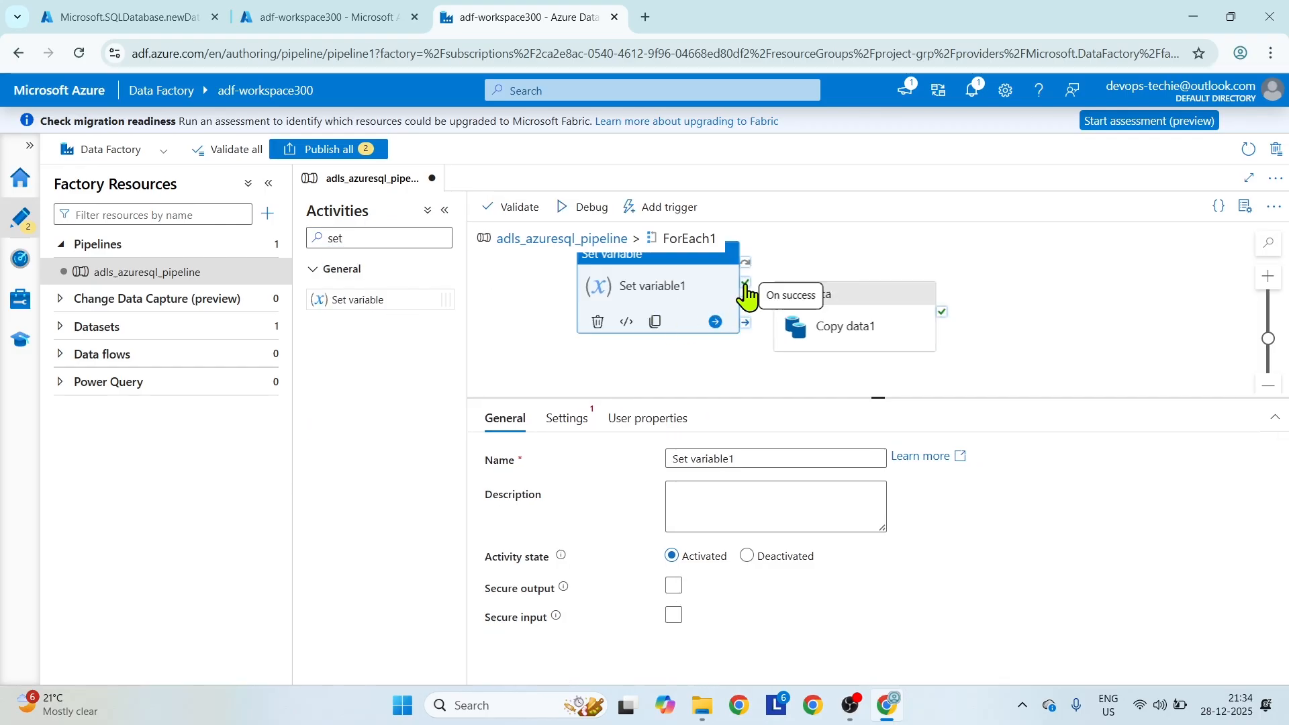
drag(746, 283, 920, 269)
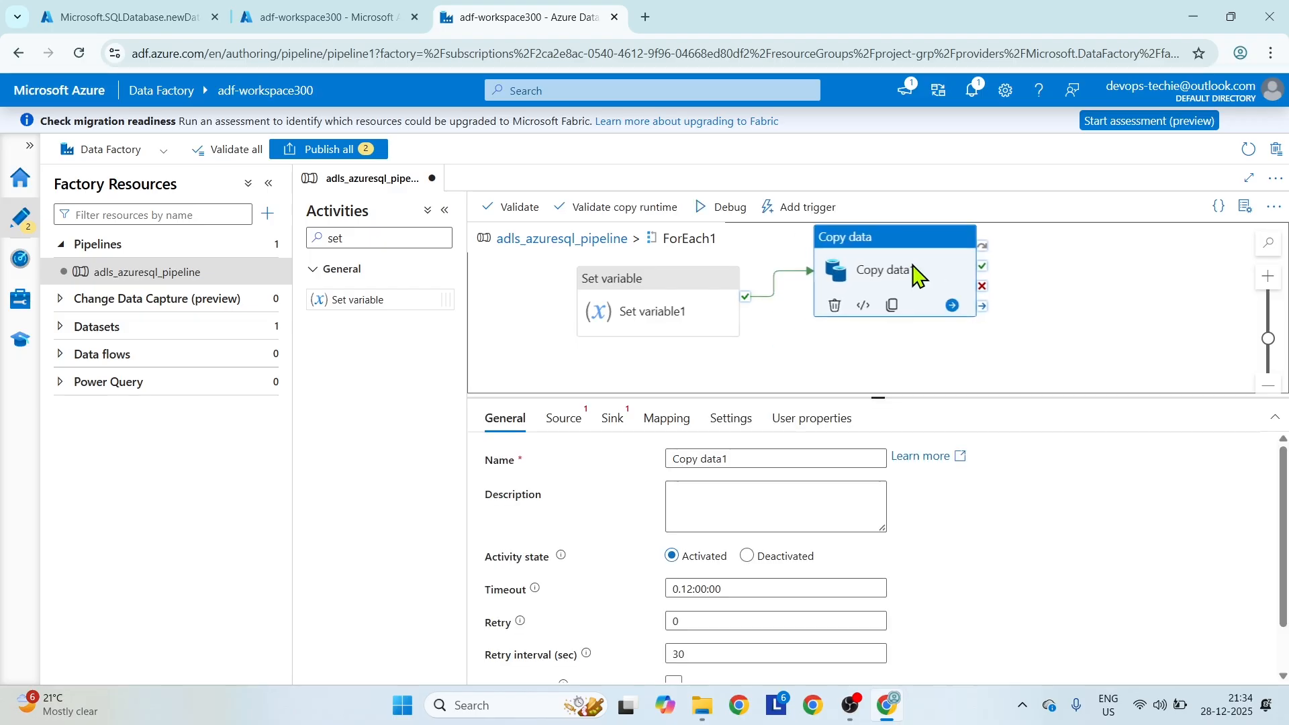
Create a String pipeline variable named allfile for the Set variable1 activity.
click(670, 289)
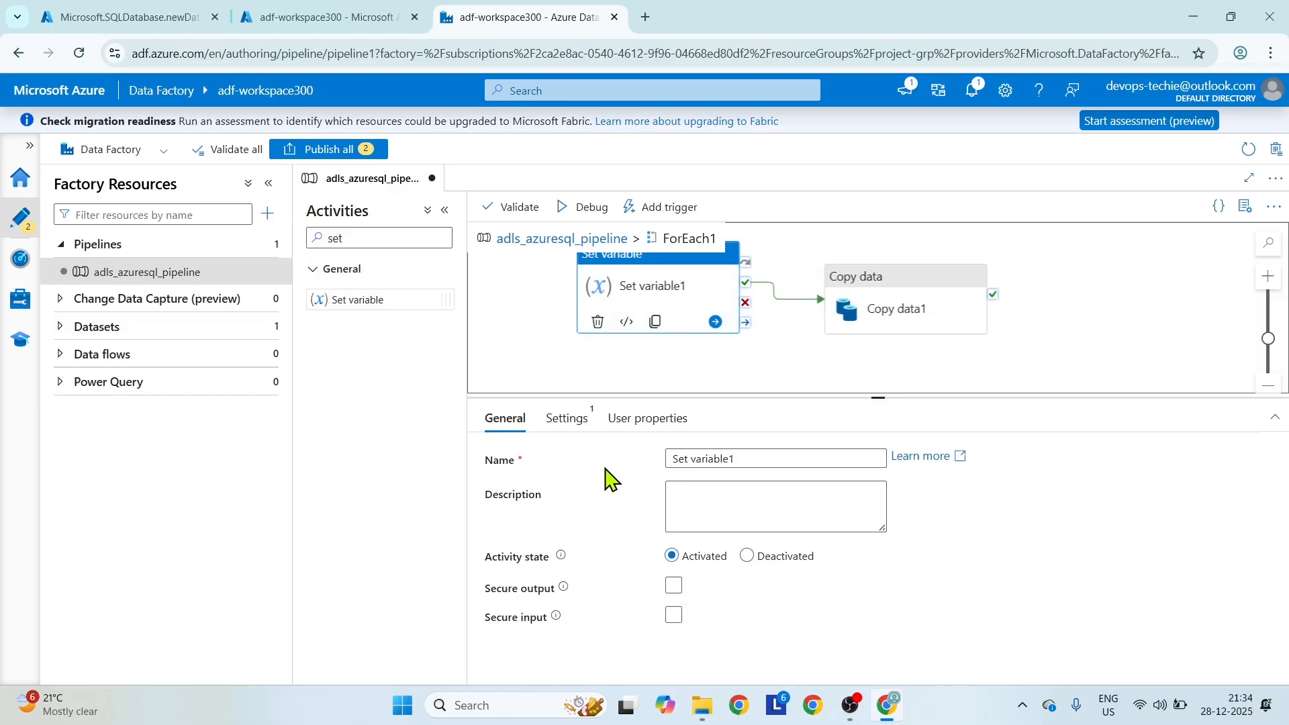
click(564, 422)
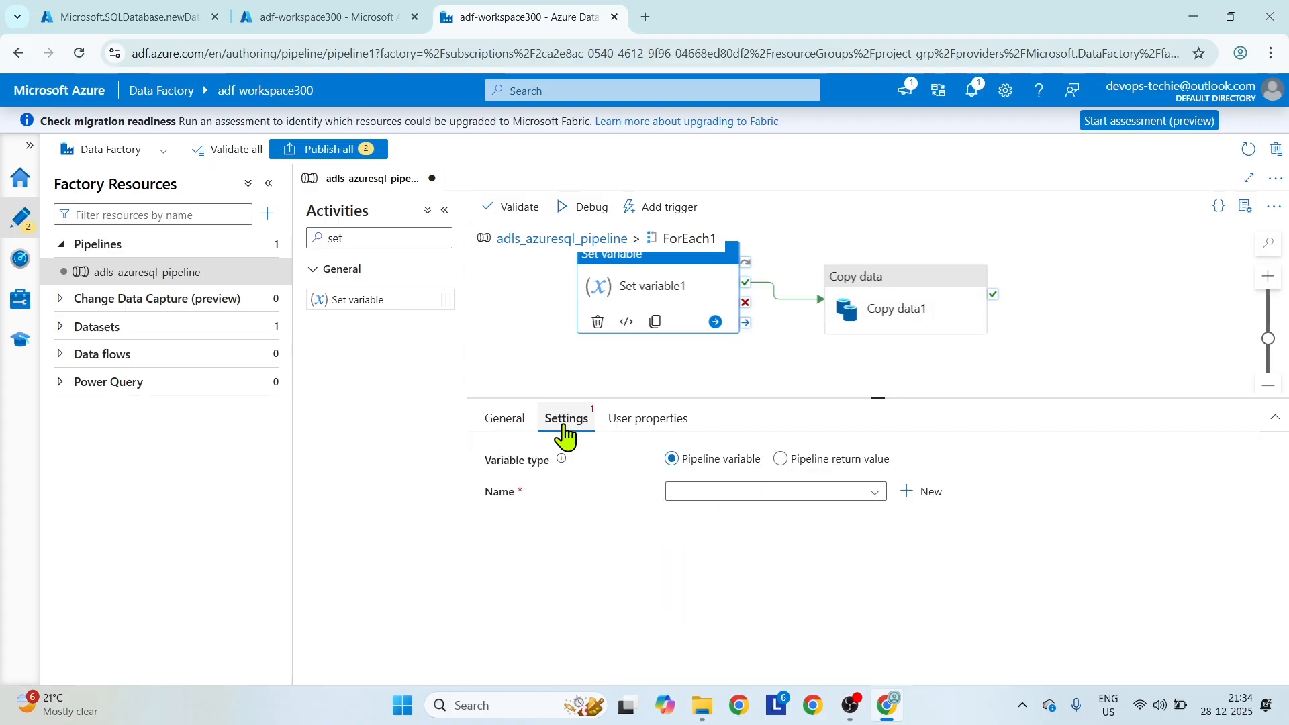
click(906, 497)
click(712, 285)
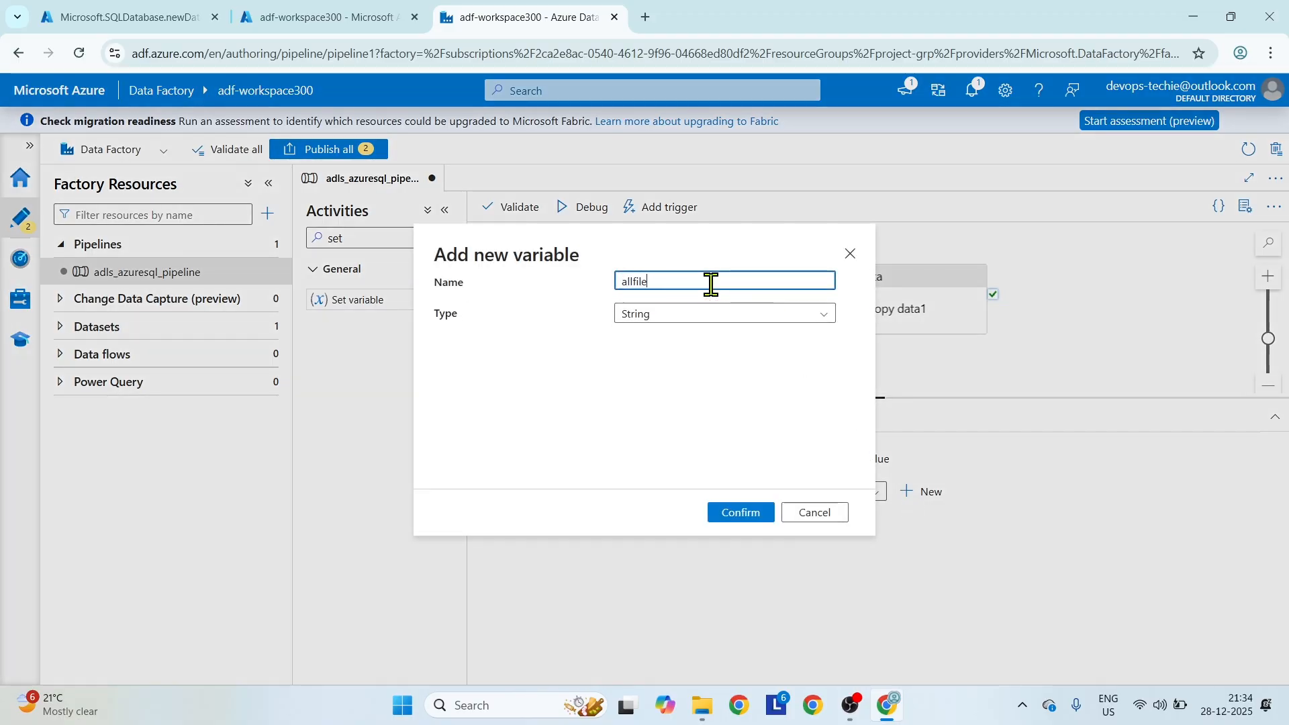
click(742, 514)
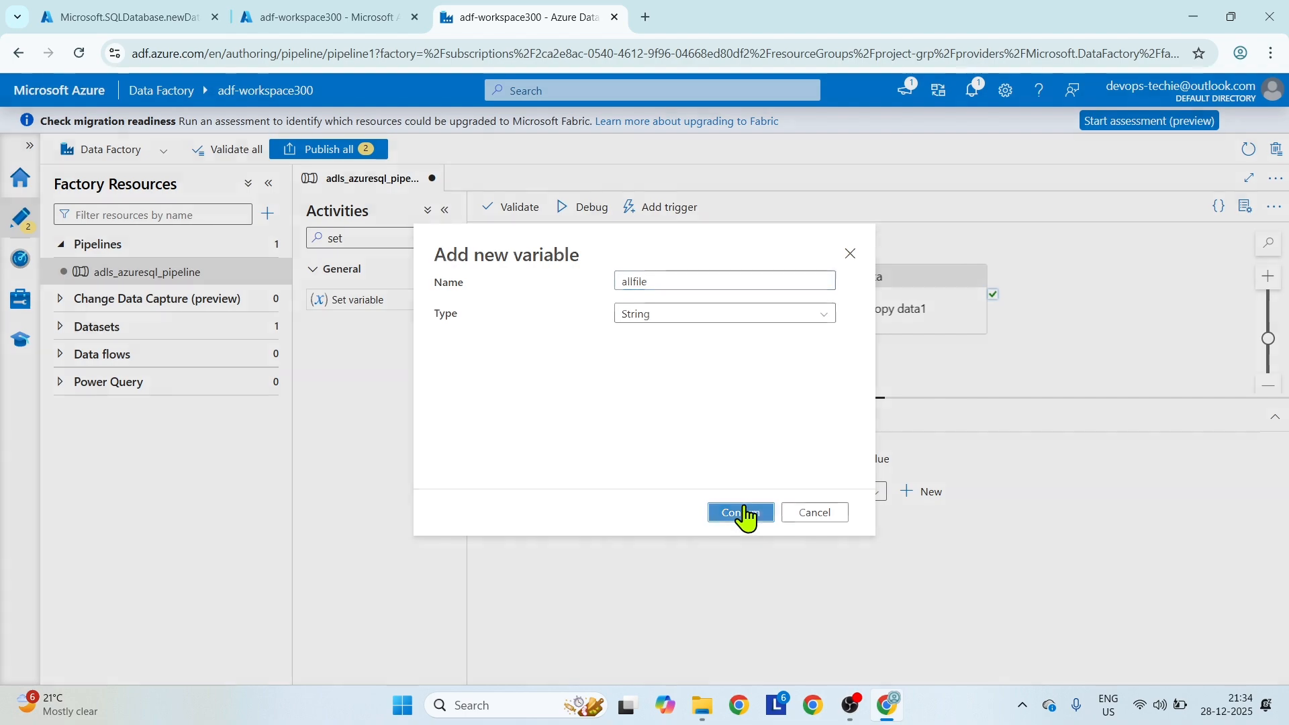
click(734, 525)
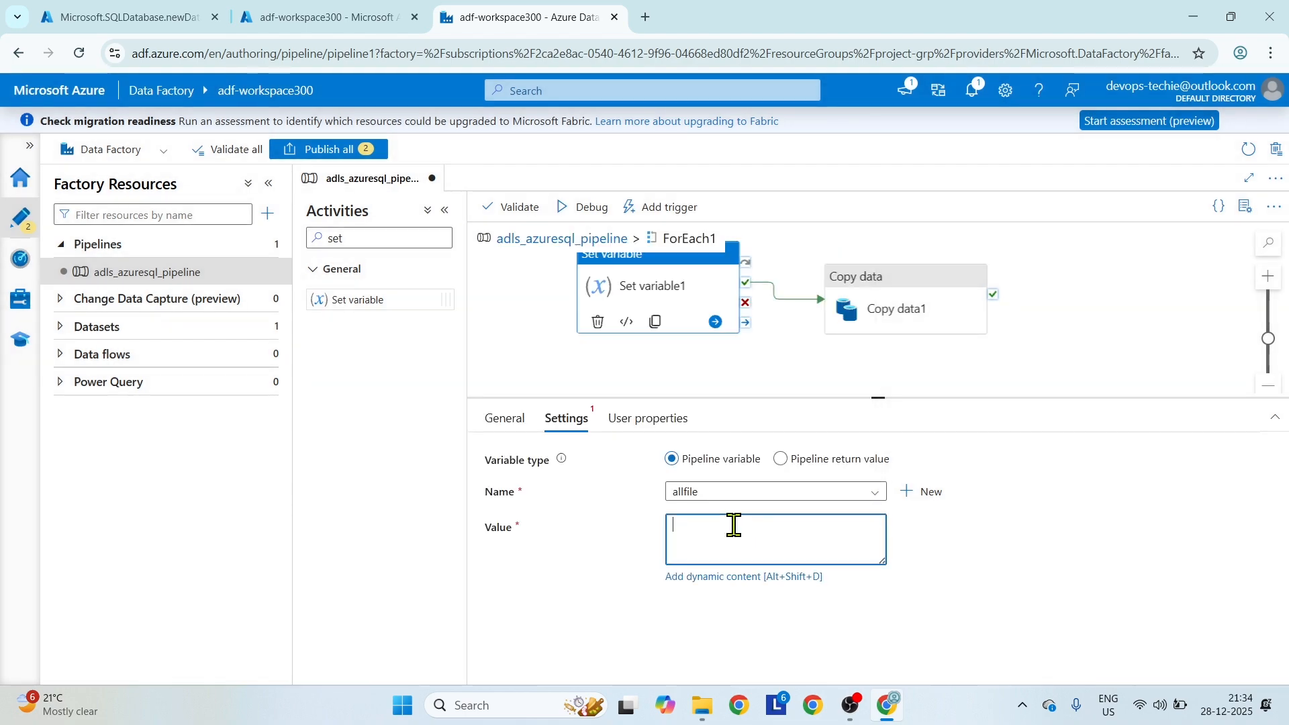
click(736, 576)
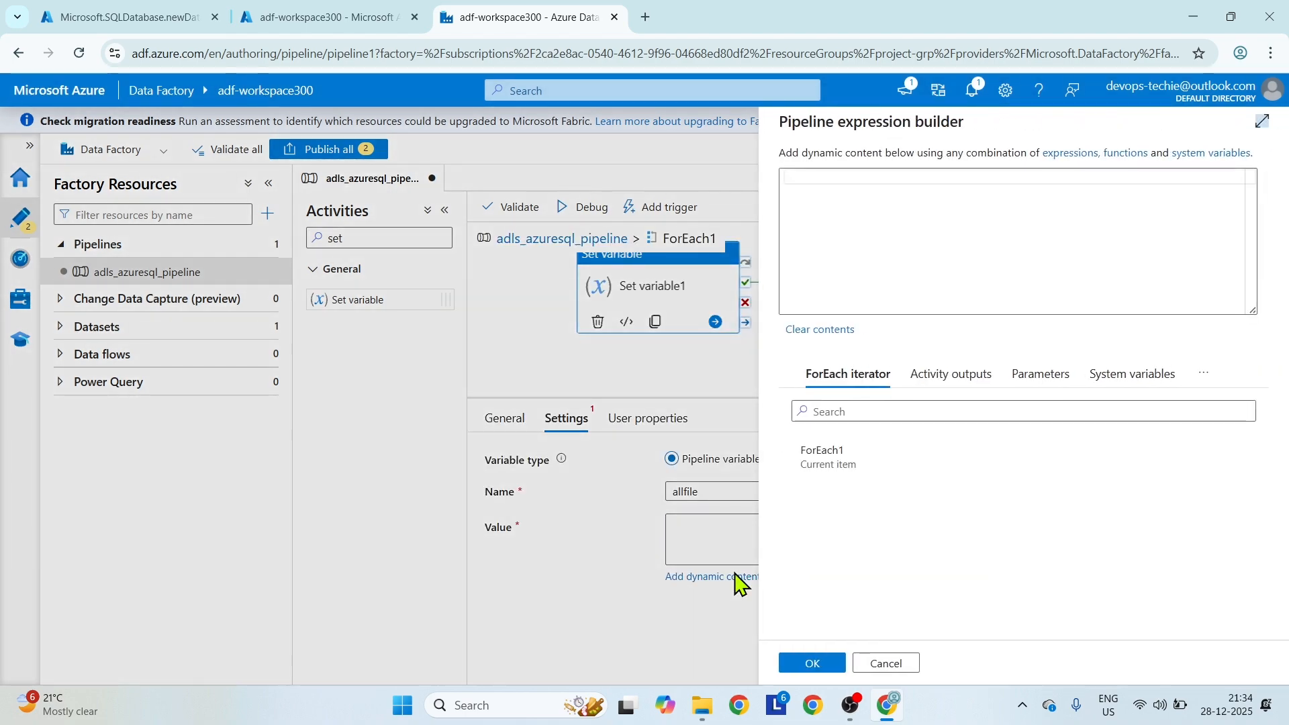
click(830, 457)
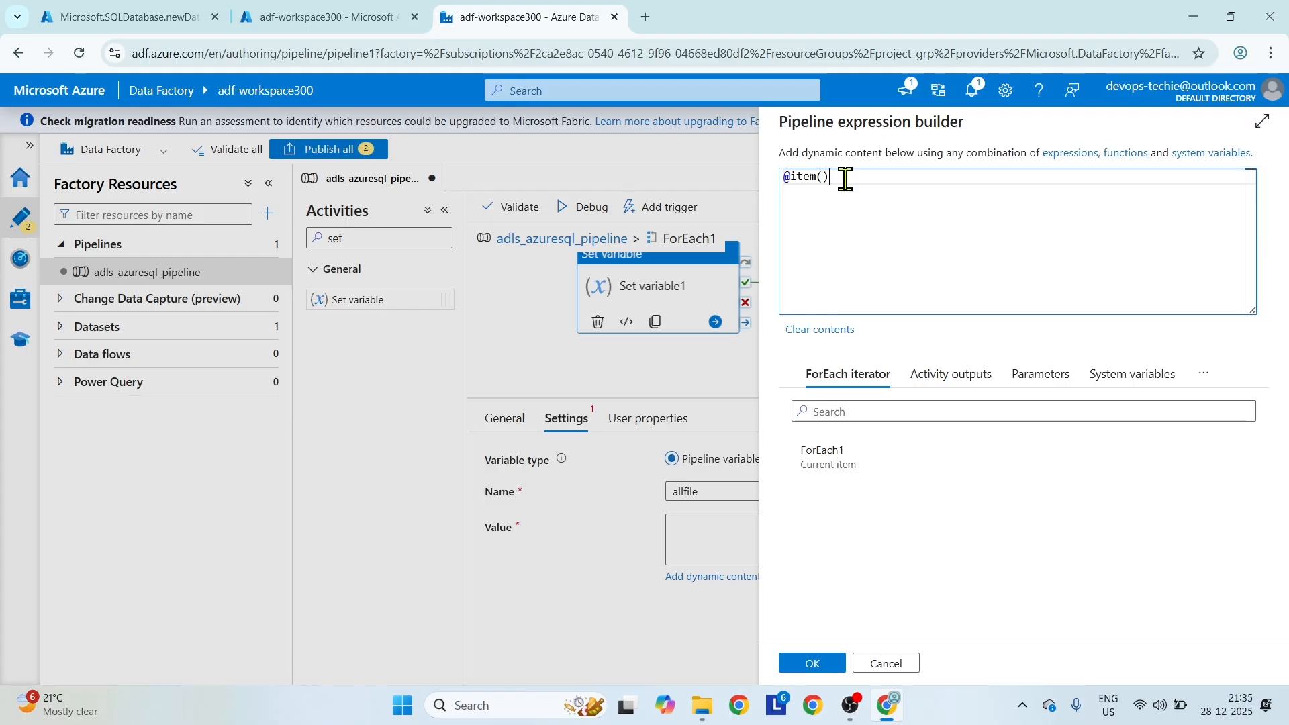
text(.name)
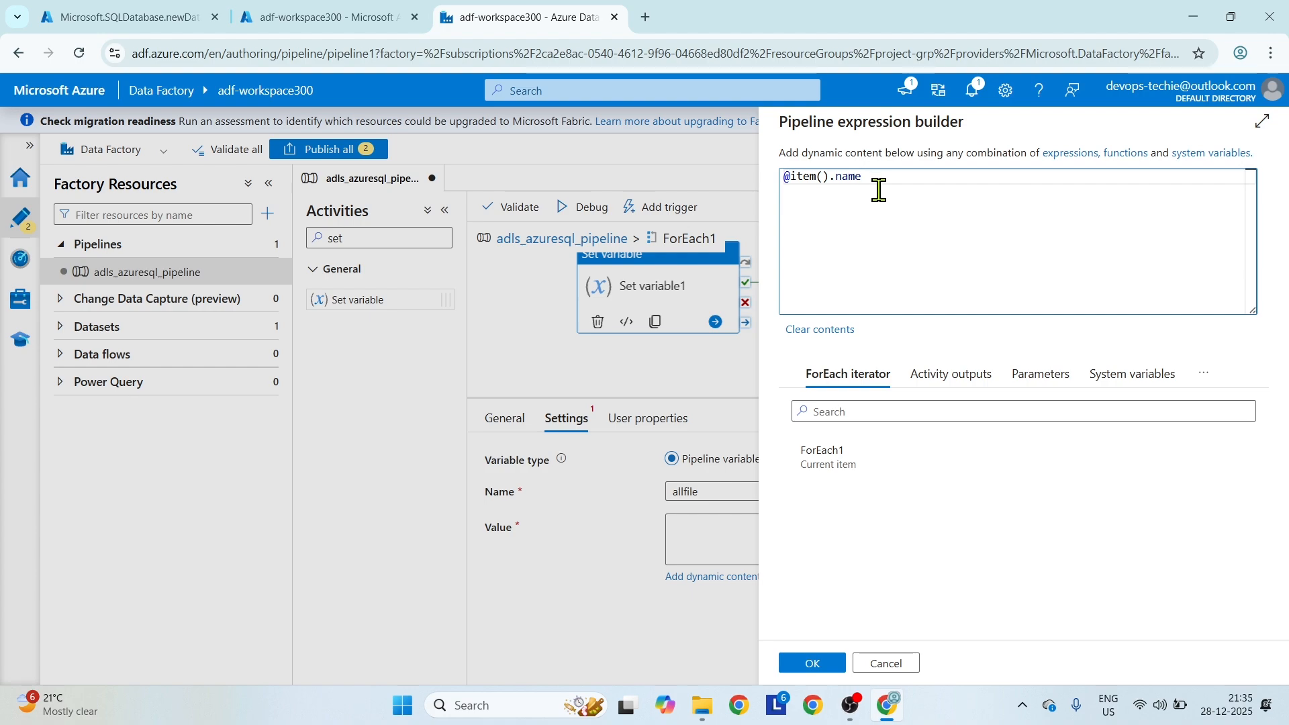
click(838, 671)
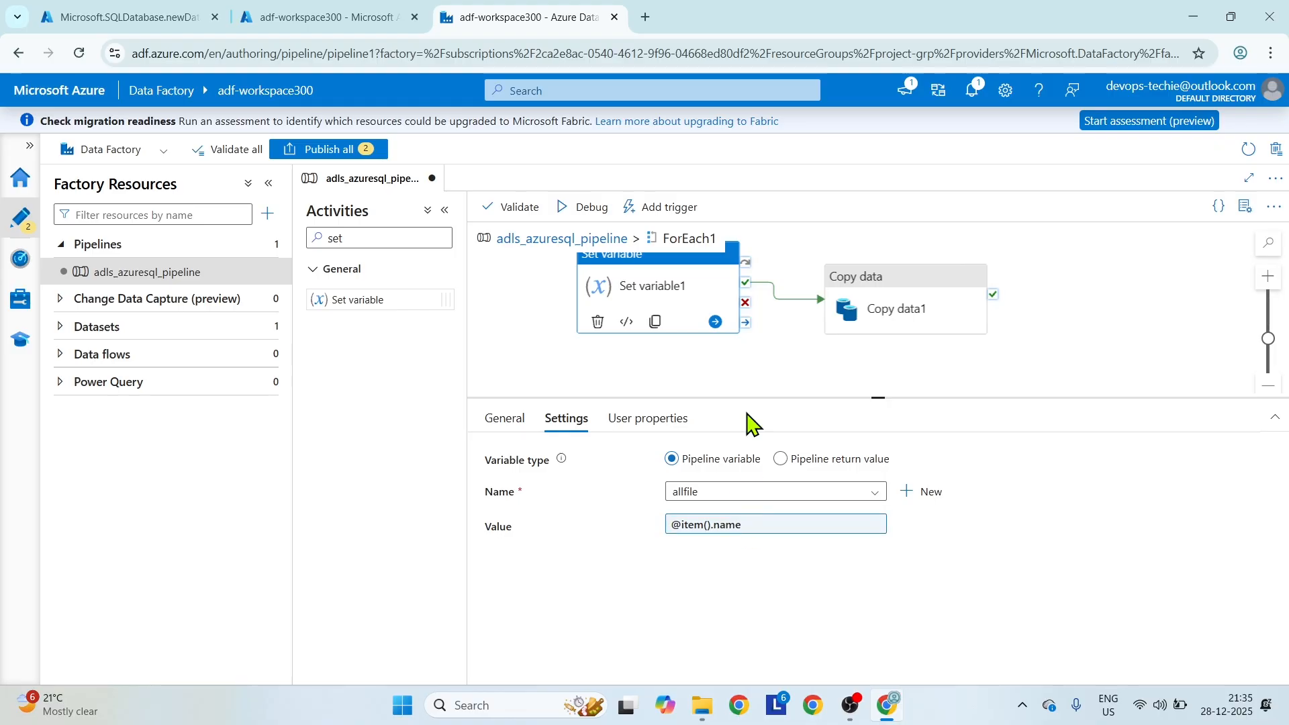
click(647, 419)
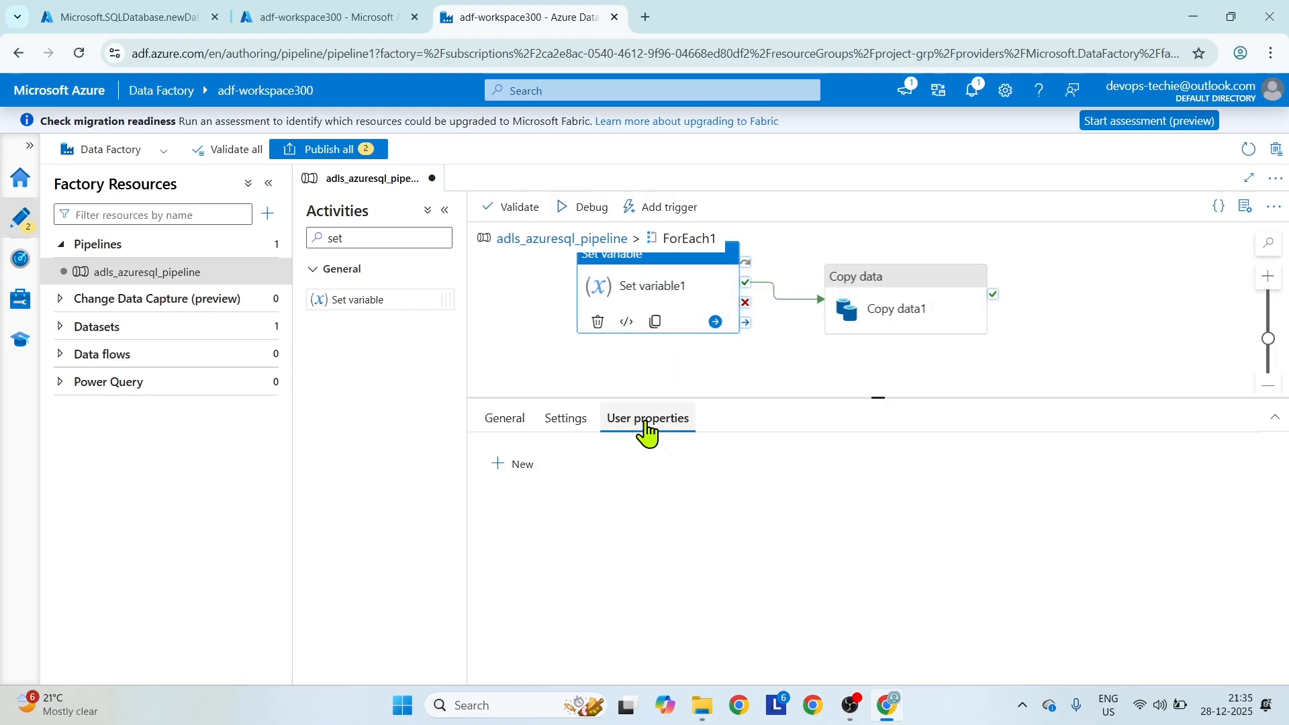
Start a new source dataset for Copy data1 using Azure Data Lake Storage Gen2 with the DelimitedText format.
click(870, 281)
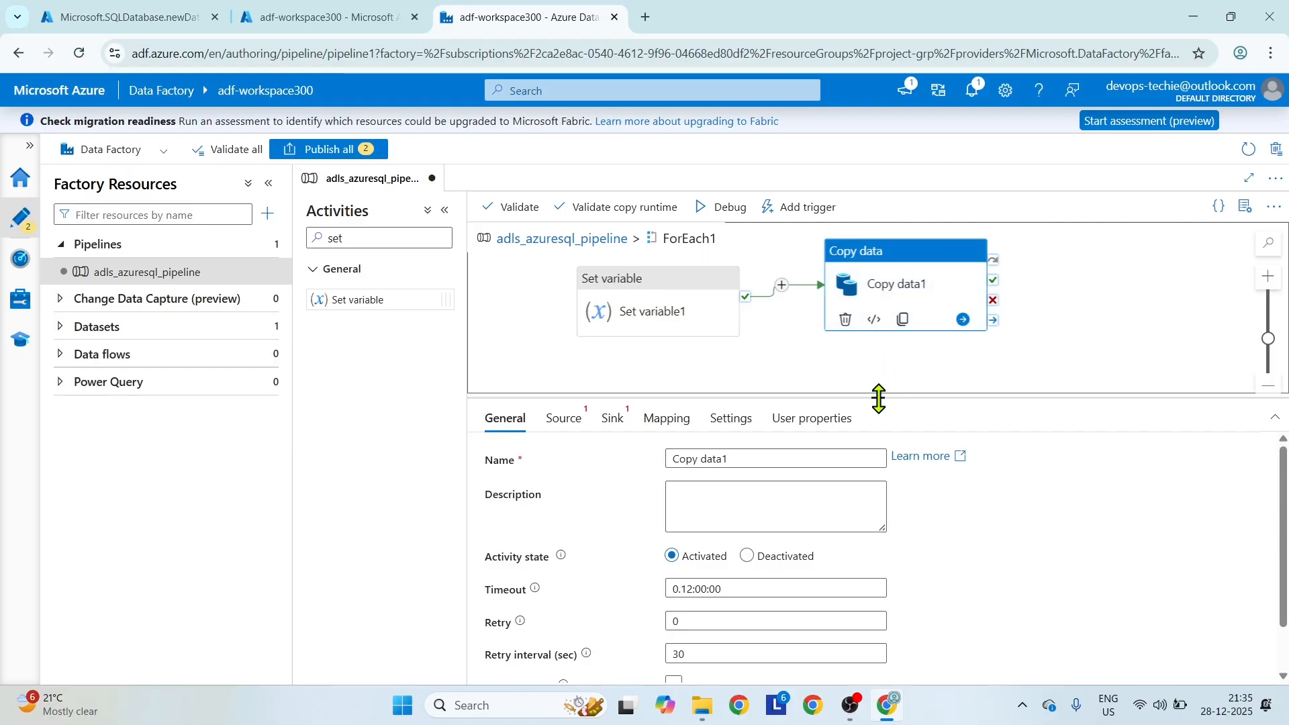
drag(879, 399, 879, 368)
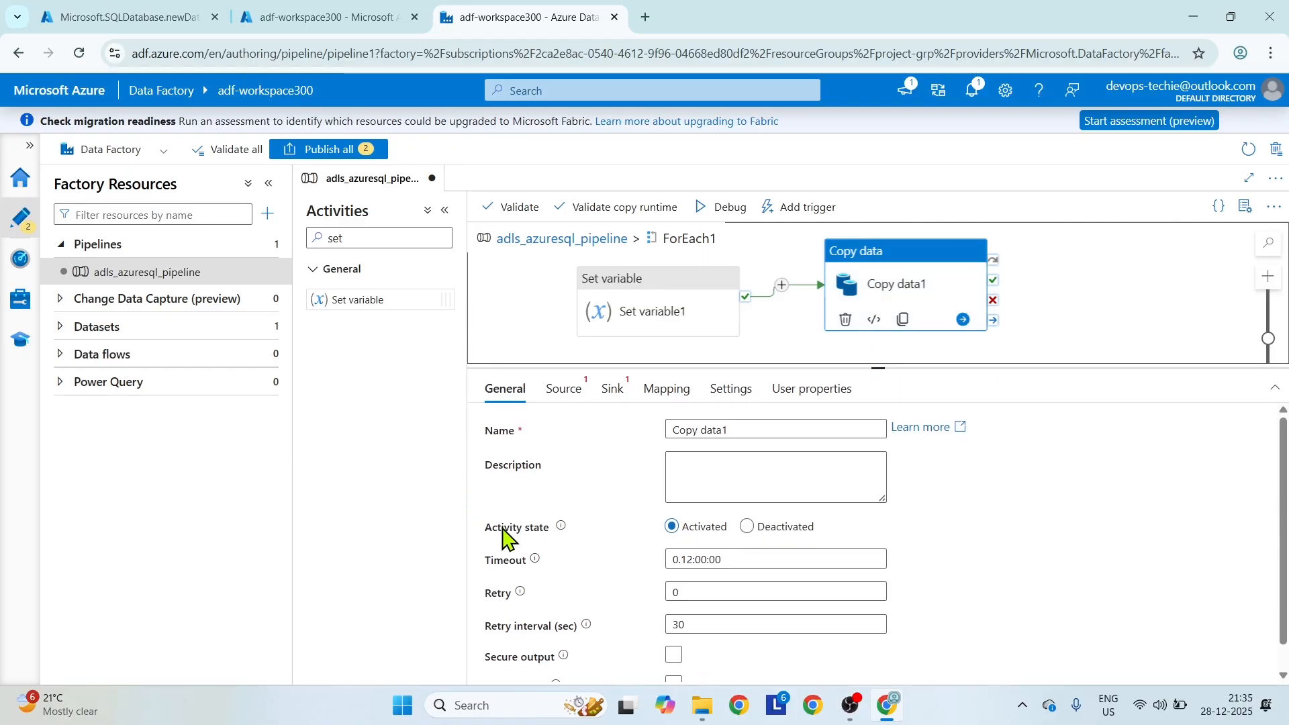
click(564, 390)
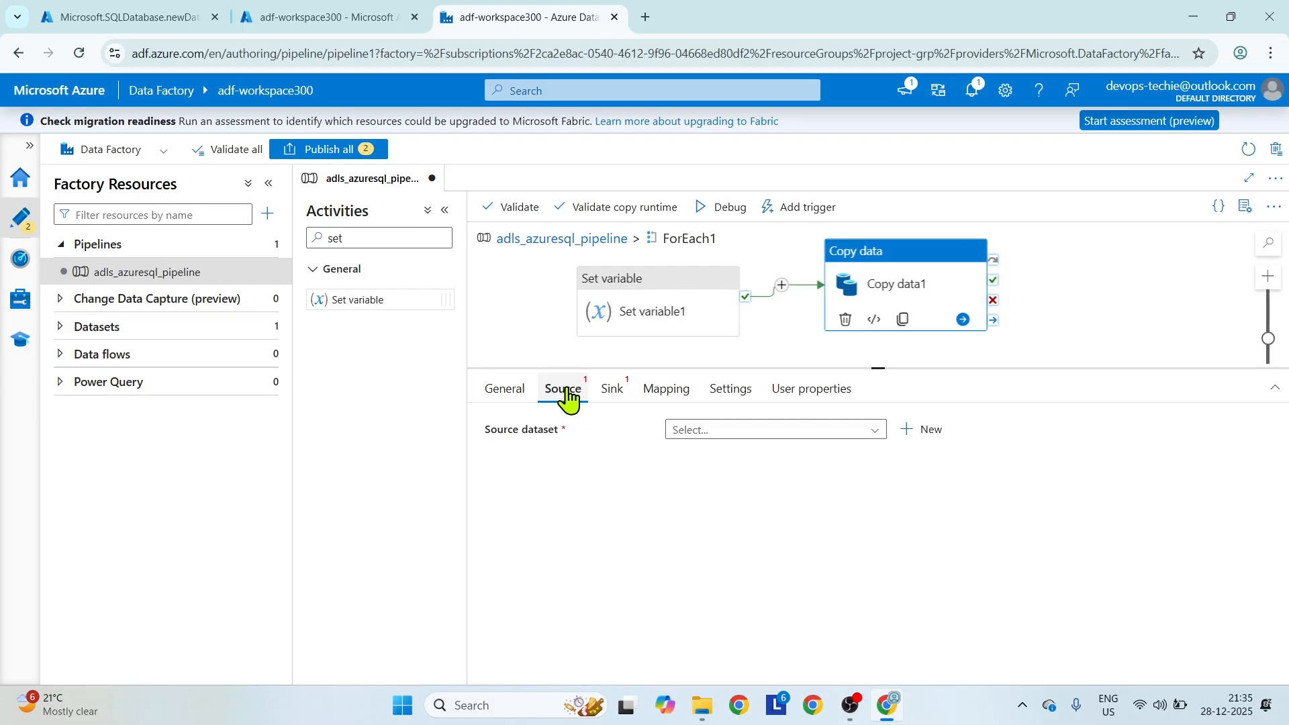
click(923, 430)
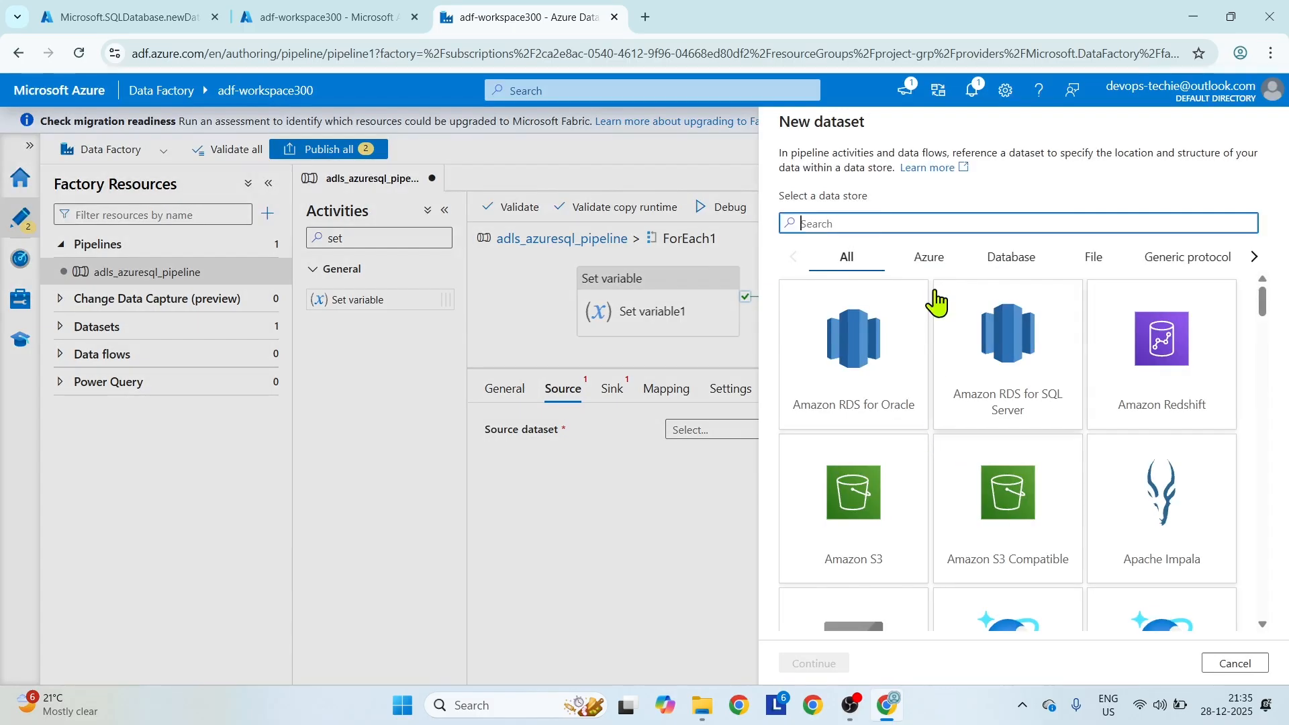
scroll(1041, 524, down, 3)
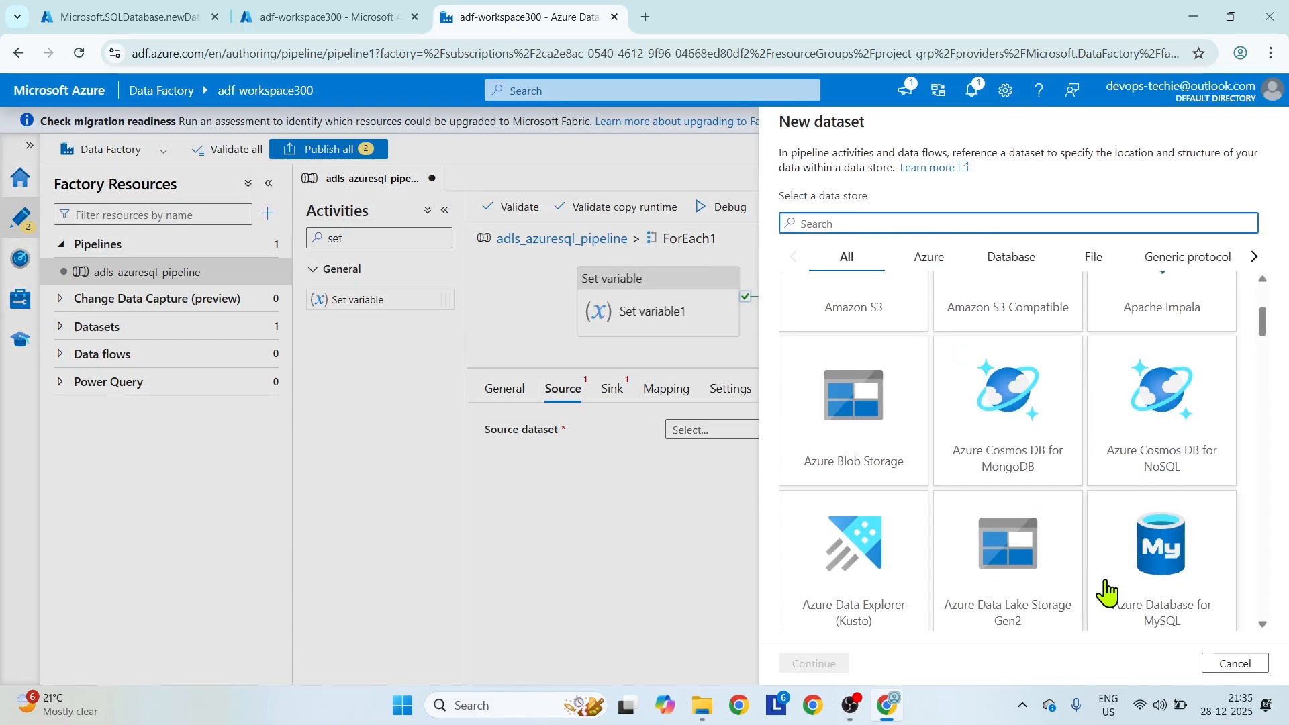
click(1000, 560)
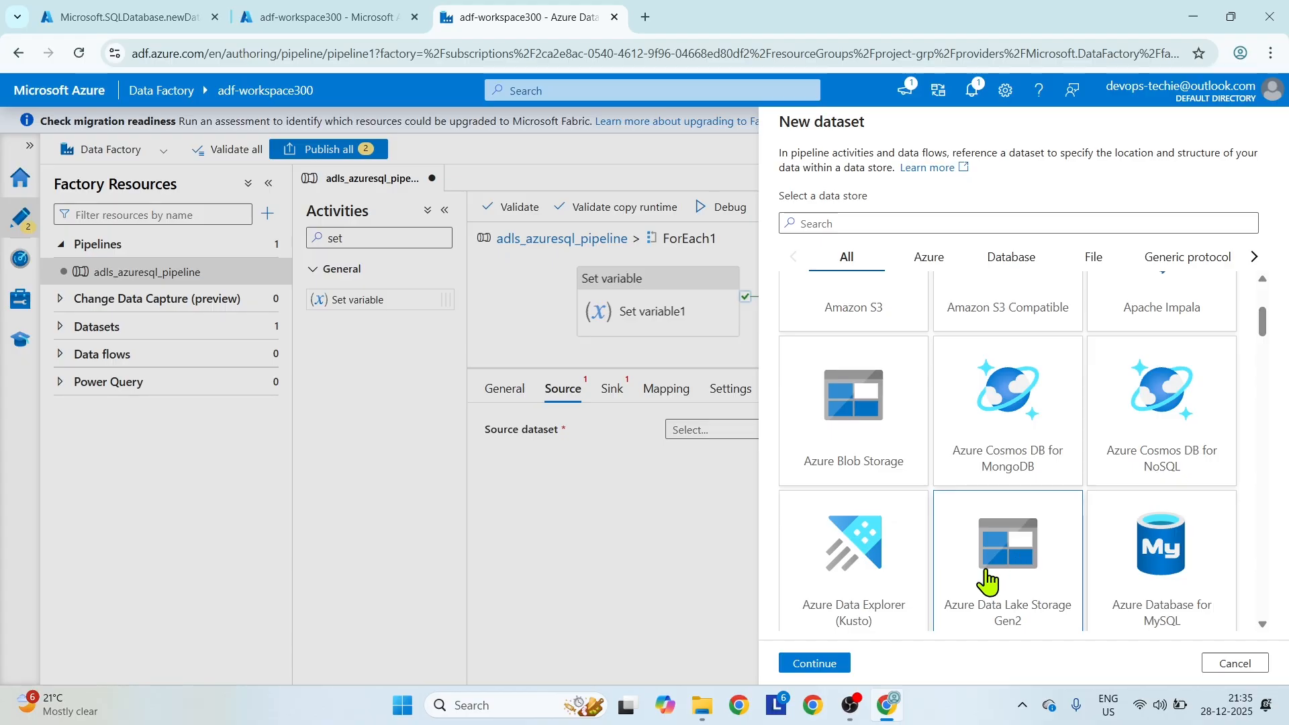
click(813, 664)
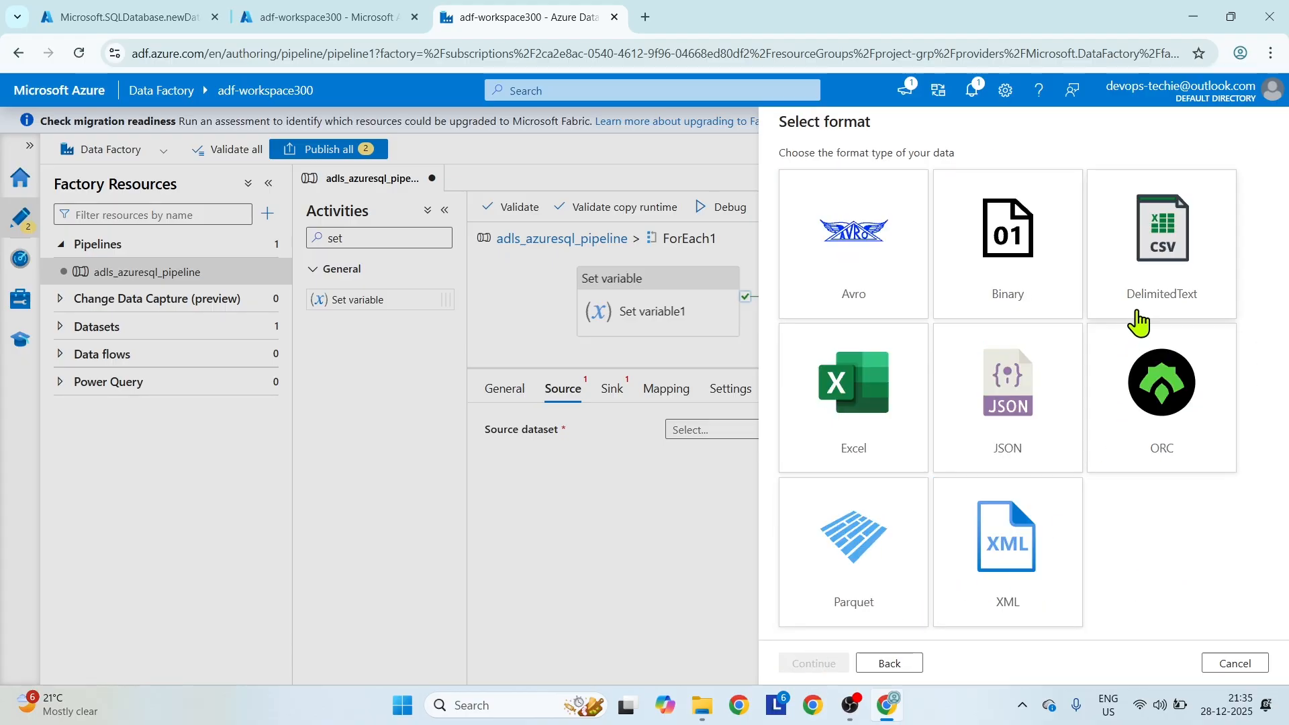
click(1155, 263)
click(819, 663)
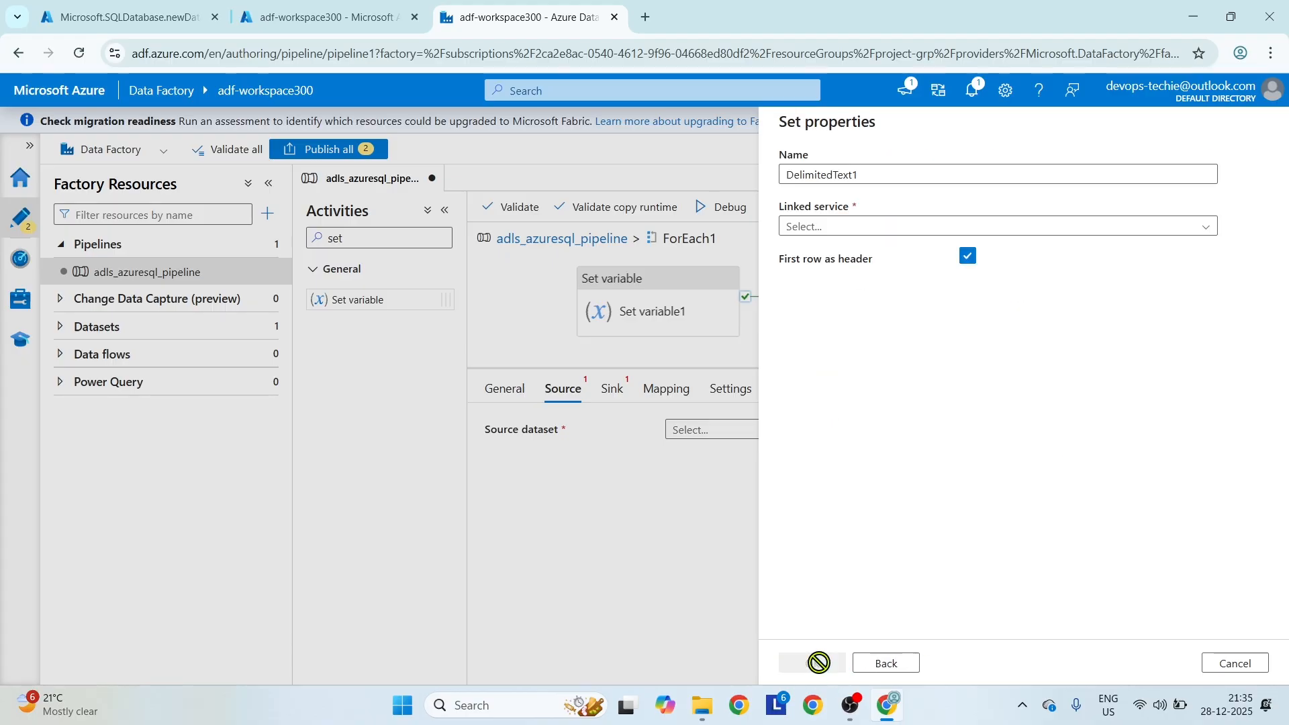
Name the new source dataset ds_adls01.
drag(875, 173, 765, 188)
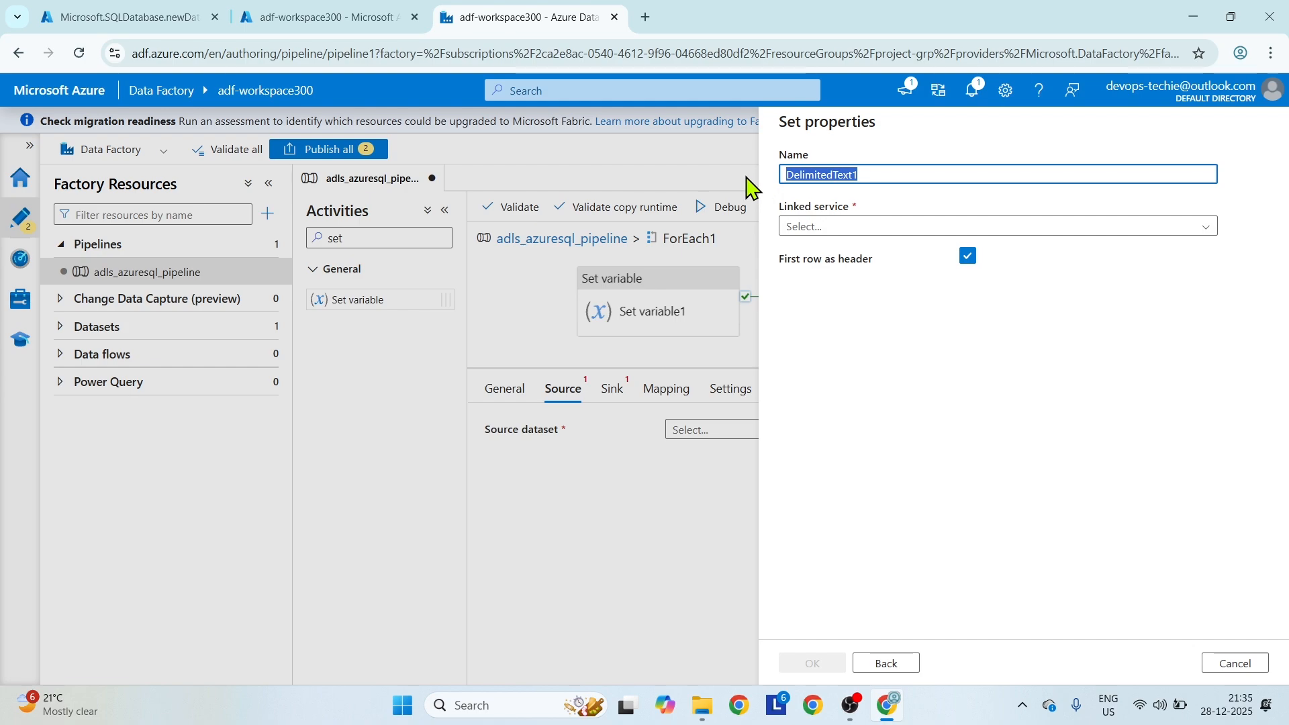
text(ds_)
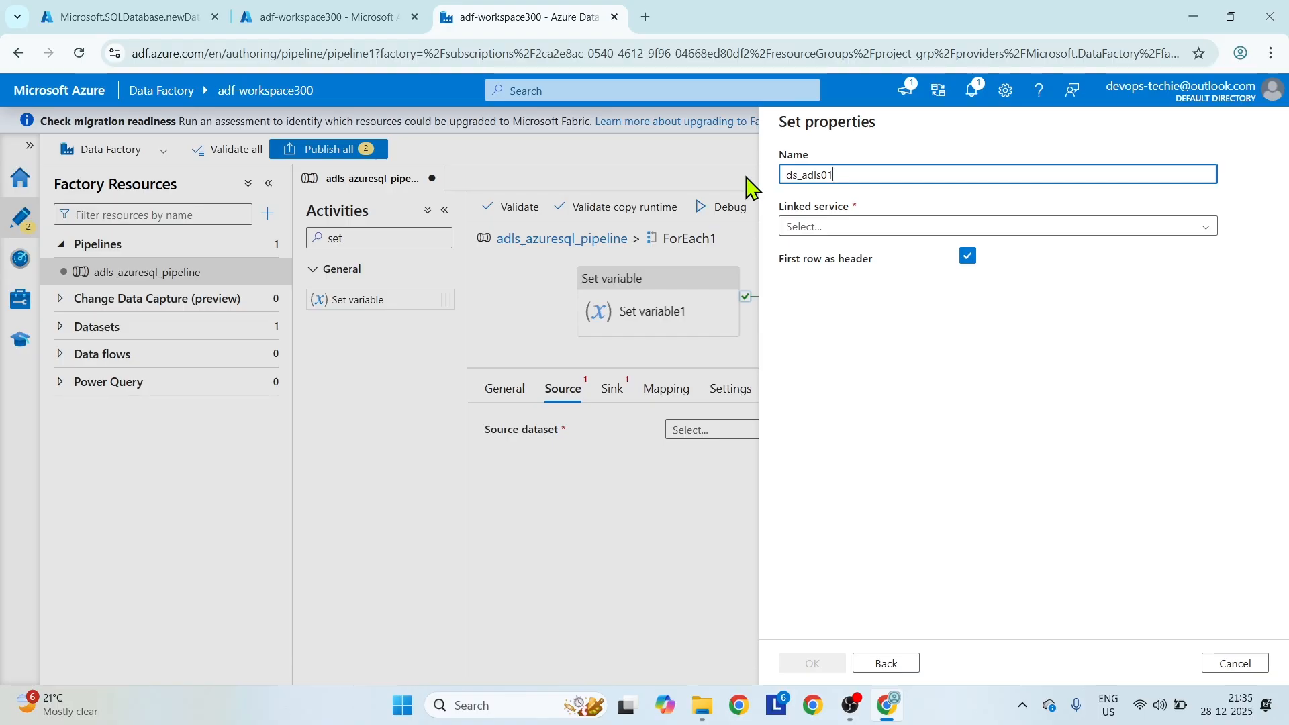
text(adls01)
click(1140, 226)
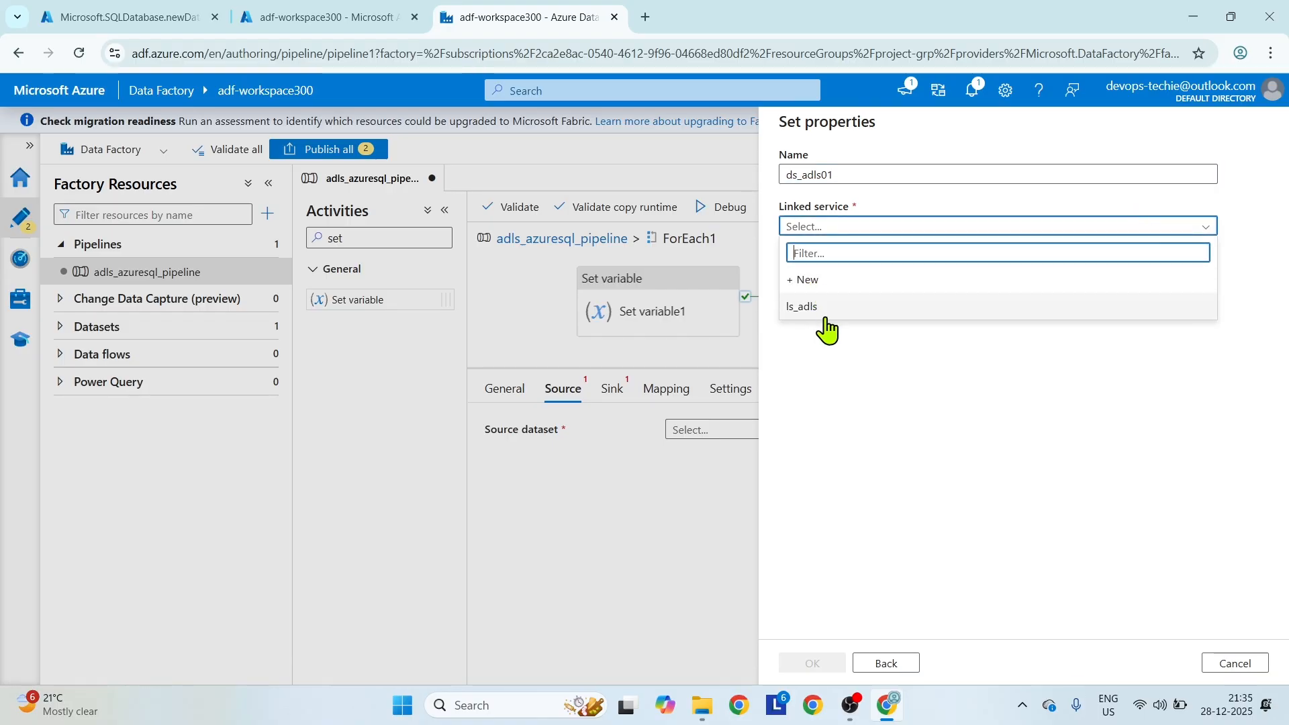
click(812, 280)
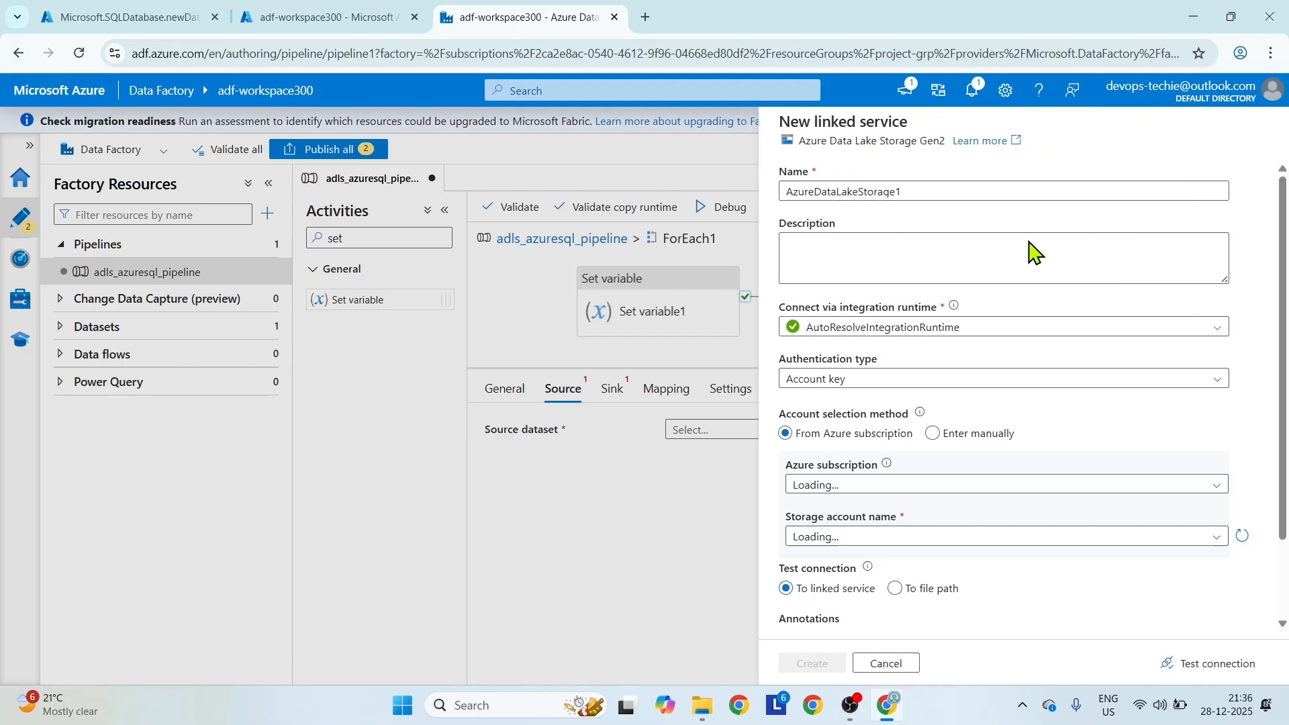
drag(913, 190, 722, 198)
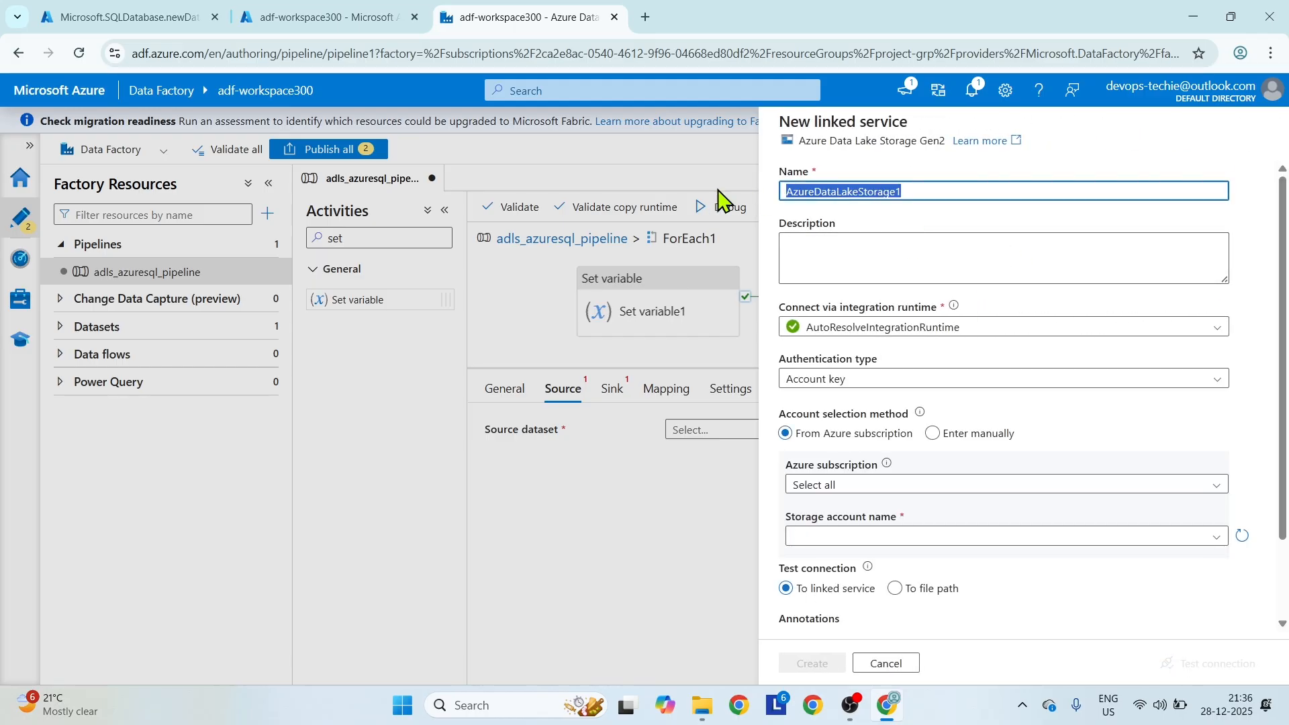
text(ls_adl)
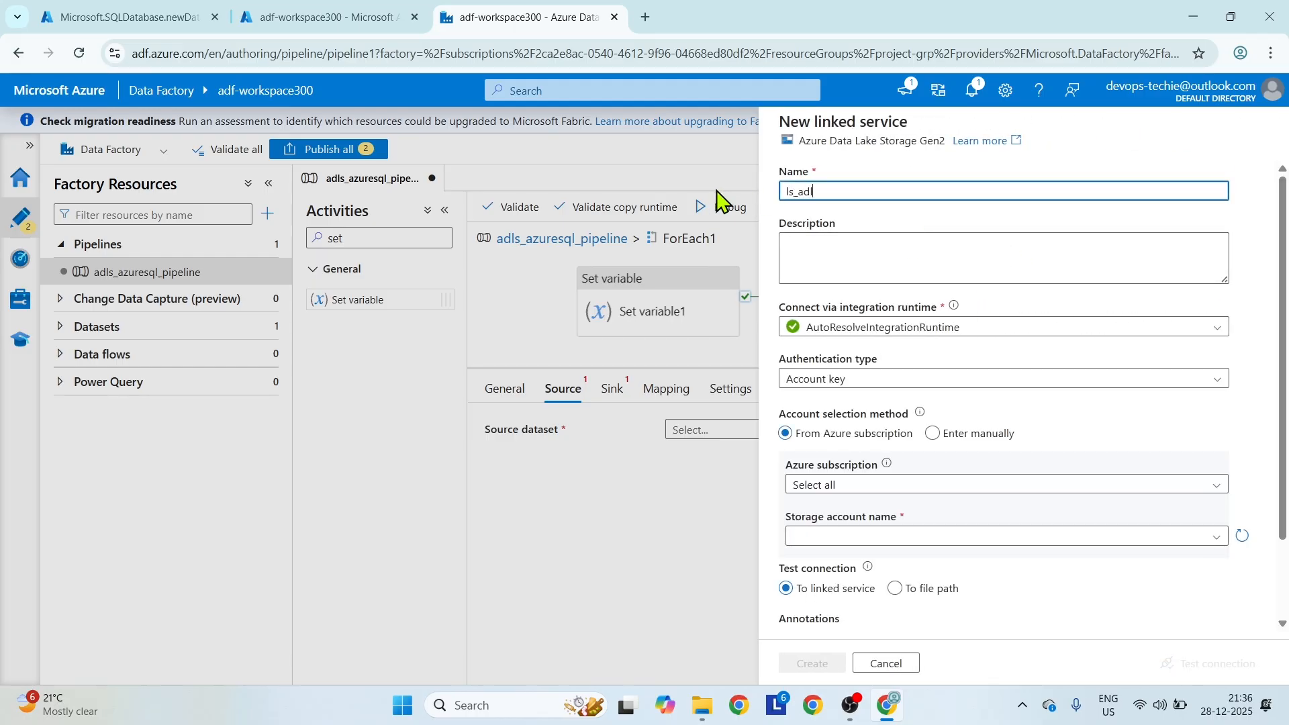
text(s01)
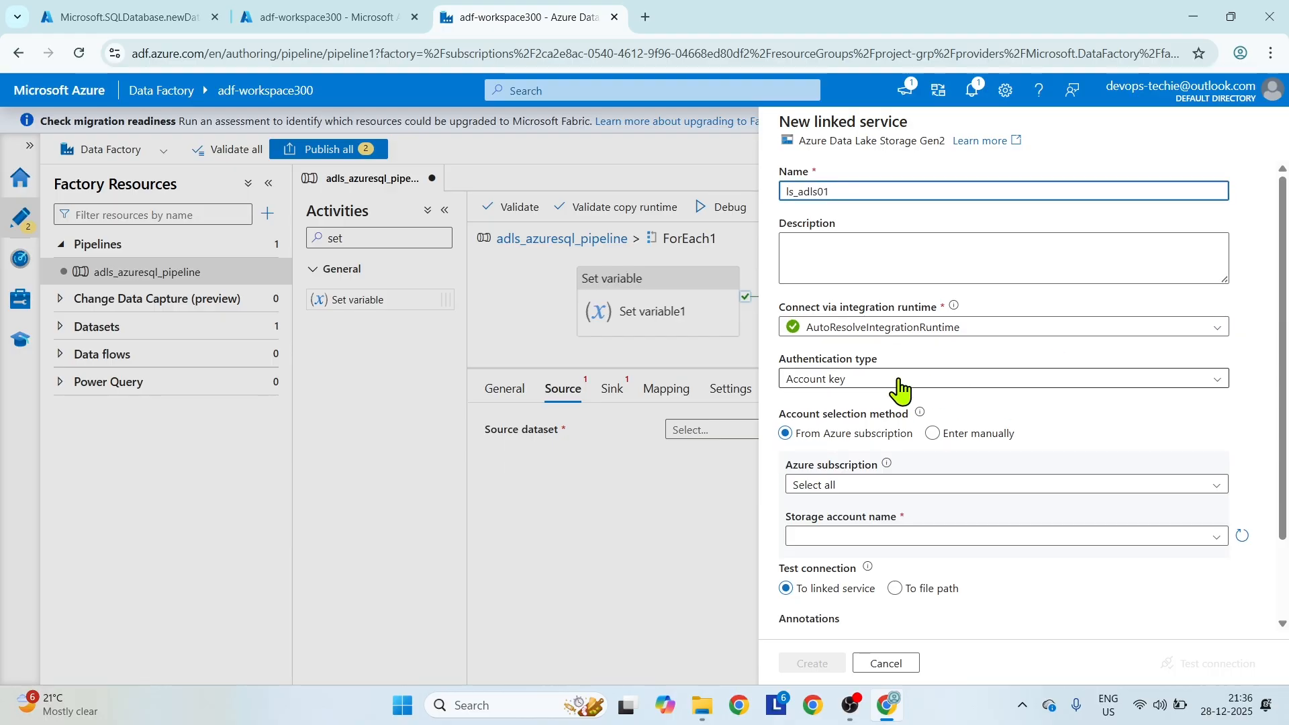
scroll(947, 500, down, 1)
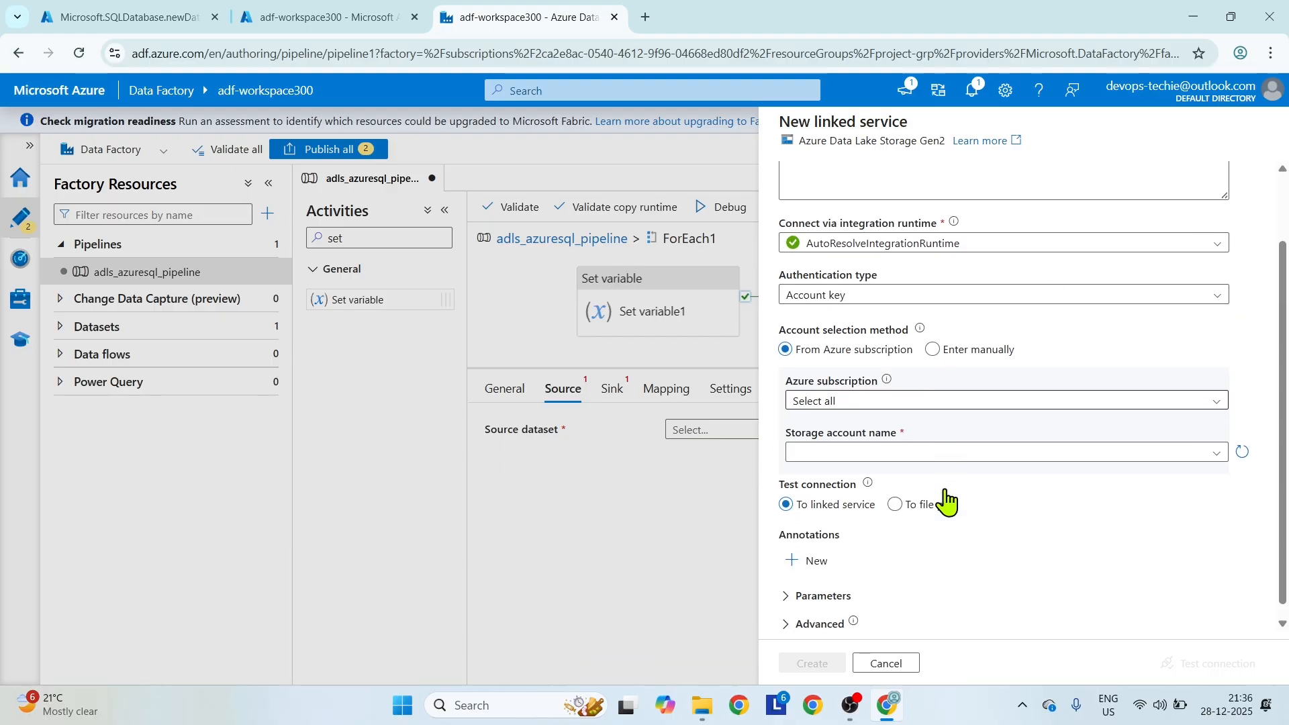
click(957, 405)
click(939, 451)
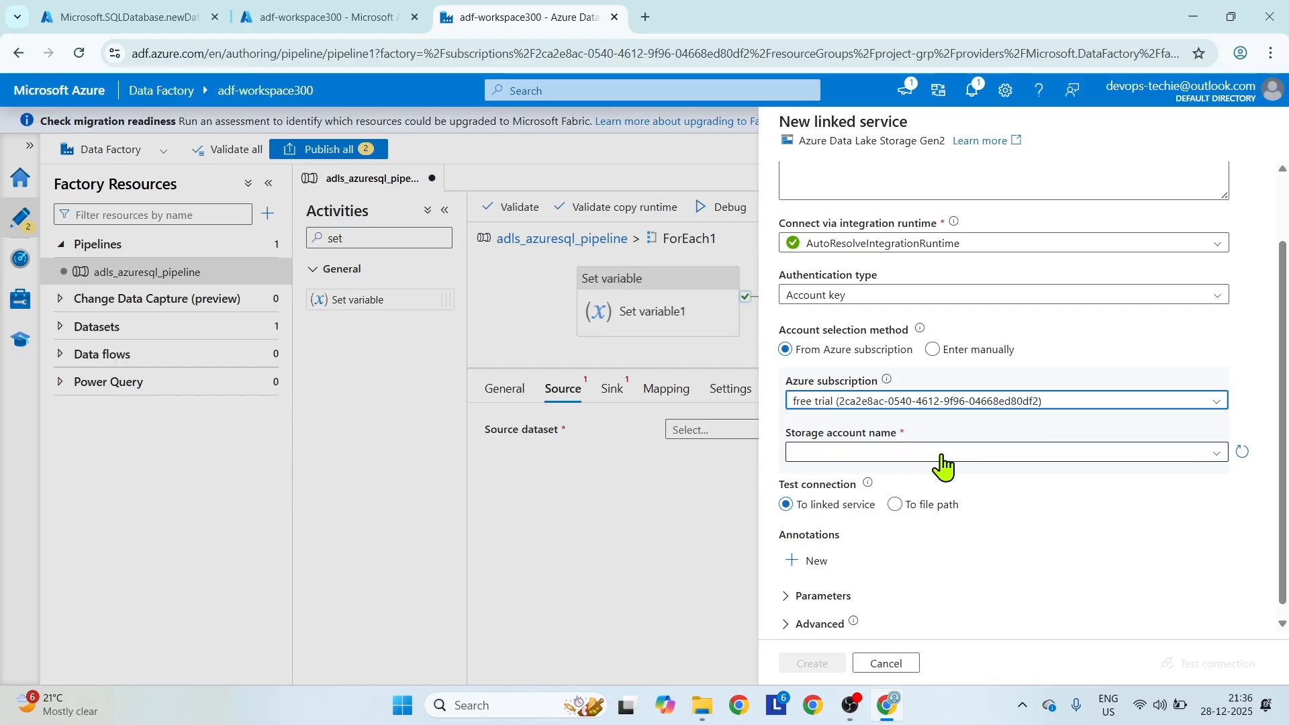
click(944, 455)
click(905, 478)
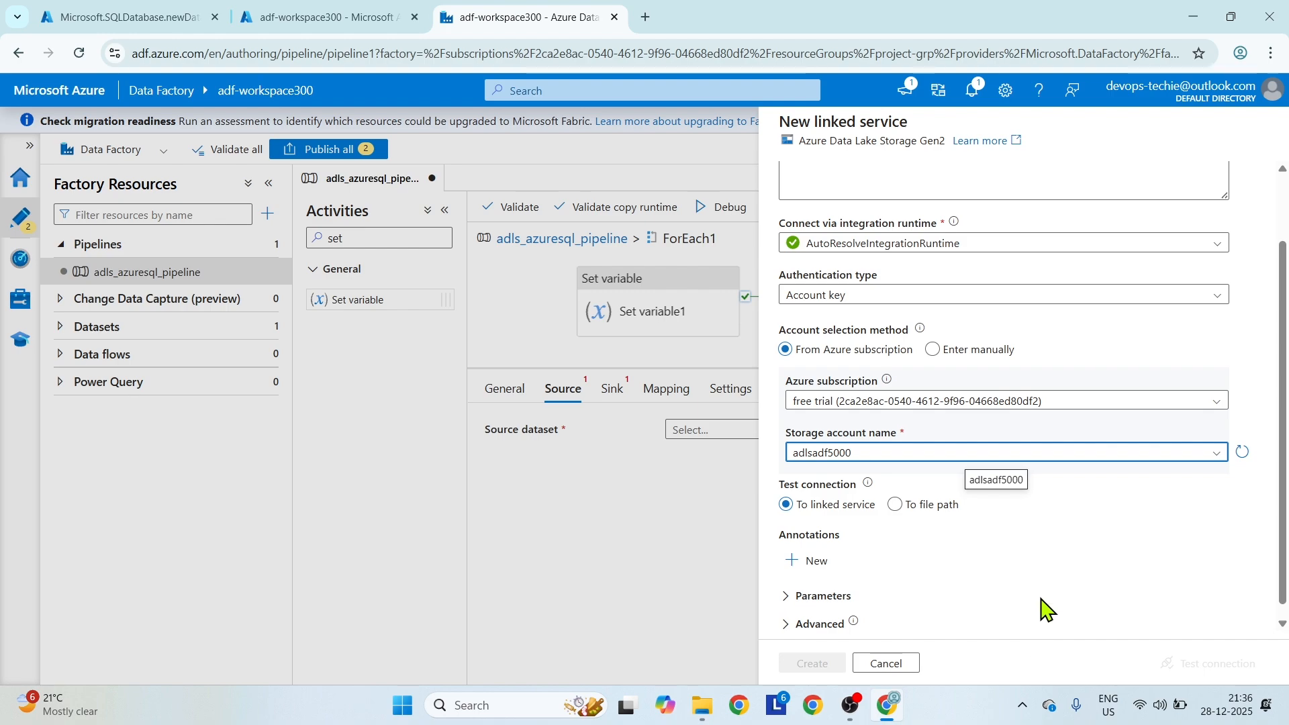
scroll(1030, 621, up, 3)
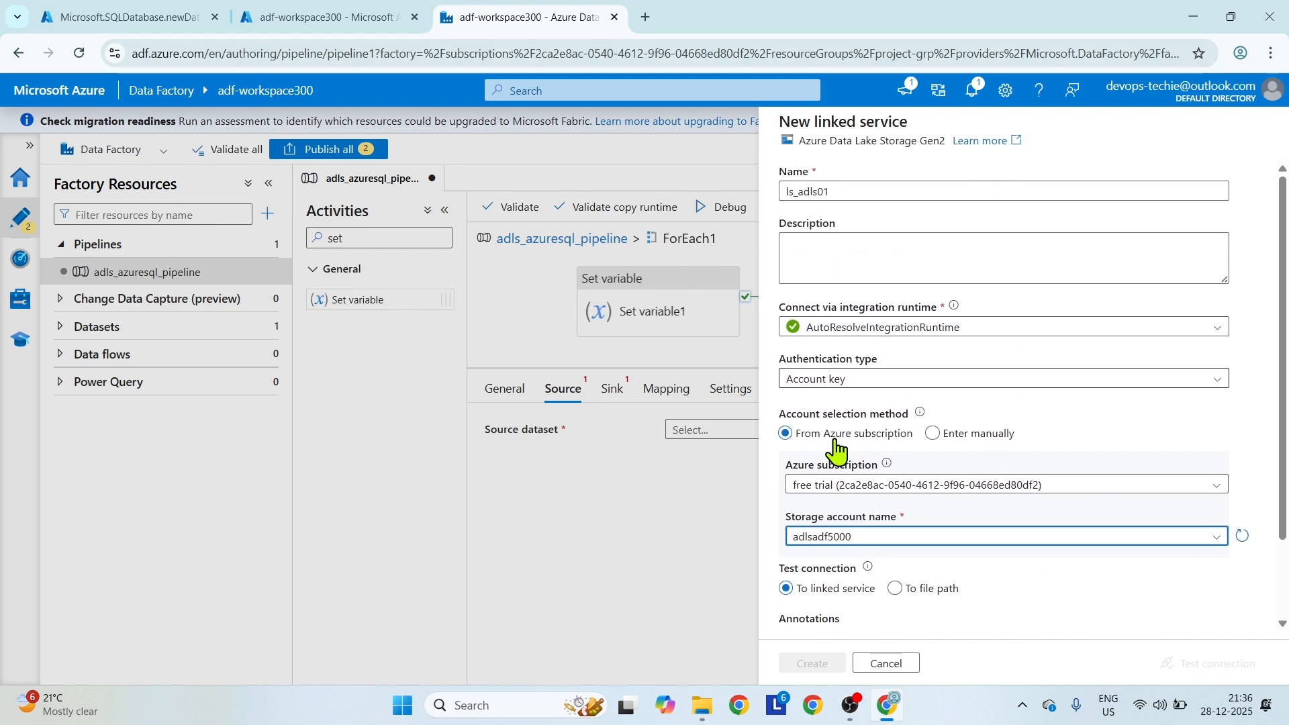
key(alt+Left)
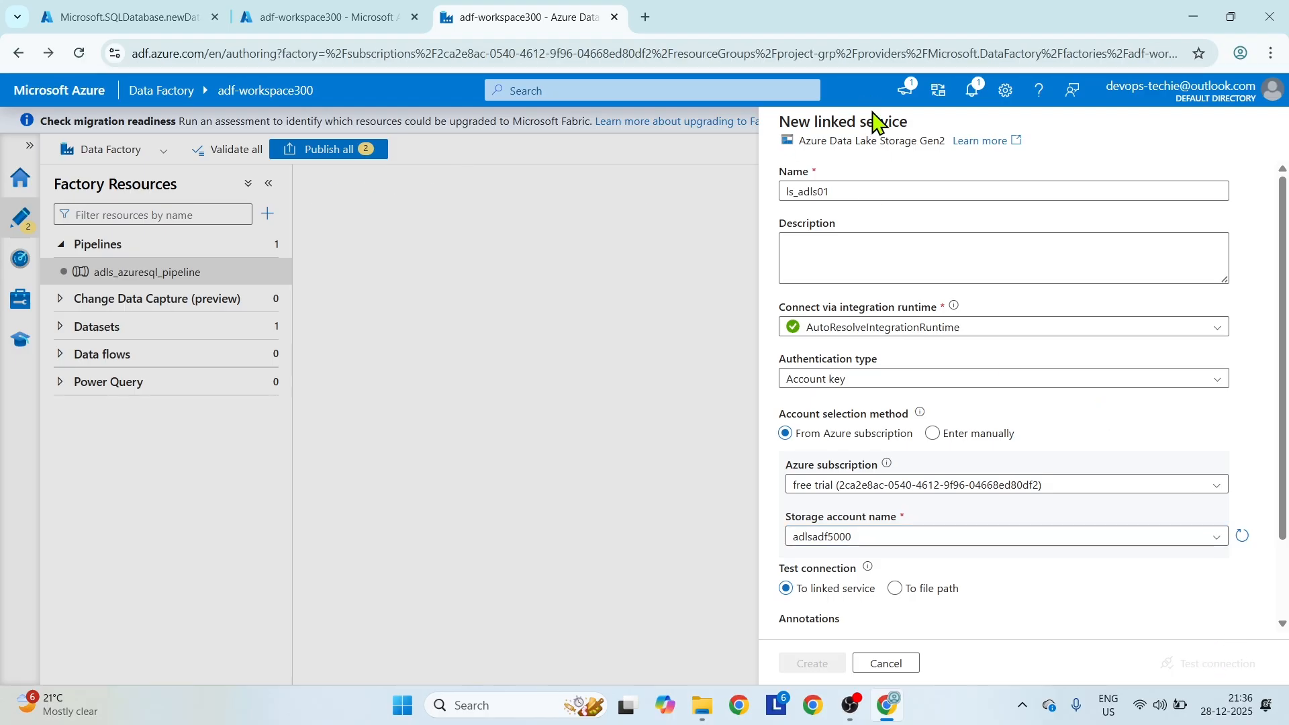
click(898, 672)
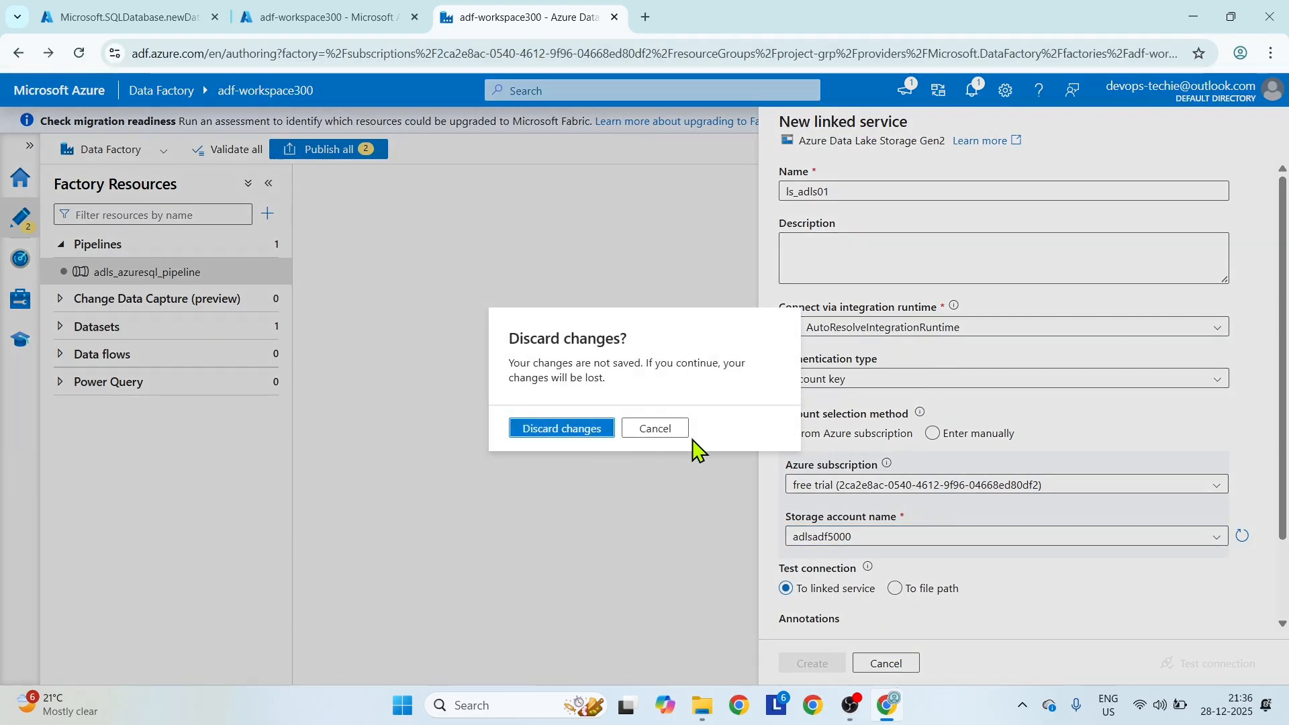
click(588, 427)
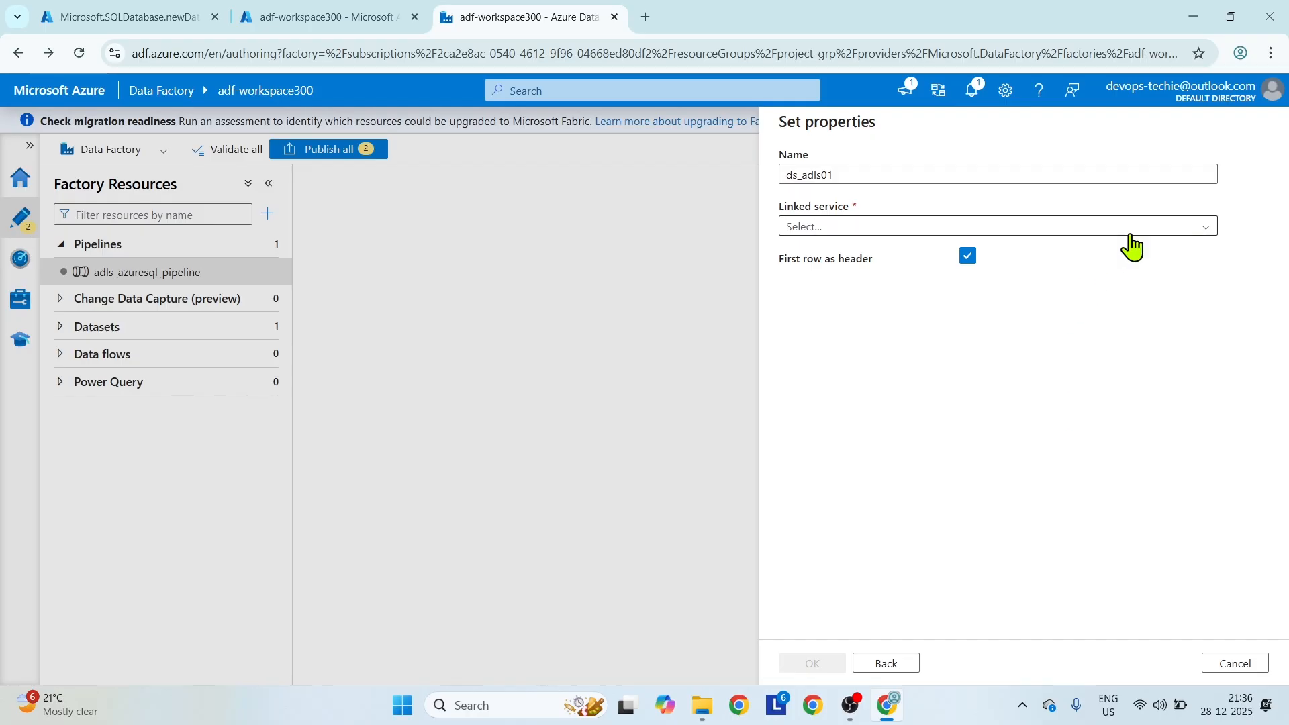
Start a new linked service for the ds_adls01 dataset and name it ls_adls01.
click(1213, 228)
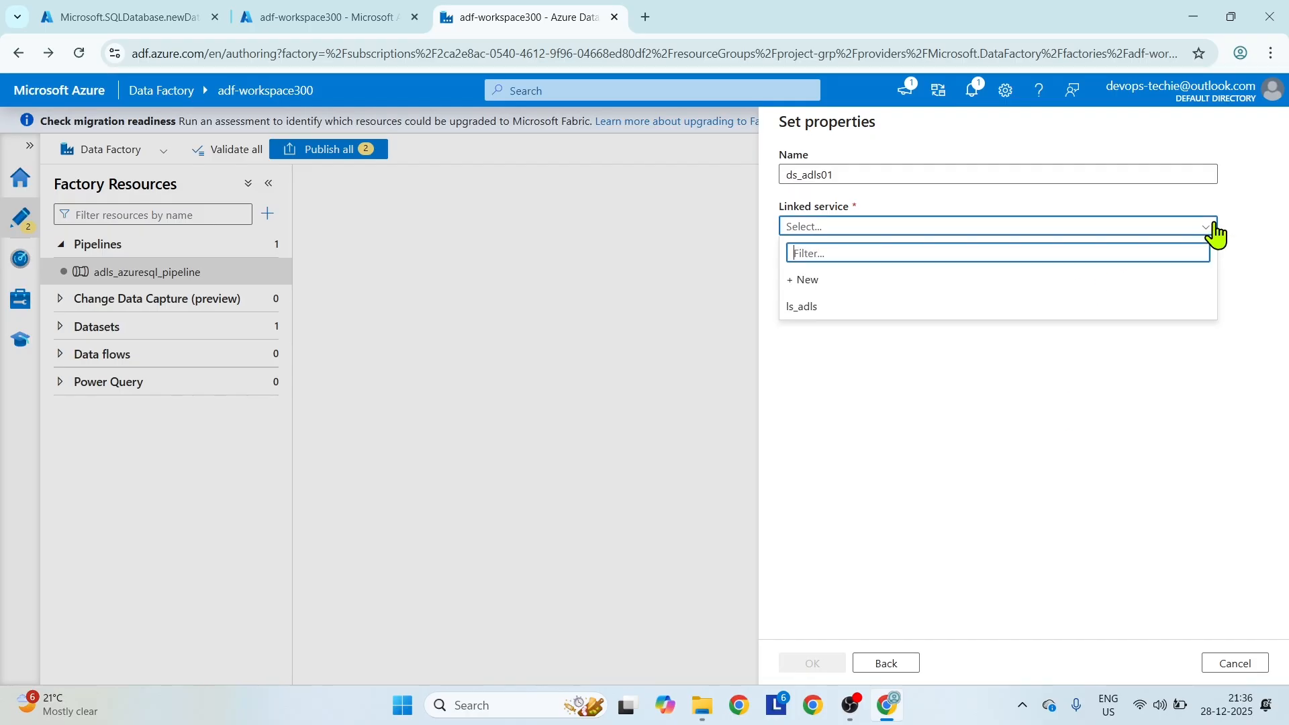
click(830, 282)
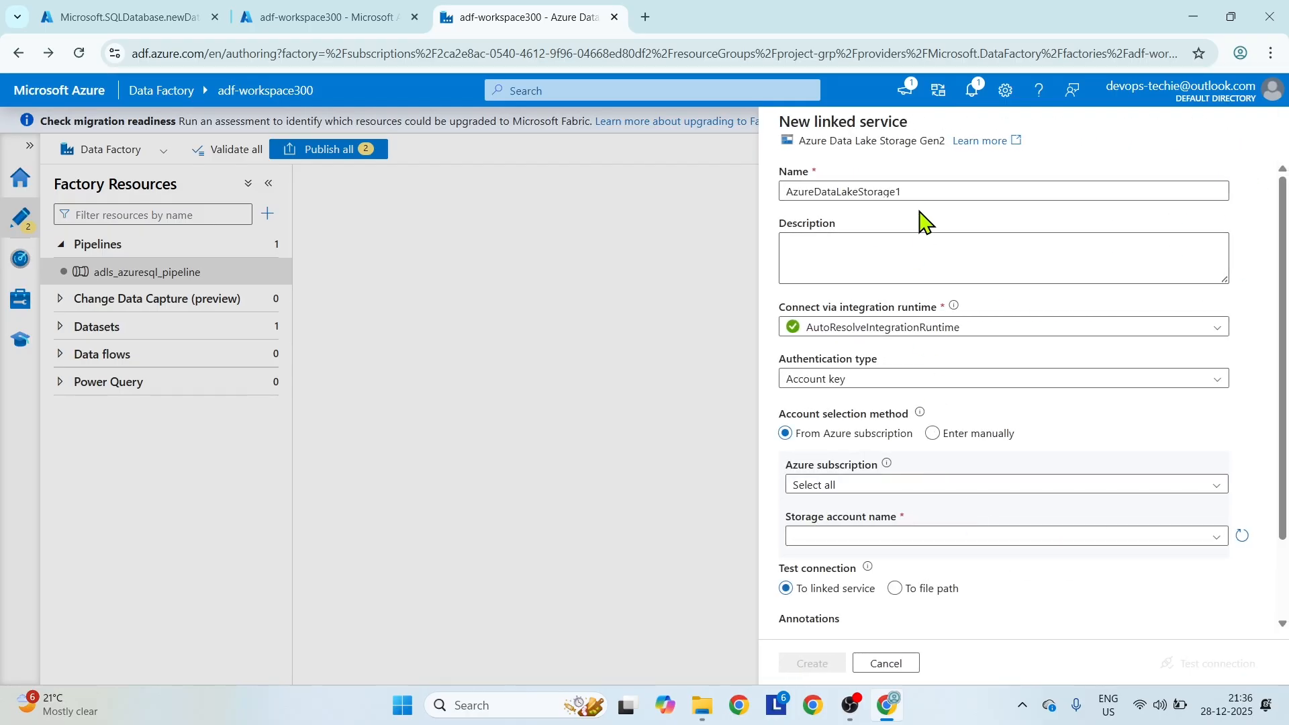
drag(915, 193, 739, 198)
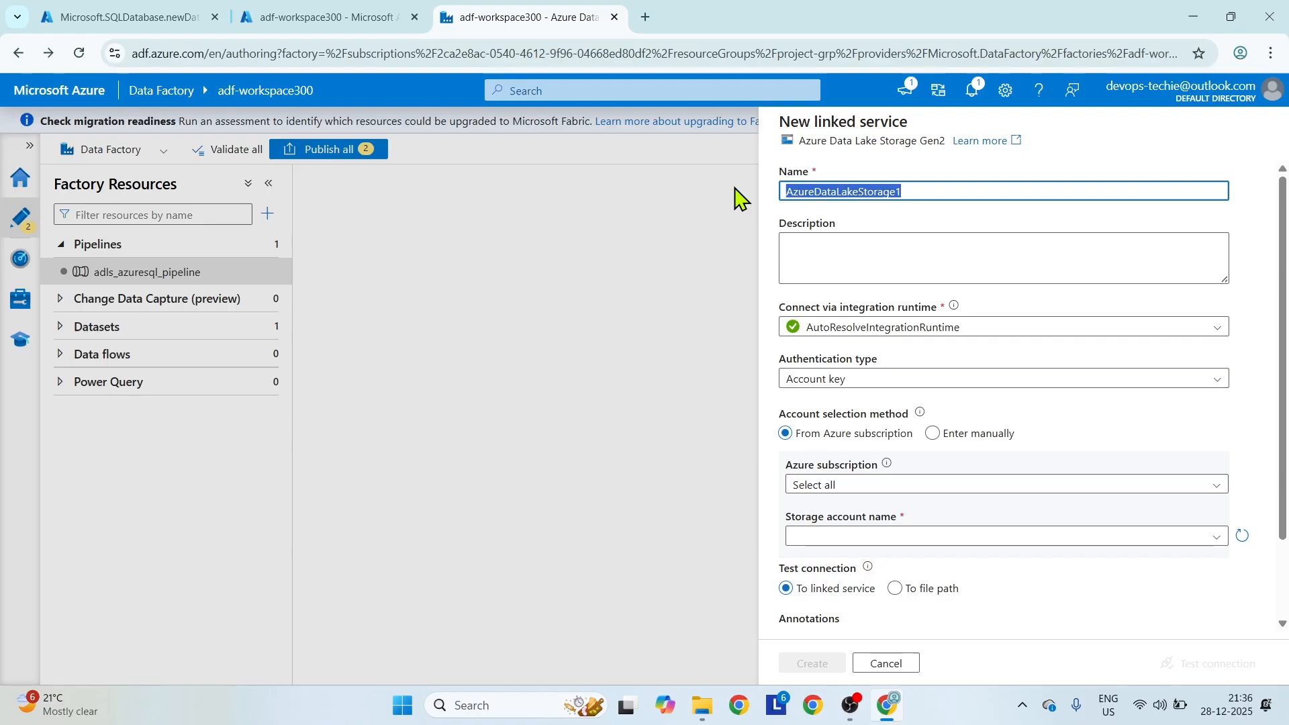
text(dls01)
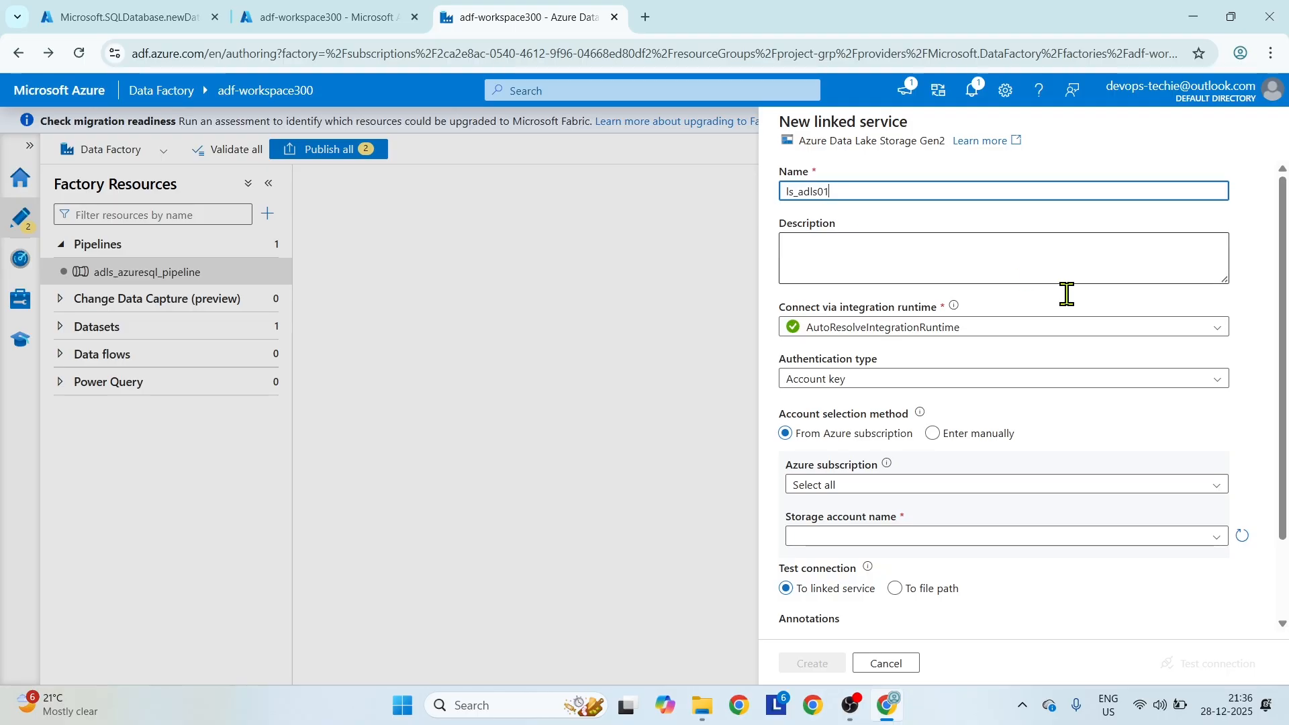
Choose the free trial subscription and the storage account adlsadf5000 for the ls_adls01 linked service.
scroll(1074, 430, down, 2)
scroll(1078, 433, down, 1)
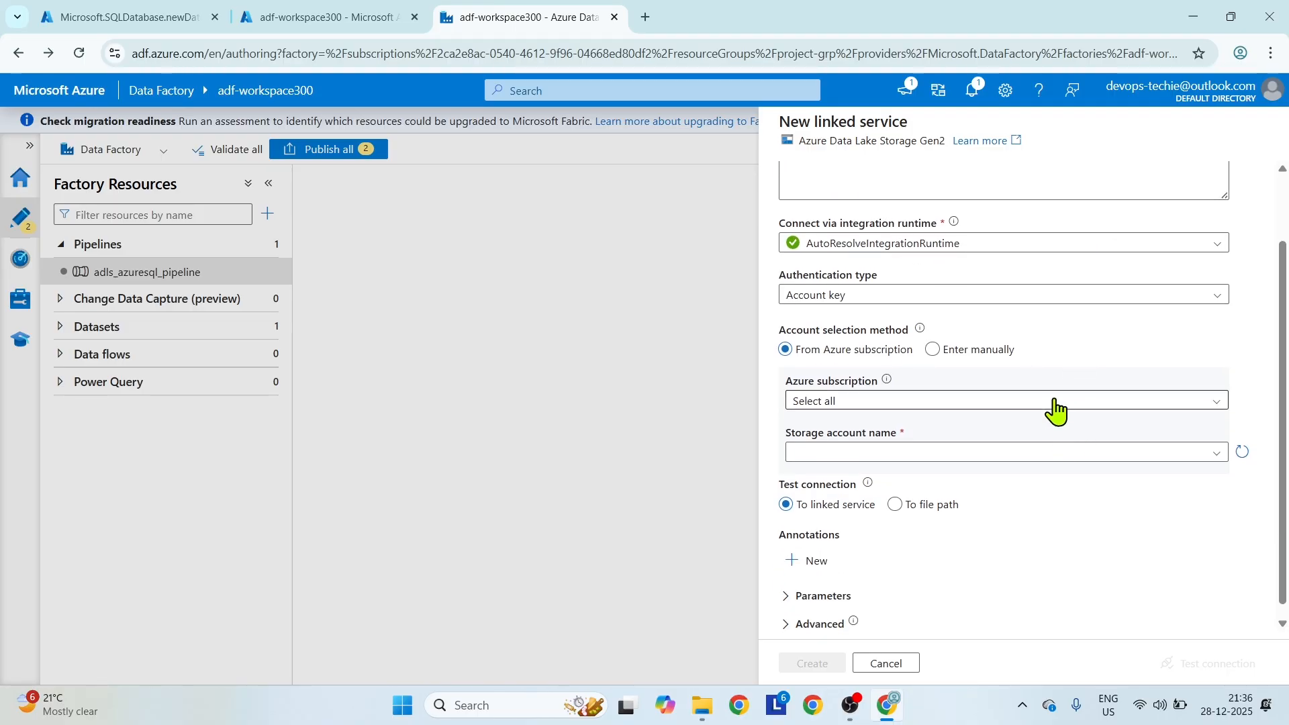
click(1054, 402)
click(970, 461)
click(1066, 459)
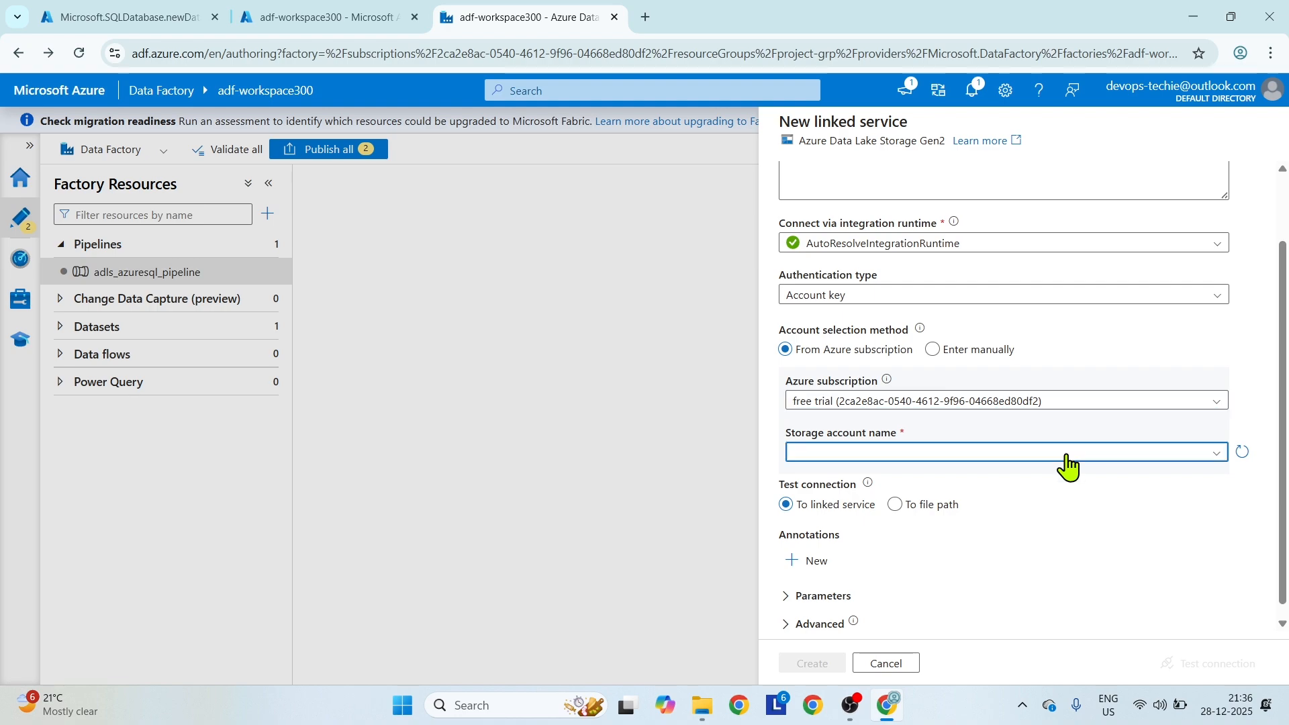
click(910, 487)
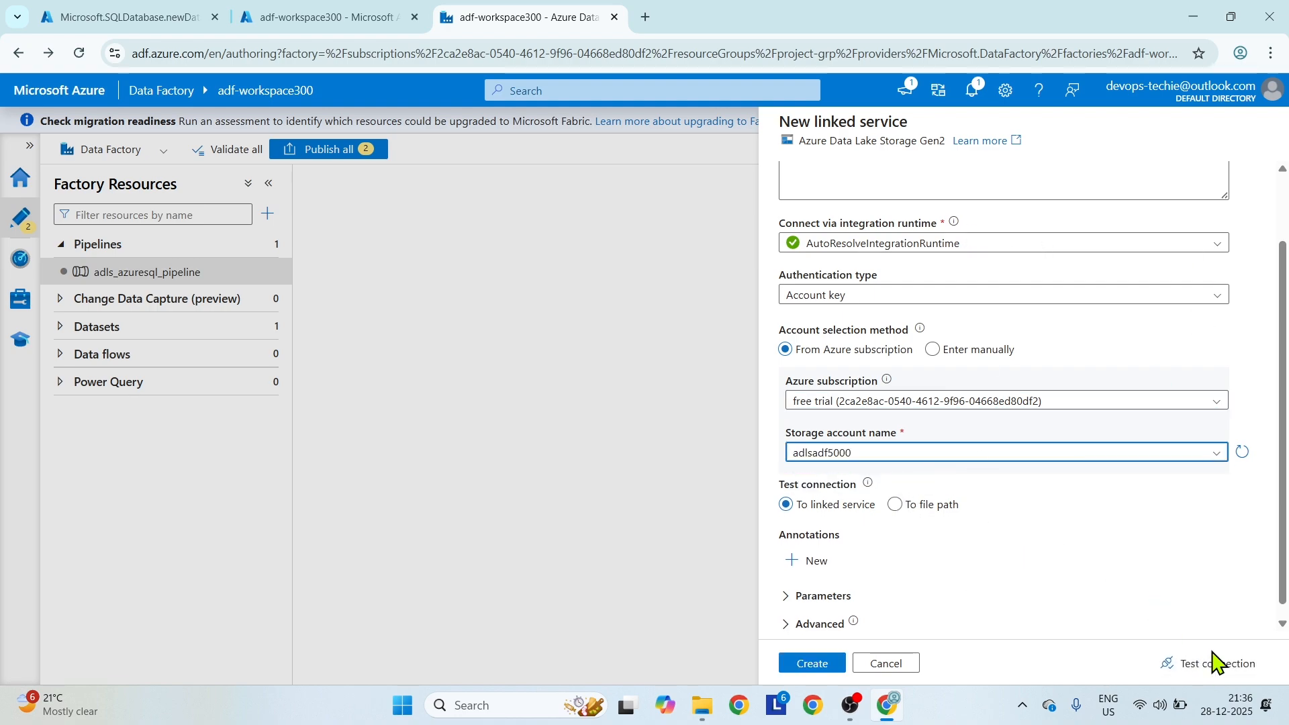
Test and create the ls_adls01 linked service, and create the ds_adls01 dataset with the demo container as its file path.
click(1201, 663)
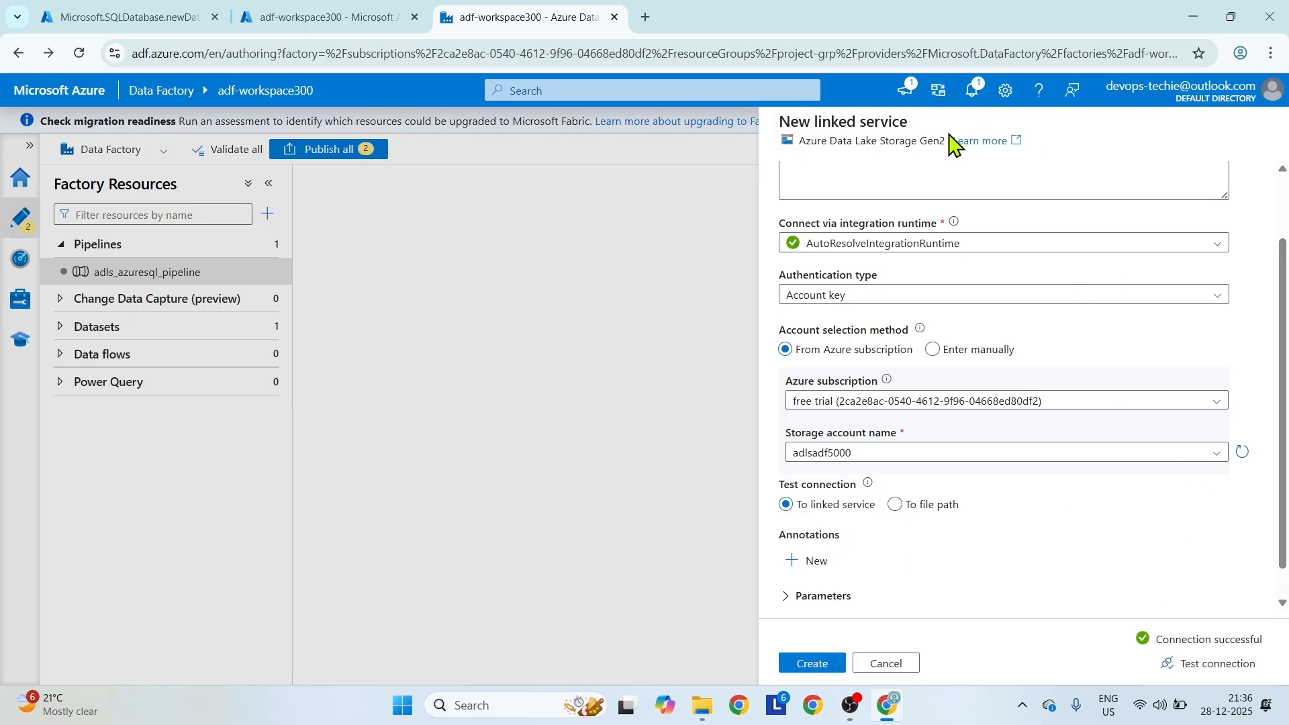
click(827, 663)
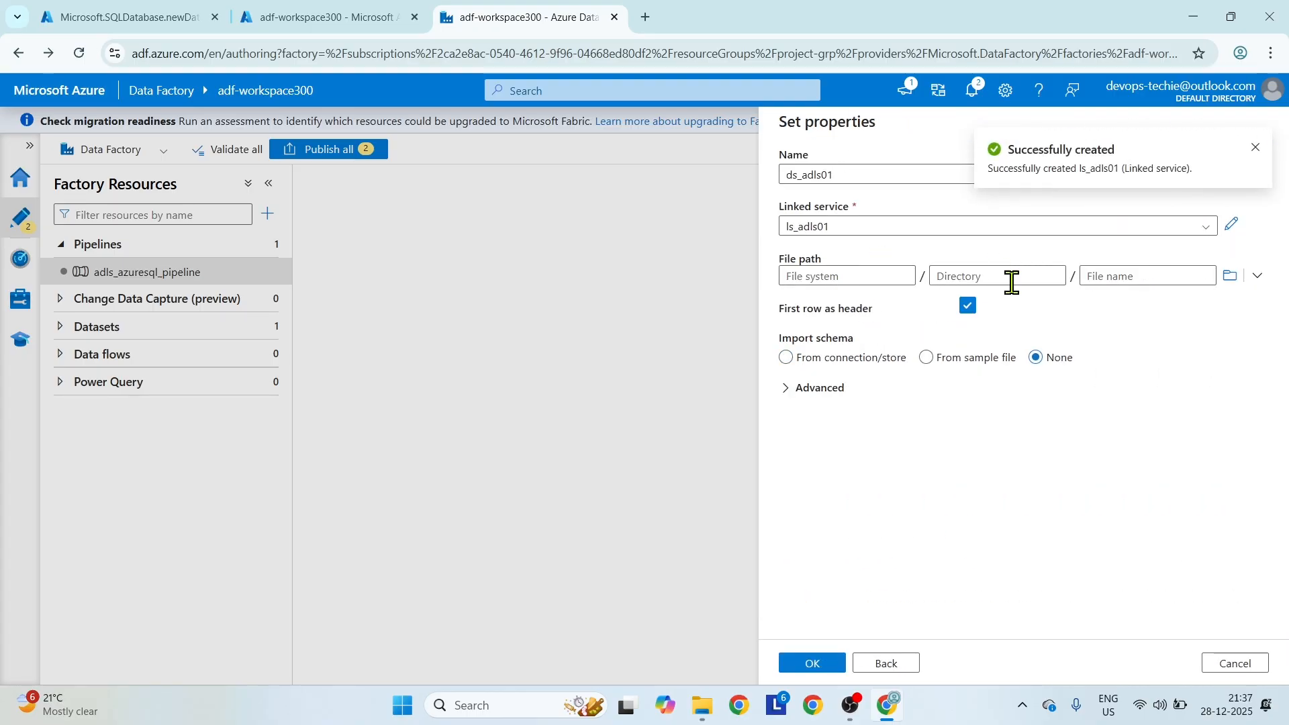
click(1230, 275)
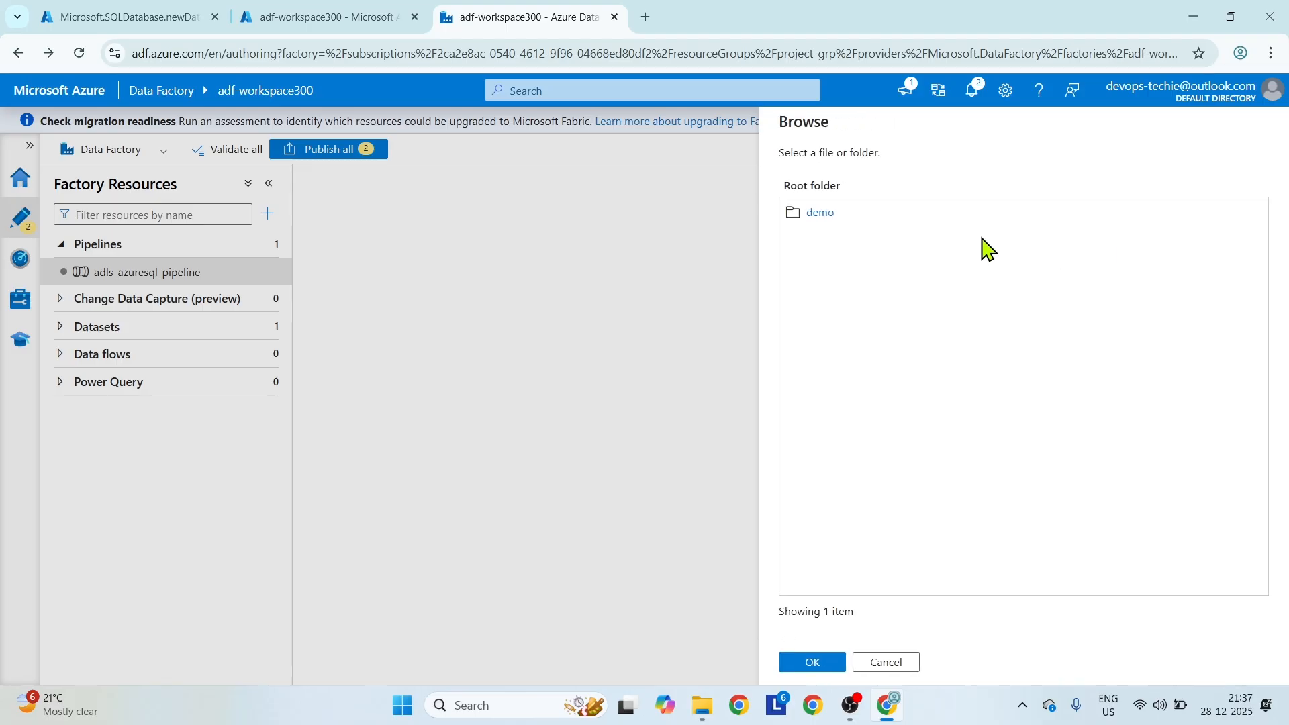
click(814, 212)
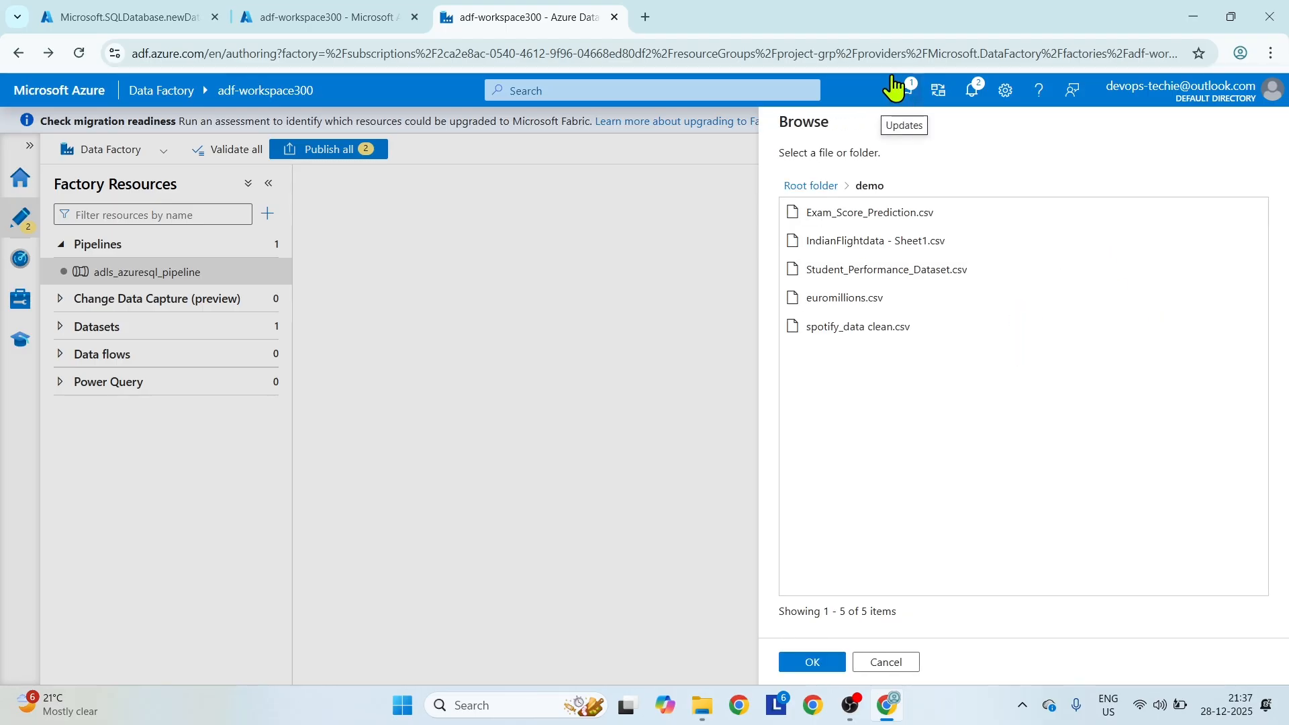
click(812, 663)
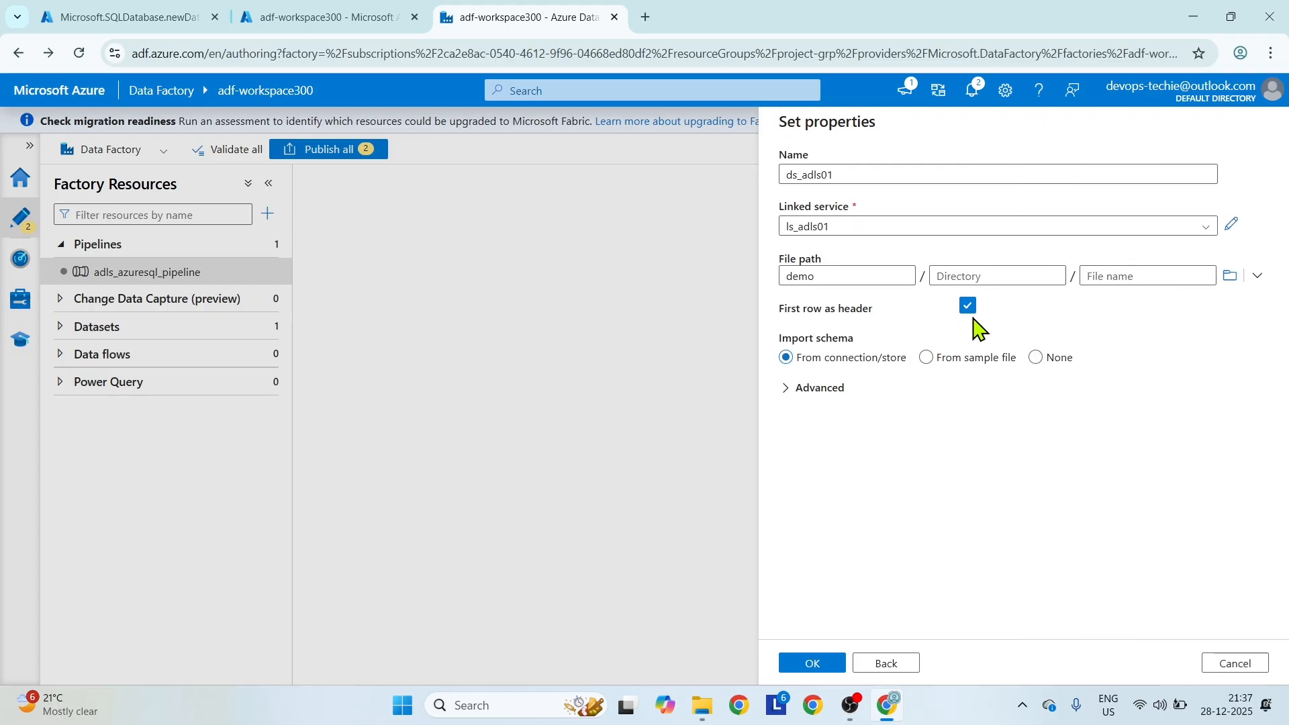
click(814, 663)
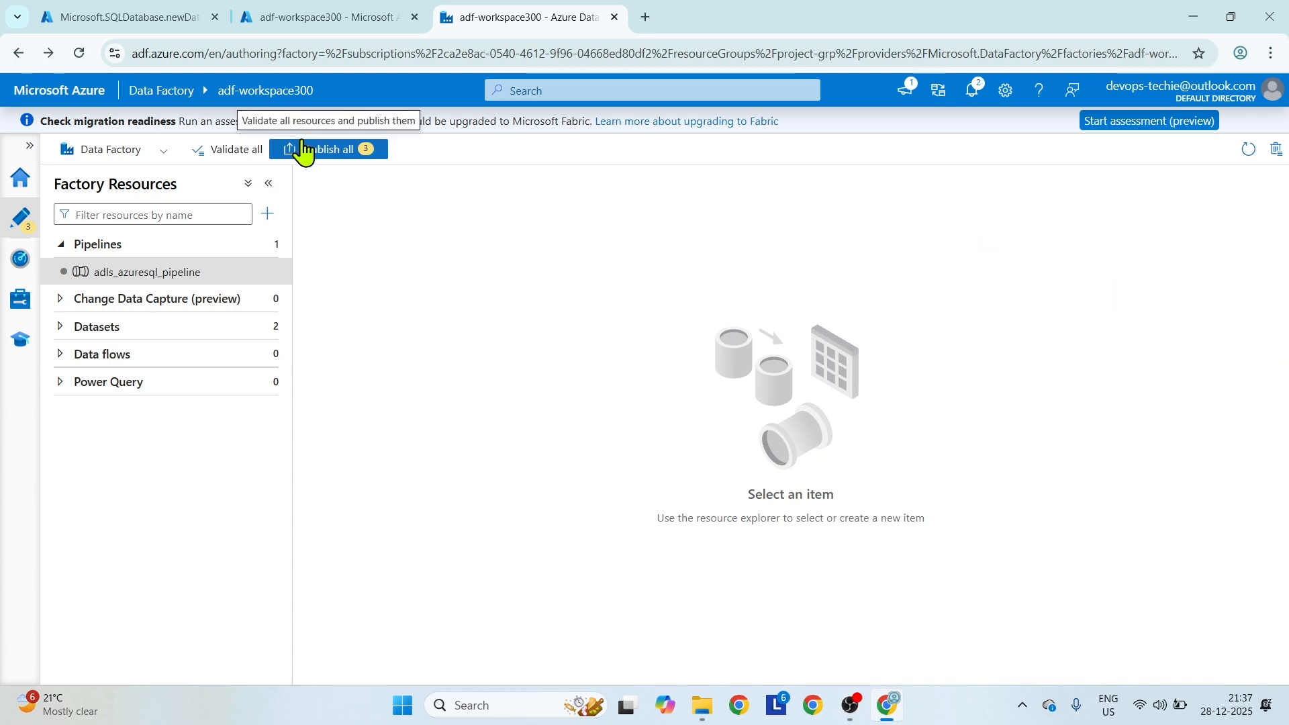
Reopen adls_azuresql_pipeline at the activities inside ForEach1 and rearrange Set variable1 and Copy data1 on the canvas.
click(180, 275)
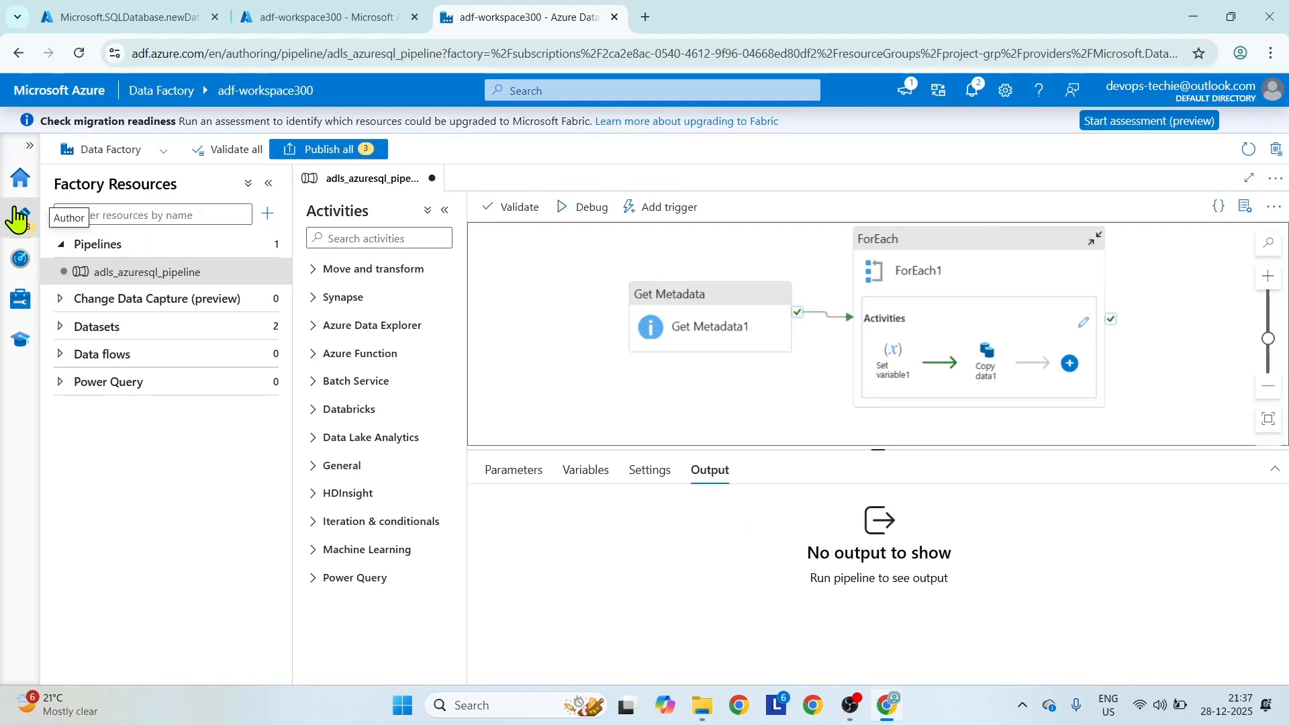
click(1244, 207)
click(1082, 324)
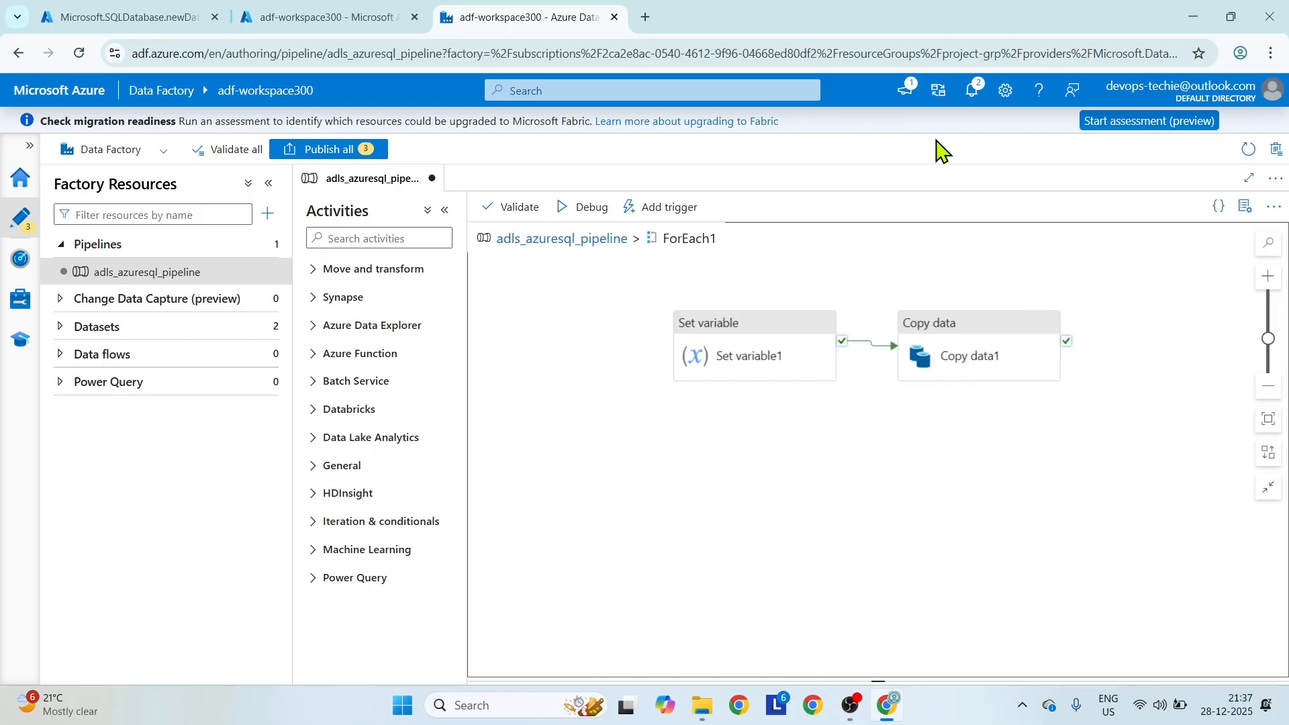
drag(745, 336, 693, 311)
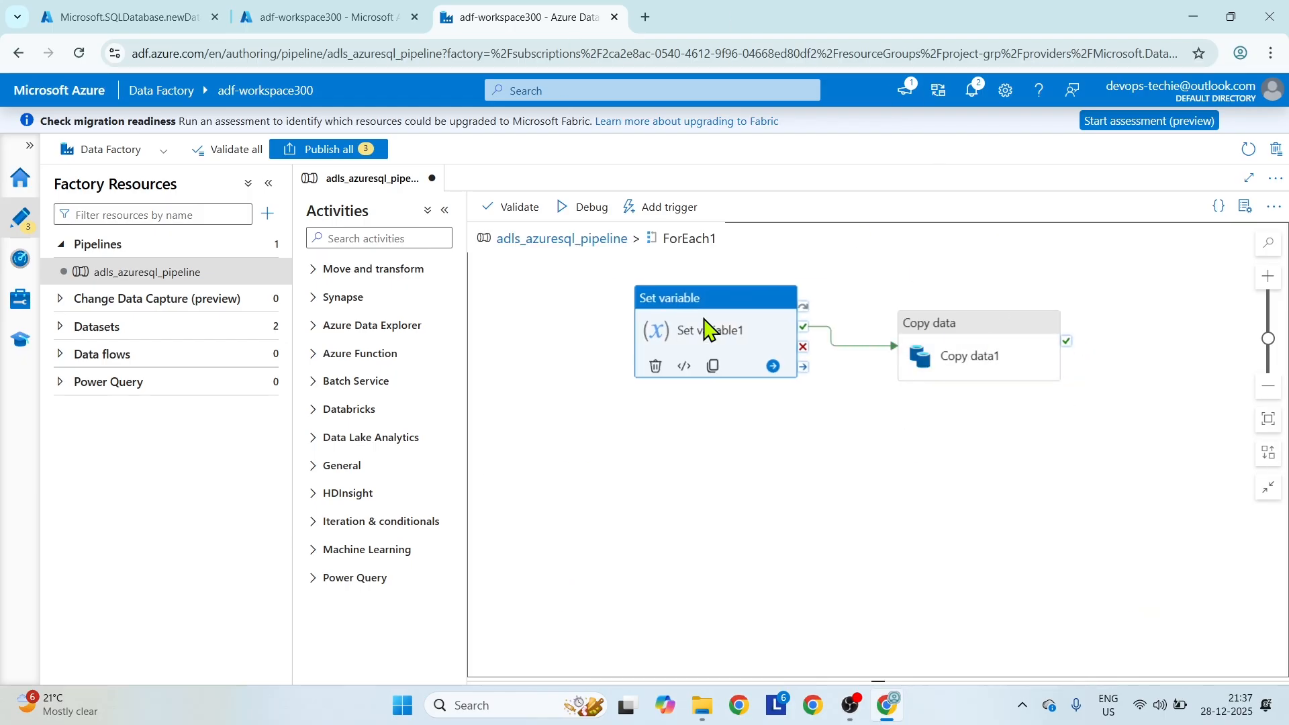
drag(955, 325, 959, 291)
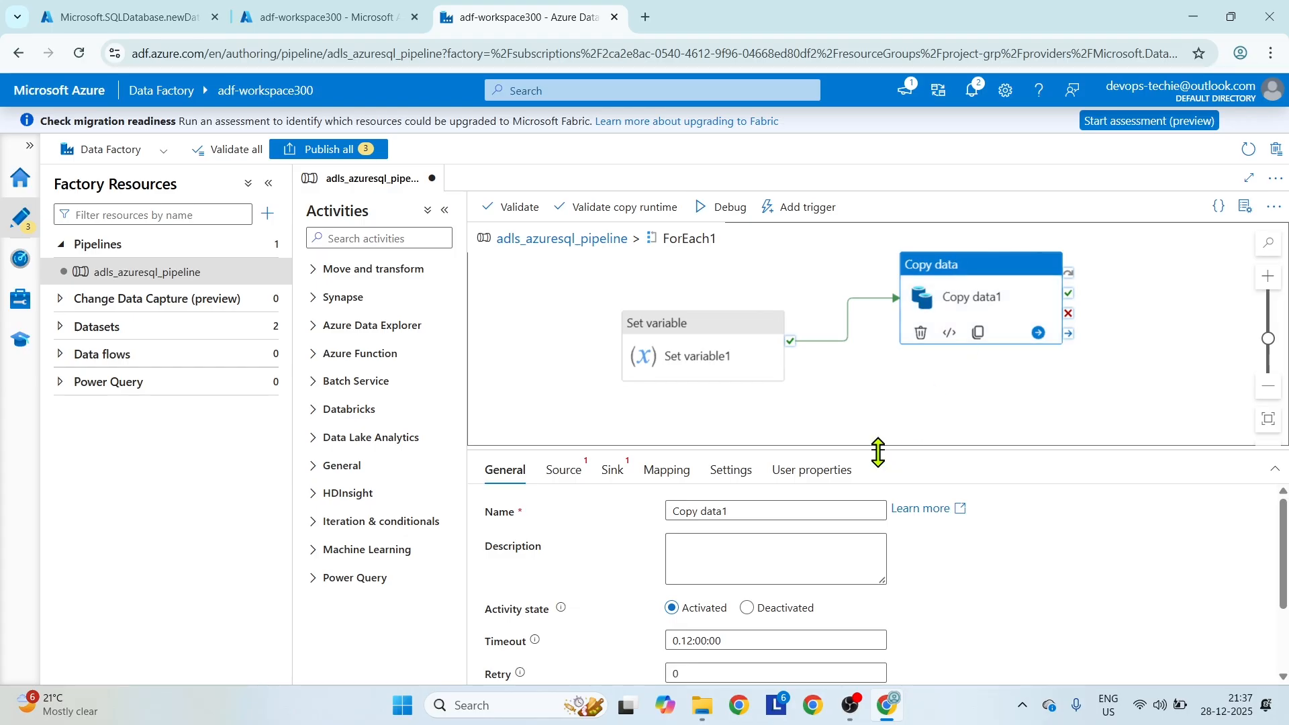
Choose ds_adls01 as the source dataset of the Copy data1 activity.
drag(878, 452, 878, 434)
click(567, 454)
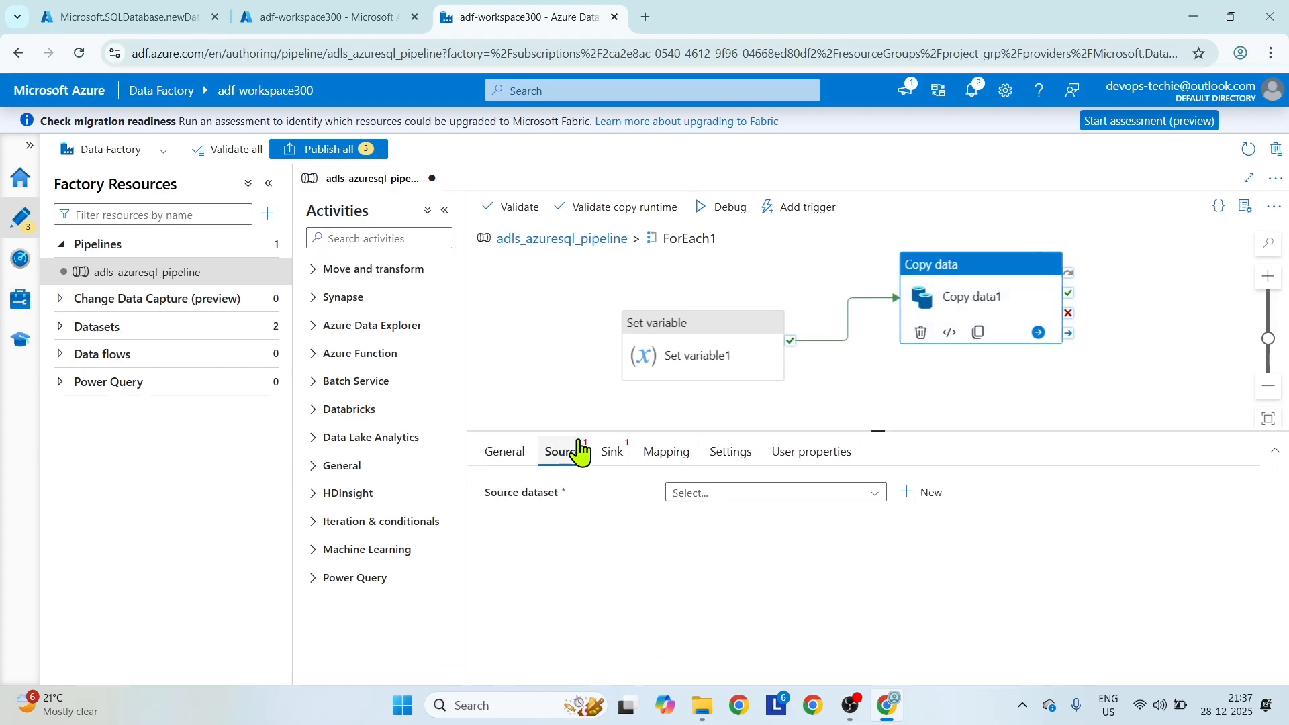
click(877, 494)
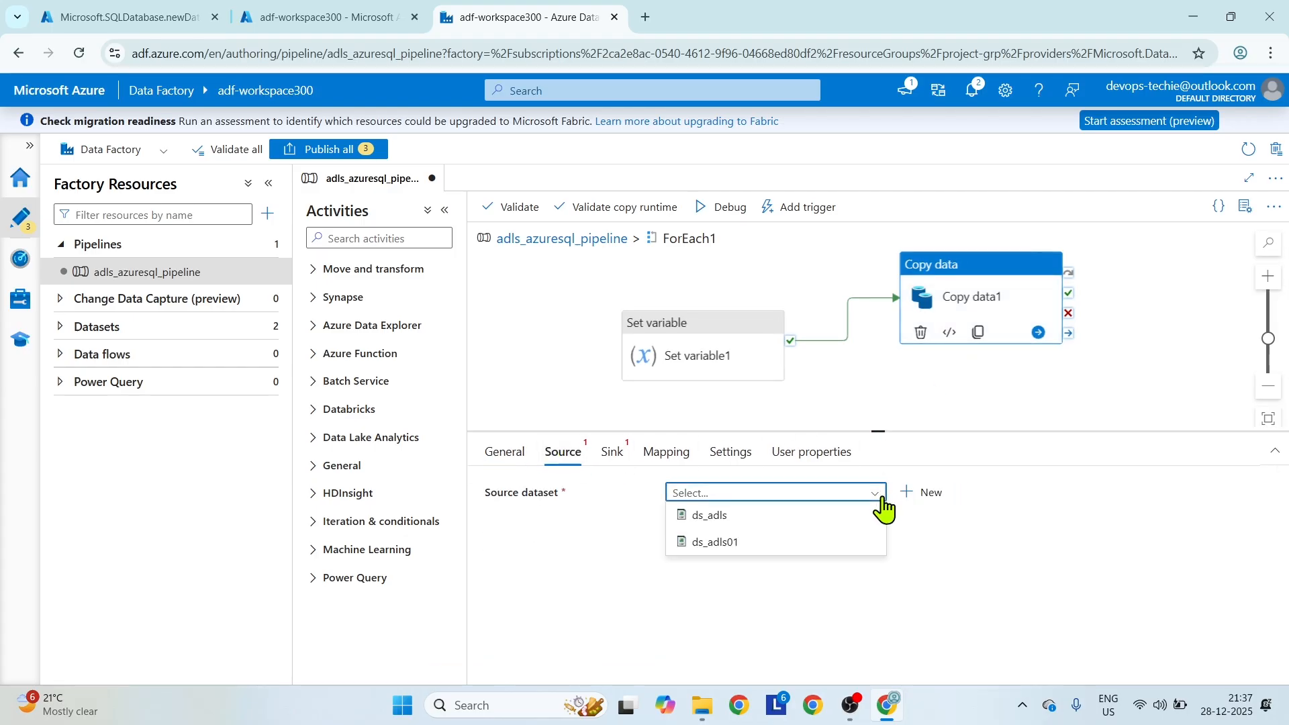
click(725, 545)
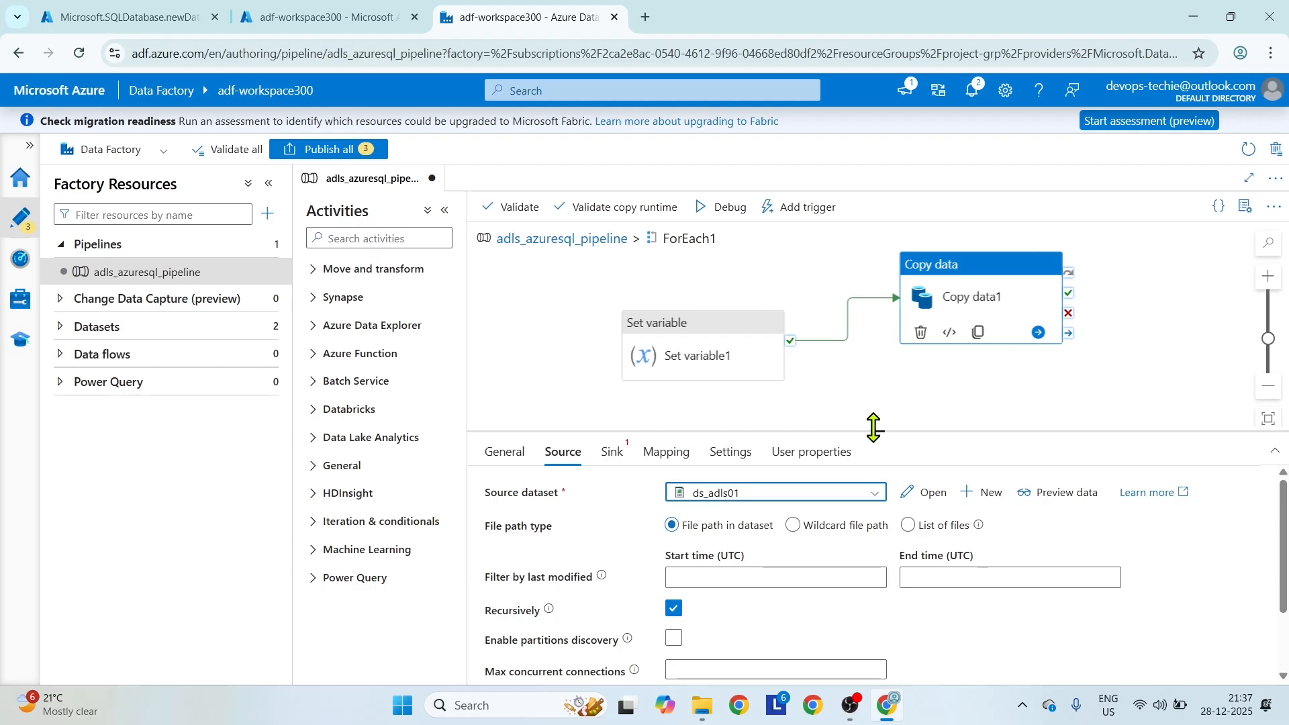
drag(874, 431, 878, 400)
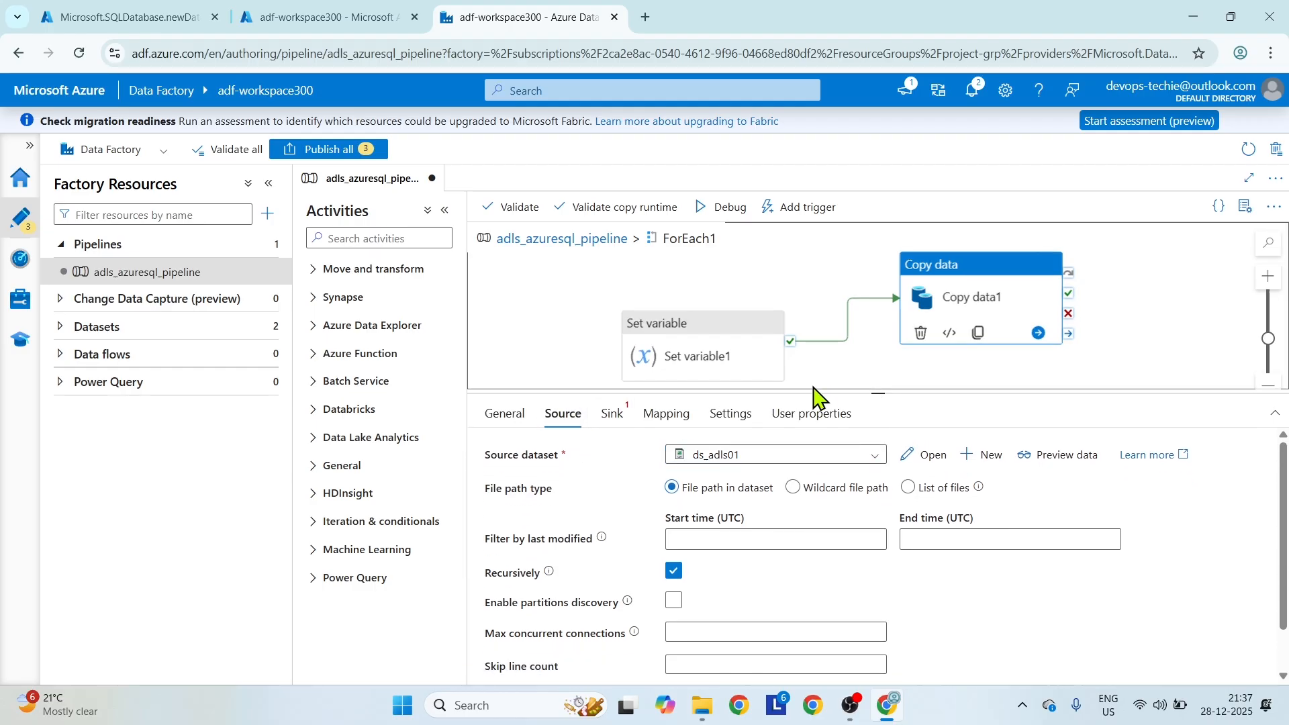
Open the ds_adls01 dataset and add a String parameter named allfile.
click(927, 457)
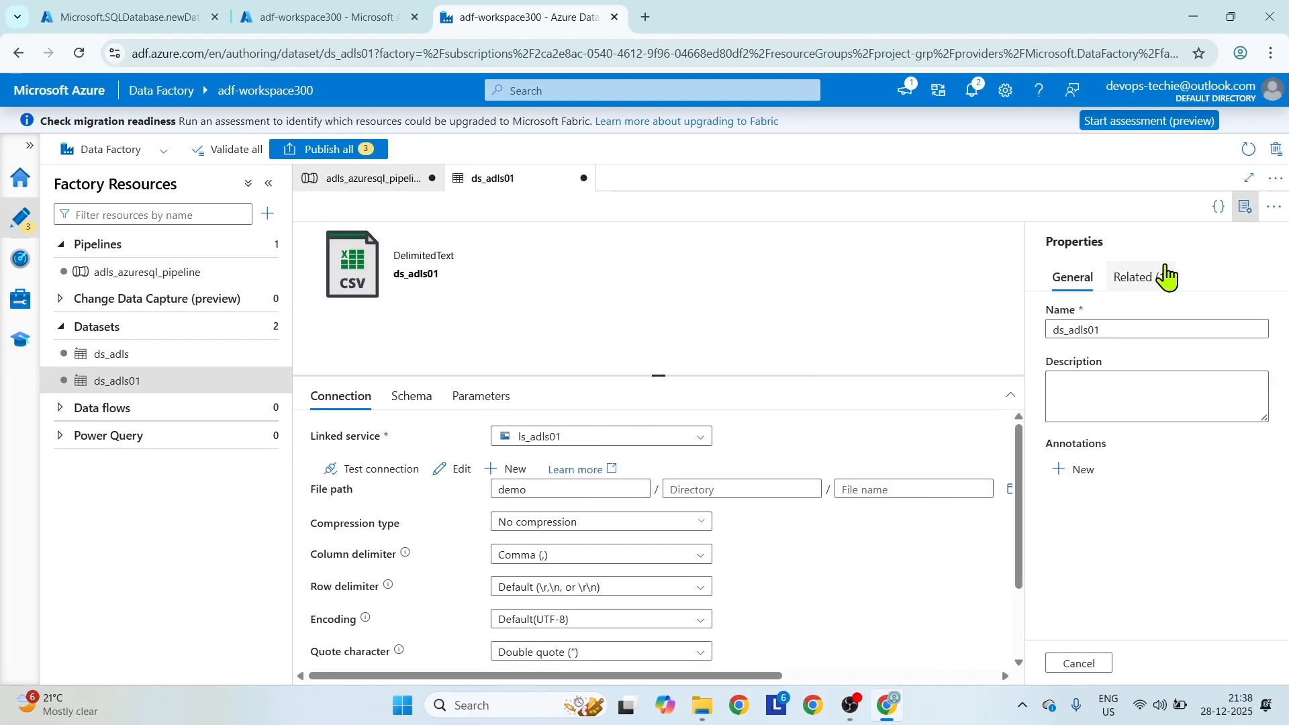
click(1245, 203)
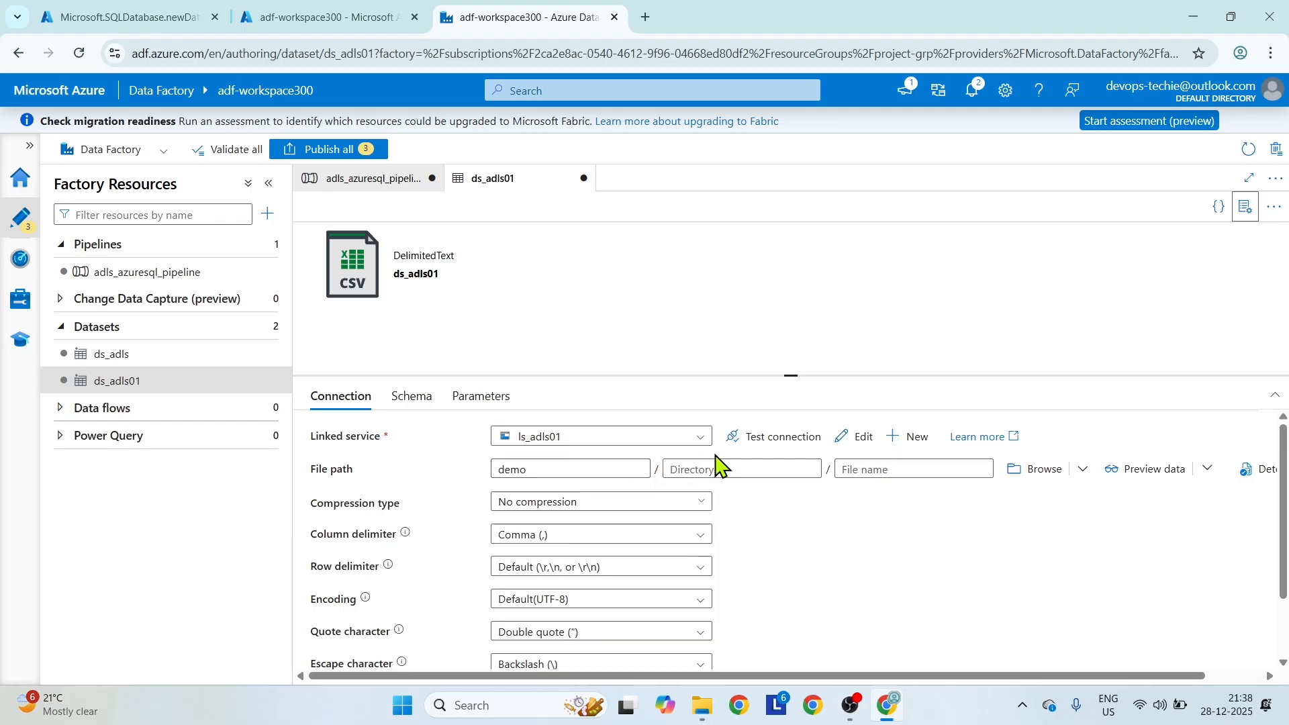
click(873, 468)
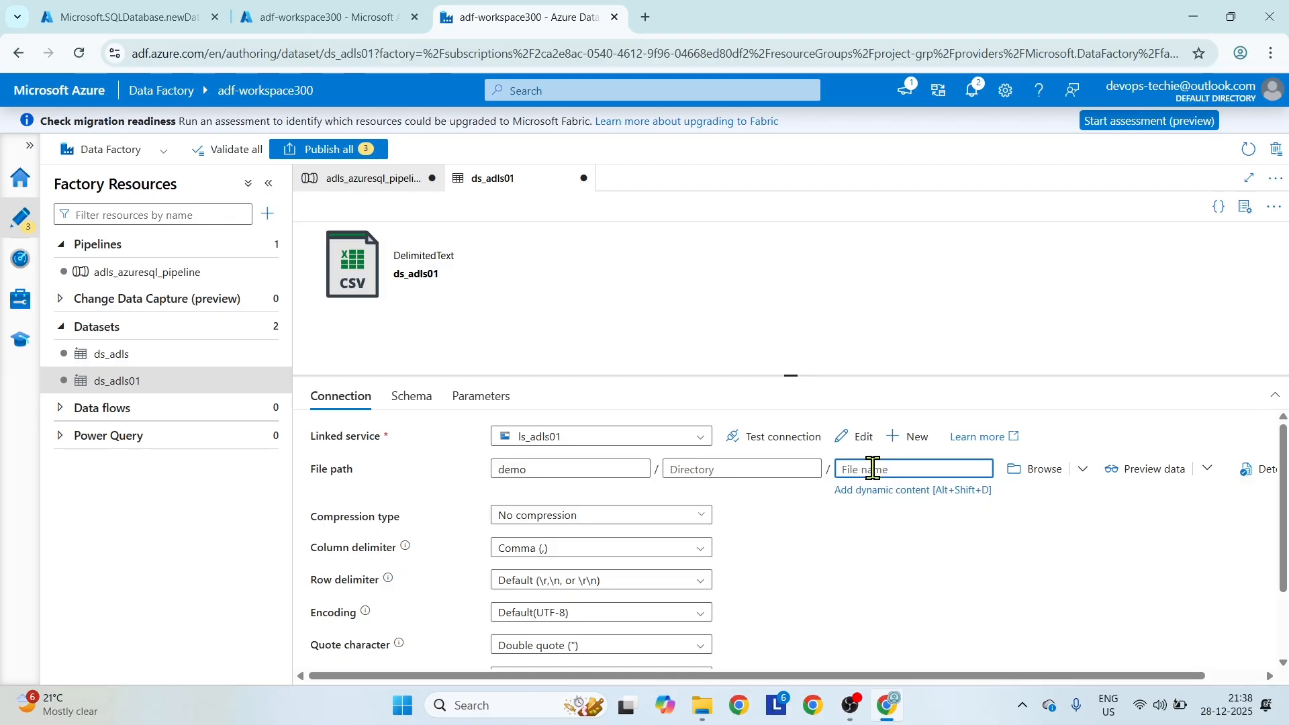
click(473, 401)
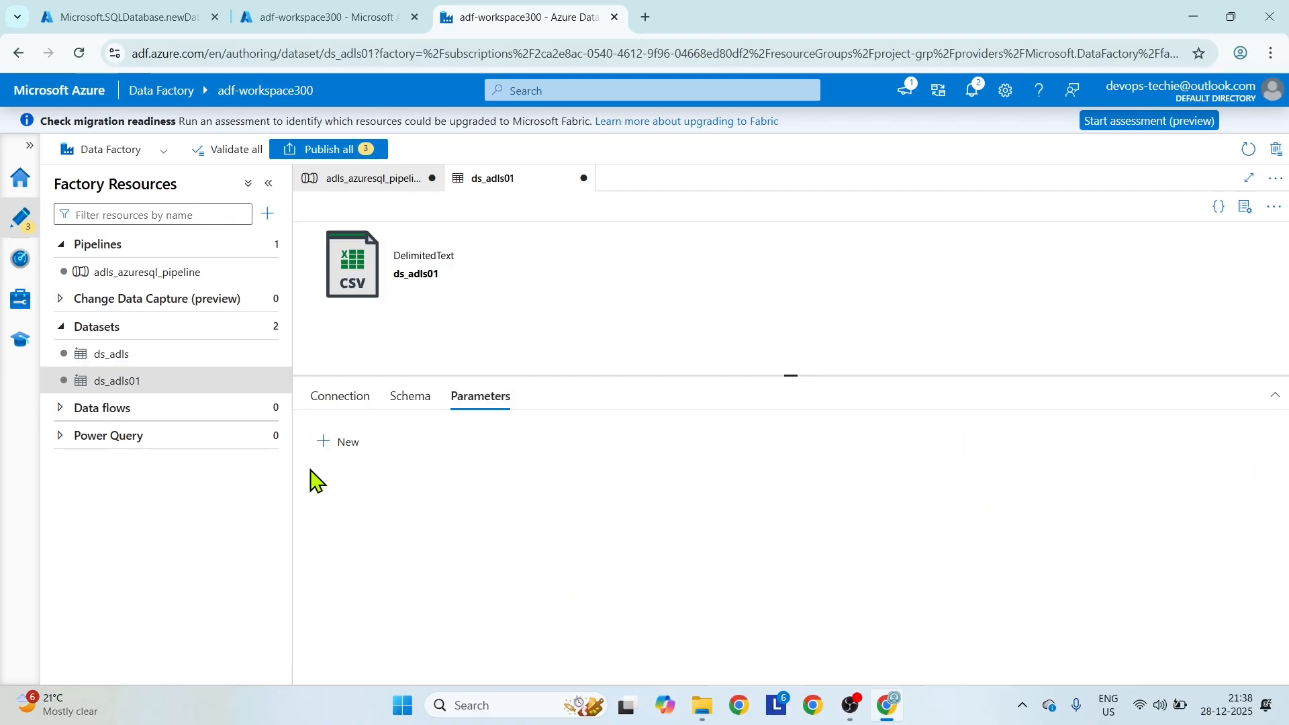
click(329, 443)
click(381, 498)
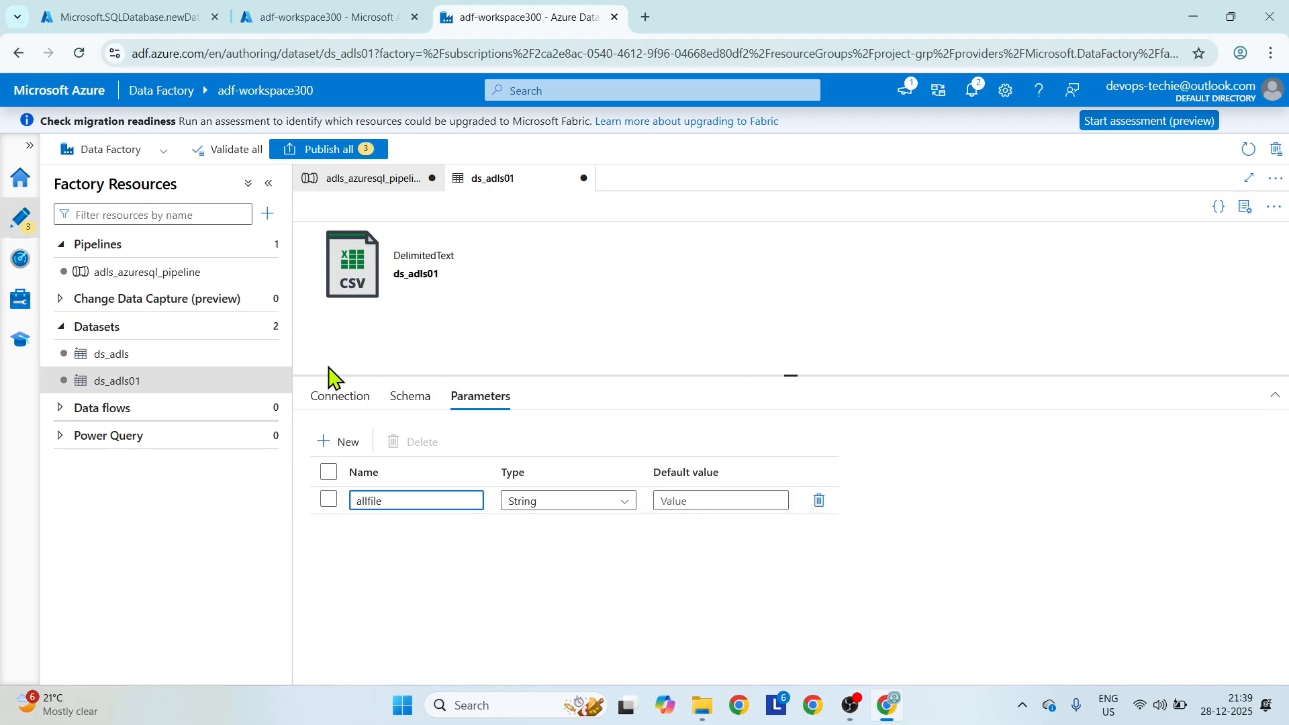
click(349, 401)
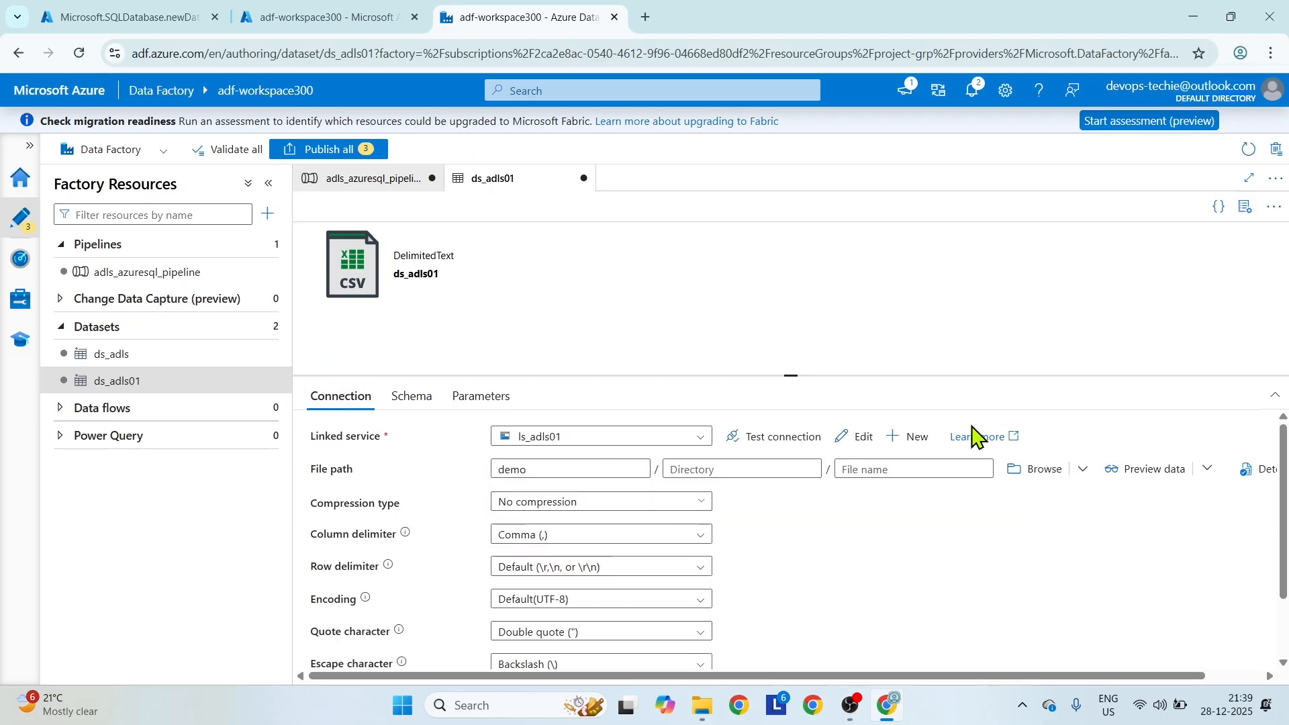
click(926, 469)
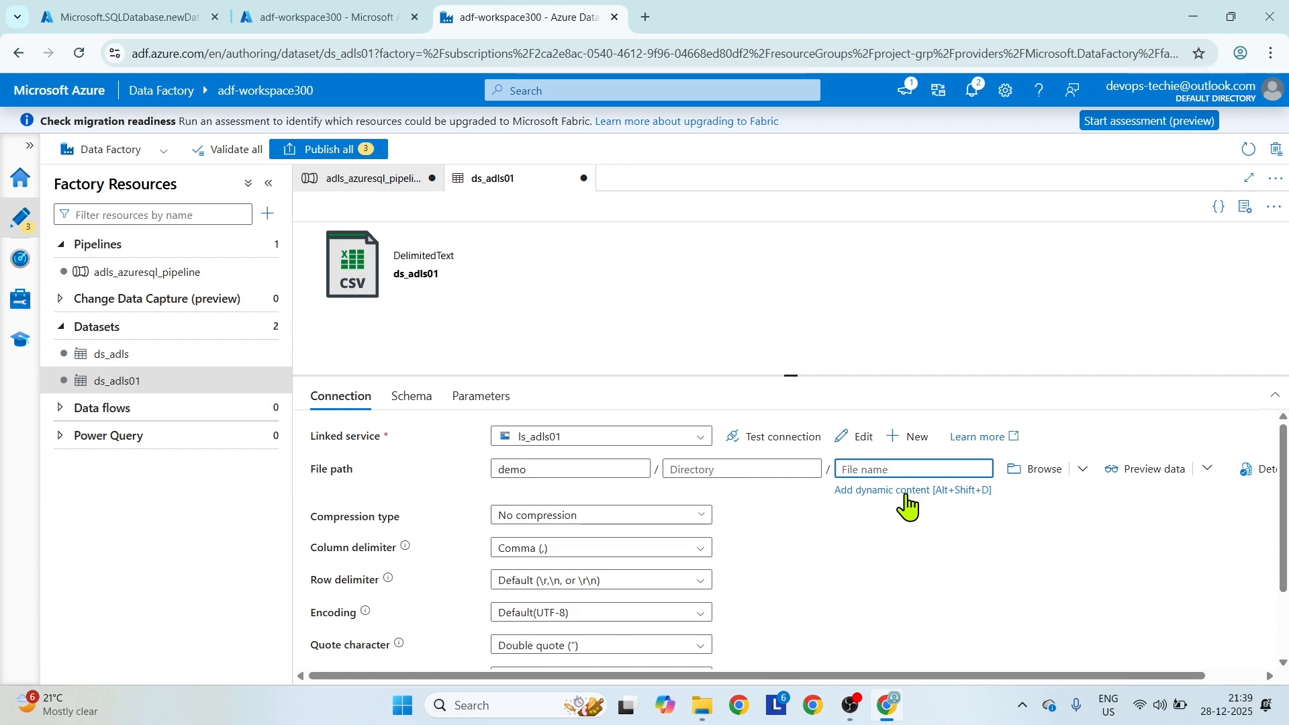
click(906, 491)
click(853, 452)
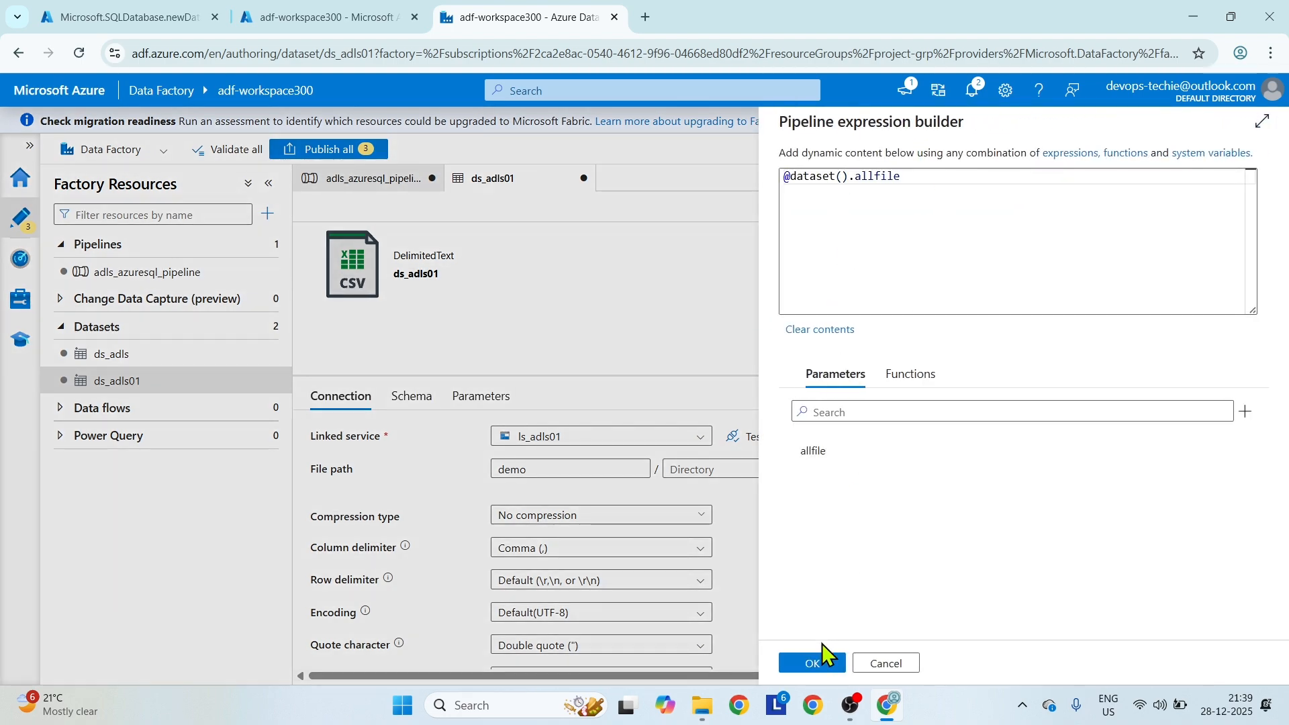
click(830, 664)
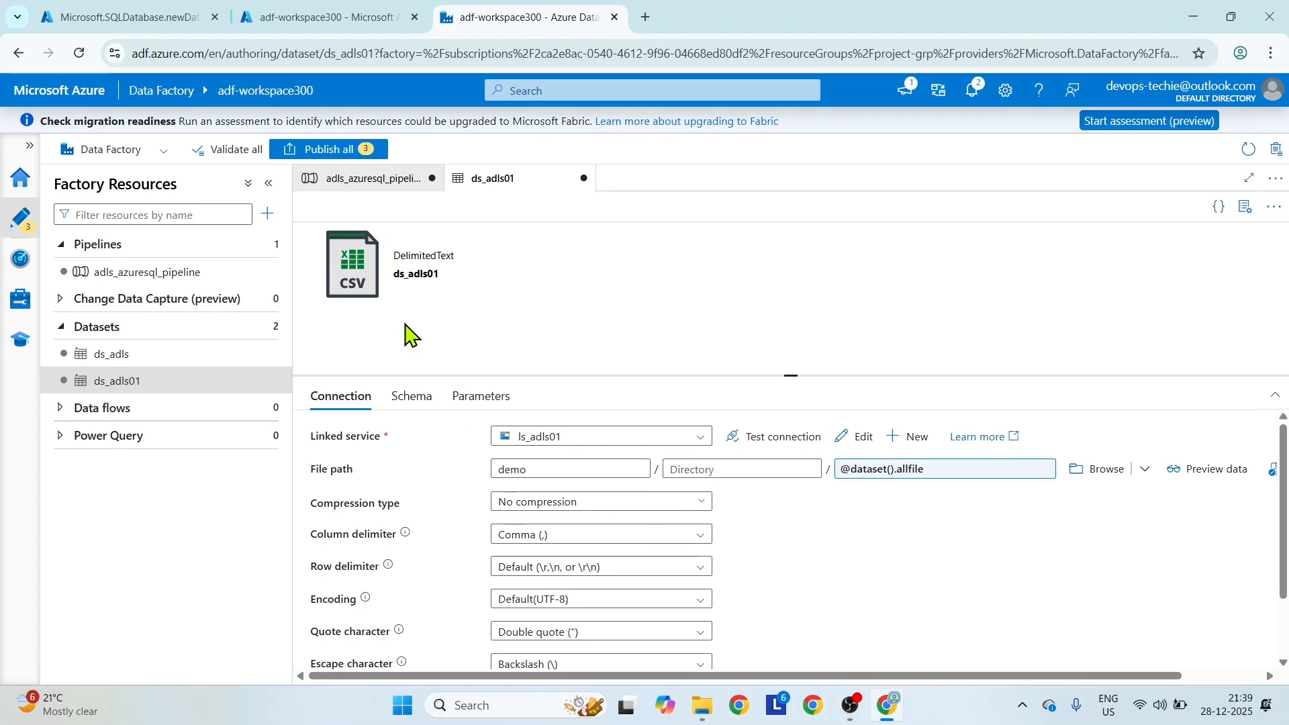
Return to adls_azuresql_pipeline and open the expression builder for the allfile dataset property in Copy data1's source.
click(386, 178)
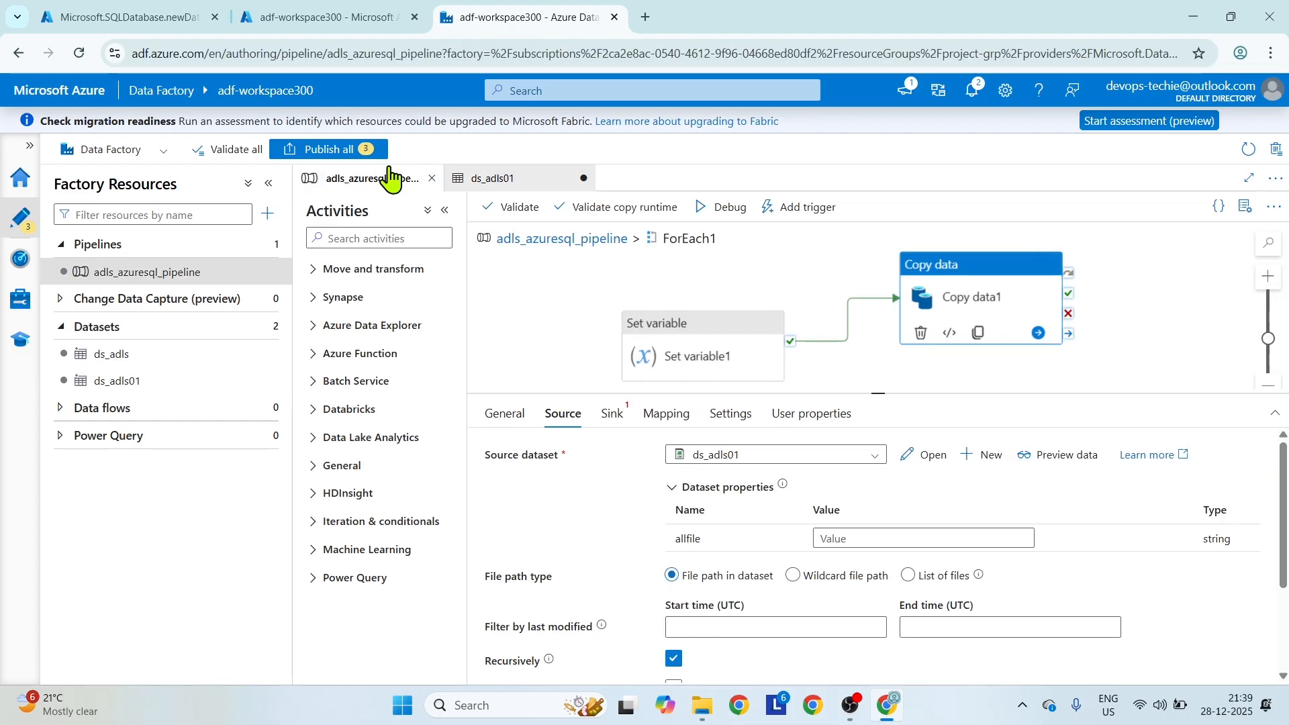
click(893, 537)
click(893, 556)
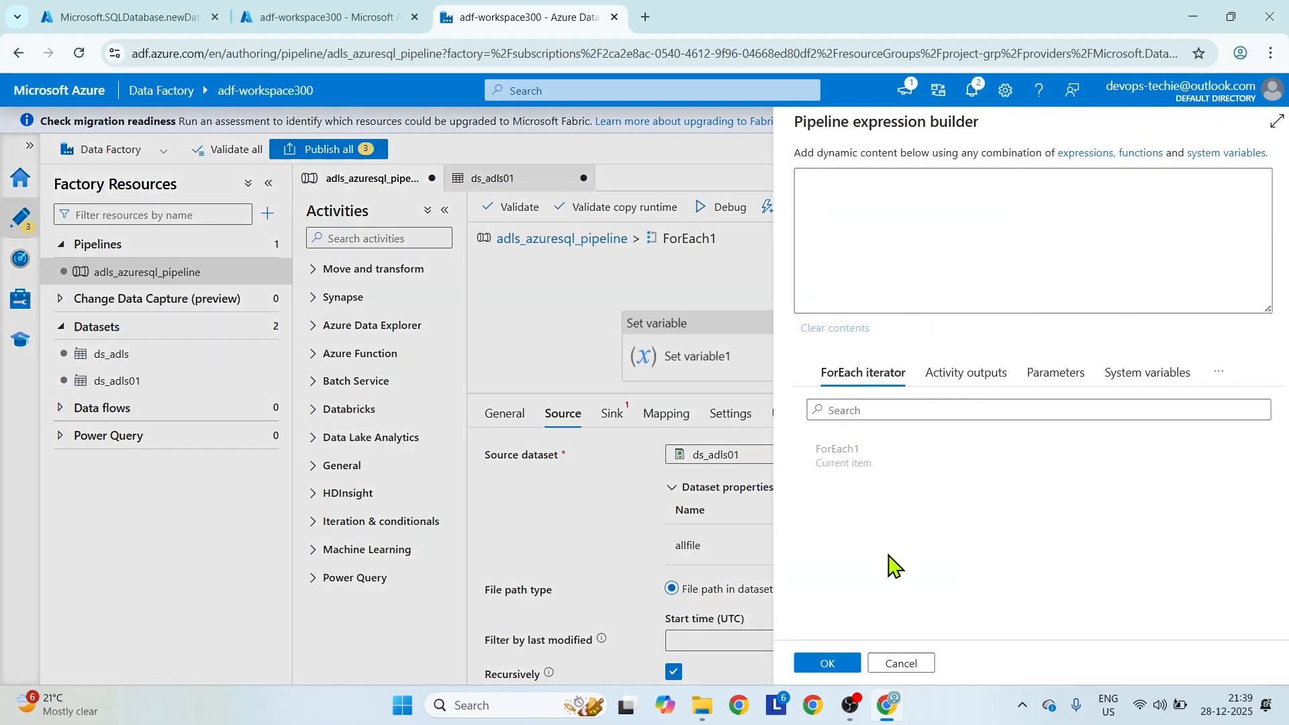
click(840, 464)
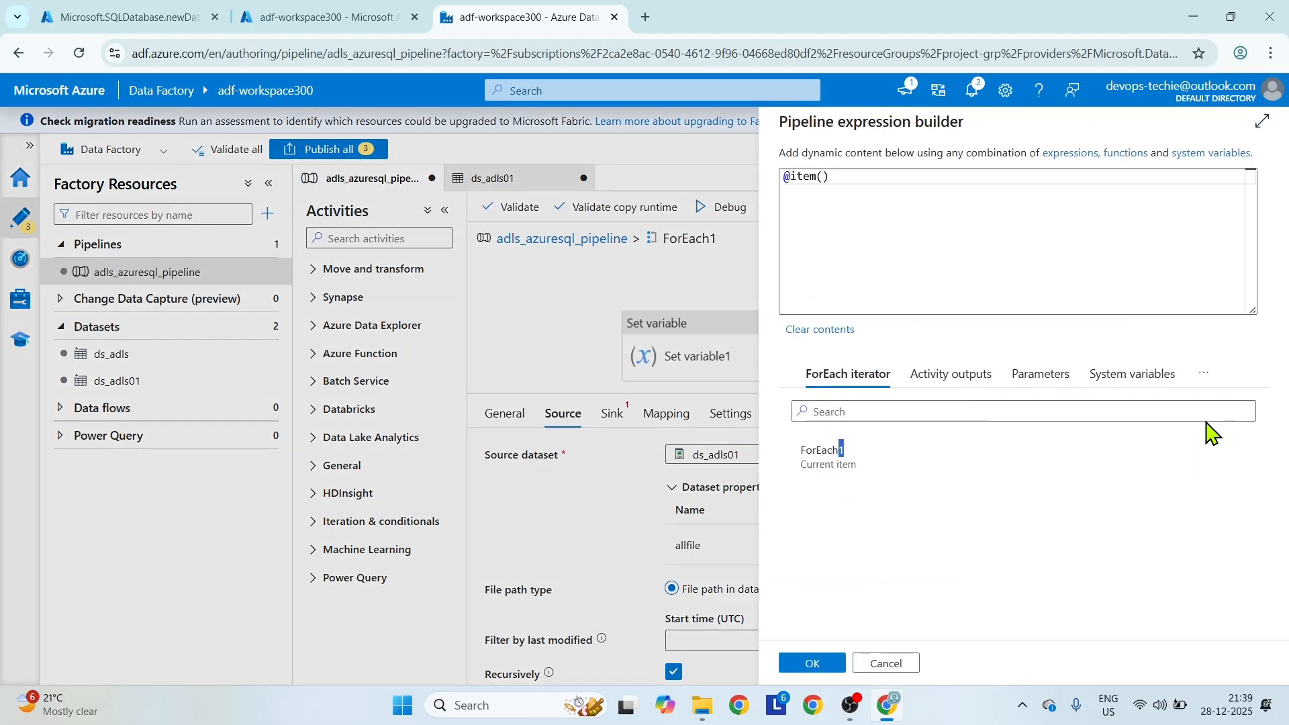
click(891, 180)
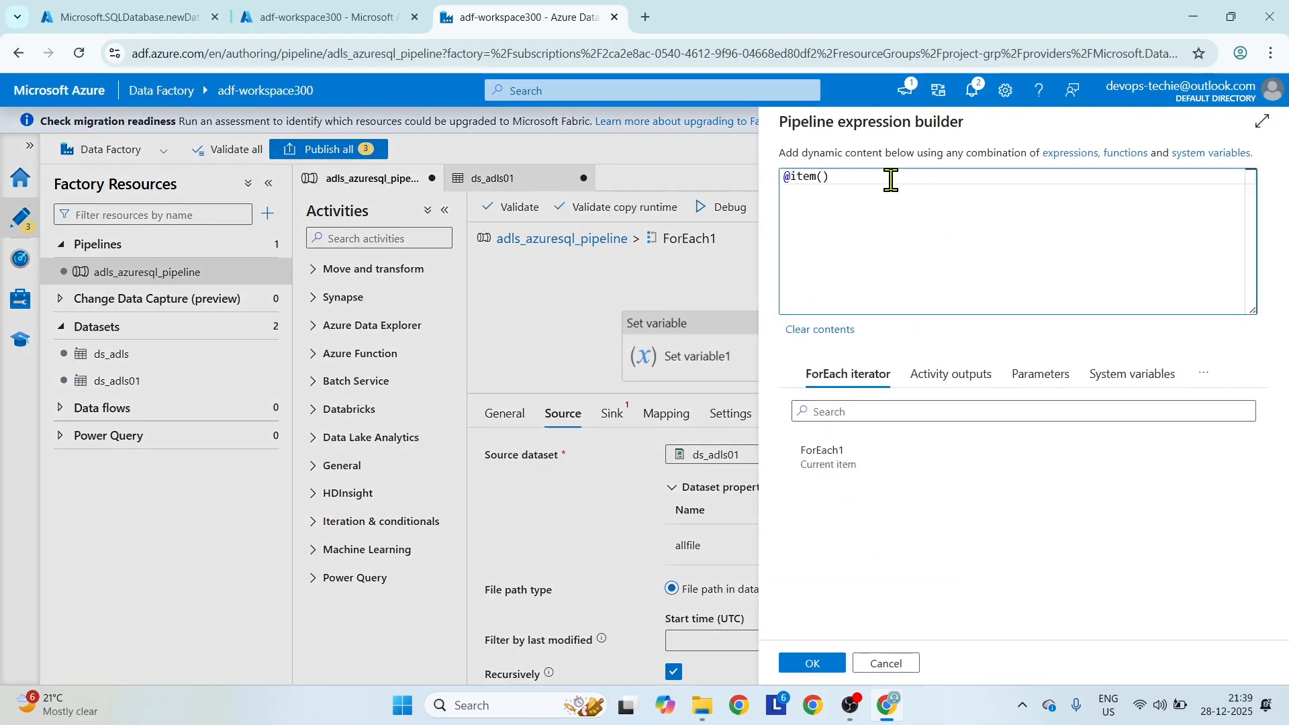
key(BackSpace)
key(BackSpace)
key(BackSpace)
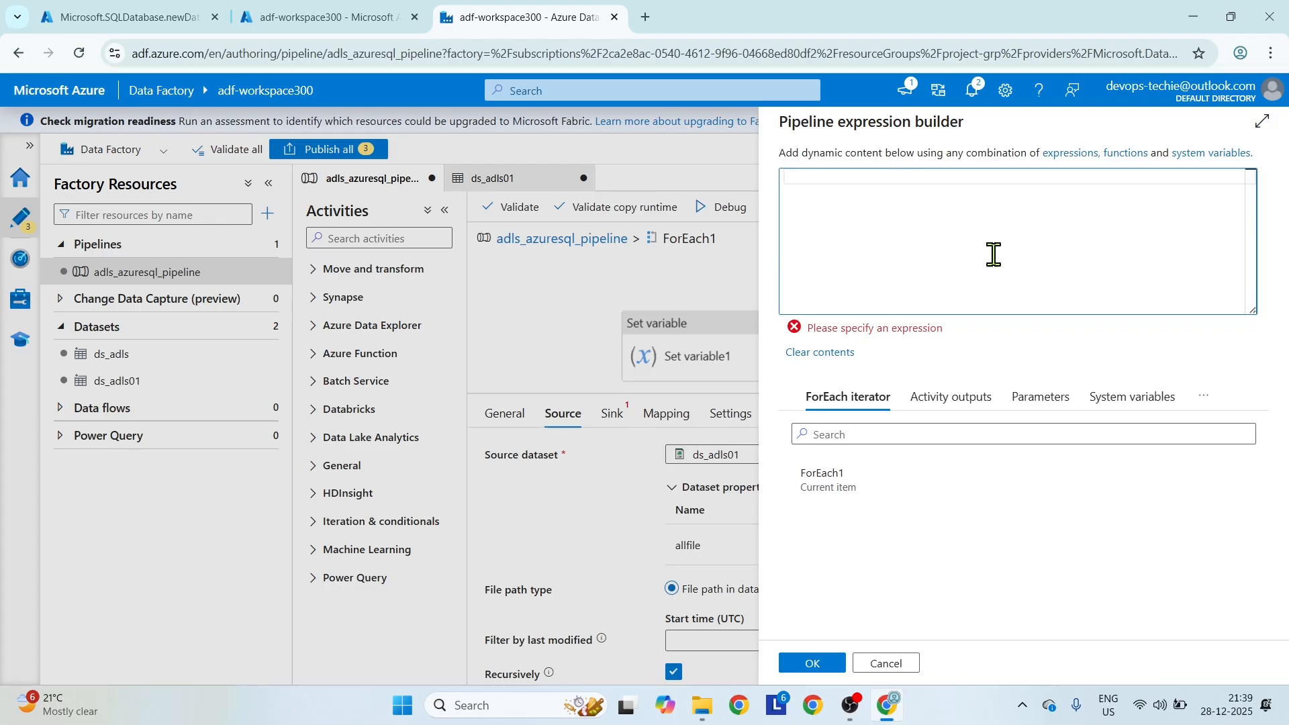
click(1203, 397)
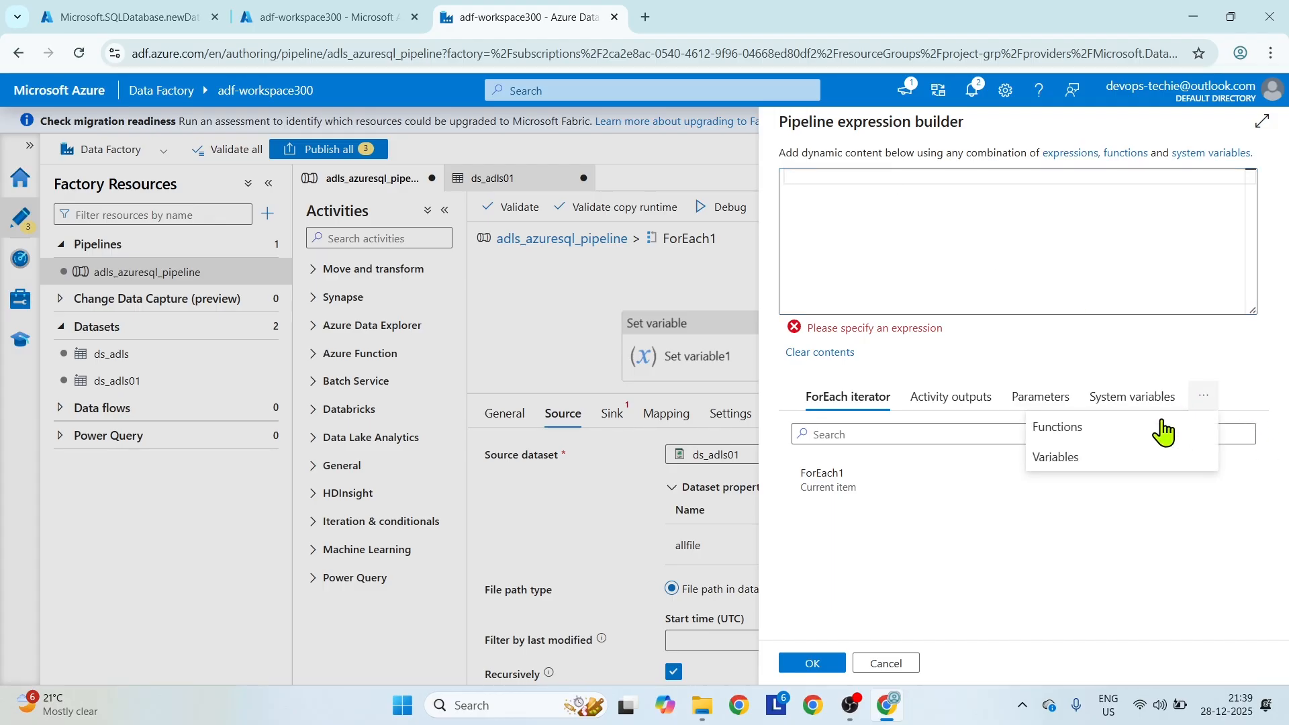
click(1070, 458)
click(815, 481)
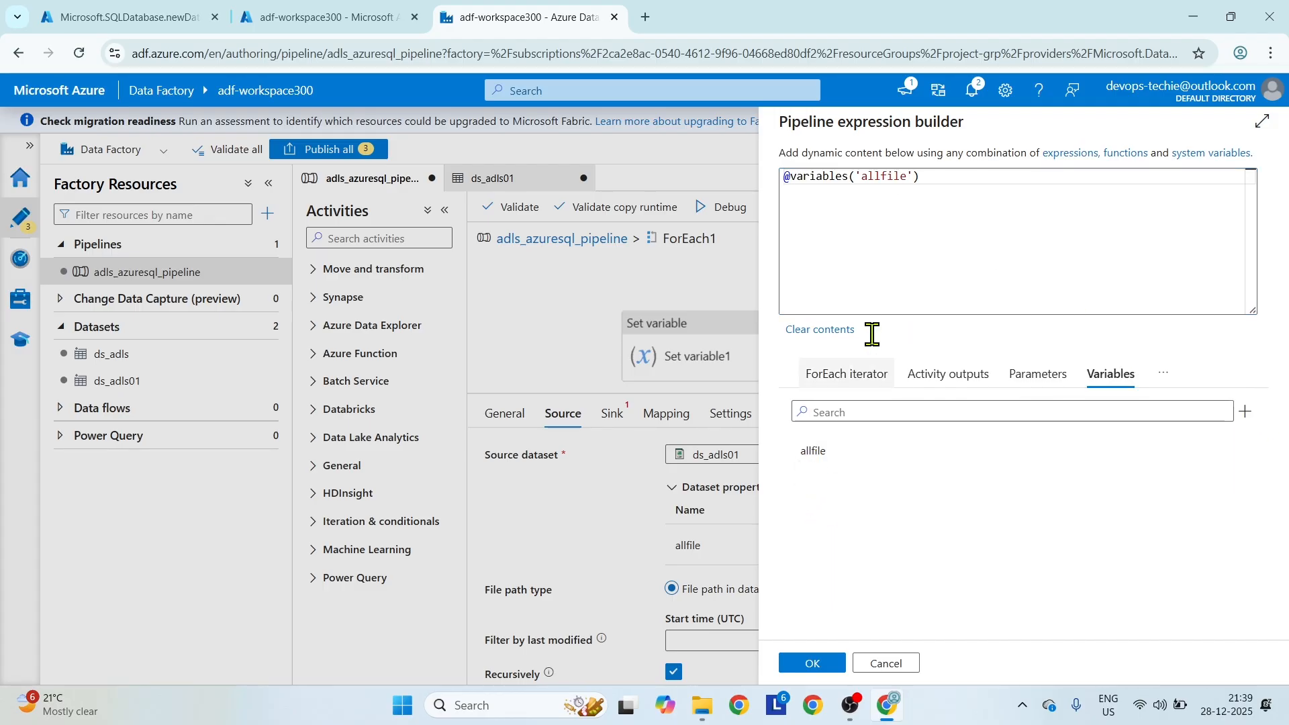
click(823, 665)
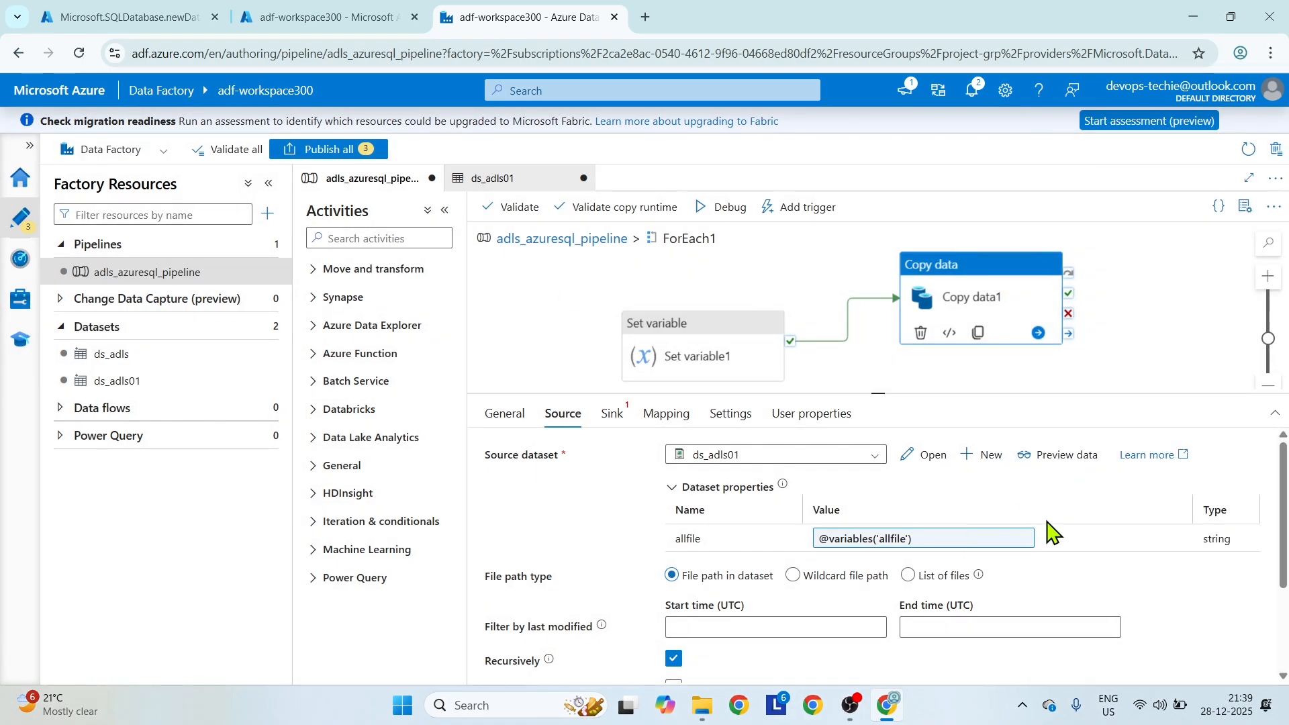
scroll(1051, 530, down, 2)
scroll(1051, 531, up, 2)
Start a new Azure SQL Database dataset for the sink of Copy data1.
click(611, 413)
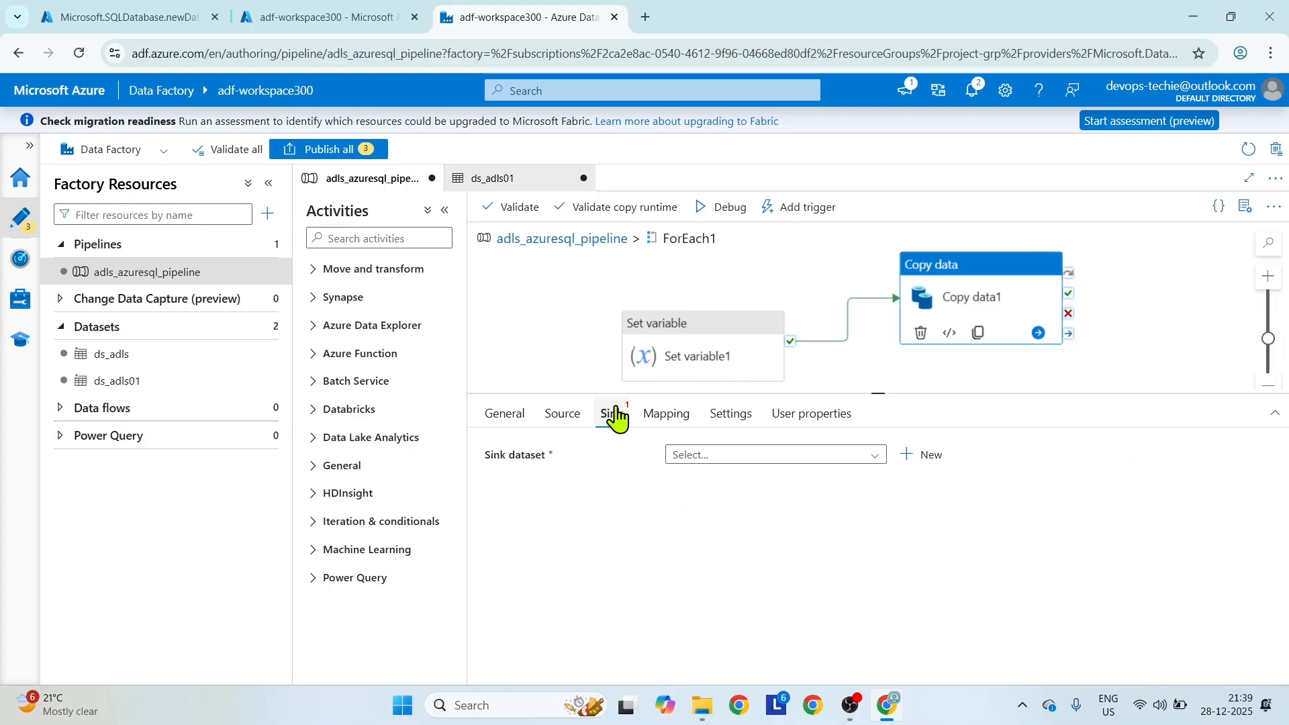
drag(873, 395, 873, 279)
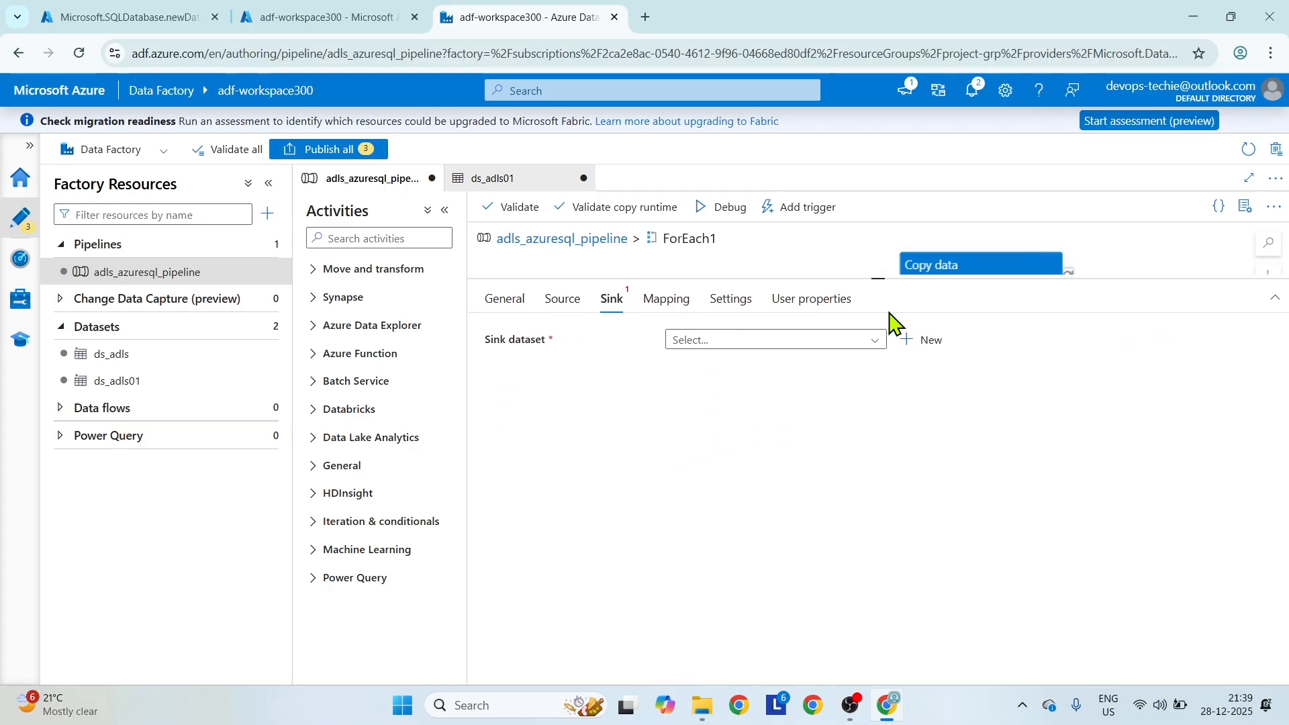
click(925, 341)
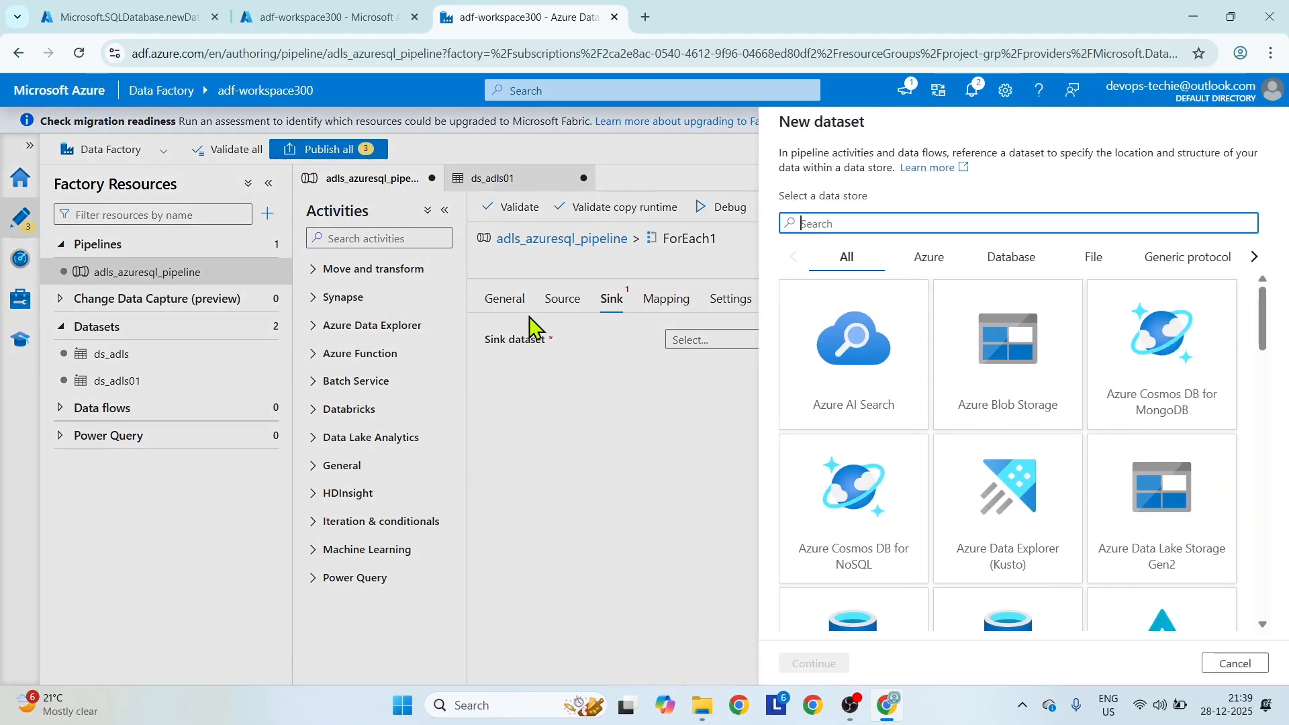
scroll(1051, 466, down, 5)
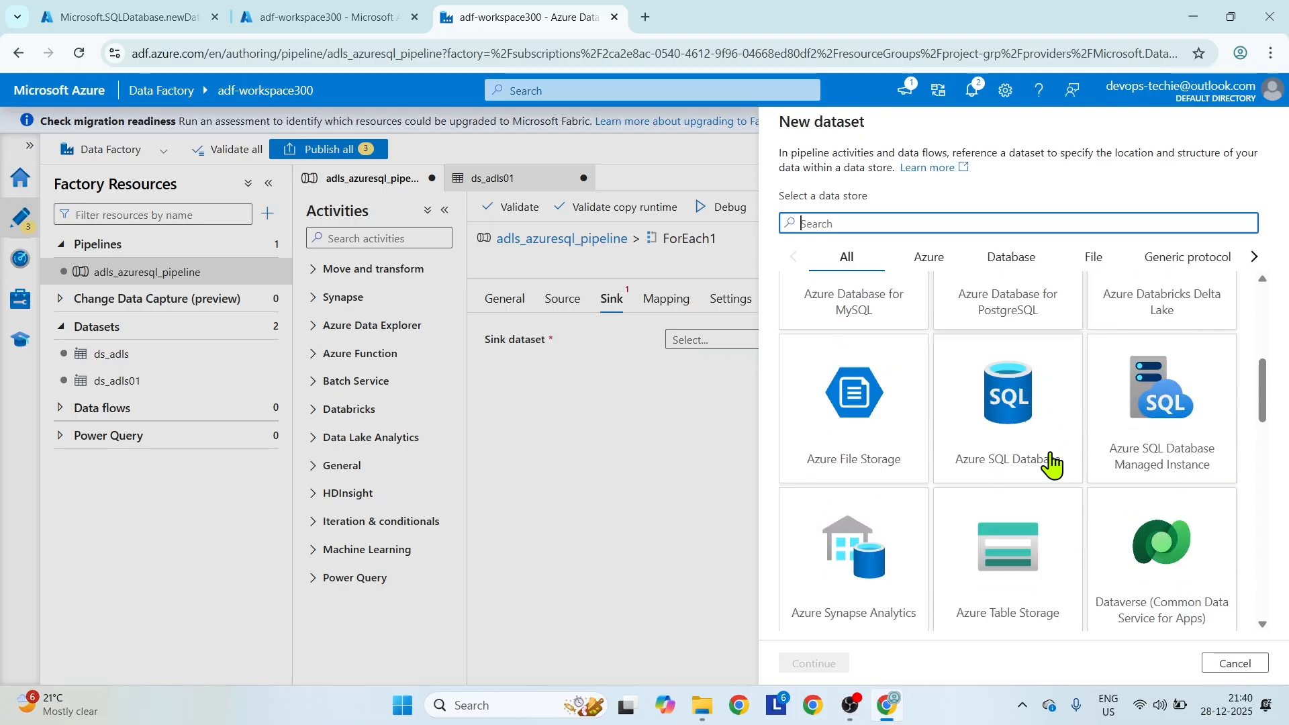
click(1044, 470)
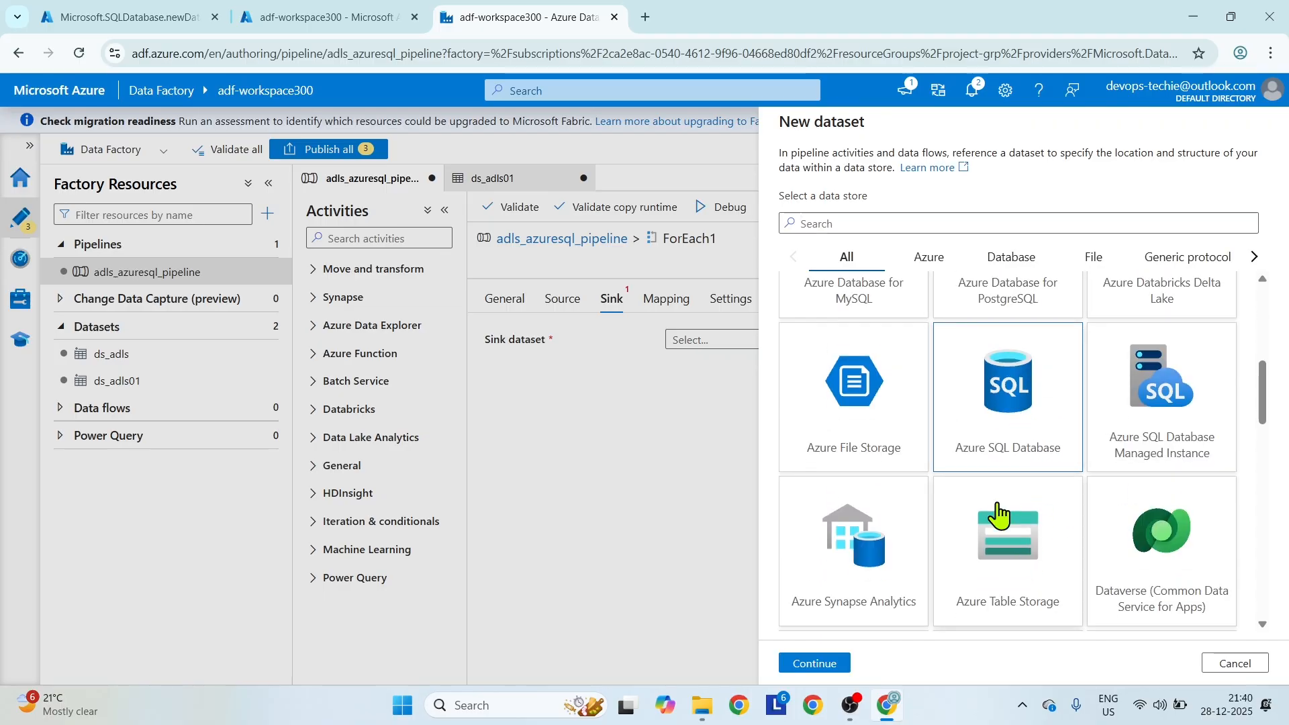
click(836, 664)
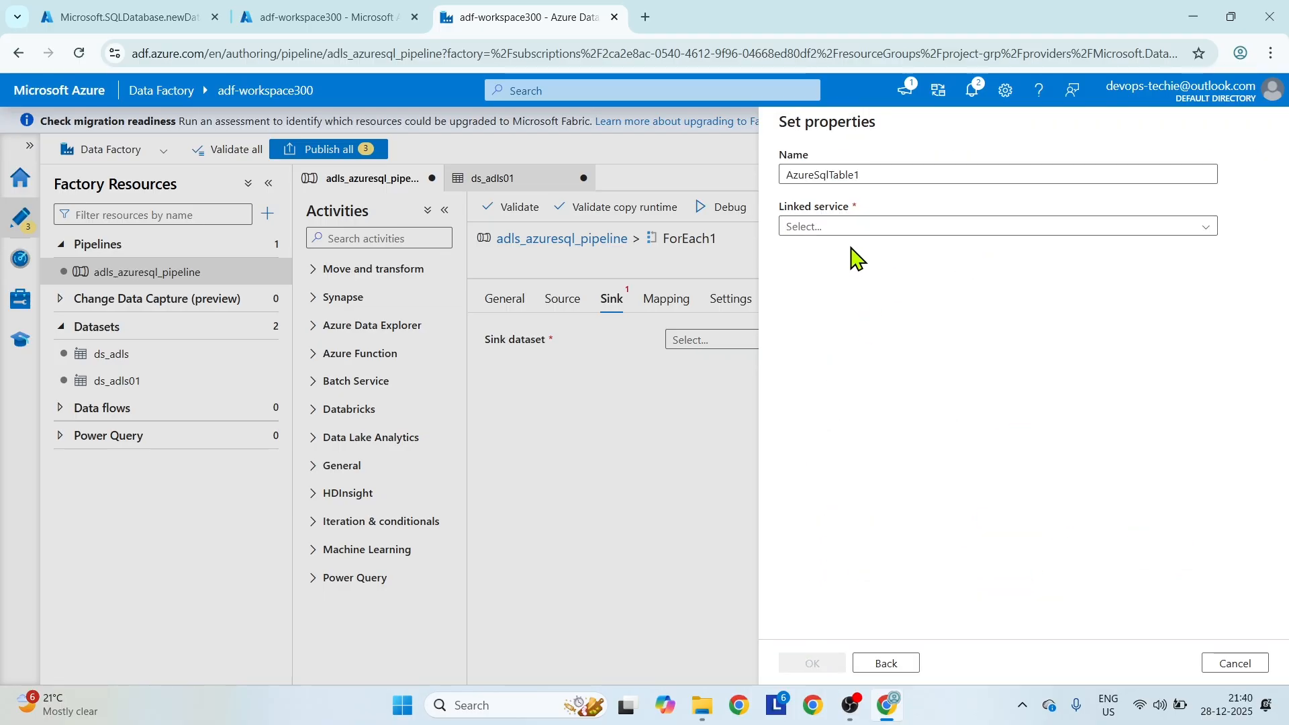
Open the deployed SQL database's resource page in the Azure portal and return to the dataset properties in Data Factory.
click(124, 17)
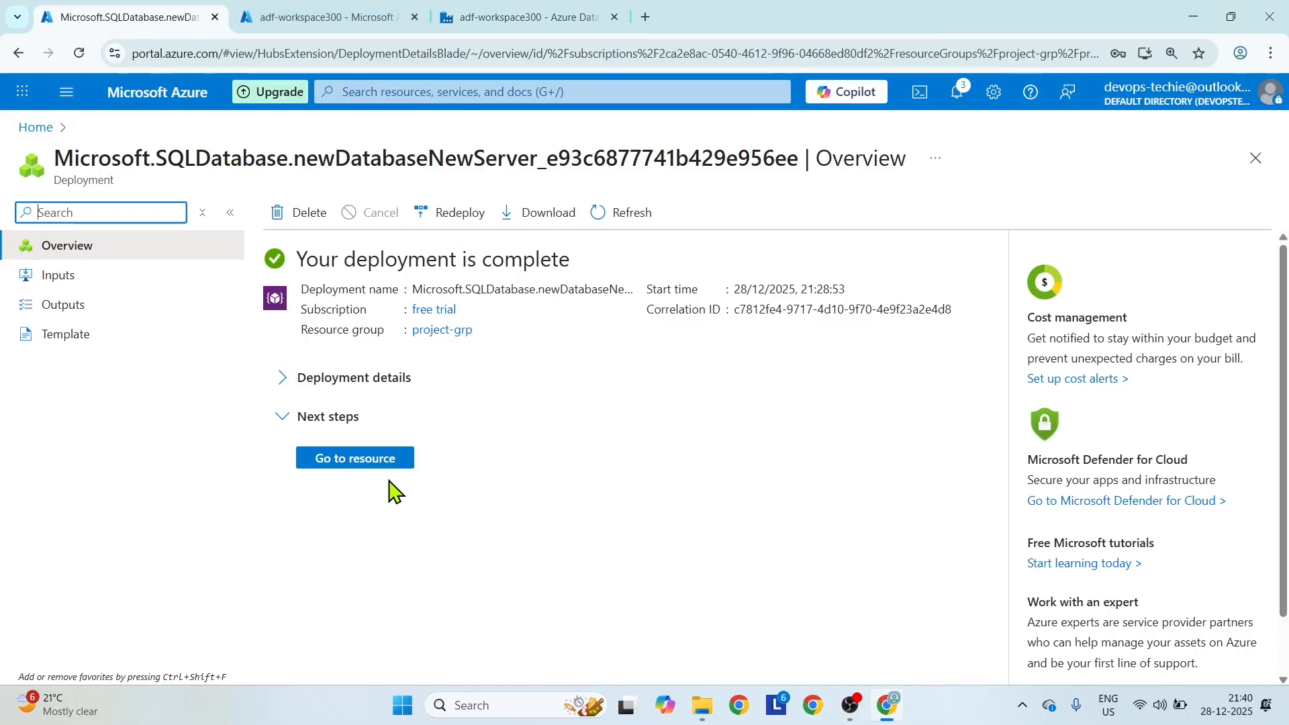
click(366, 457)
click(524, 15)
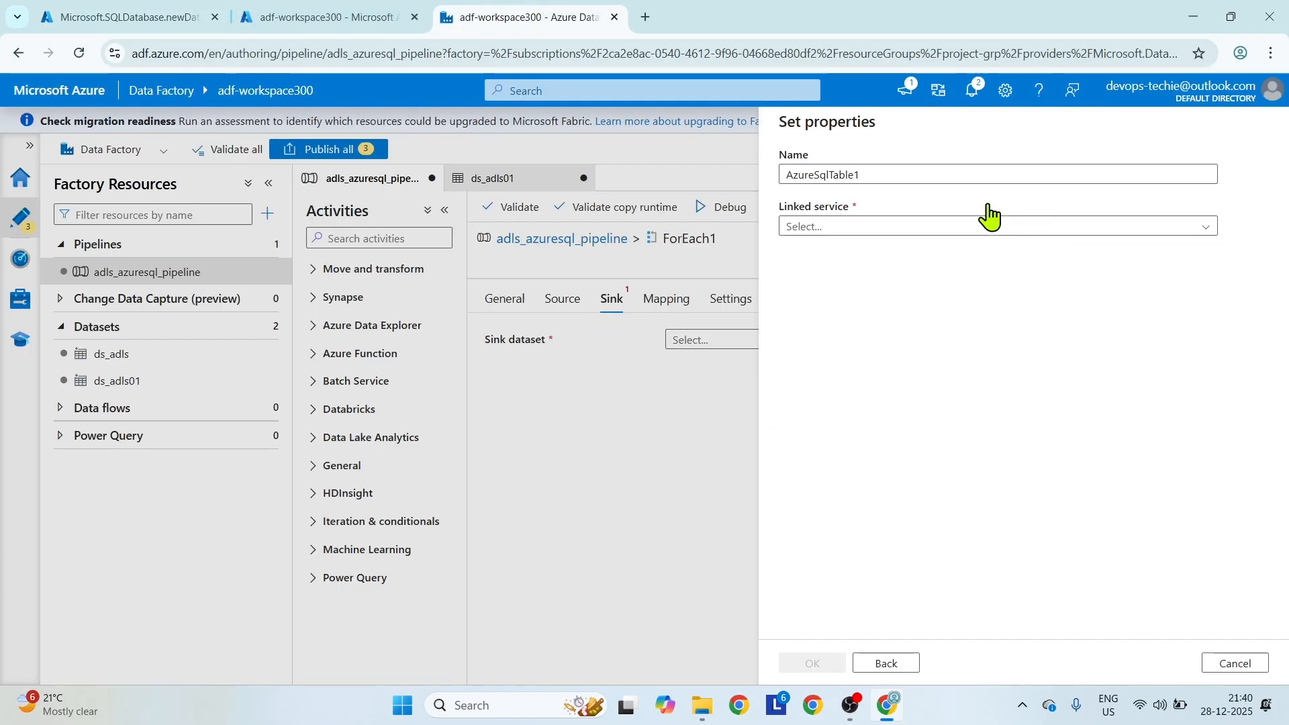
Name the new sink dataset ds_azuresql.
double_click(896, 173)
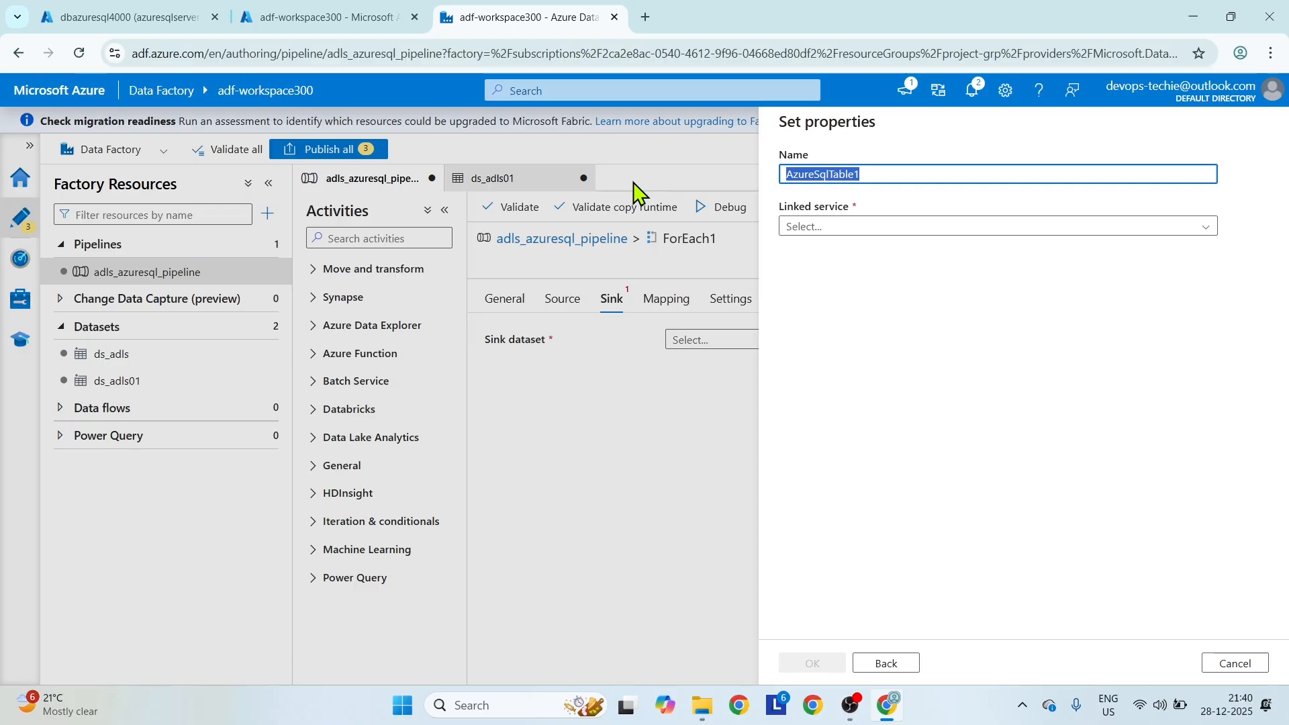
text(d)
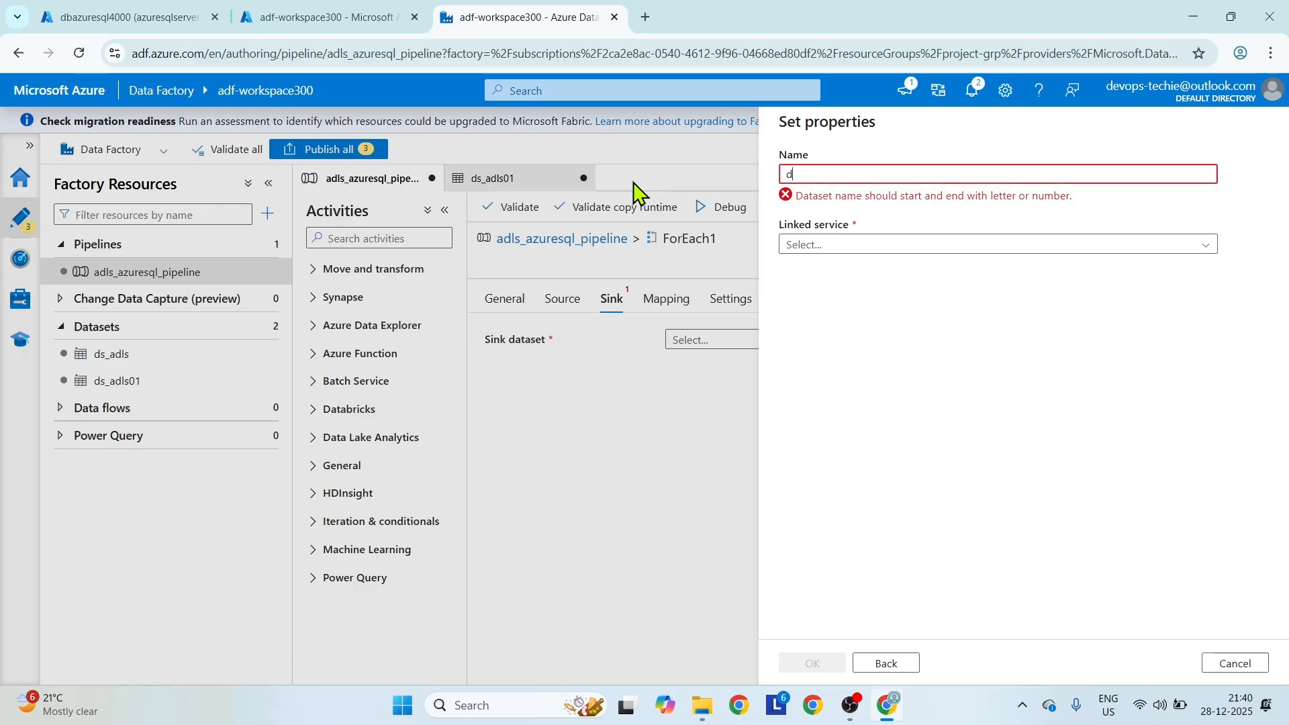
text(as_azuresql)
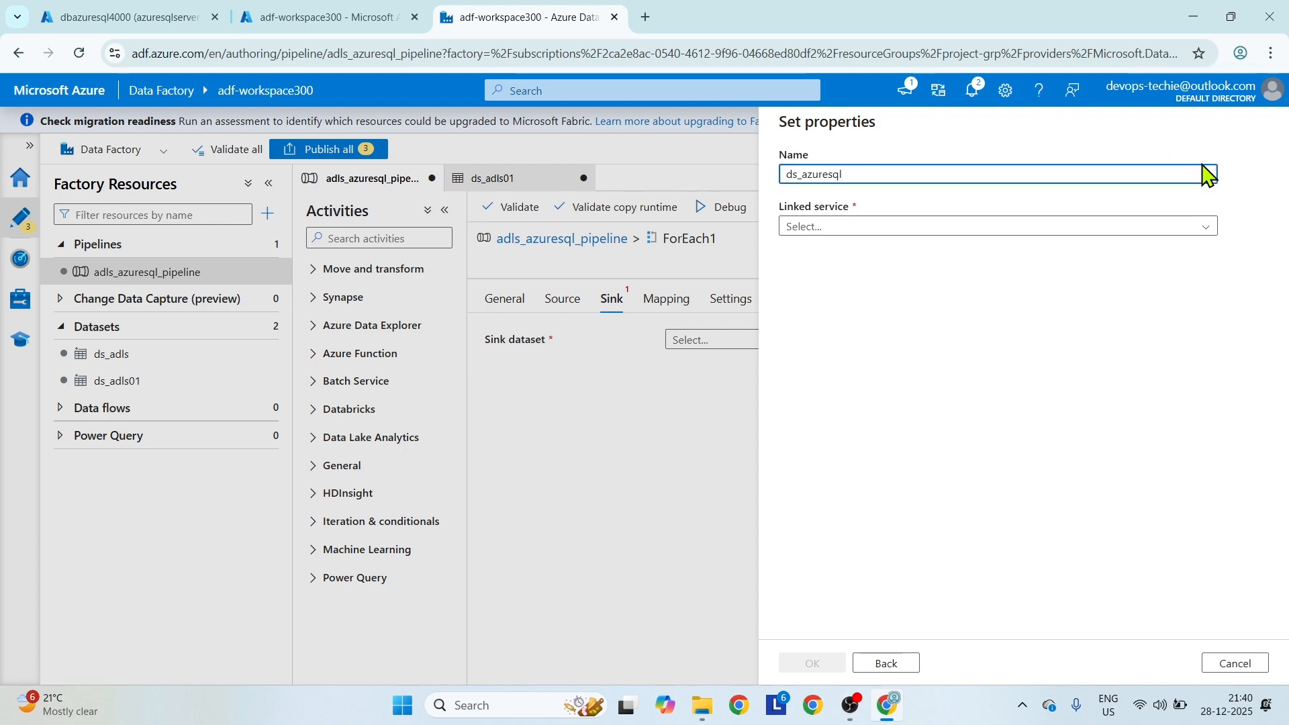
Start a new Azure SQL Database linked service for the dataset and name it ls_azuresql.
click(1198, 227)
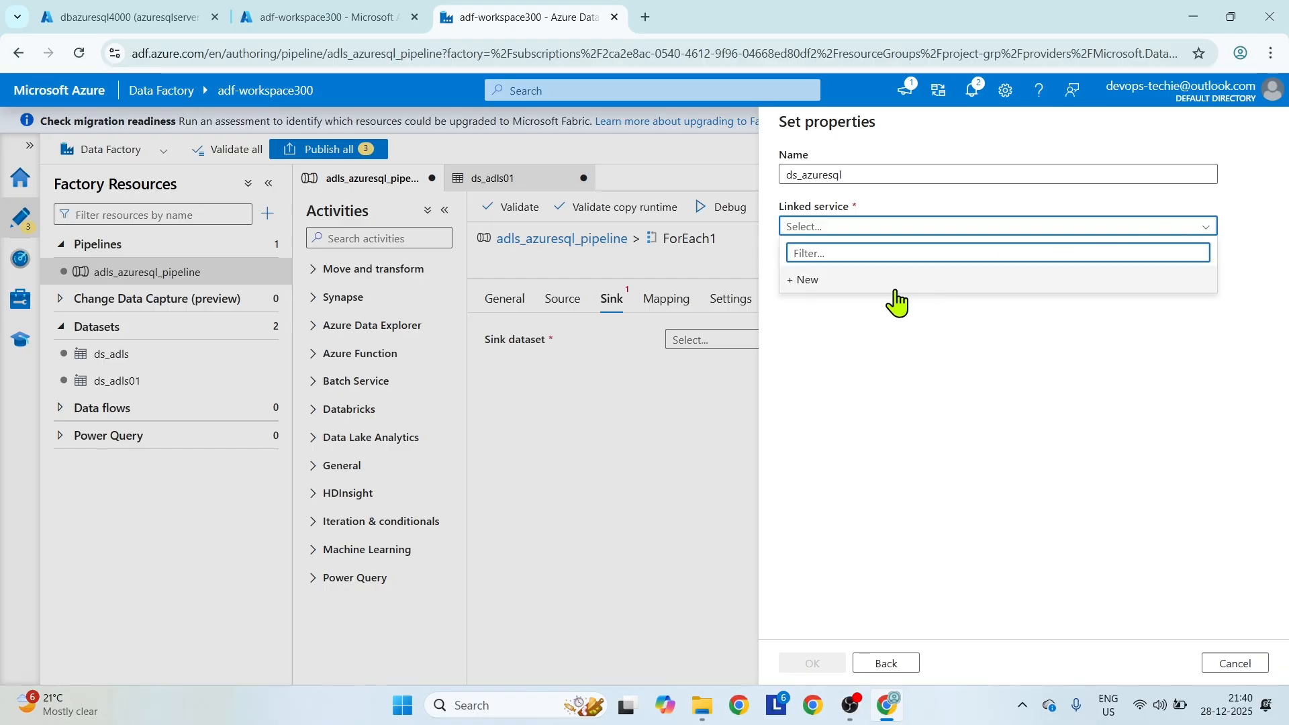
click(896, 289)
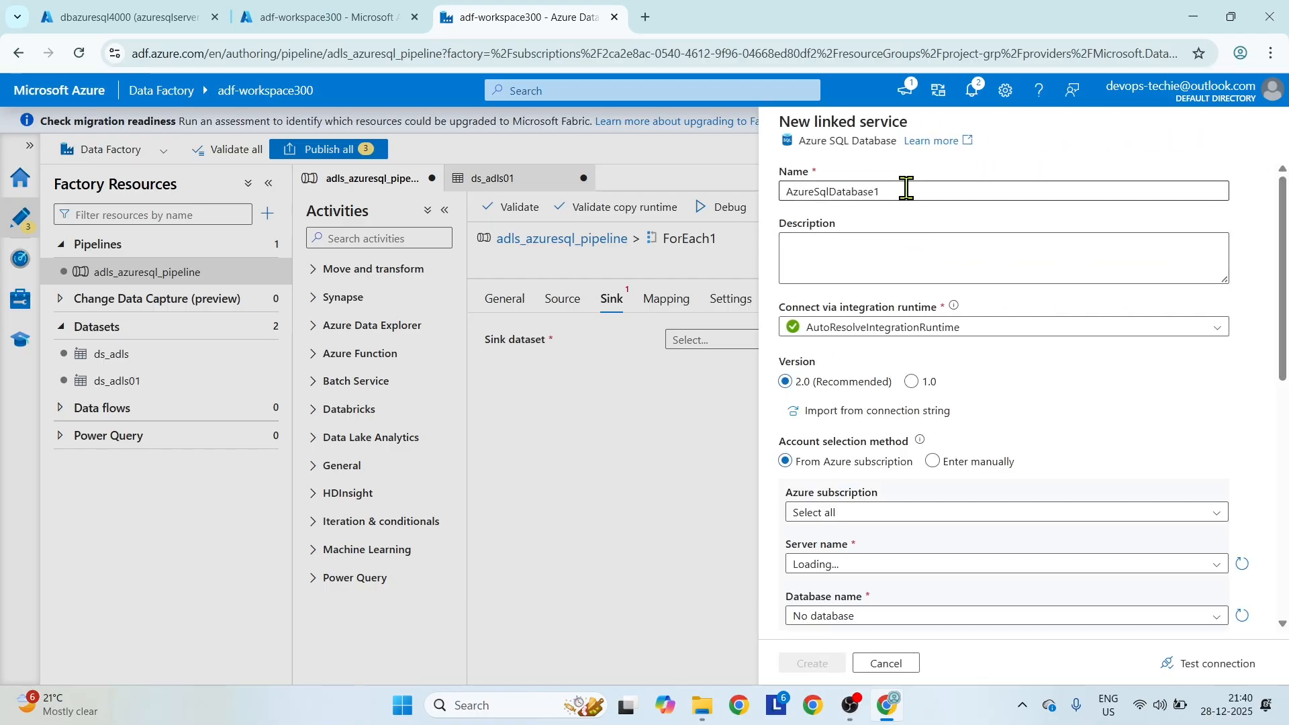
text(ld)
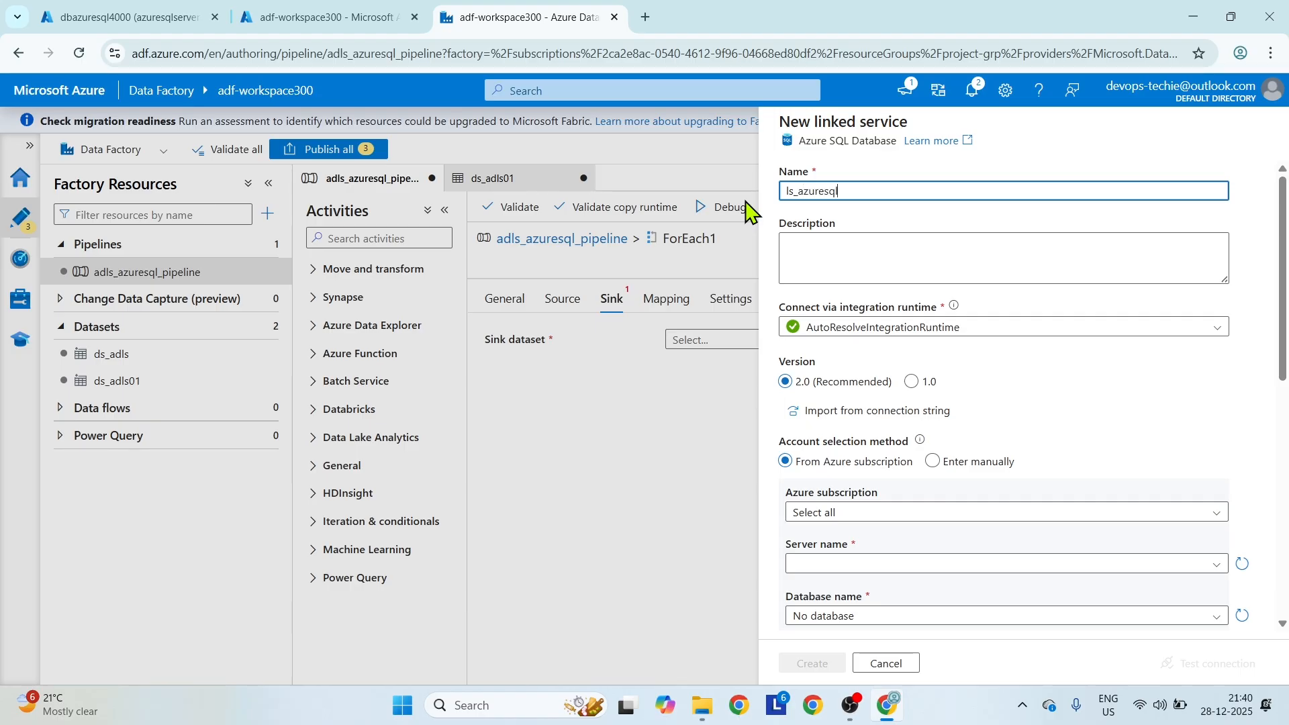
Point the linked service to the free trial subscription, server azuresqlserver2000 and database dbazuresql4000.
scroll(1072, 371, down, 3)
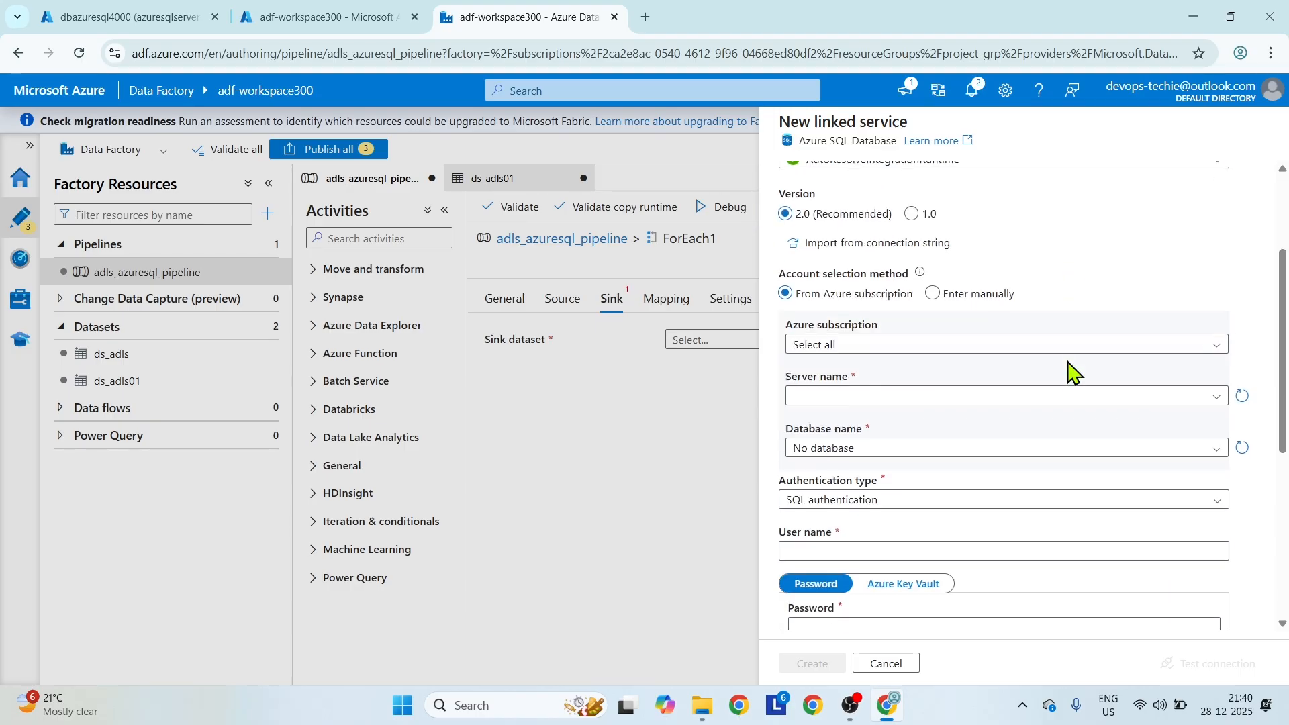
click(937, 346)
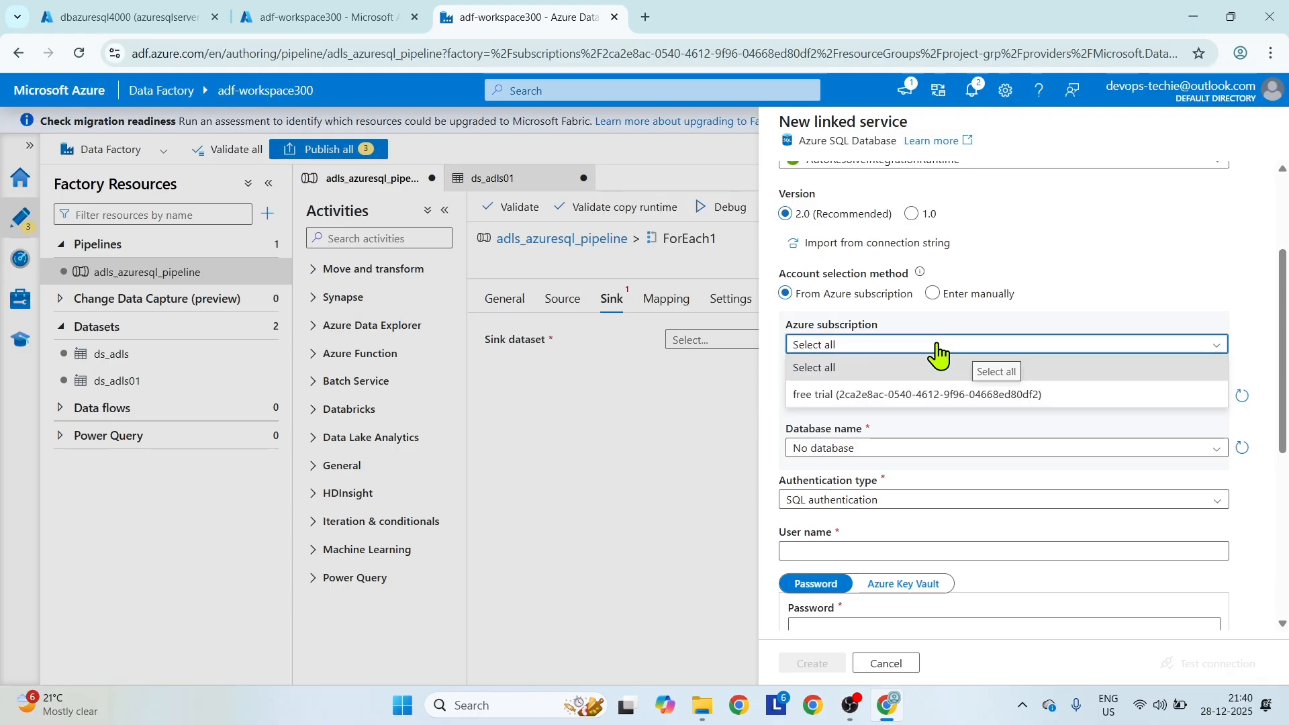
click(886, 395)
click(924, 398)
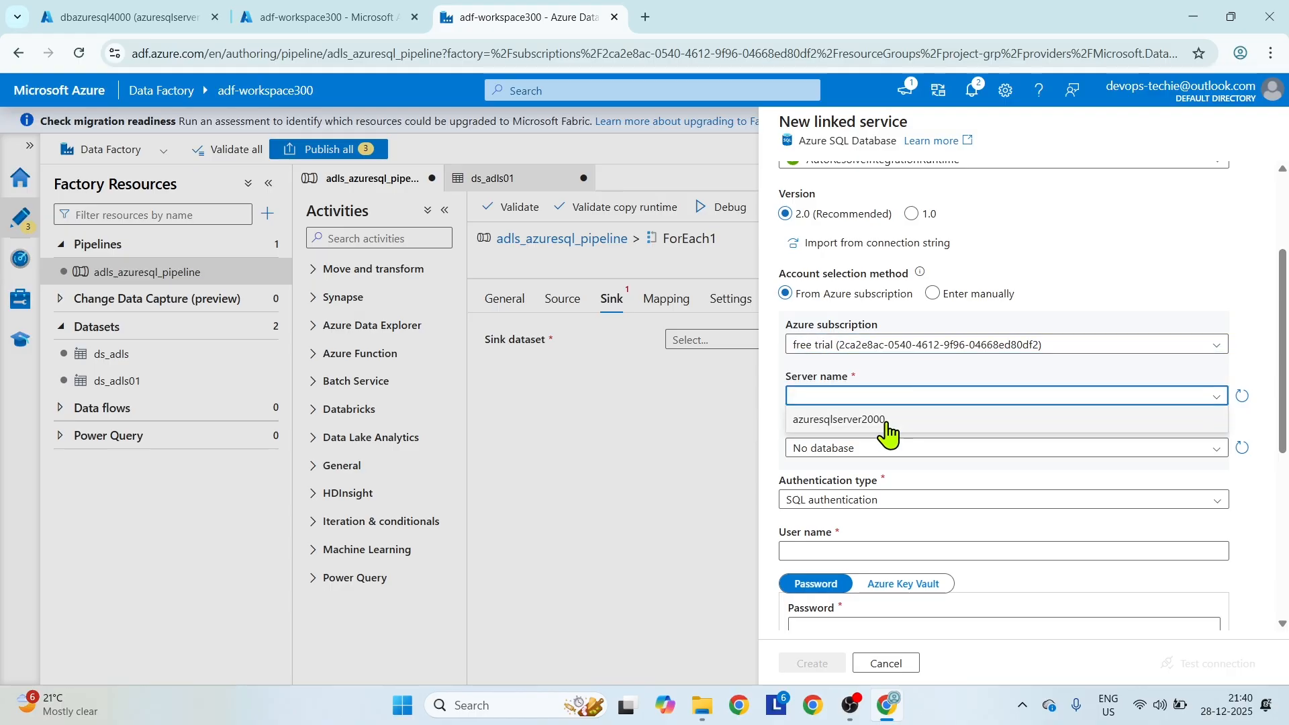
click(889, 422)
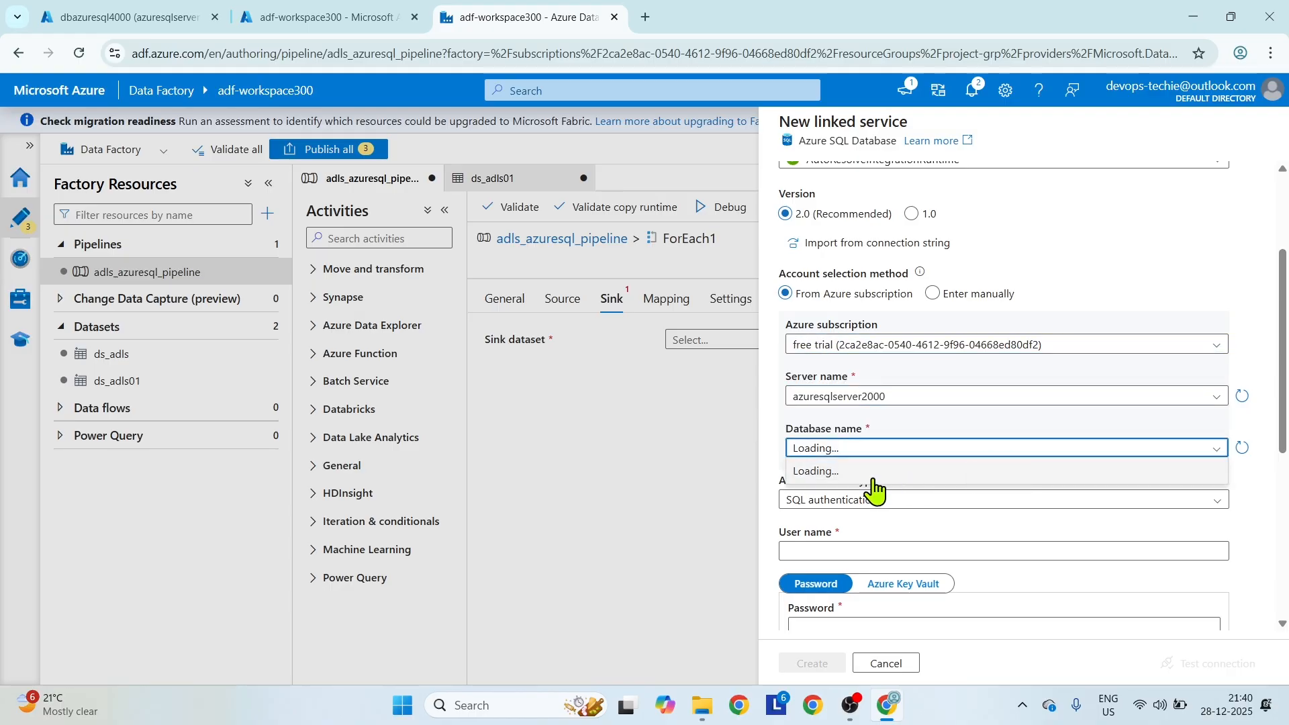
click(858, 476)
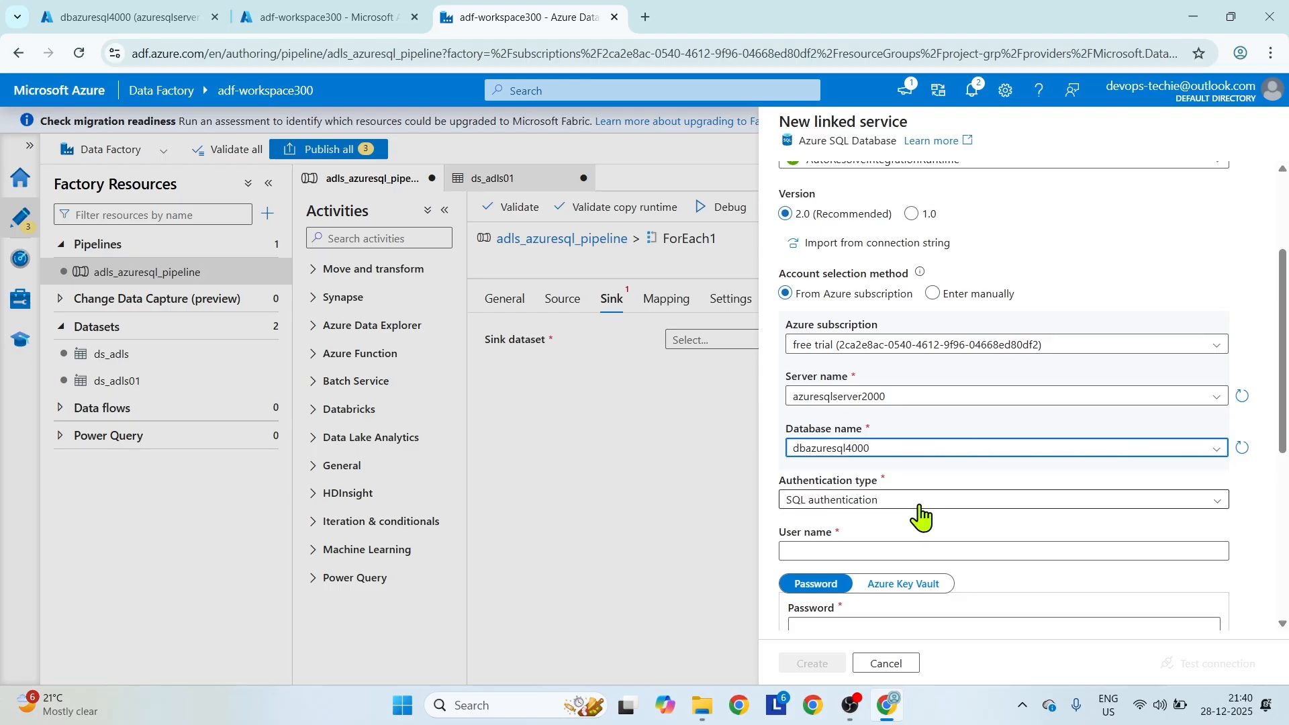
Enter the user name dbadmin and the account password for SQL authentication, and test the linked service connection.
scroll(940, 470, down, 3)
click(885, 382)
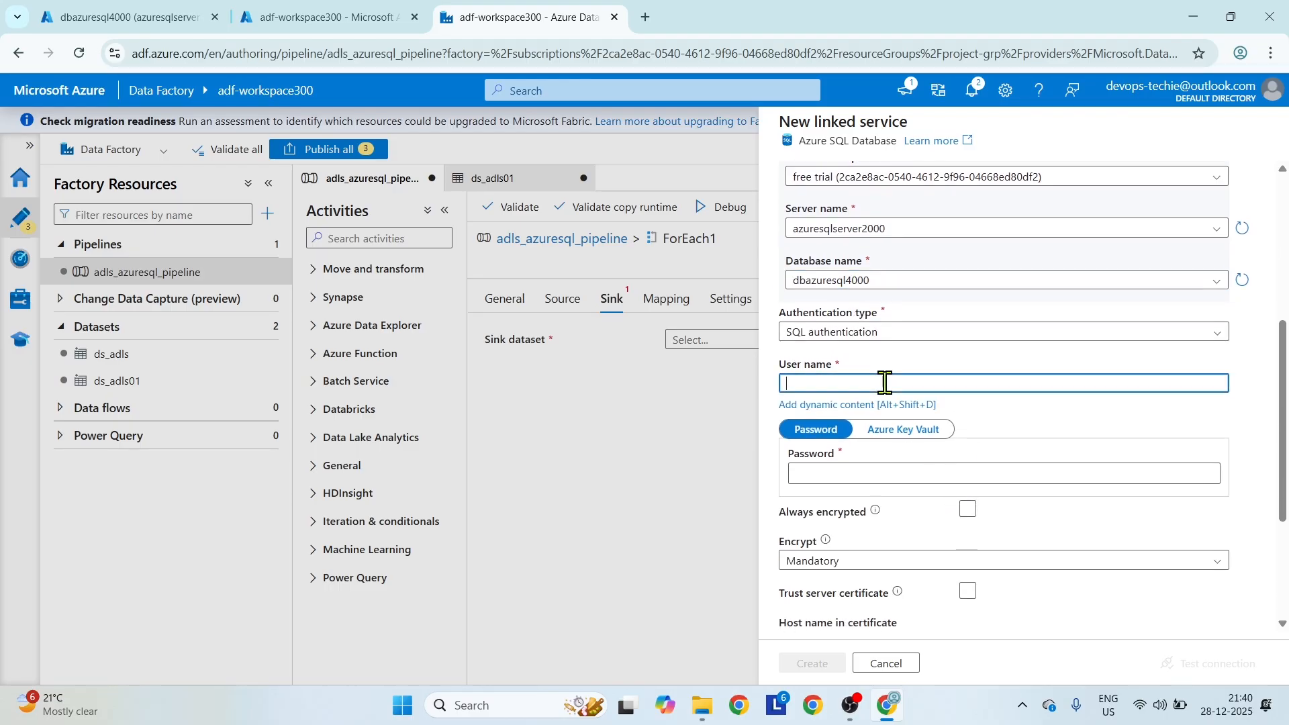
text(dbadmin)
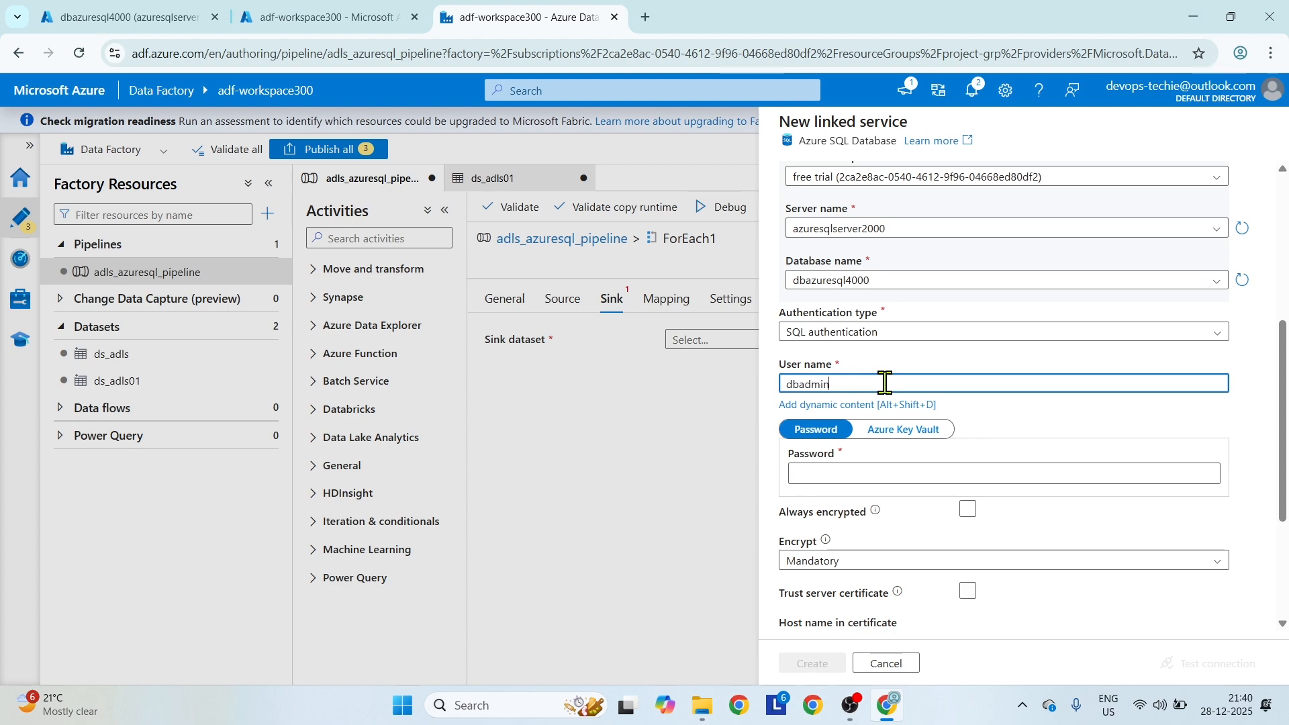
click(925, 467)
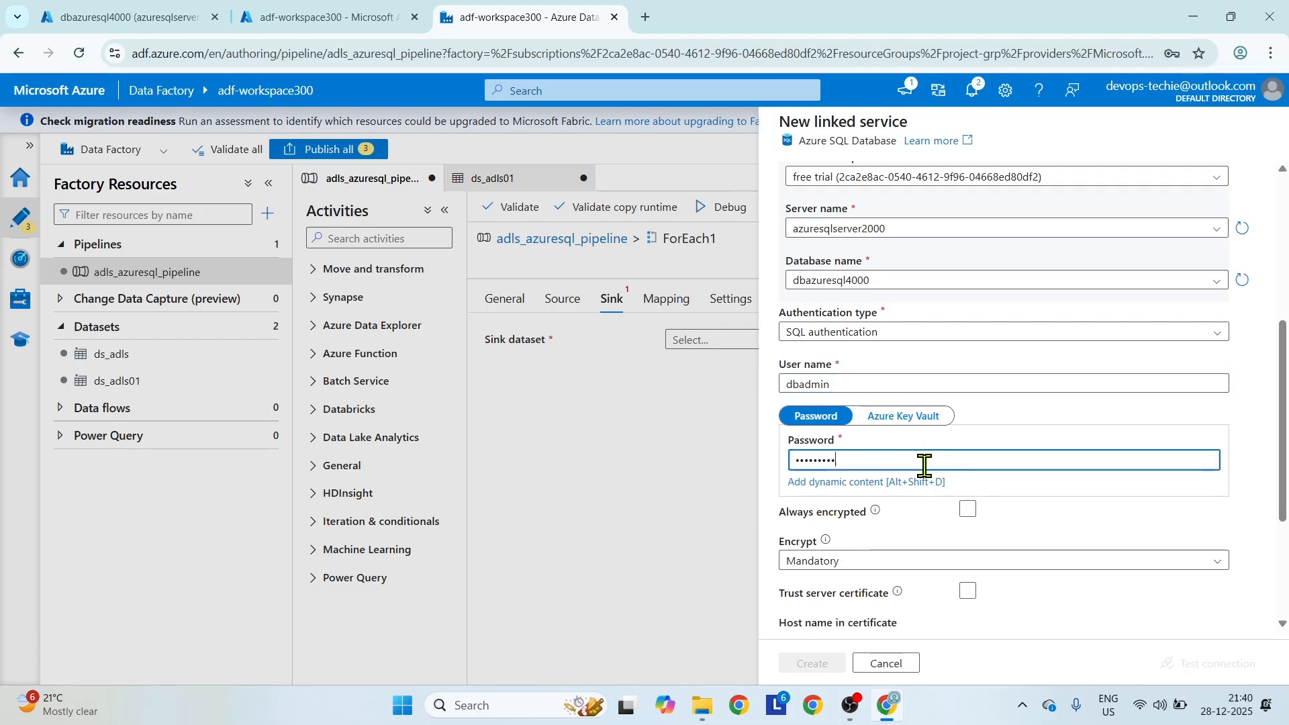
text(4)
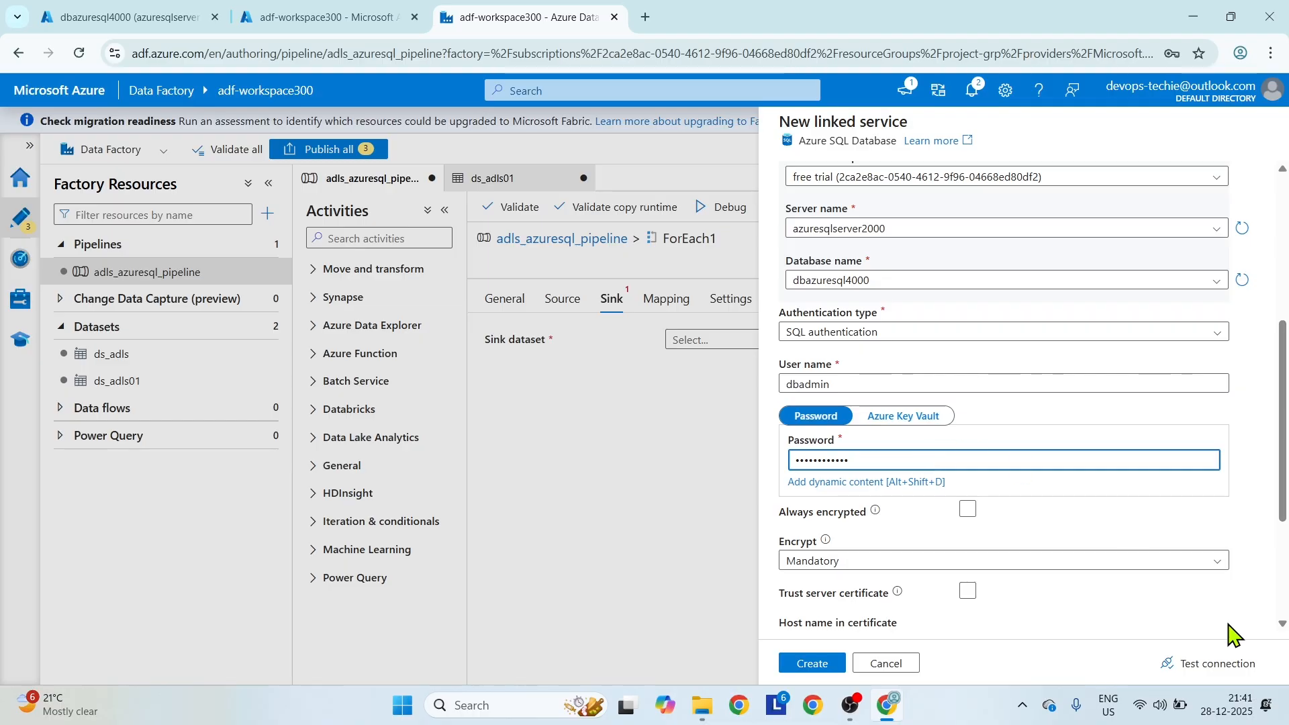
click(1217, 665)
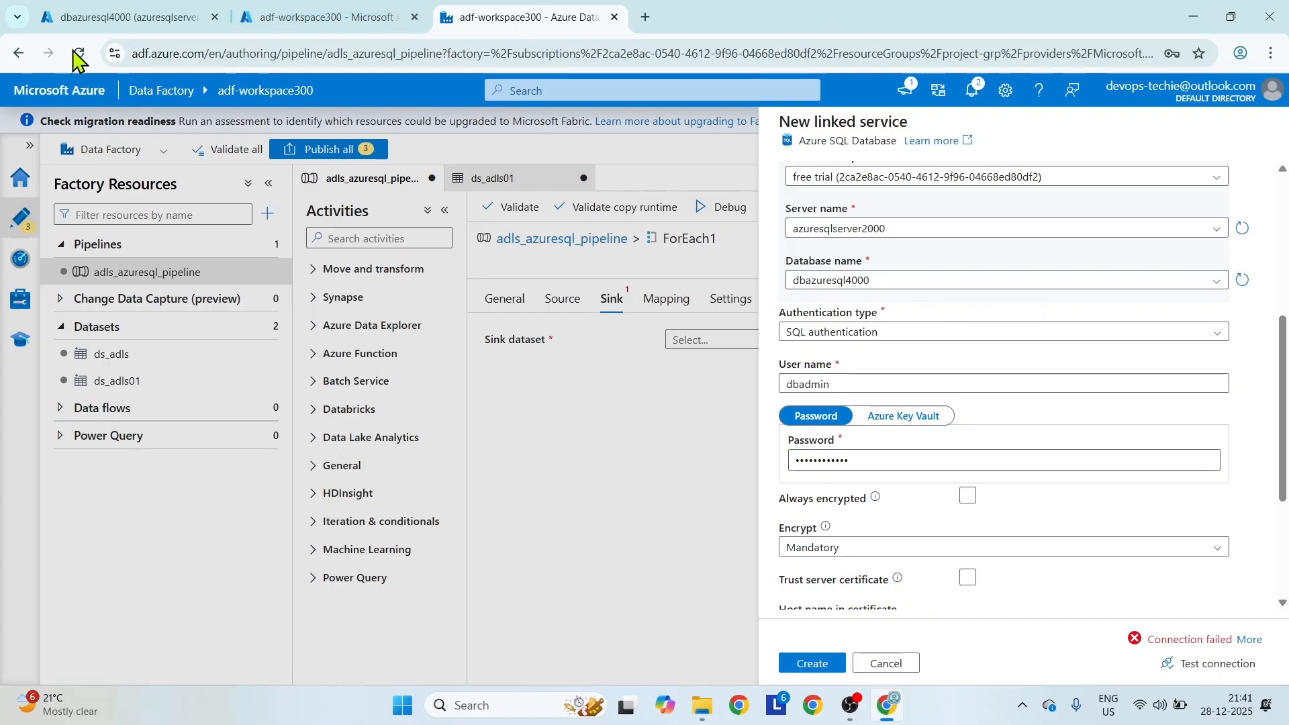
Open the server firewall settings of dbazuresql4000 in the Azure portal and add a rule for the current client IPv4 address.
click(134, 17)
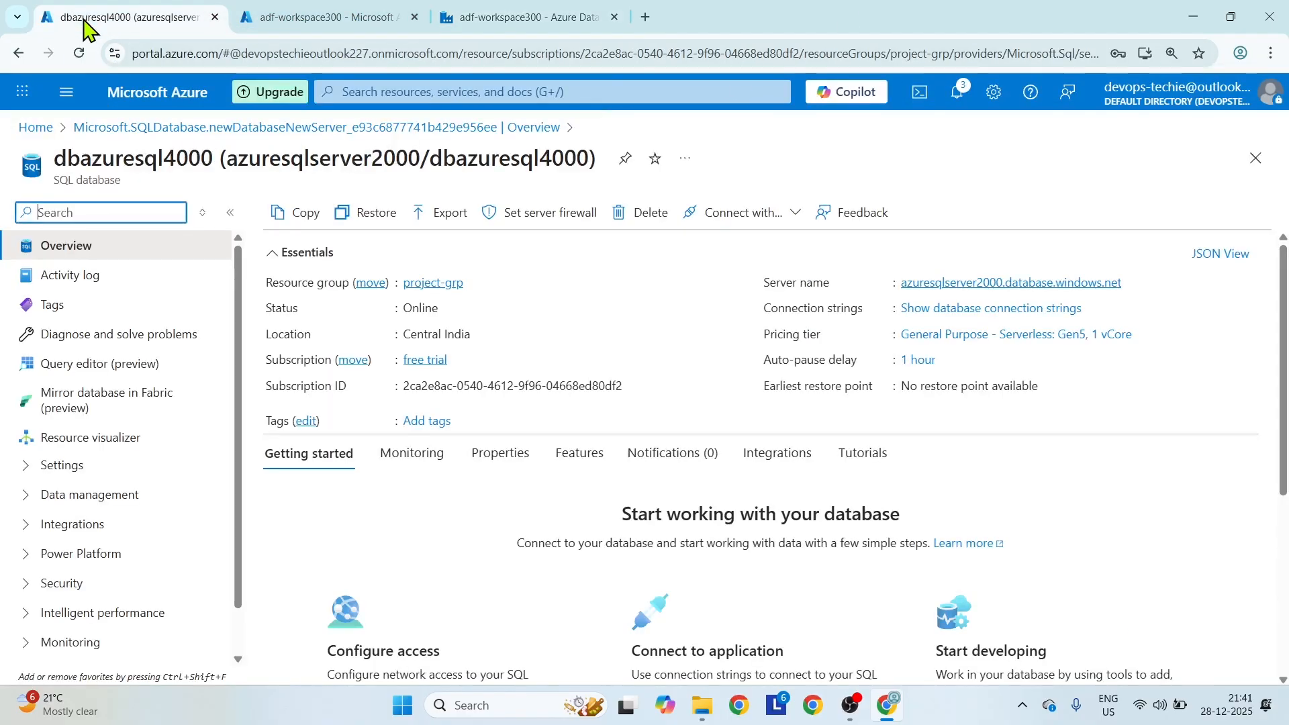
click(547, 214)
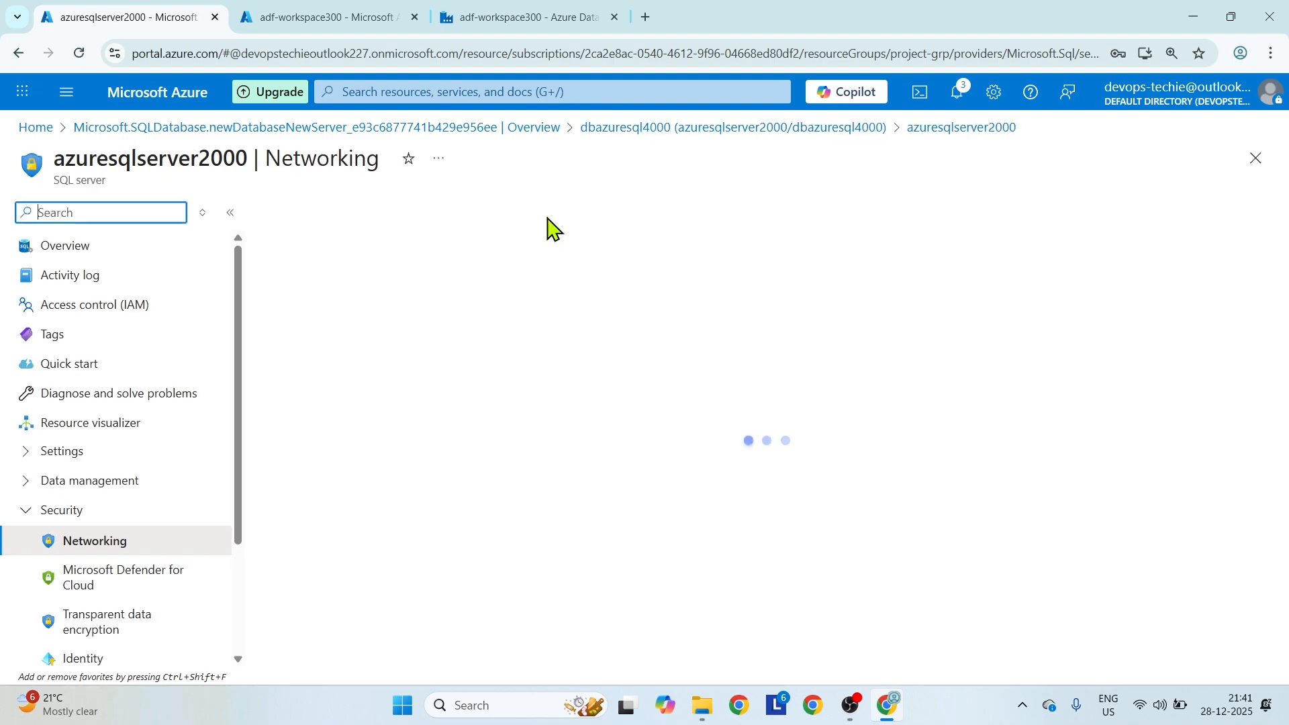
scroll(472, 341, down, 5)
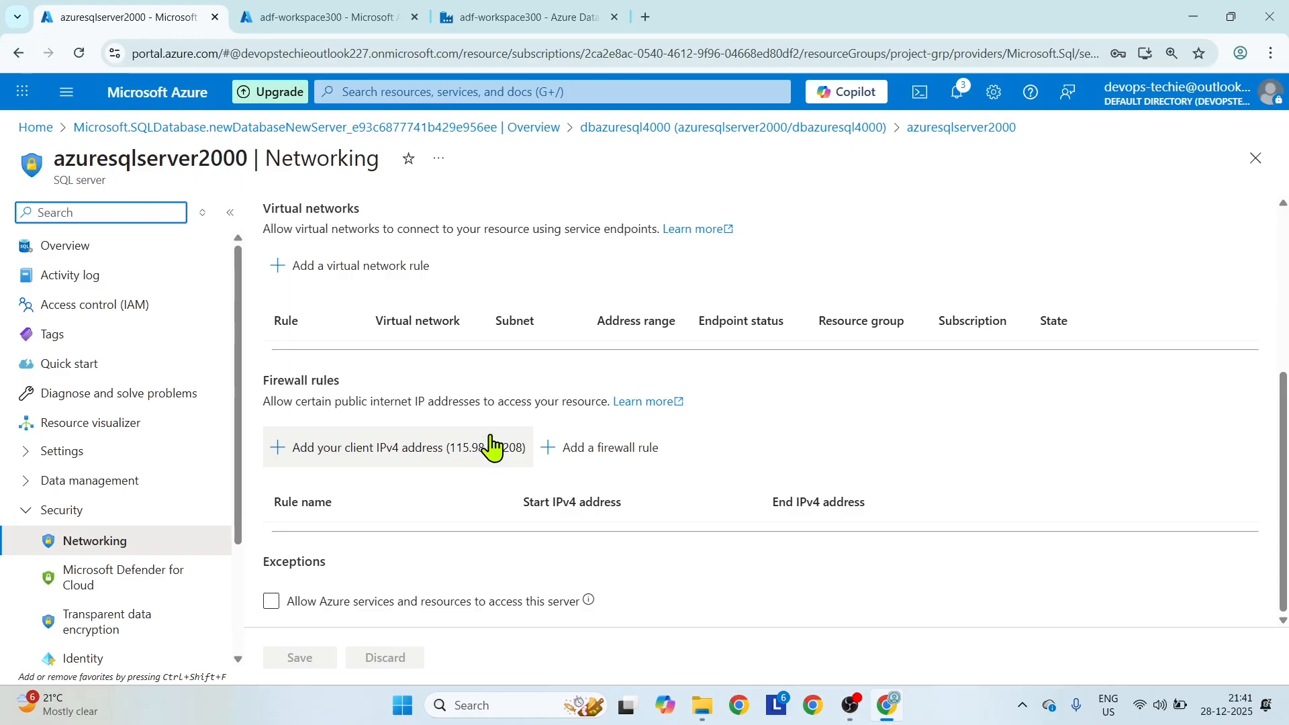
click(284, 448)
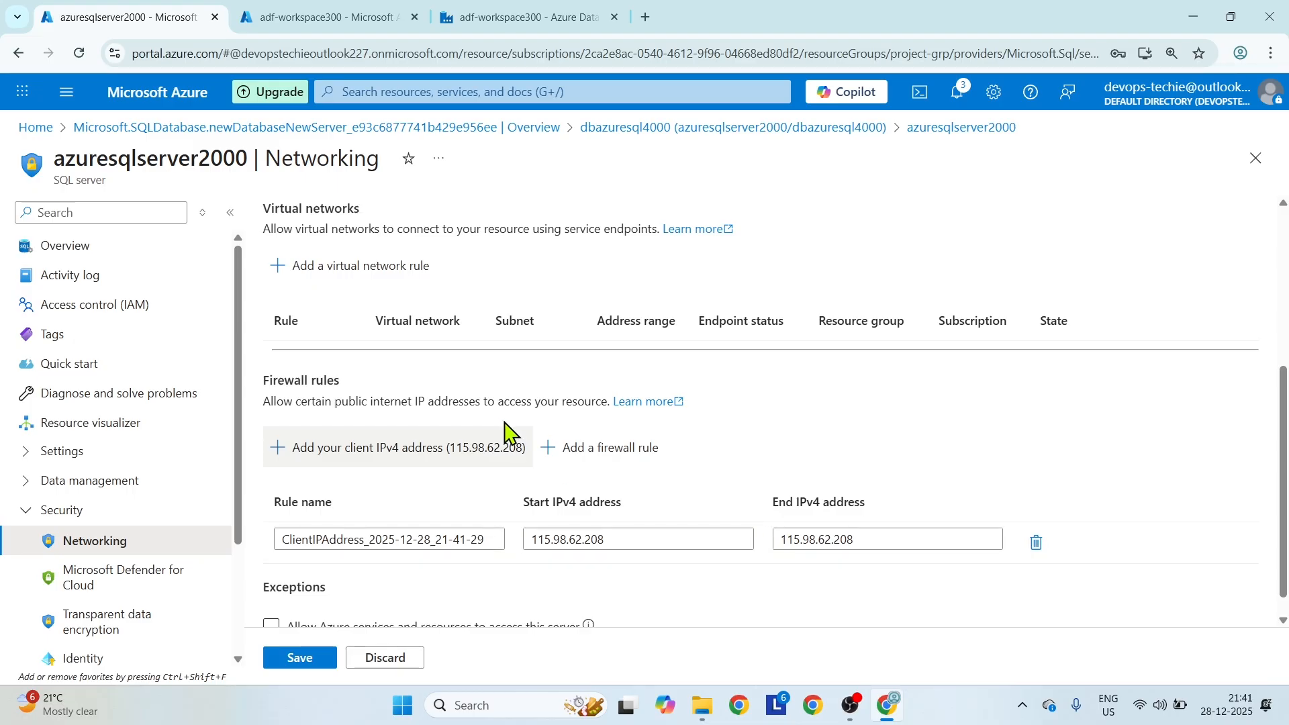
Allow Azure services and resources to access azuresqlserver2000 and save the networking changes.
scroll(505, 432, down, 1)
click(272, 604)
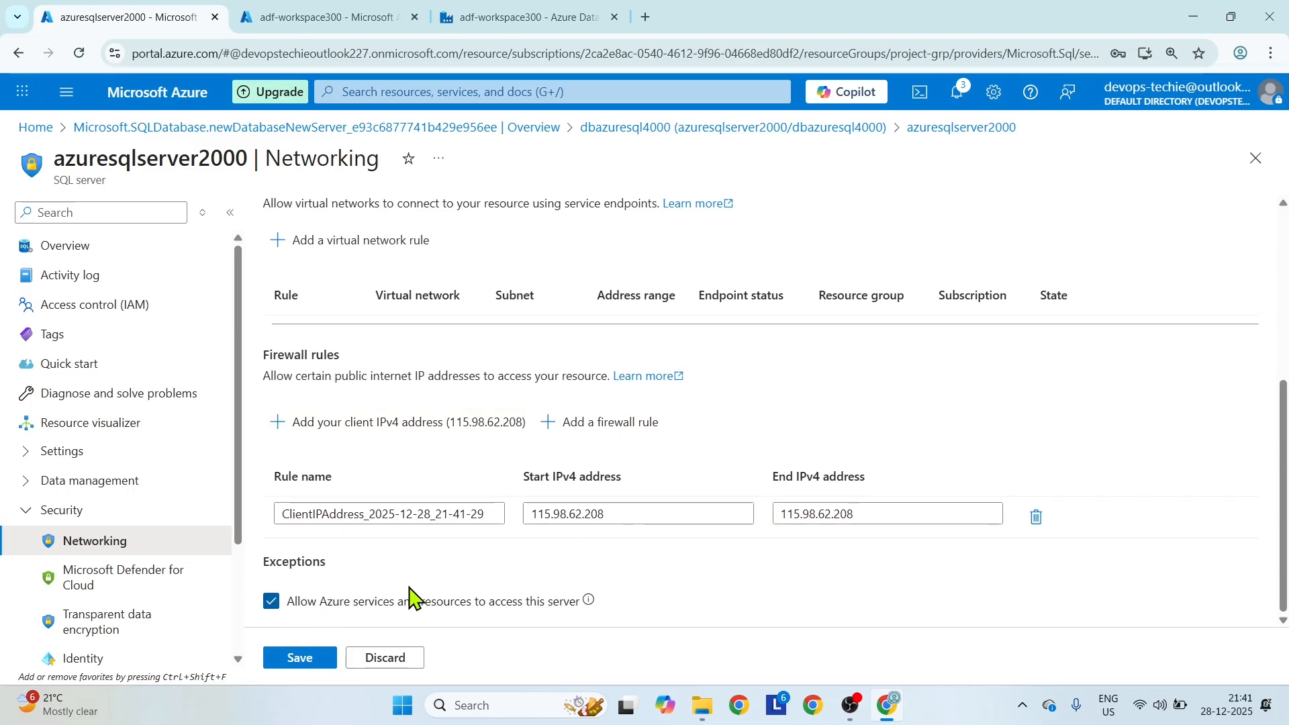
mouse_move(590, 609)
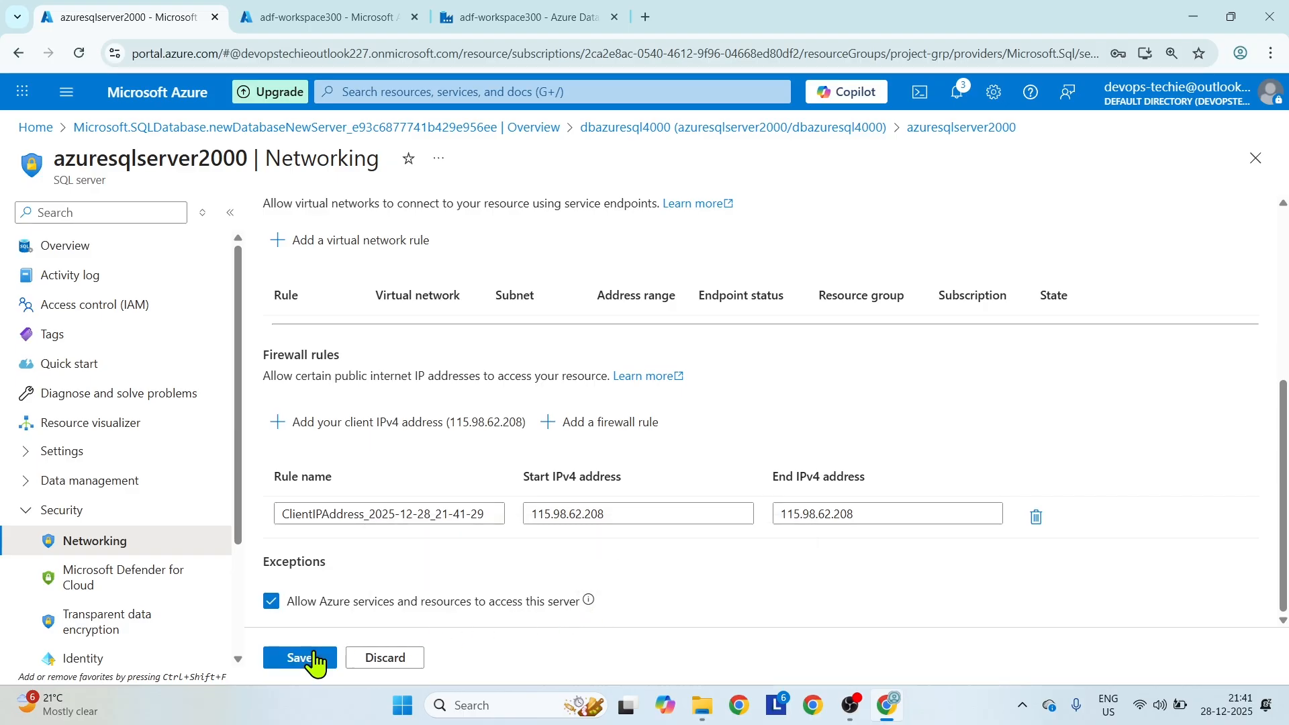
click(313, 660)
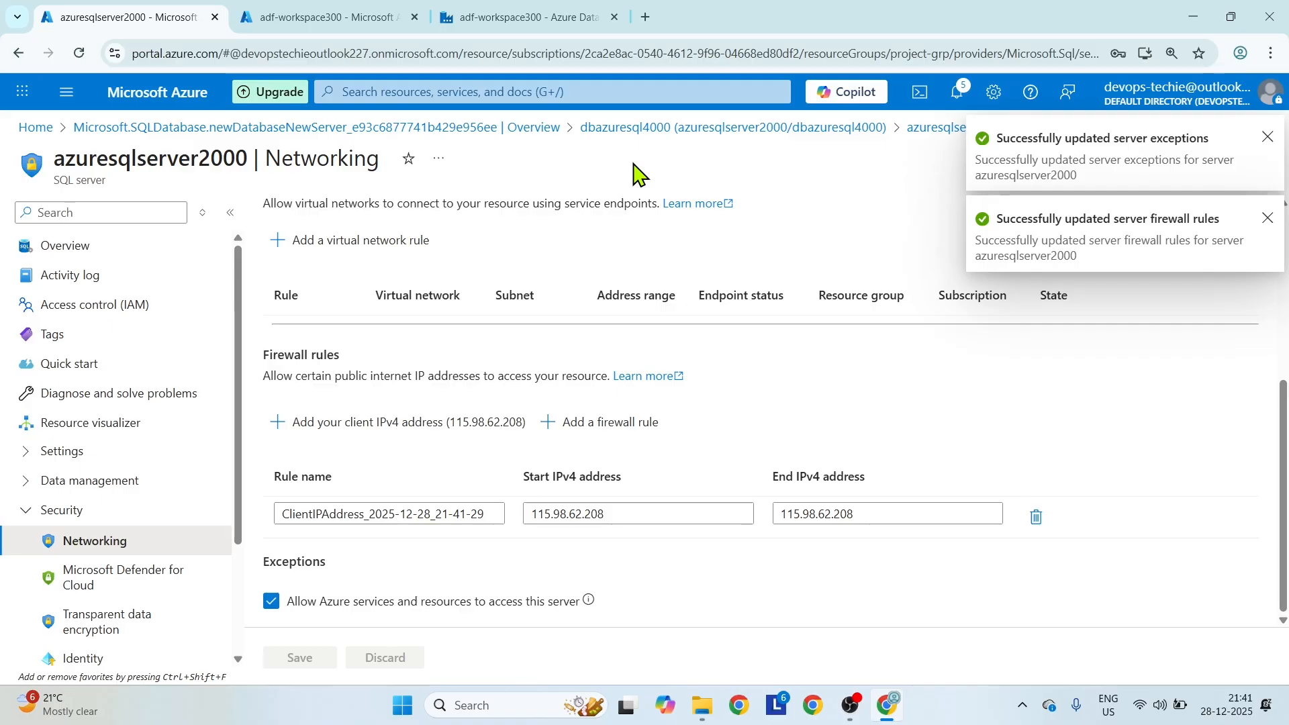
Return to Data Factory, retest the ls_azuresql connection and create the linked service.
click(531, 16)
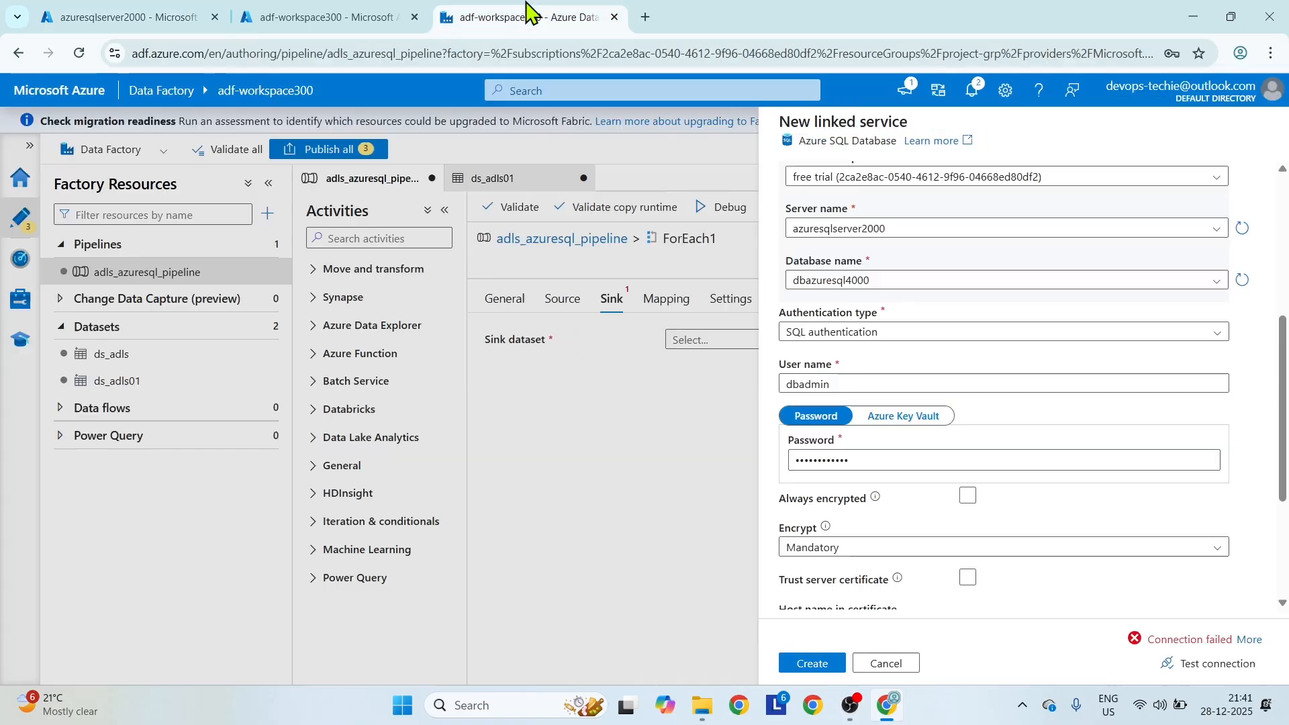
click(1207, 666)
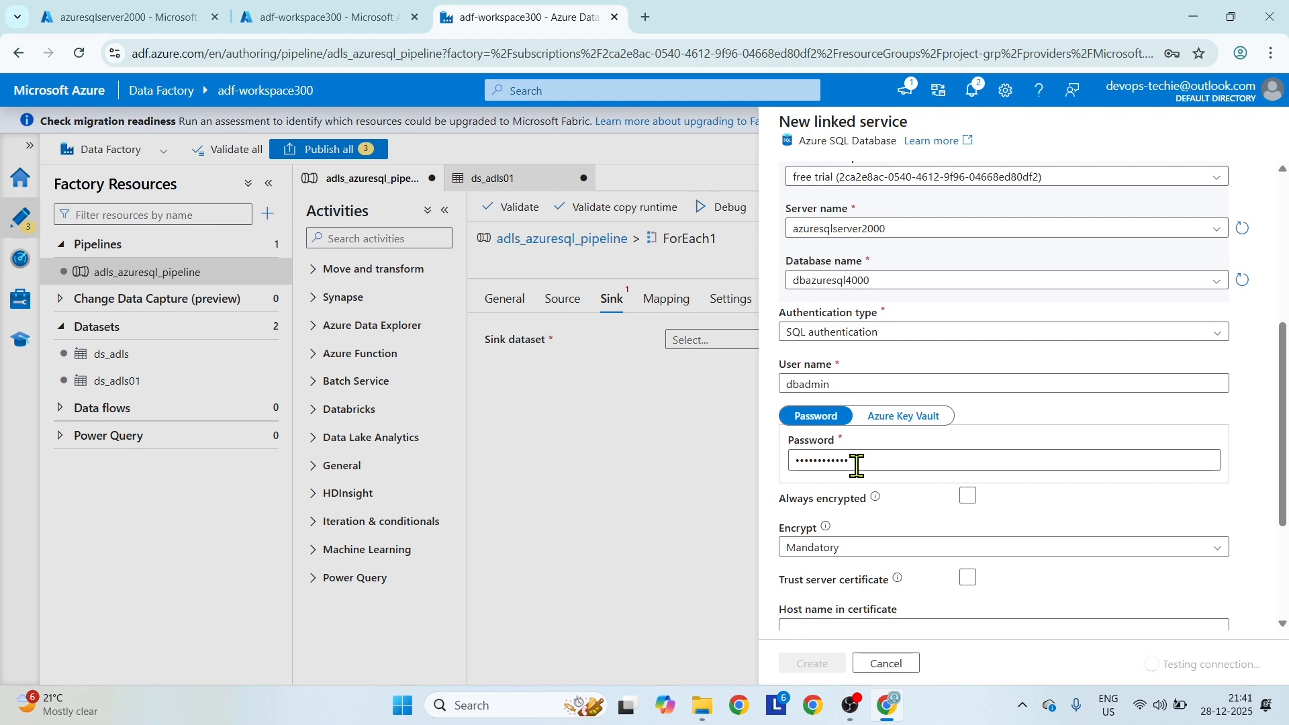
drag(855, 461, 762, 462)
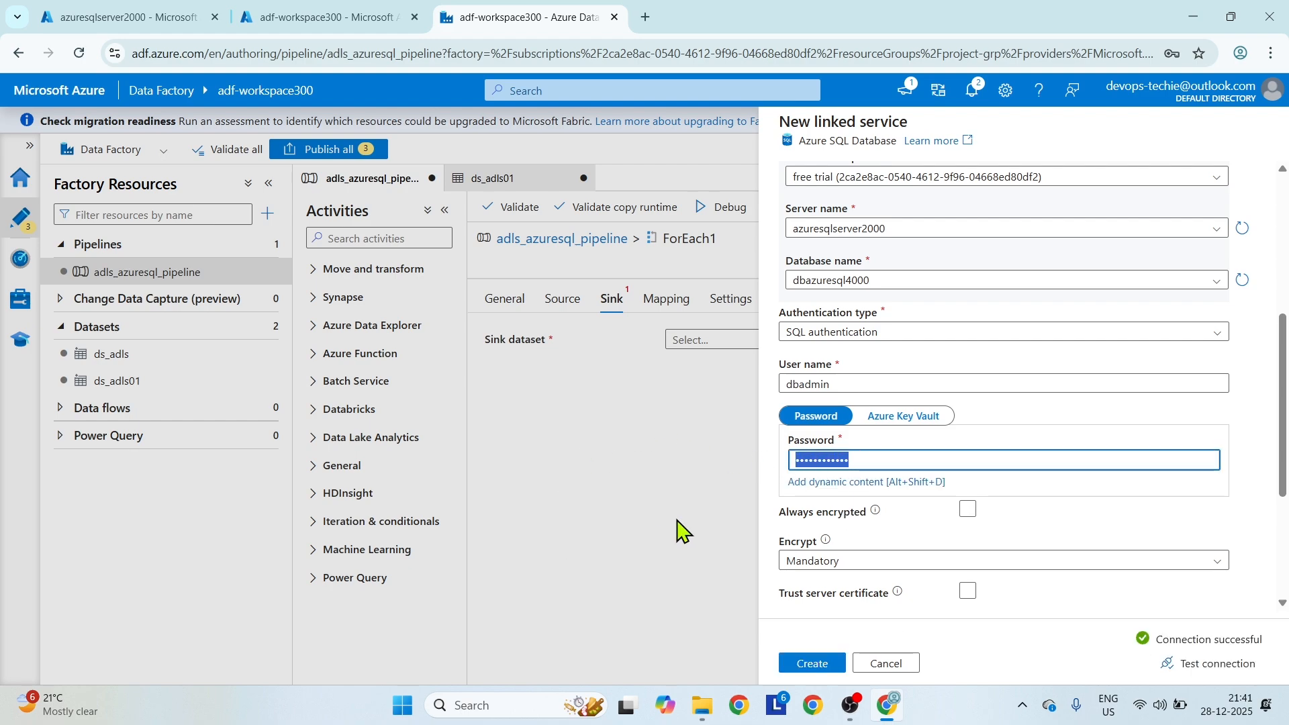
click(819, 663)
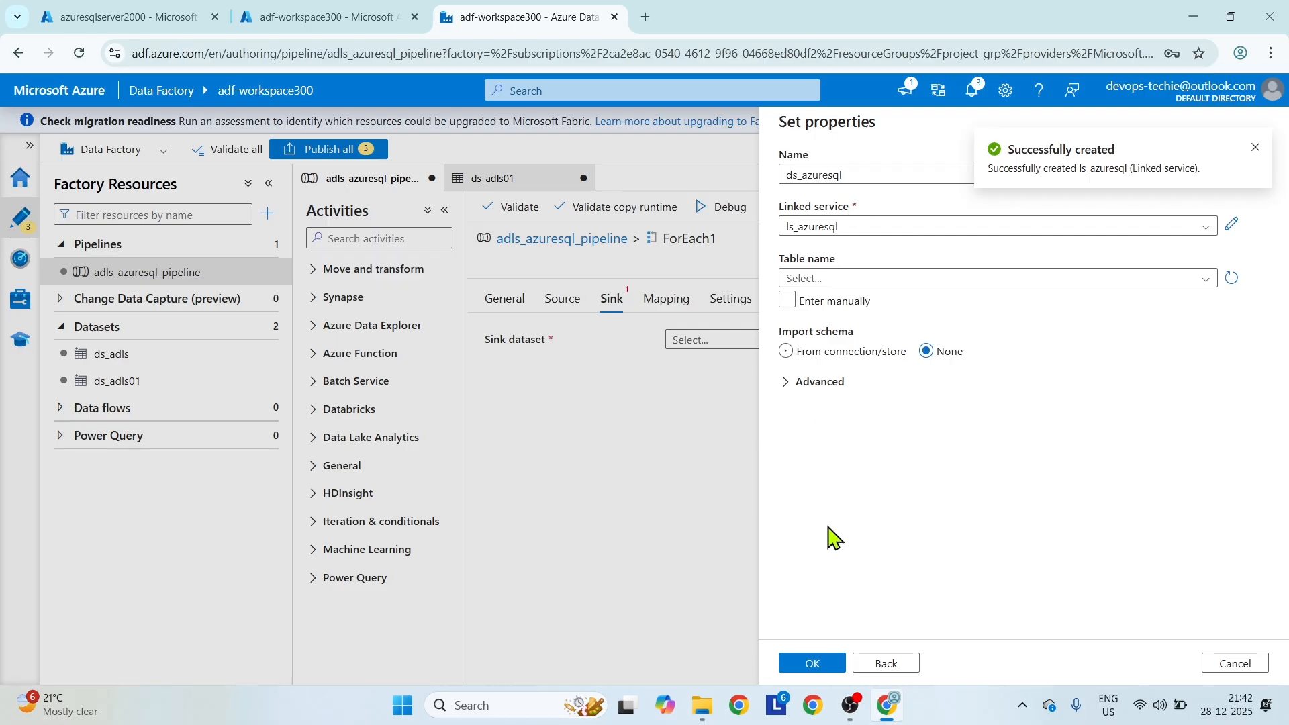
Create the ds_azuresql dataset without choosing a table and set the sink's table option to Auto create table.
click(789, 303)
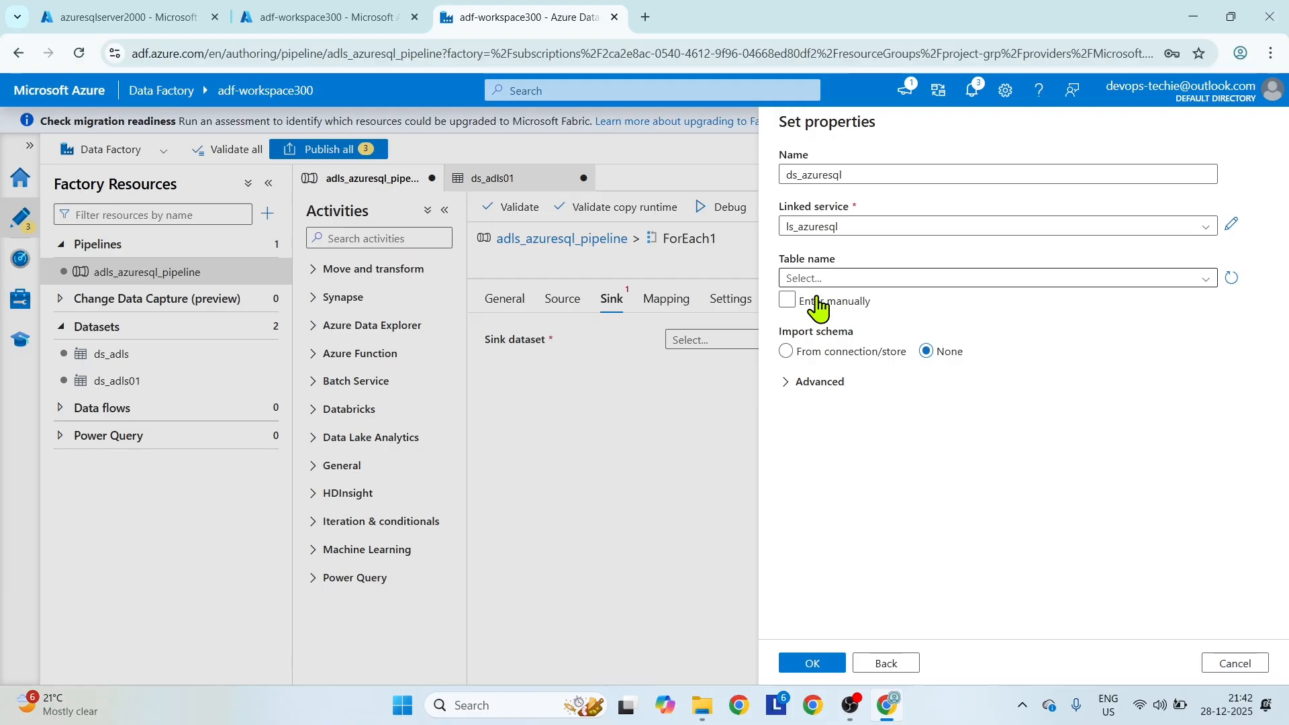
click(813, 664)
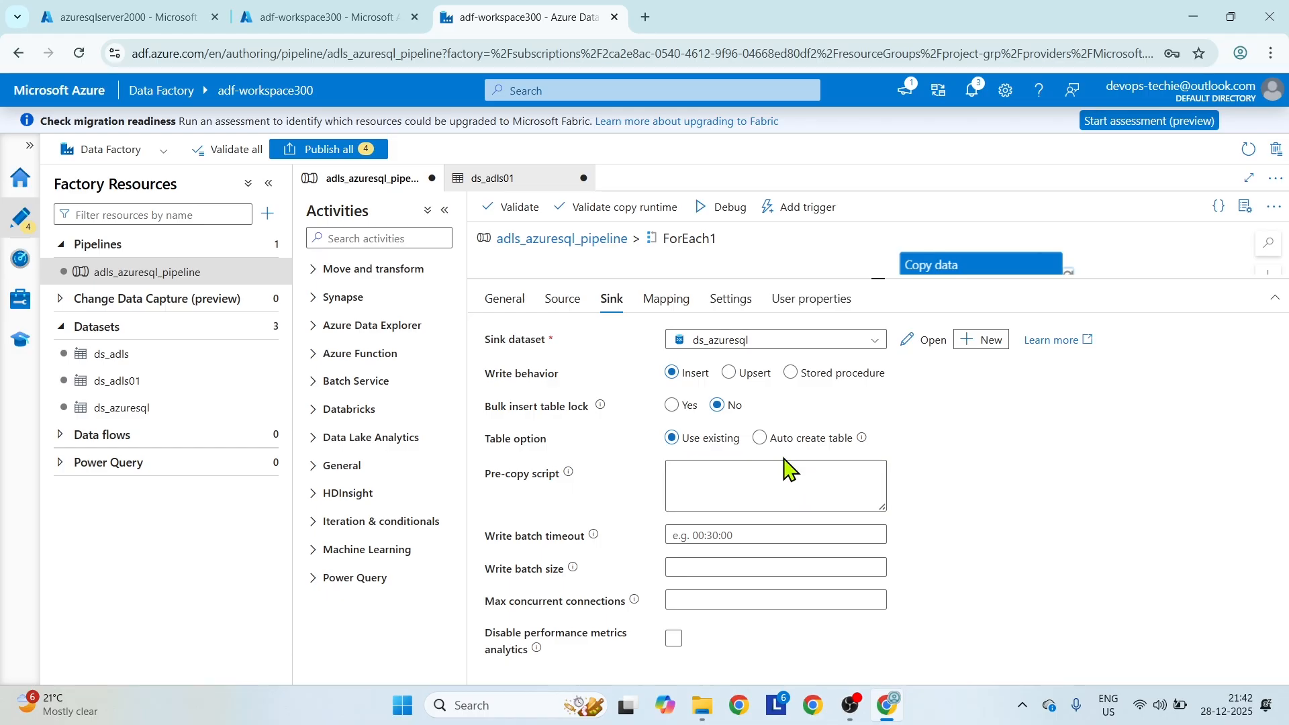
click(761, 445)
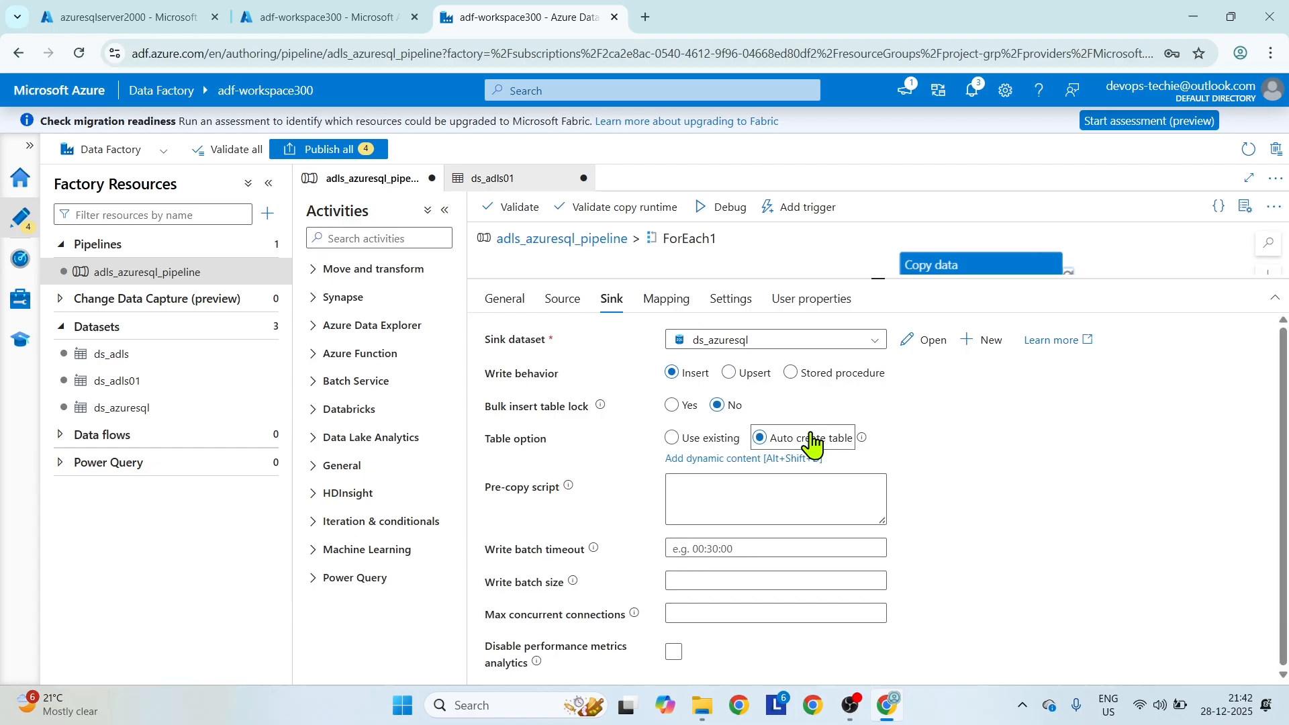
Set the ds_azuresql dataset's table to manual entry with schema dbo and test its connection.
click(920, 342)
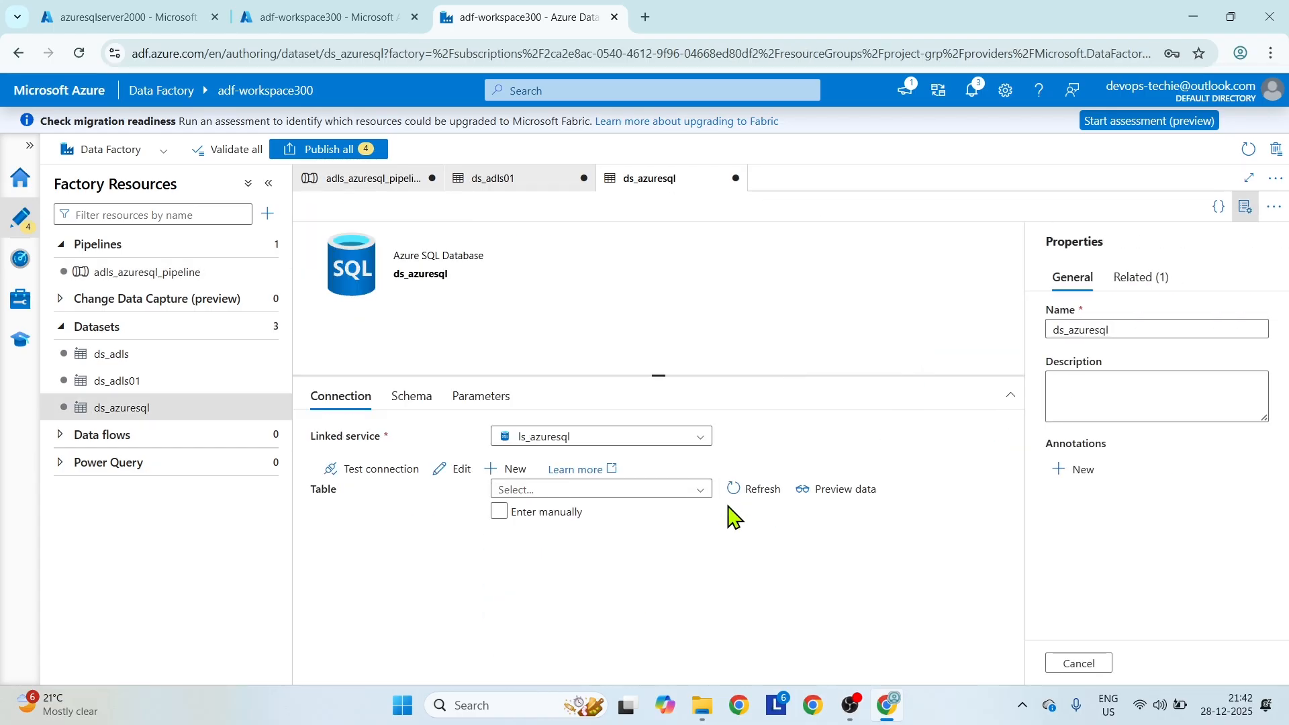
click(500, 514)
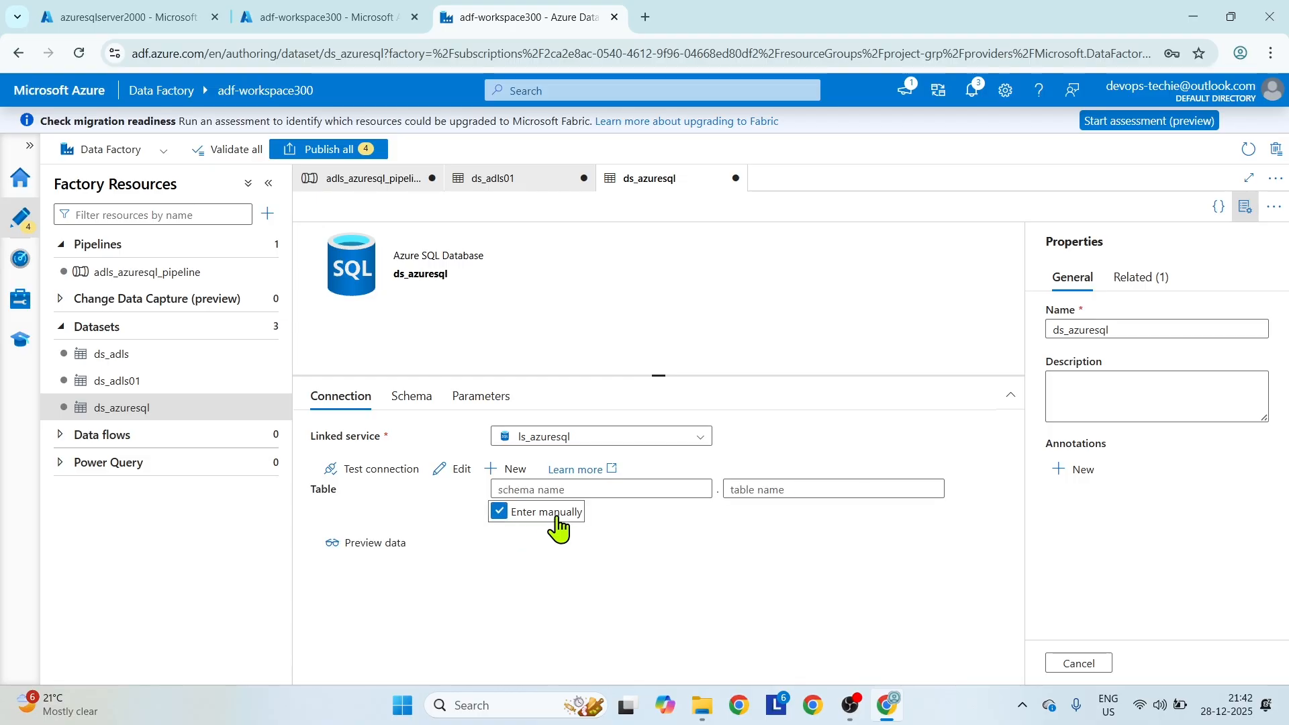
click(775, 490)
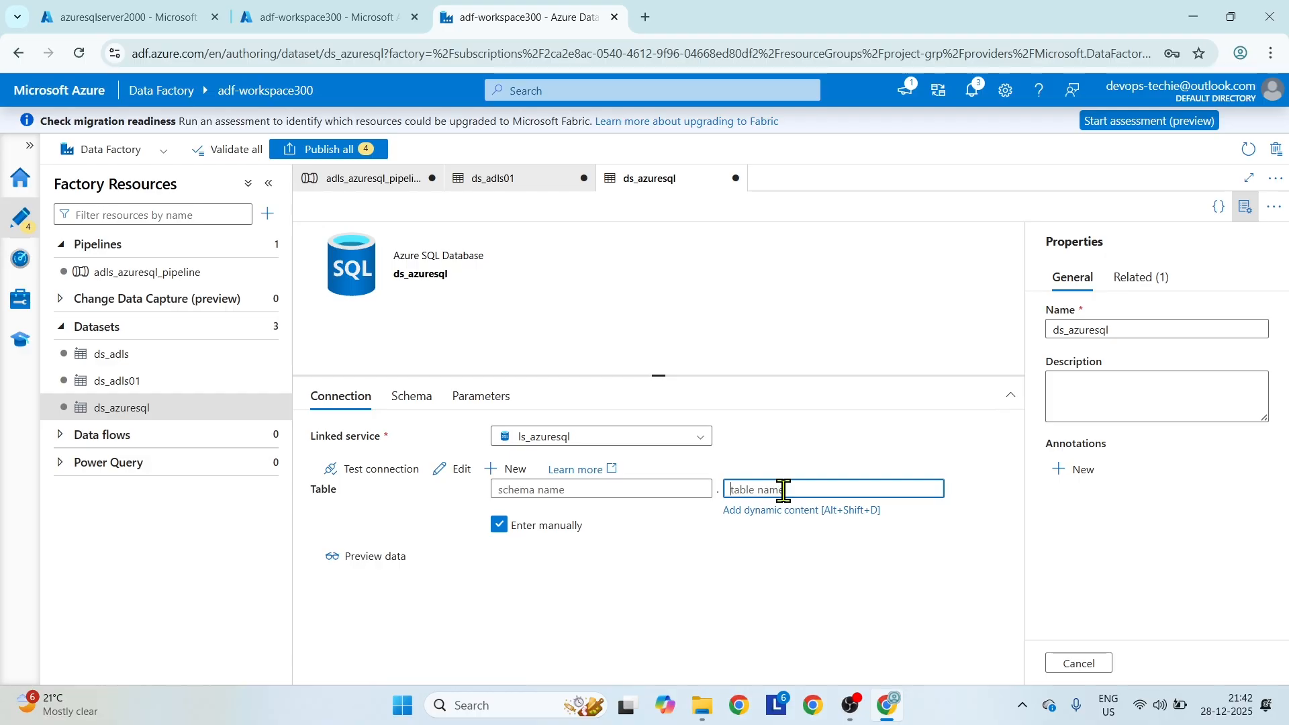
click(591, 487)
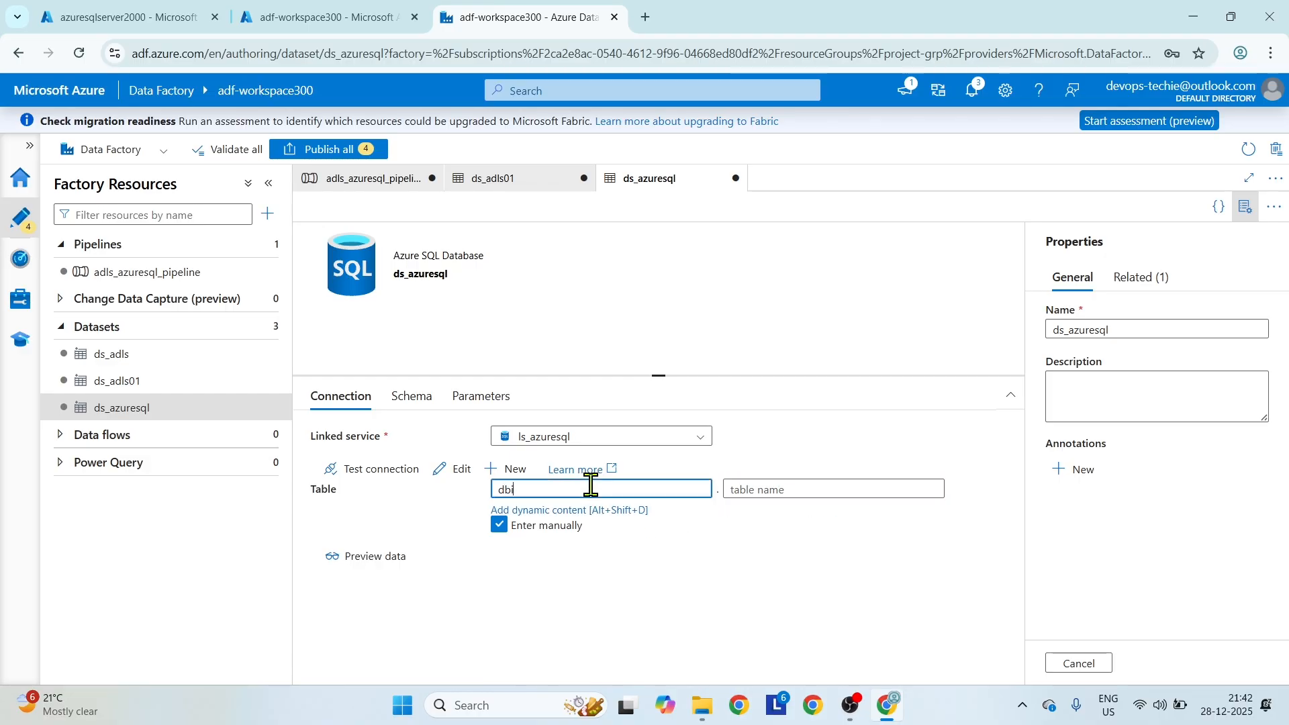
text(dbo)
click(797, 490)
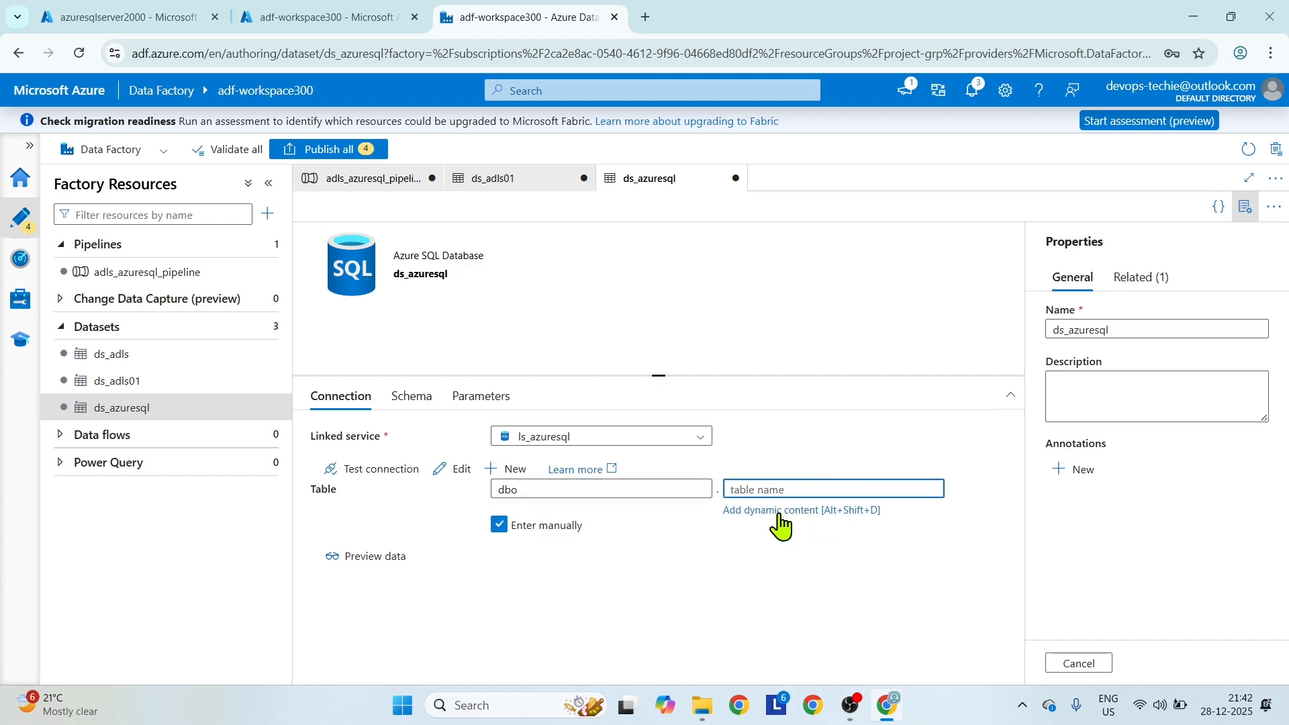
click(379, 470)
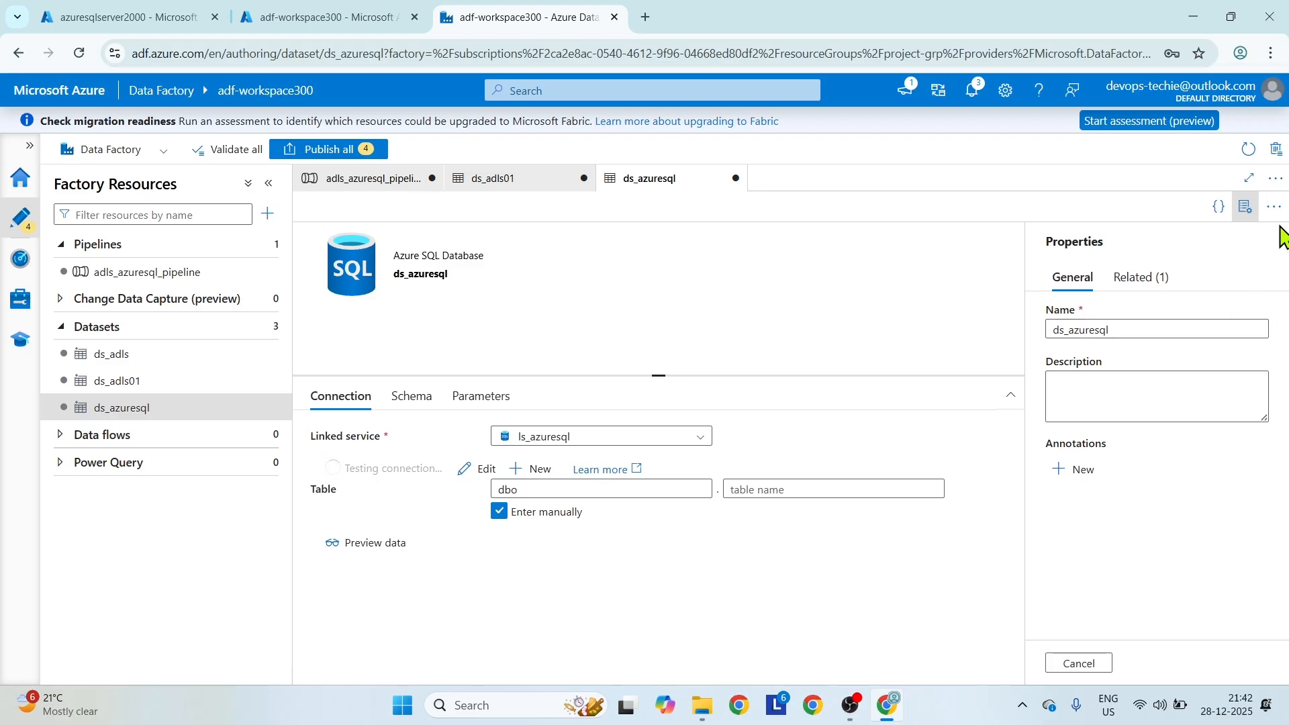
click(1247, 209)
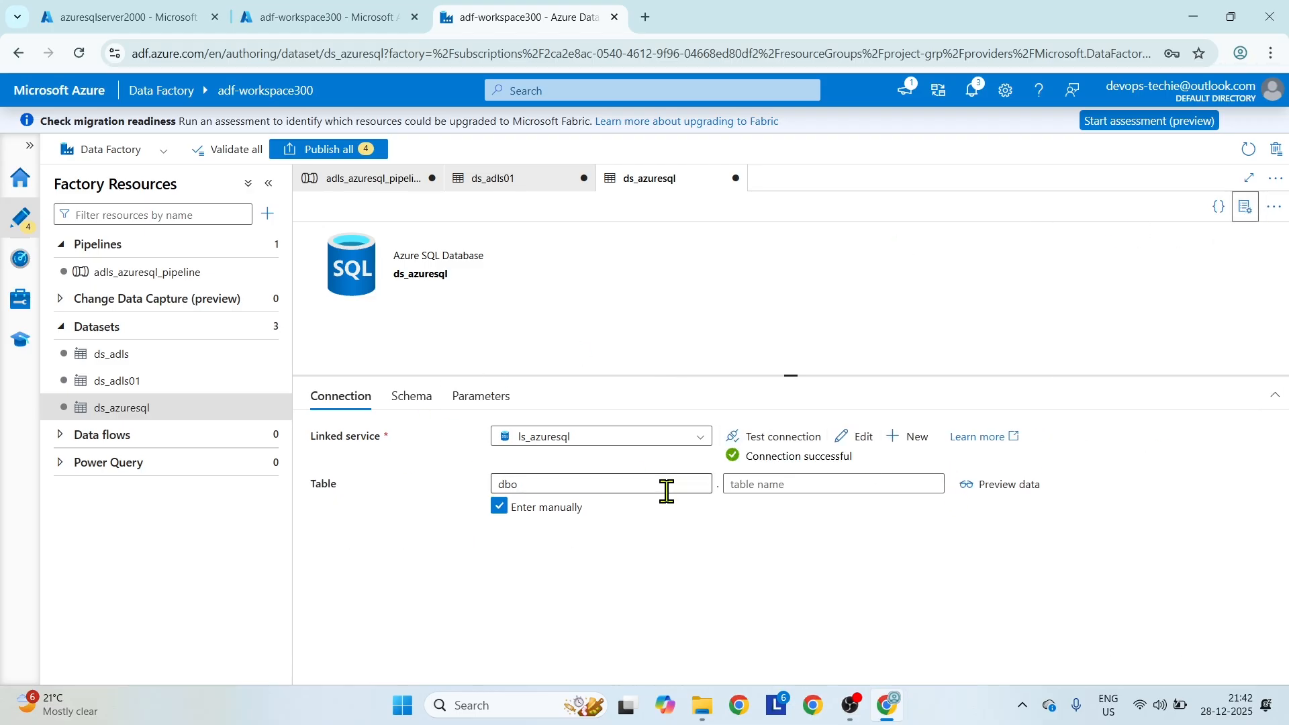
click(766, 484)
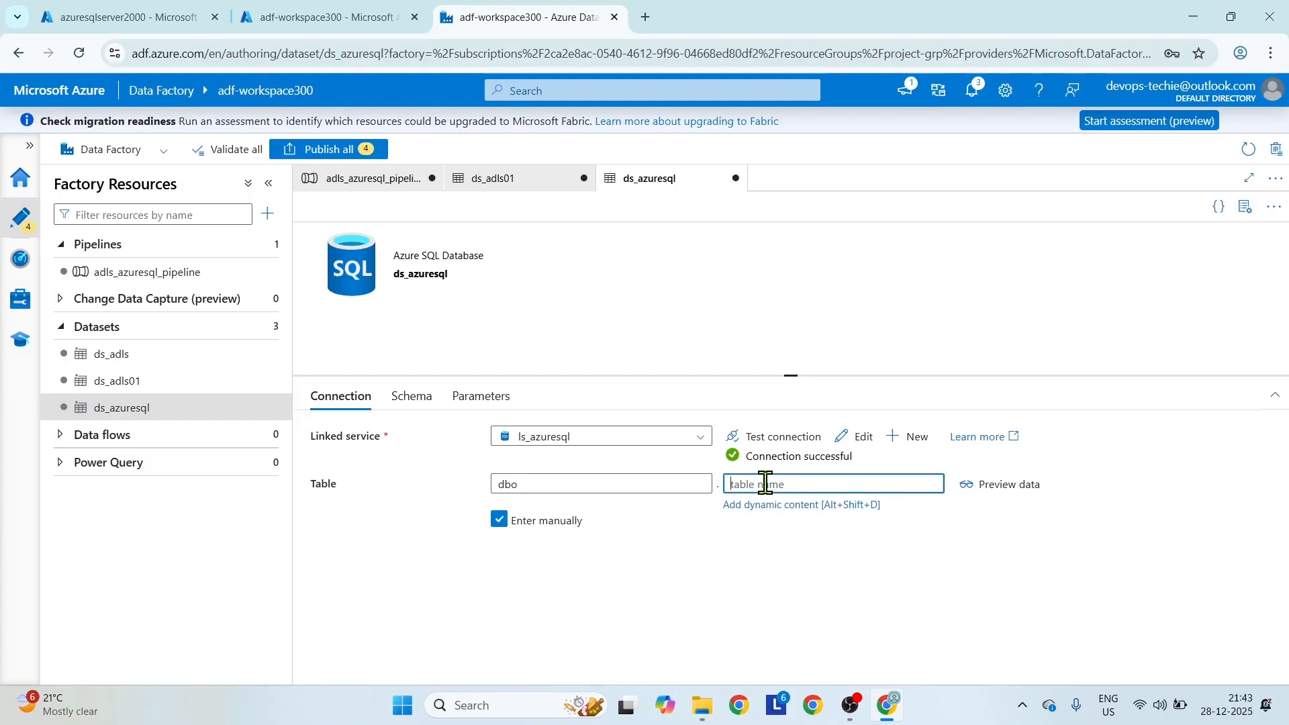
click(770, 505)
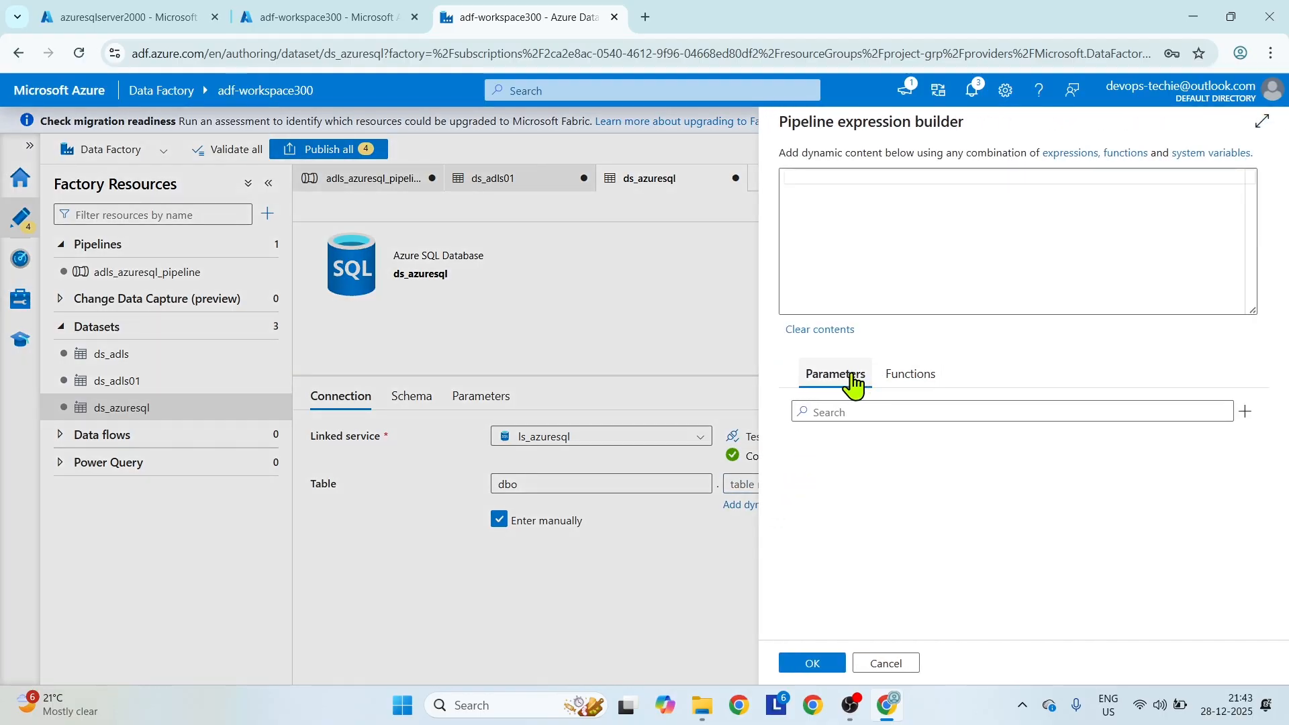
click(1245, 412)
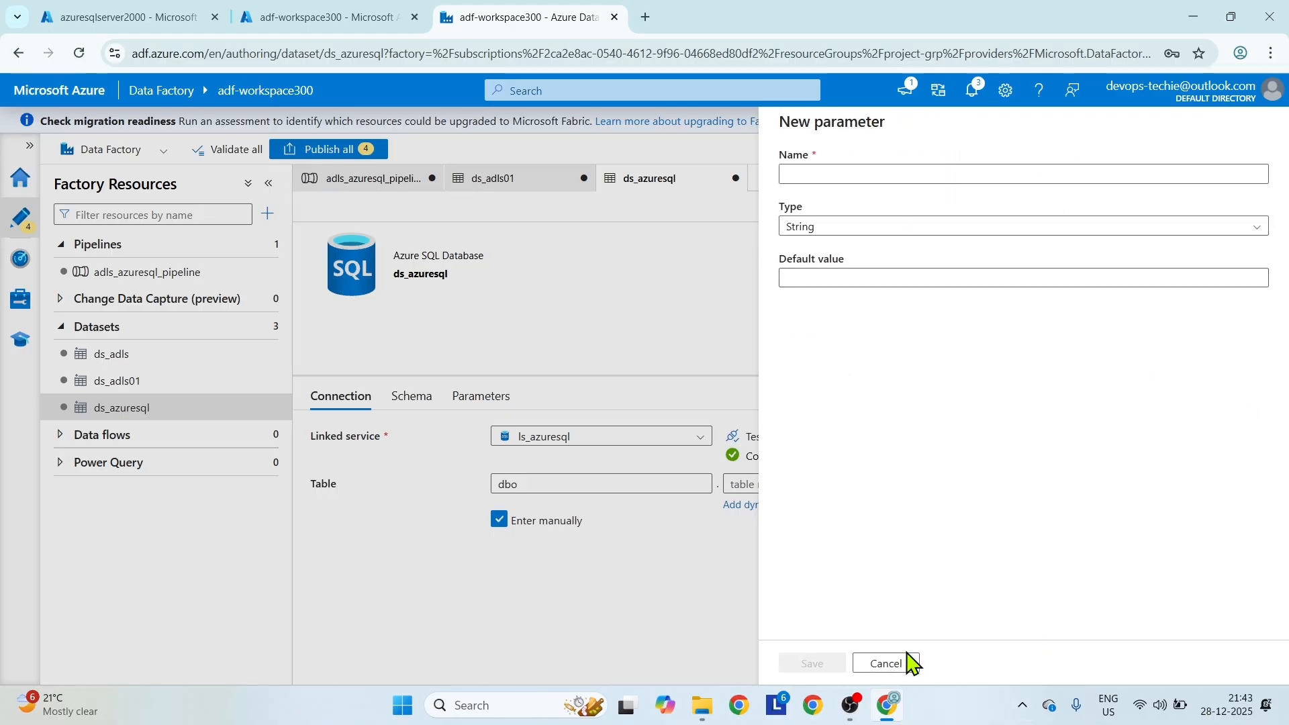
click(884, 660)
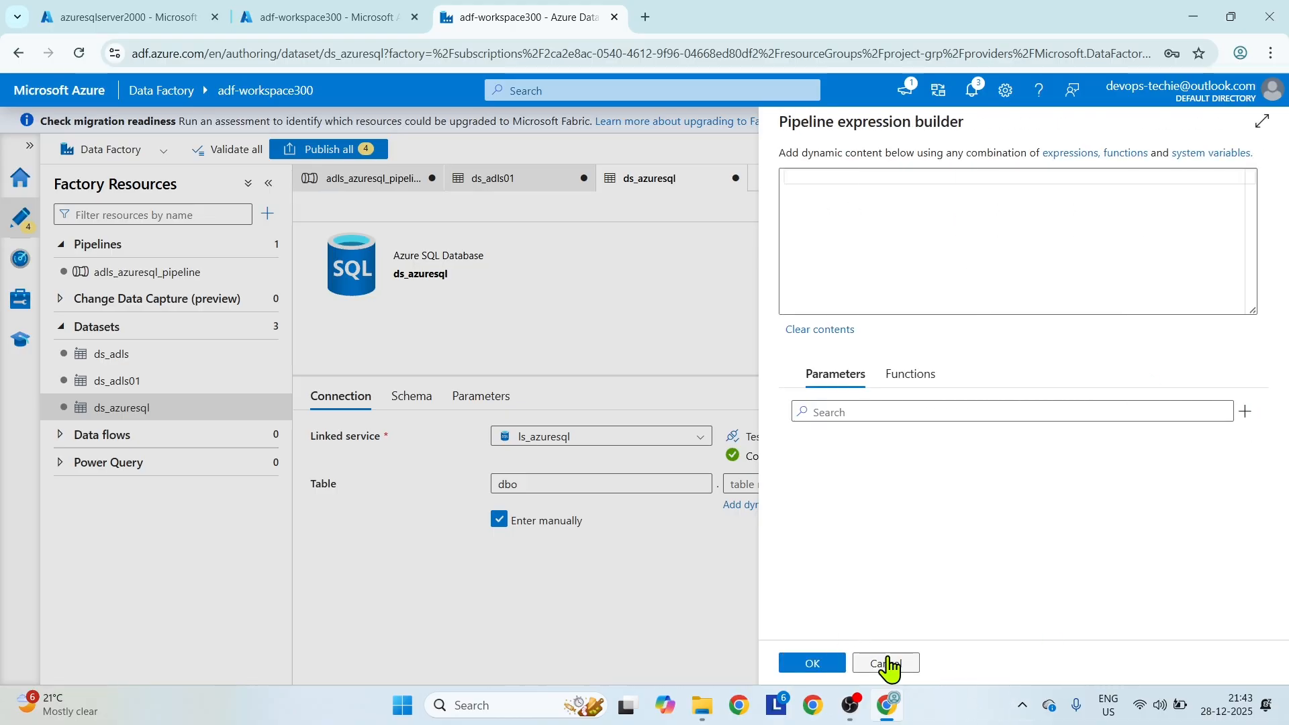
click(889, 661)
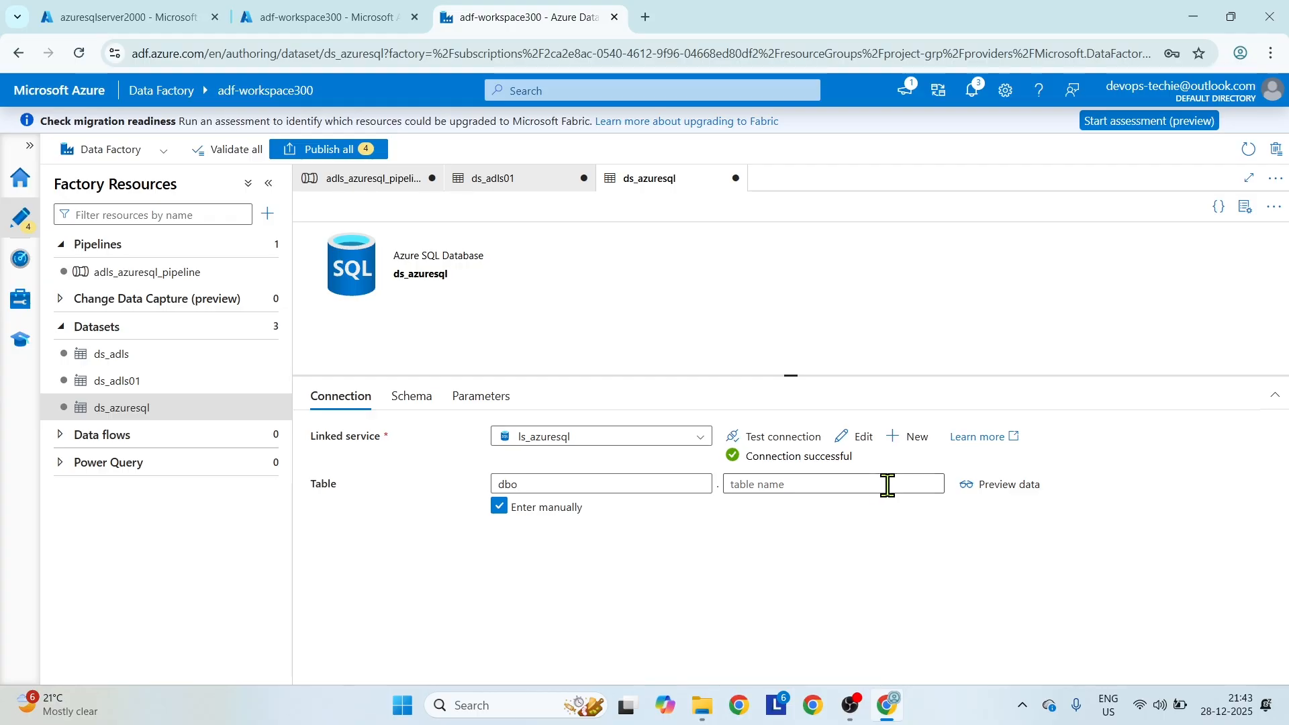
click(885, 482)
click(806, 505)
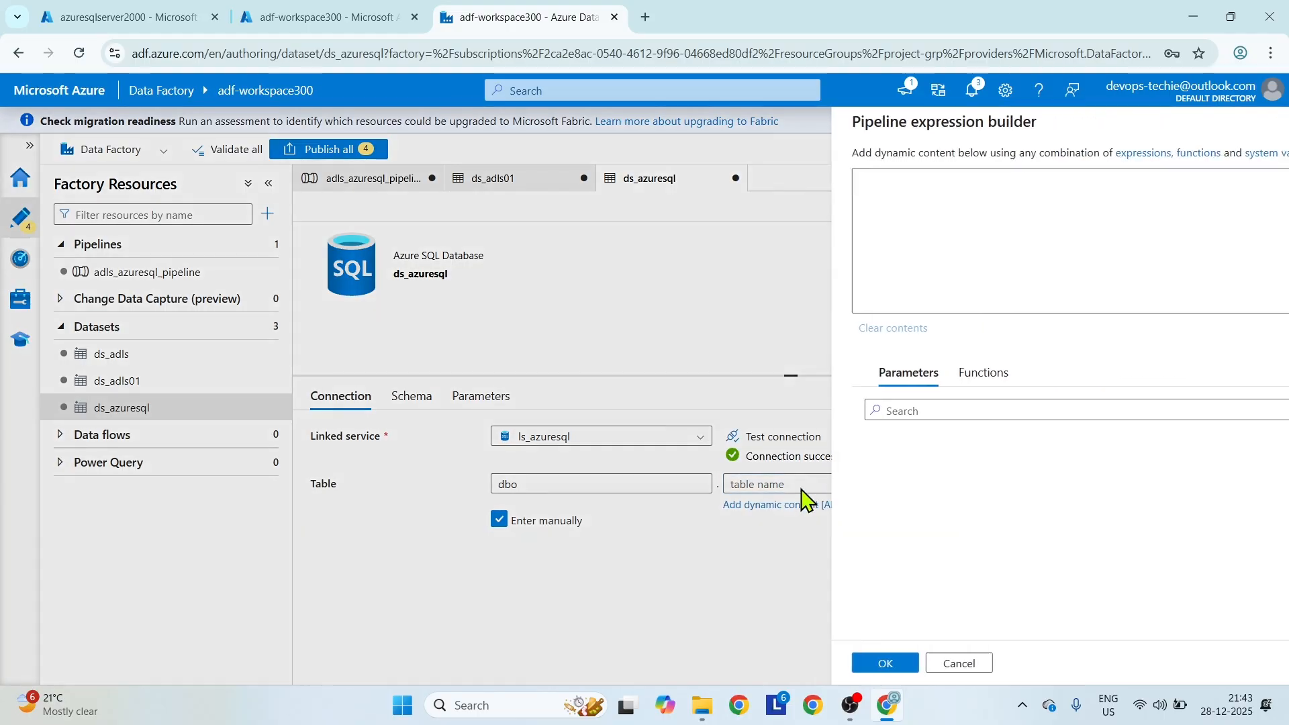
click(913, 380)
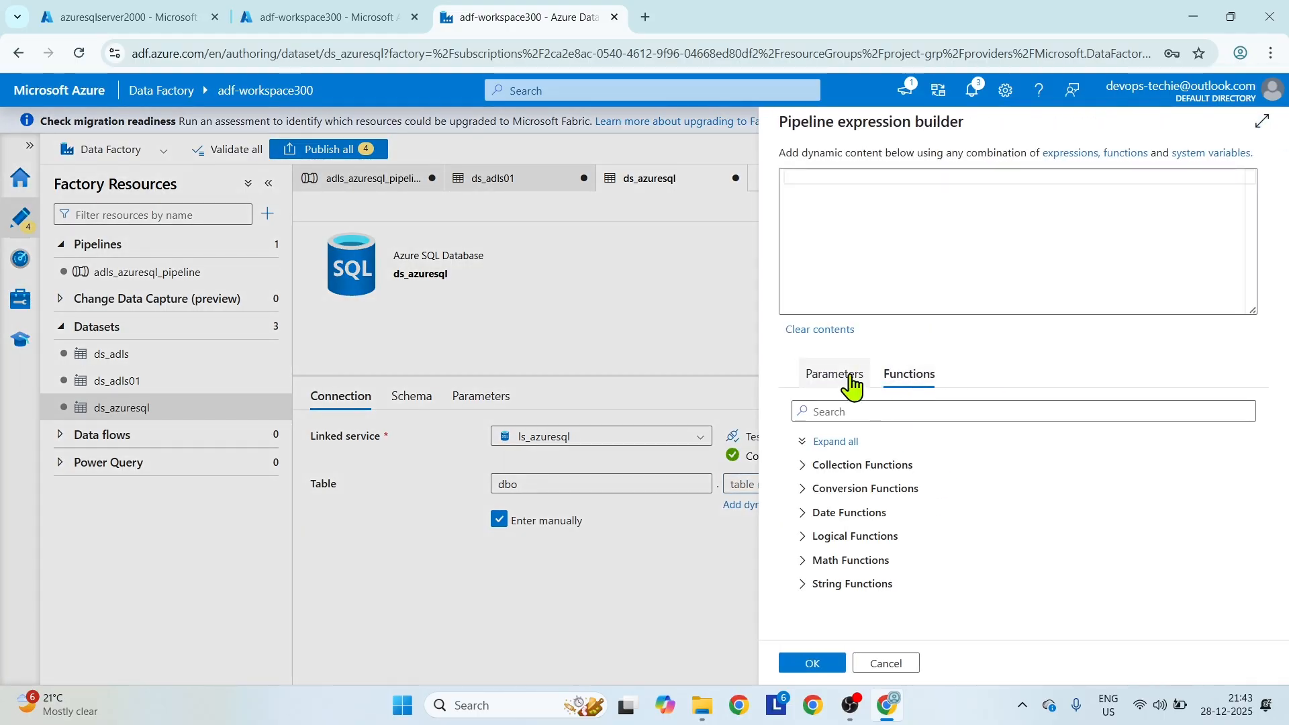
click(851, 383)
click(888, 664)
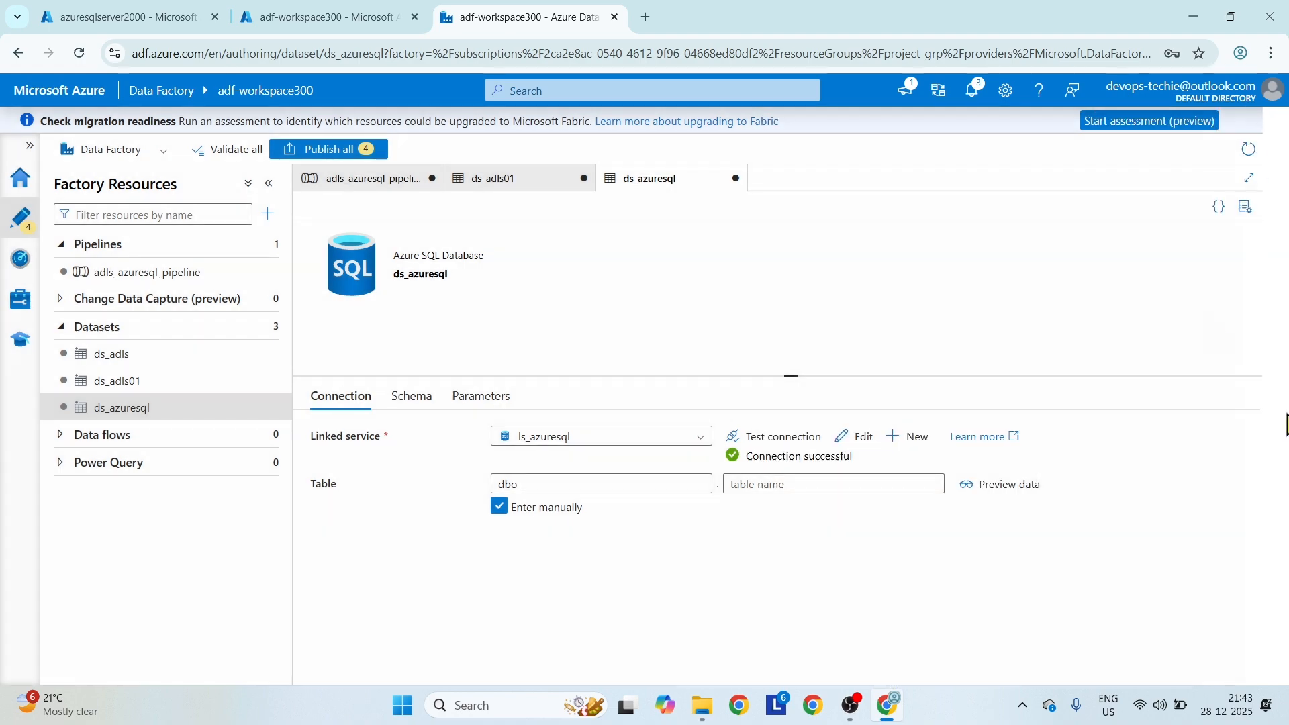
click(341, 183)
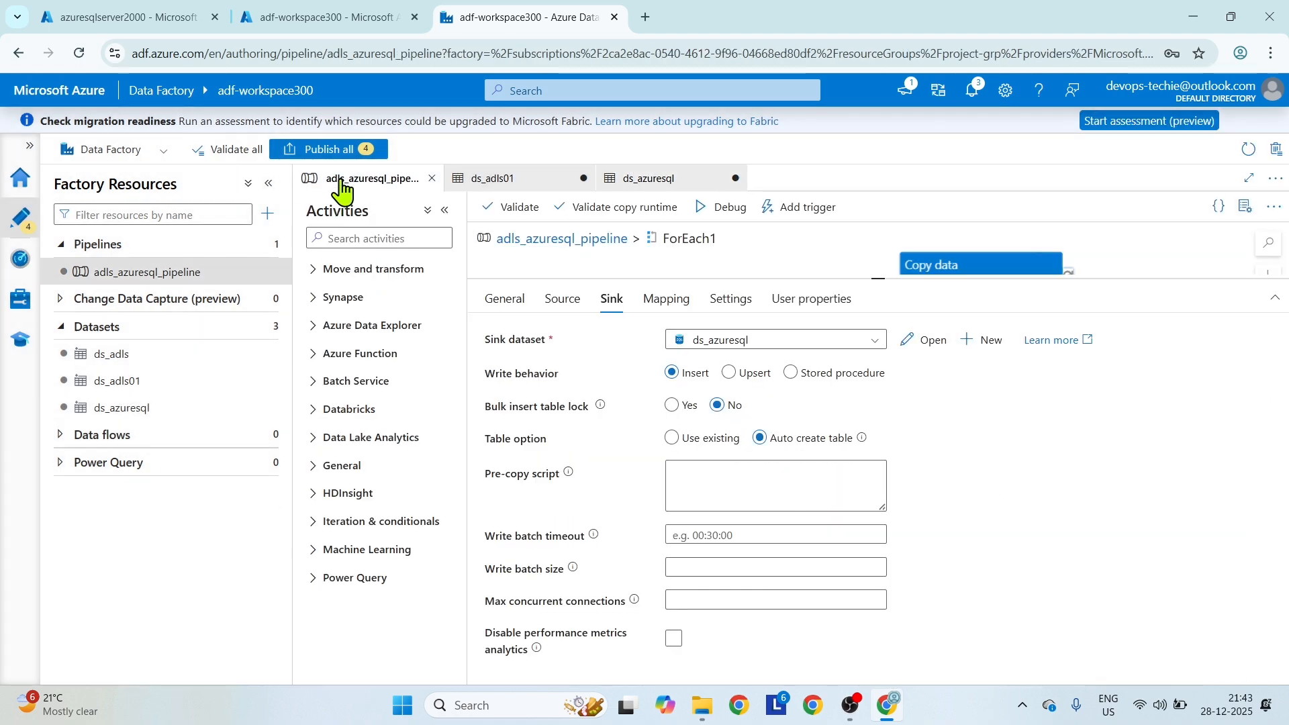
click(673, 178)
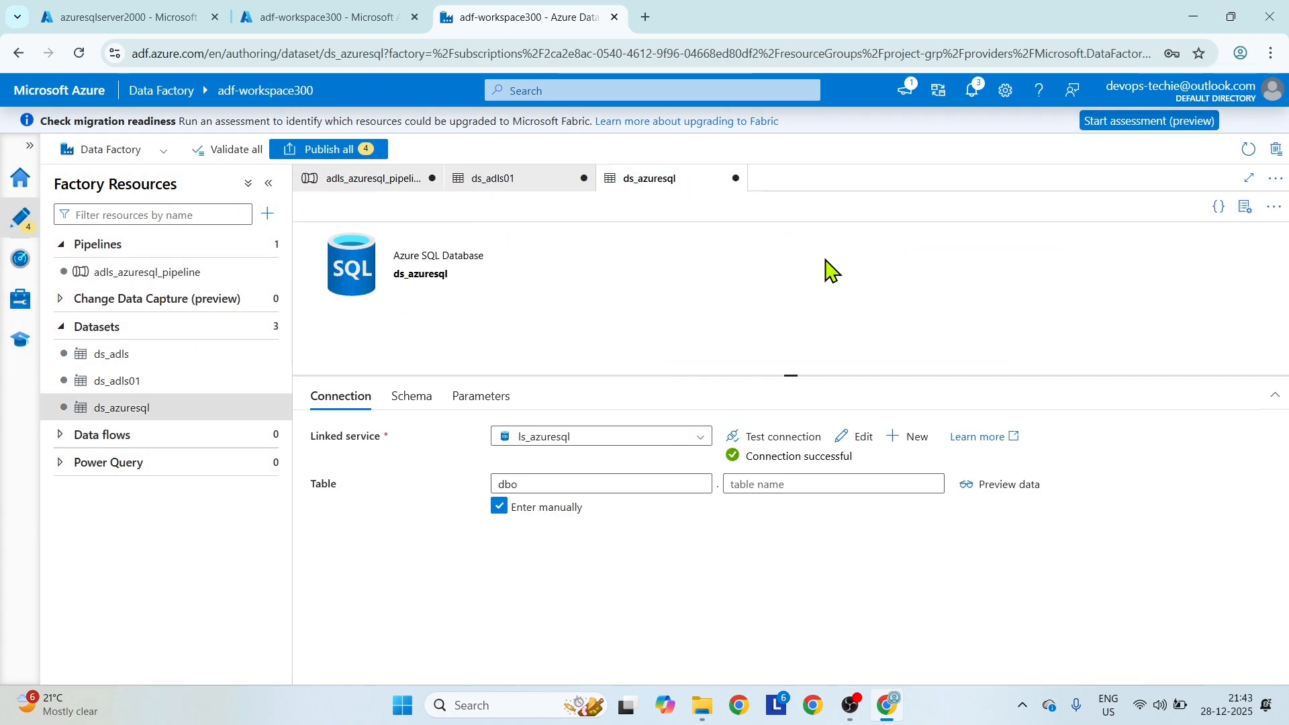
Add a String parameter named allfile to the ds_azuresql dataset.
click(488, 400)
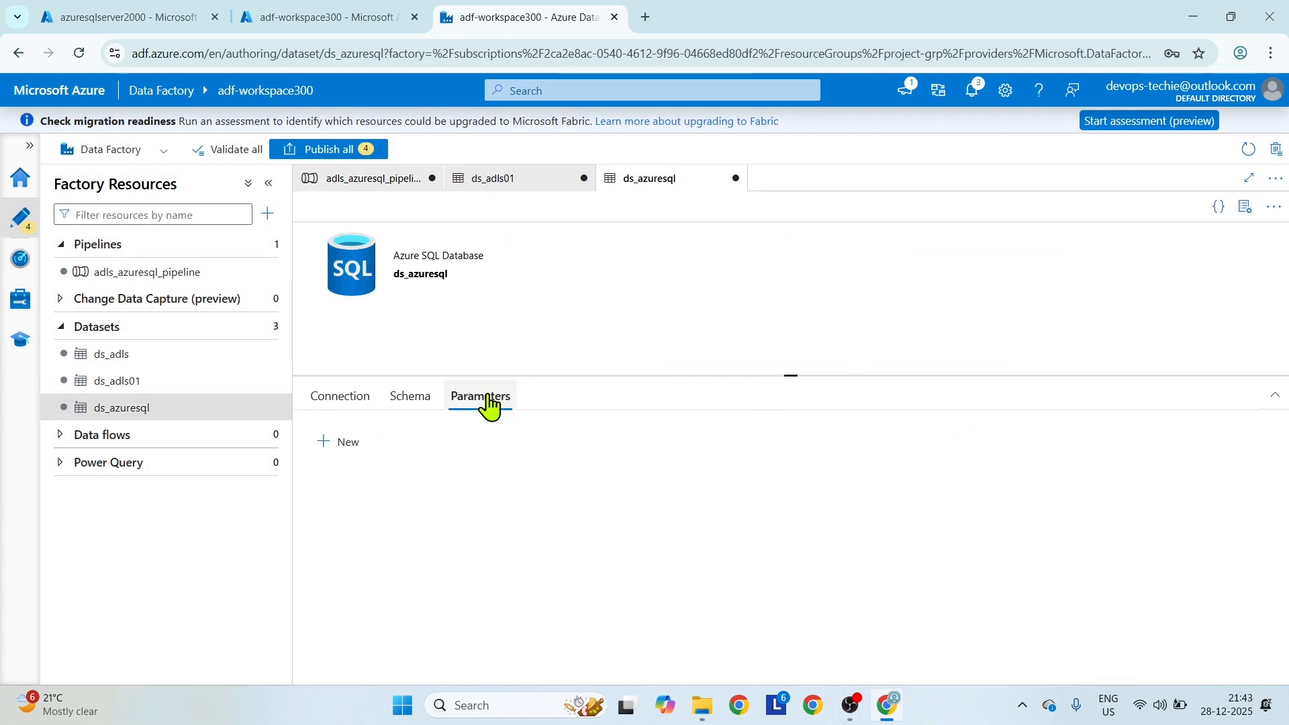
click(349, 443)
click(393, 499)
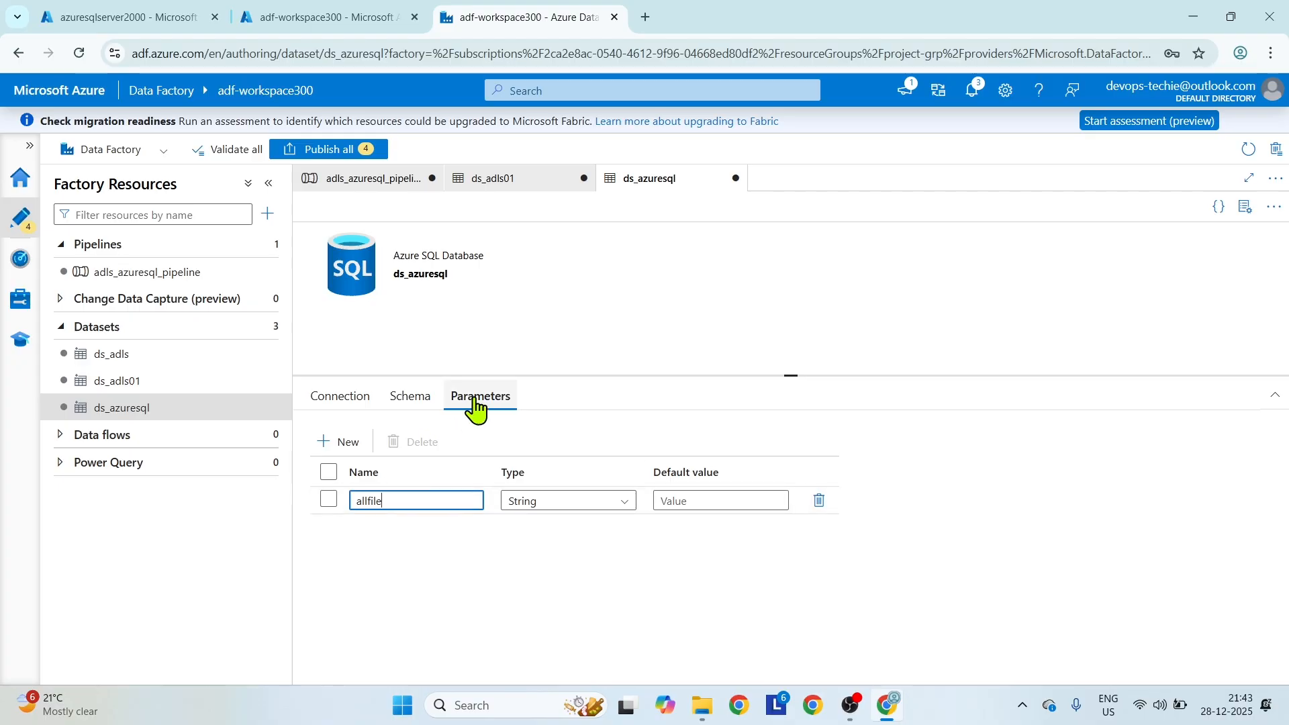
click(341, 401)
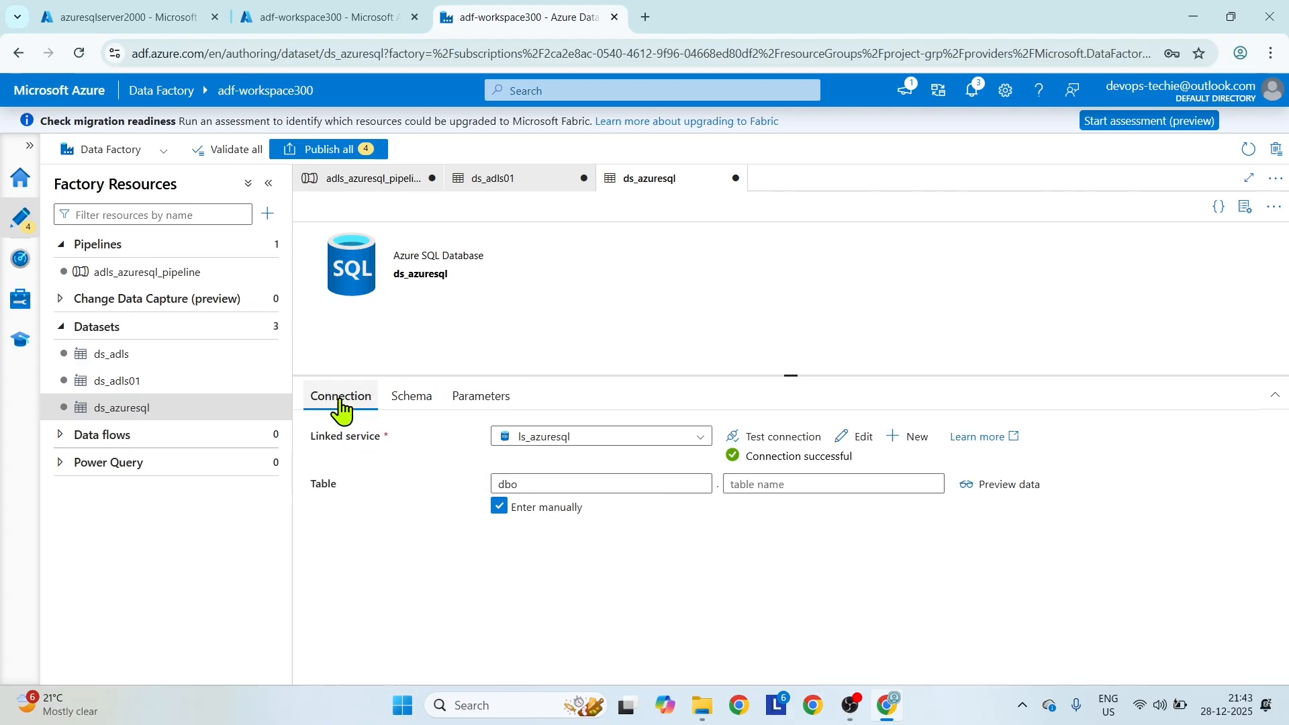
click(754, 485)
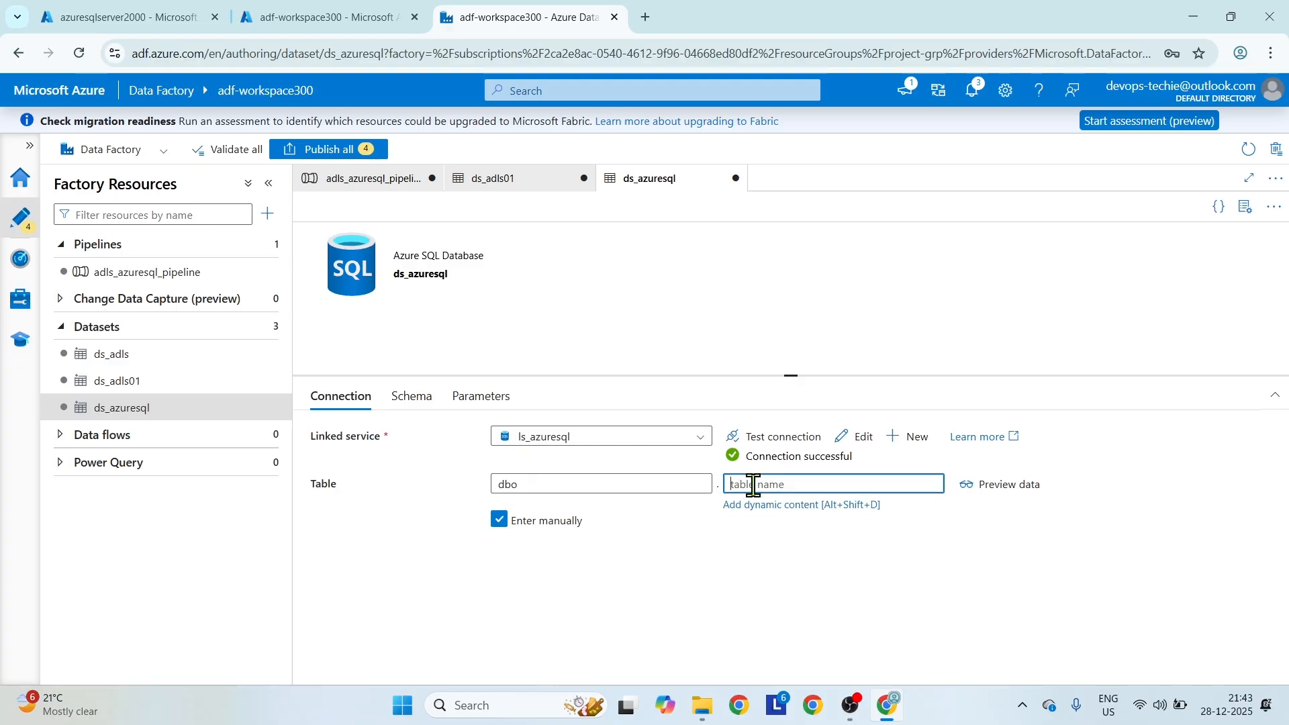
click(765, 505)
click(814, 451)
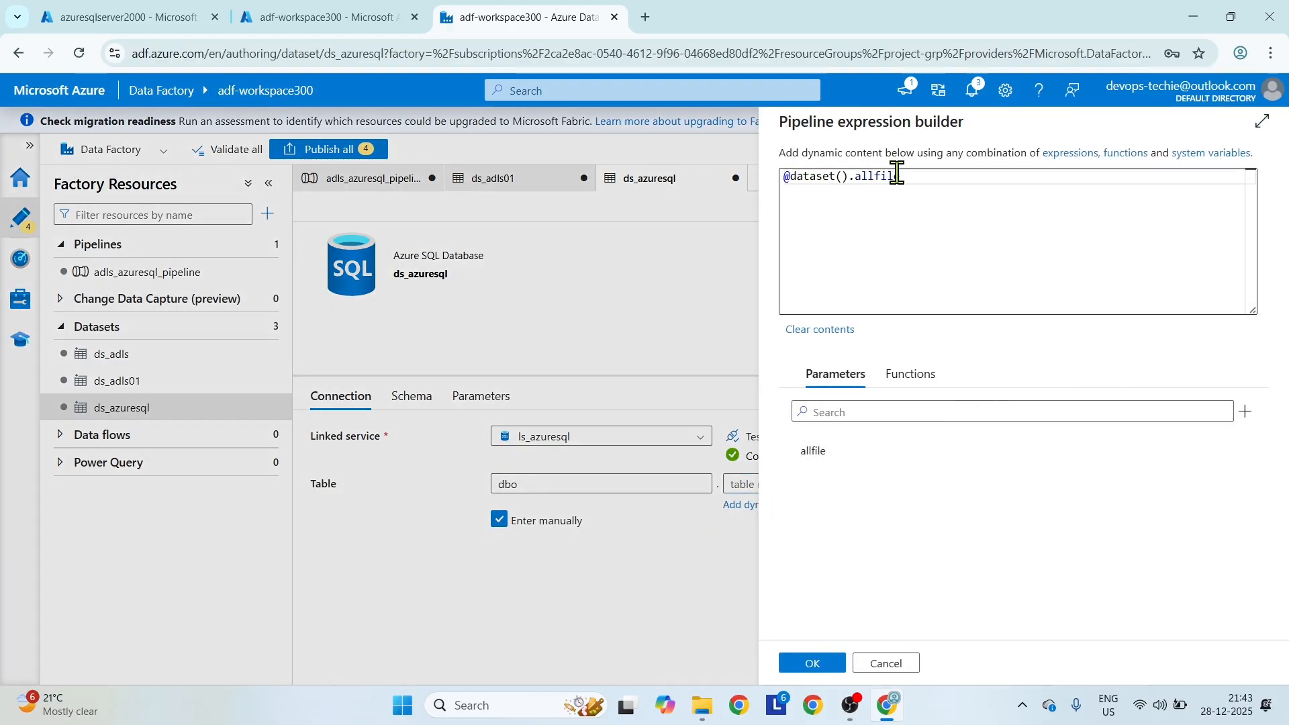
drag(920, 176, 741, 176)
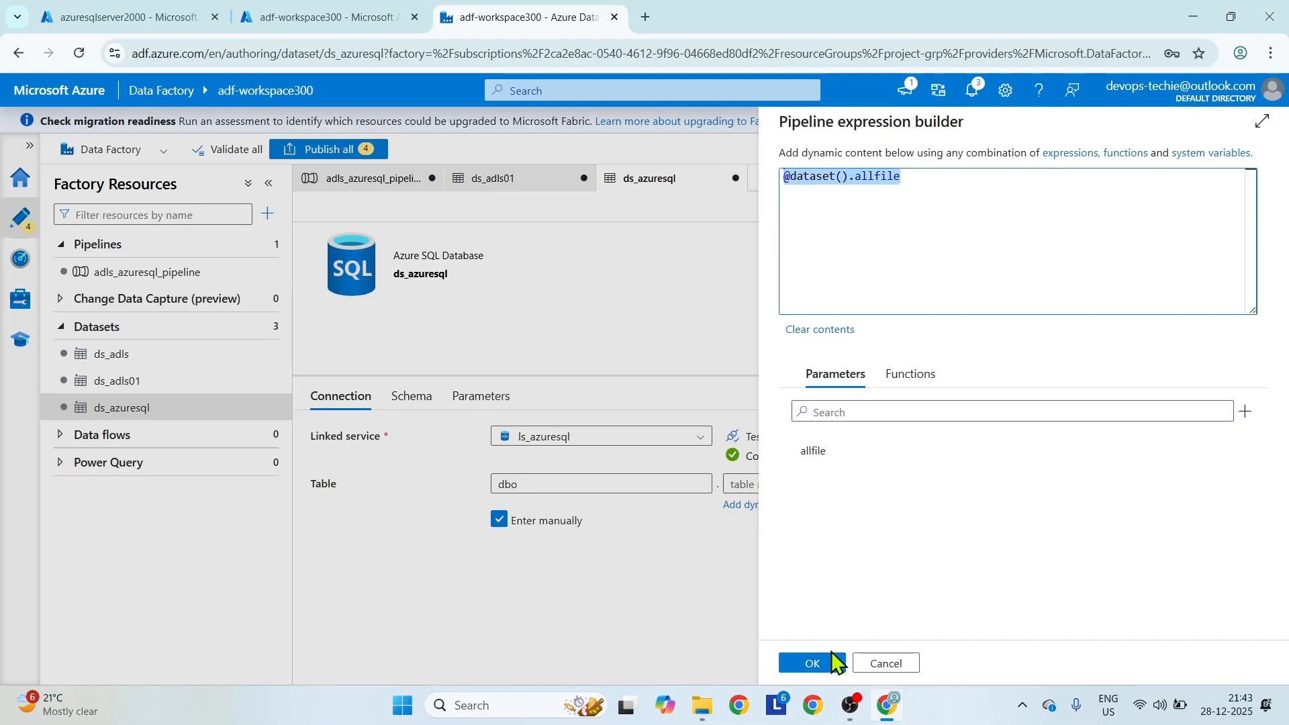
click(812, 663)
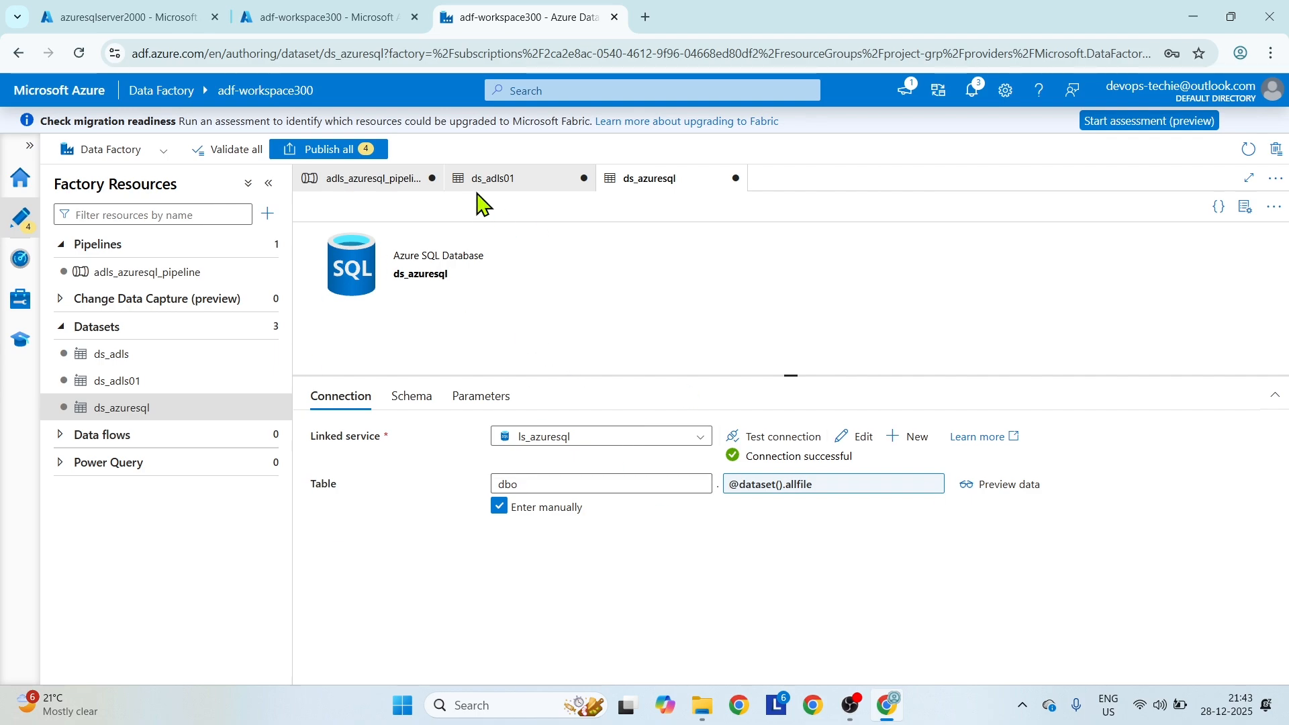
click(392, 180)
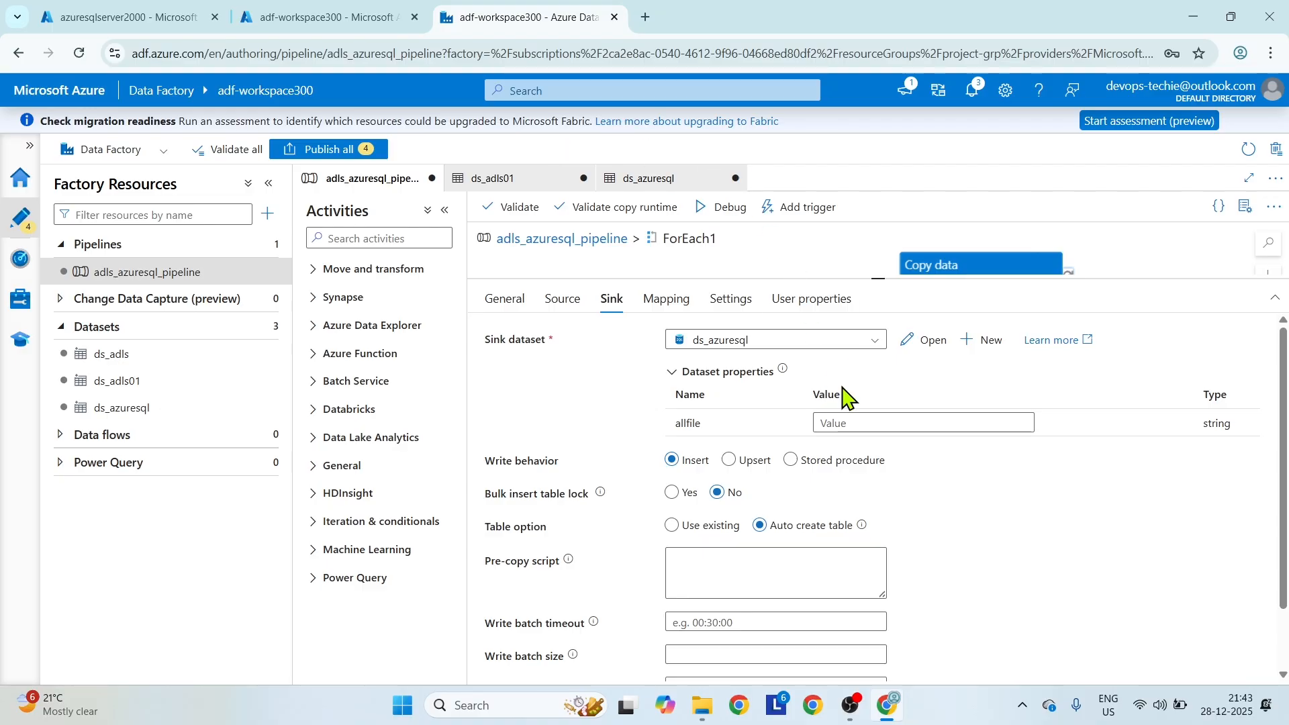
click(887, 422)
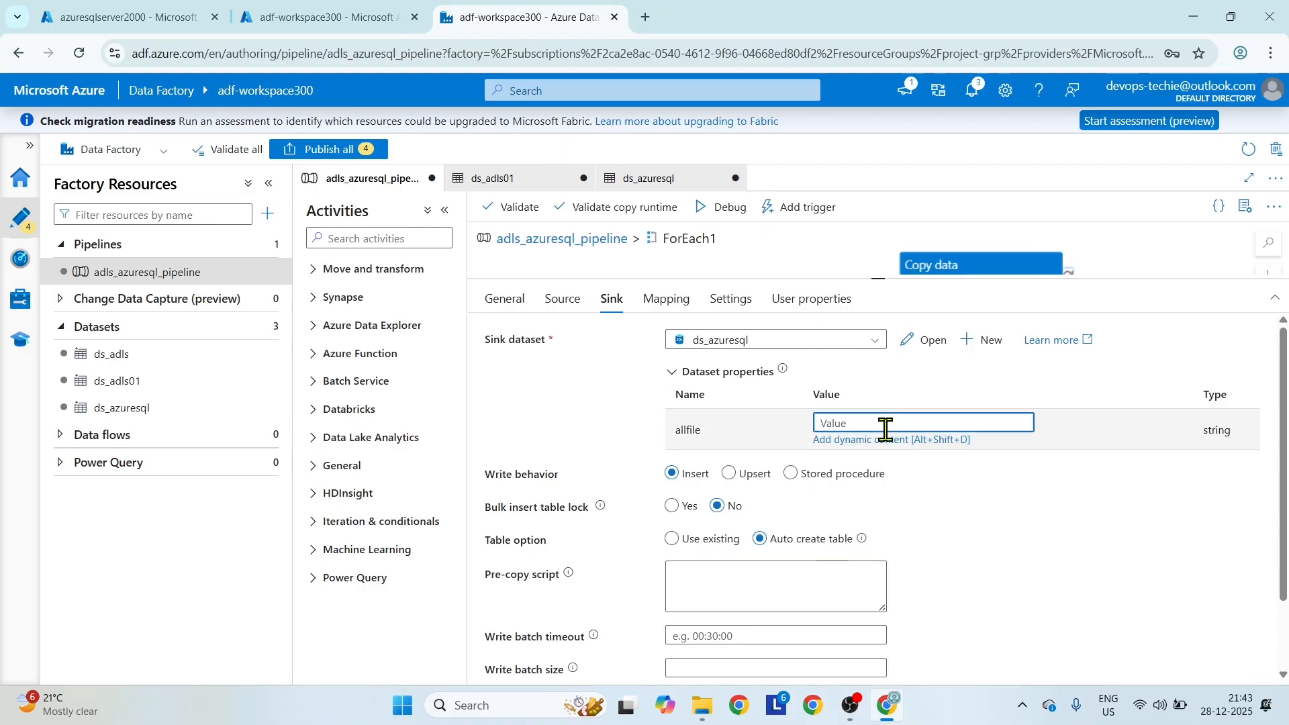
click(885, 440)
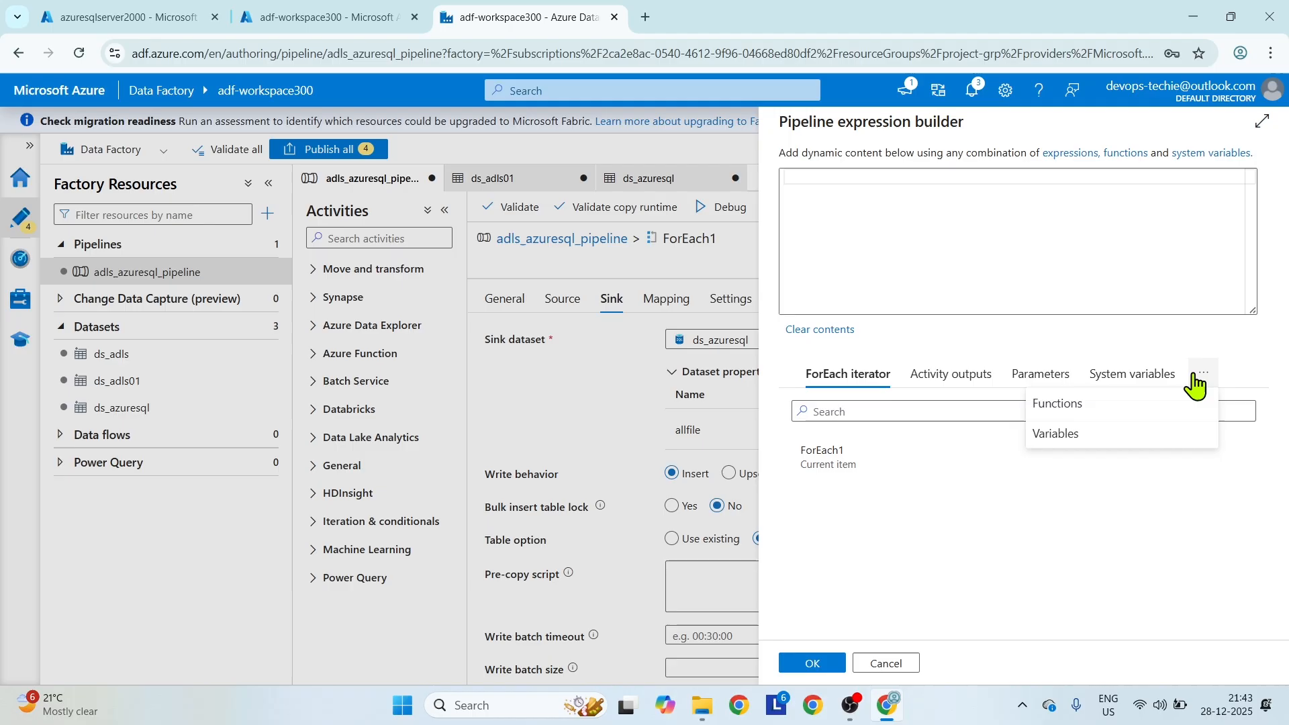
click(1078, 433)
click(869, 453)
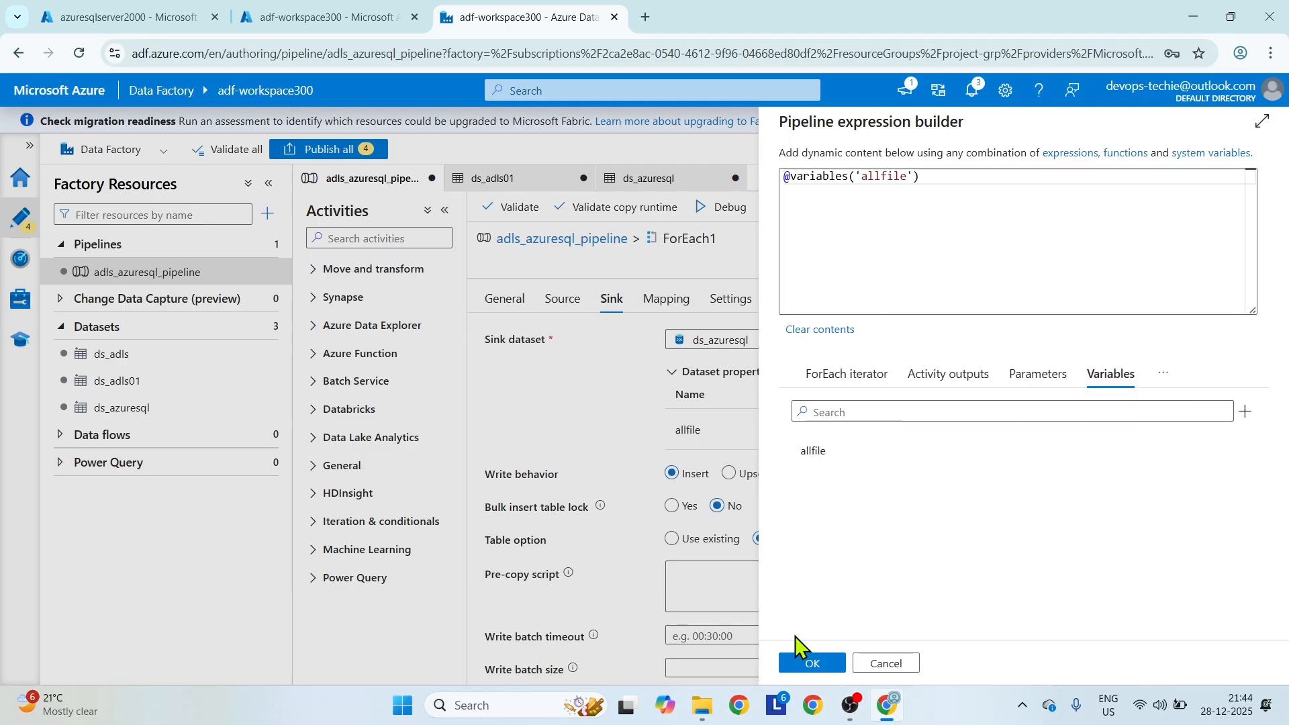
click(813, 663)
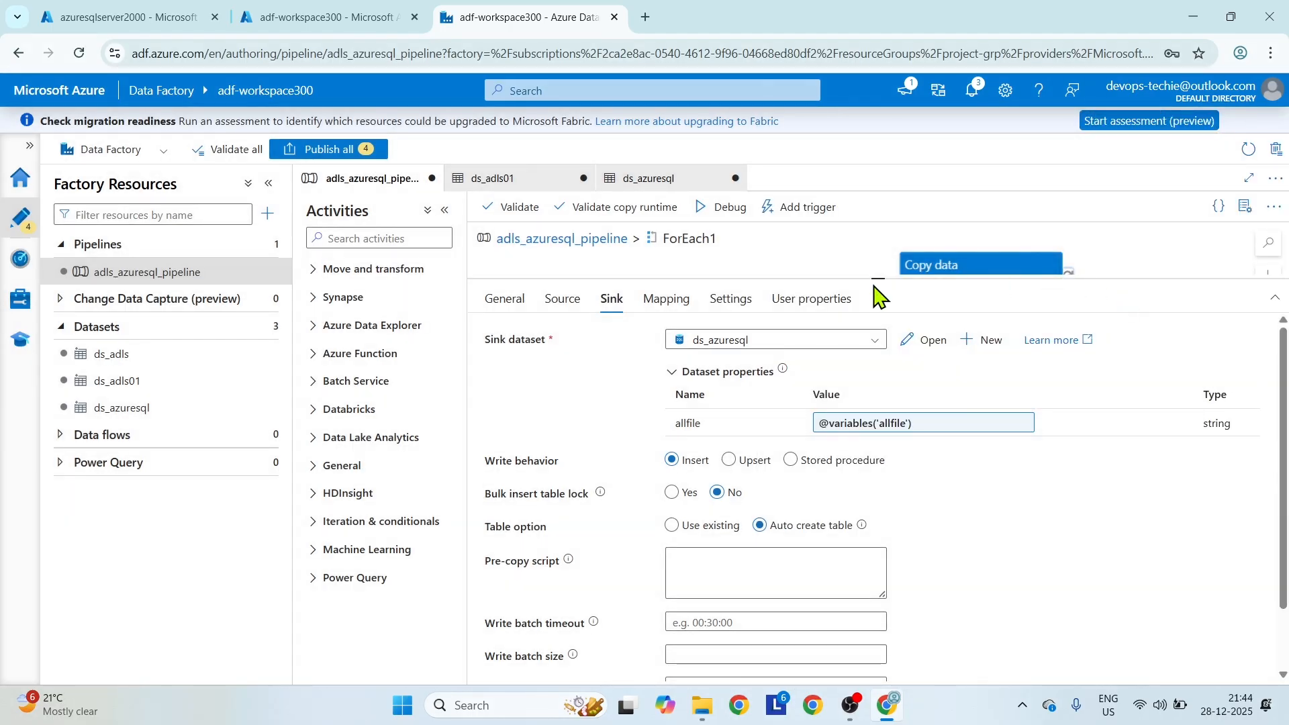
Validate adls_azuresql_pipeline and start a debug run.
drag(874, 278, 875, 387)
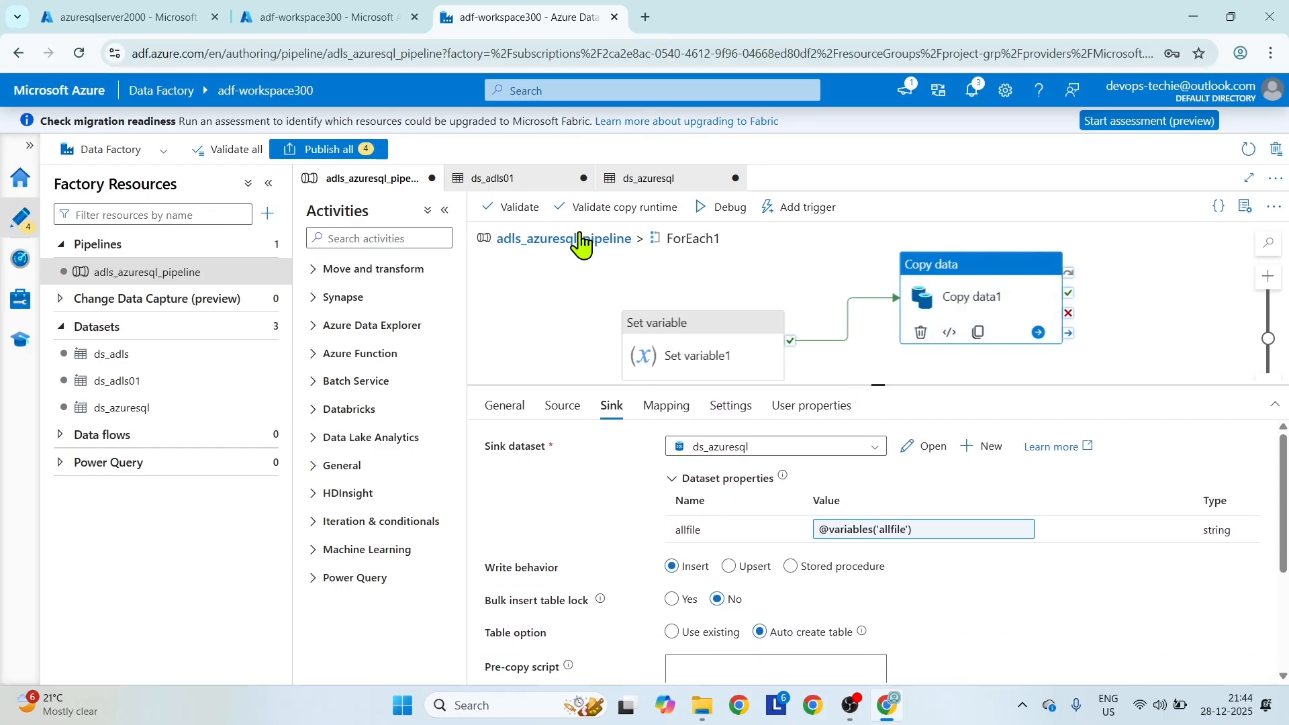
click(510, 207)
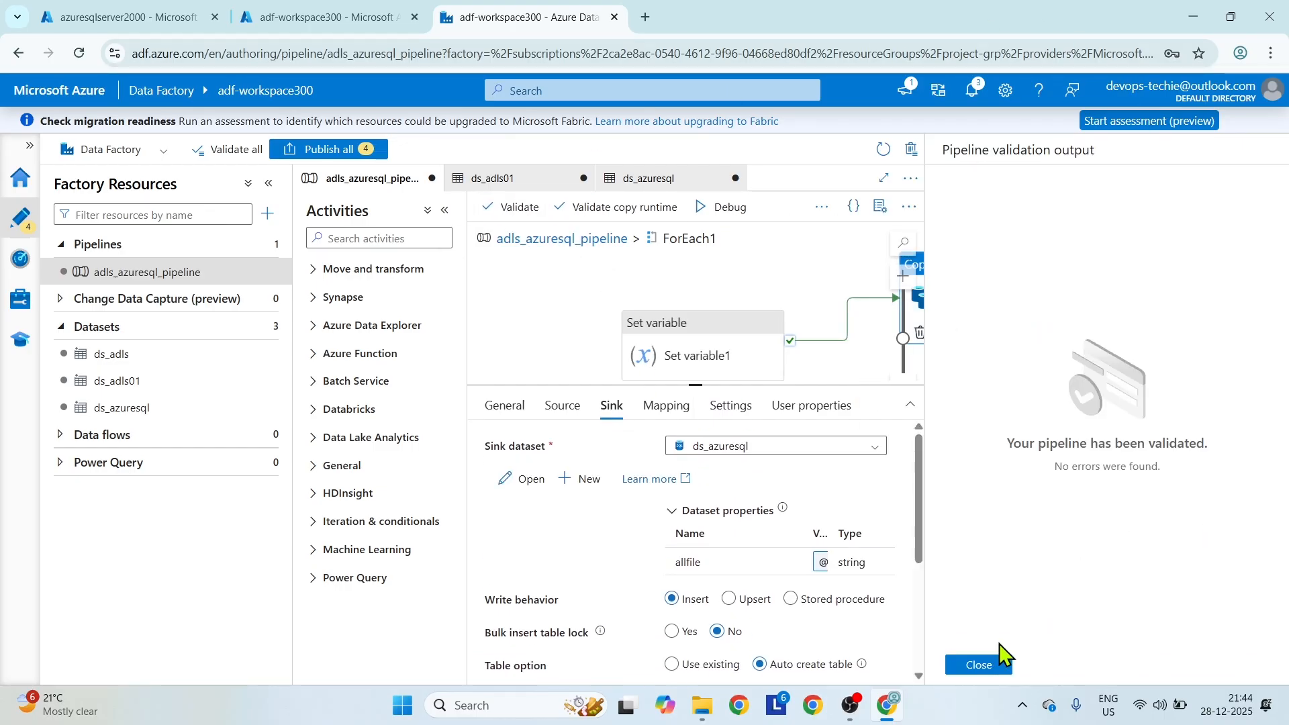
click(985, 667)
click(698, 208)
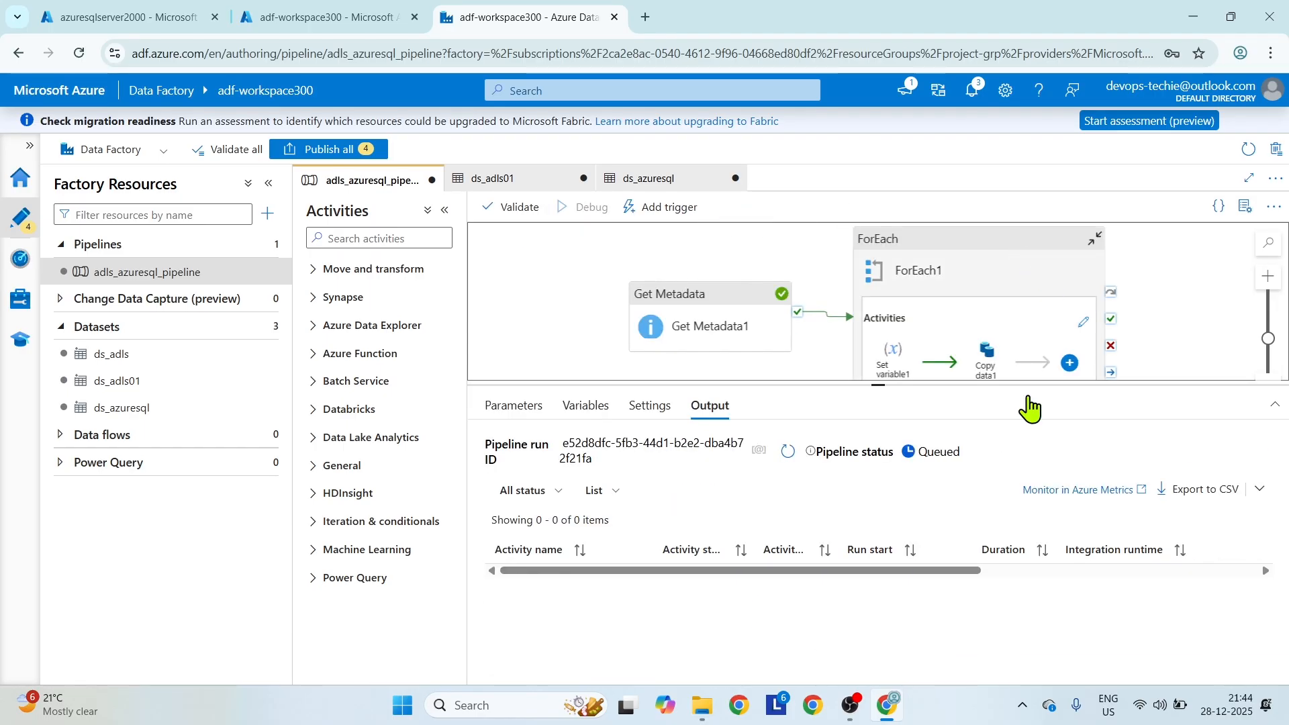
drag(876, 384, 877, 366)
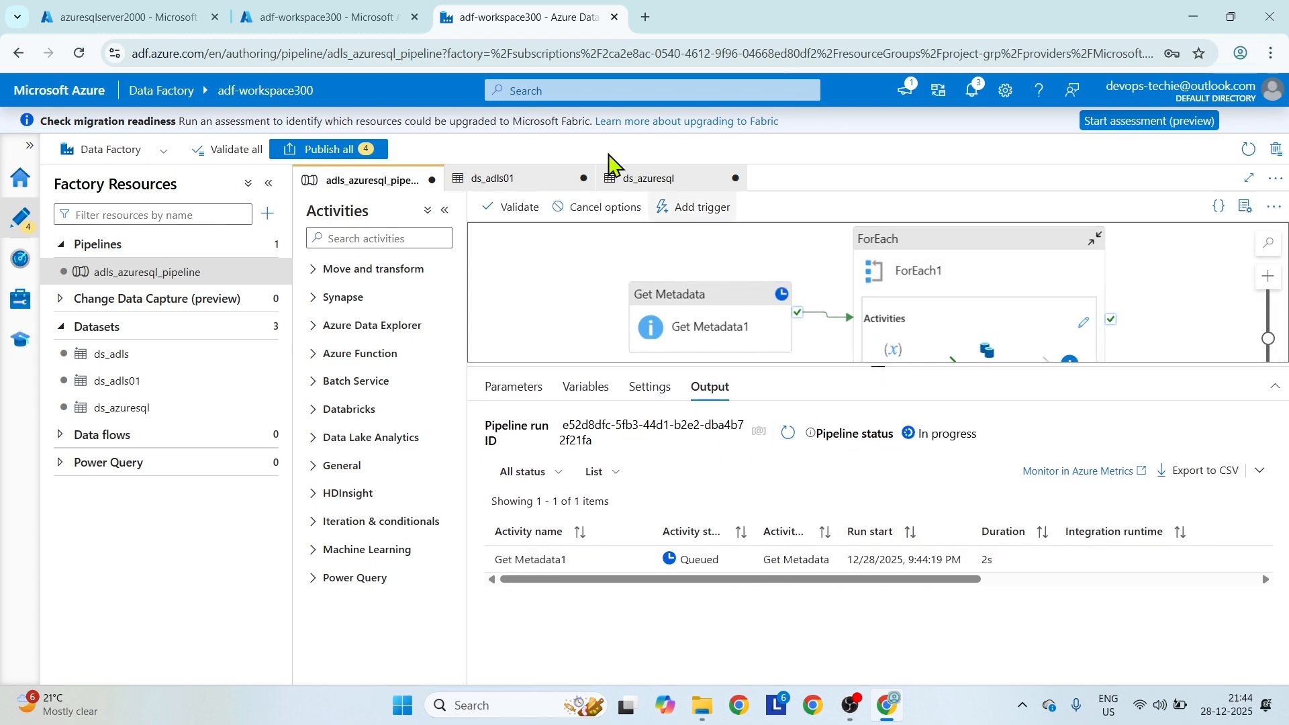
In the Azure portal, open the dbazuresql4000 database from the project-grp resource group and copy its server name.
click(333, 17)
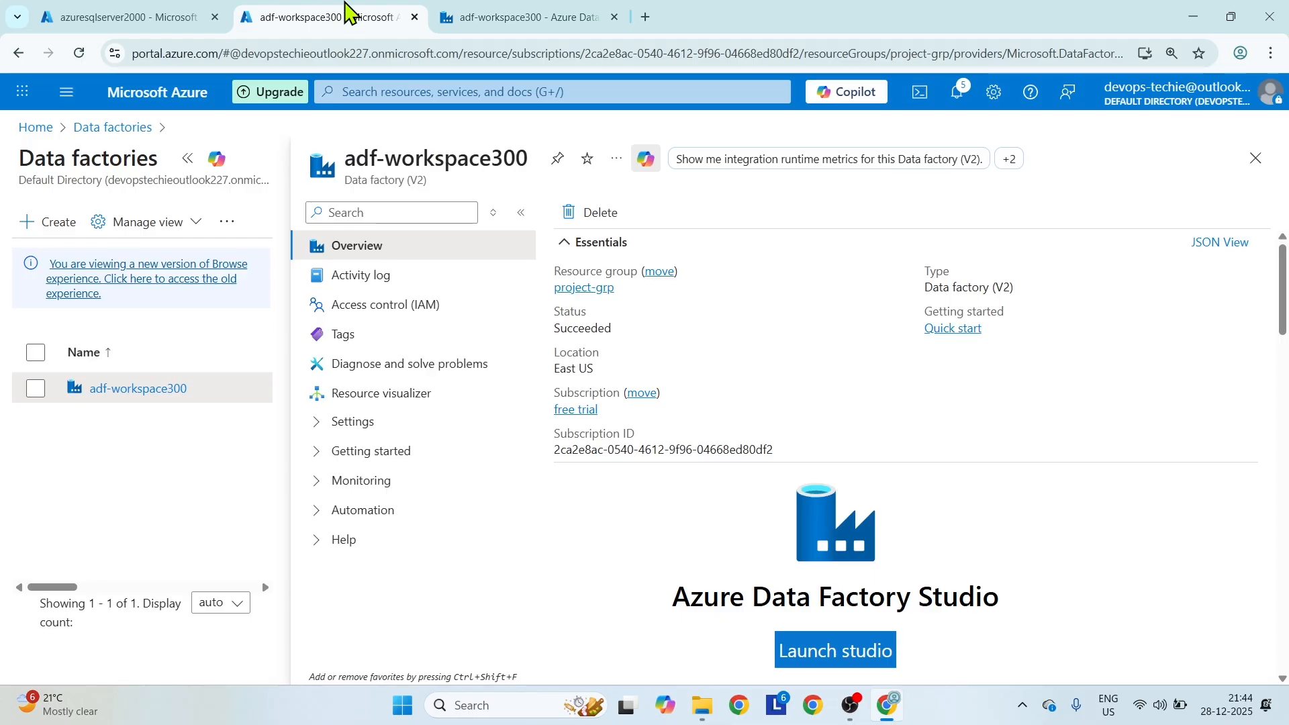
click(67, 20)
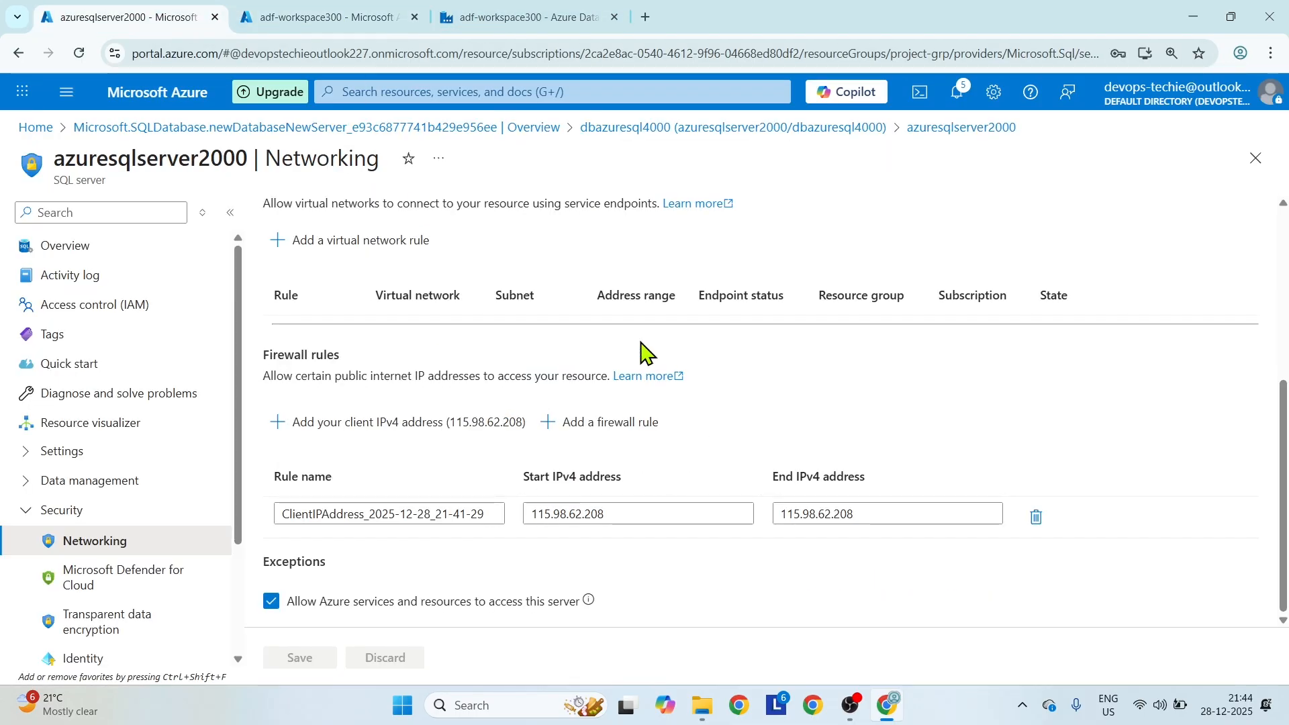
click(109, 259)
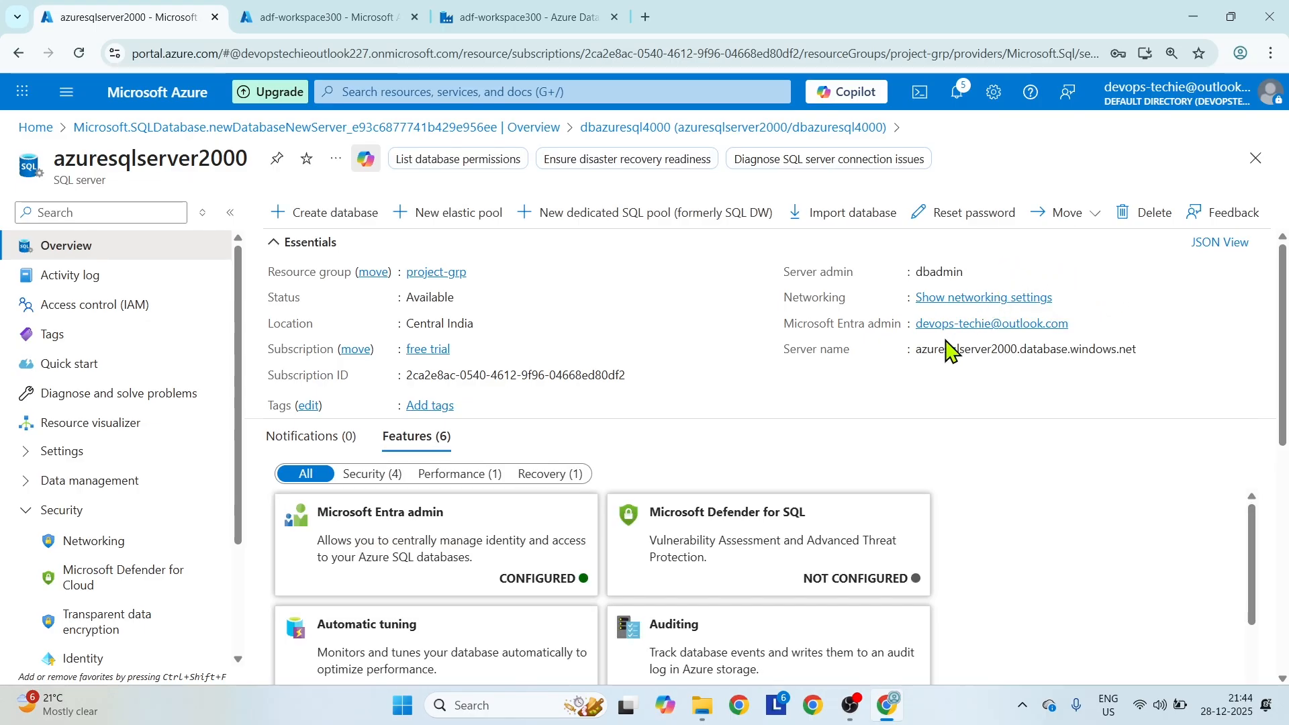
click(433, 274)
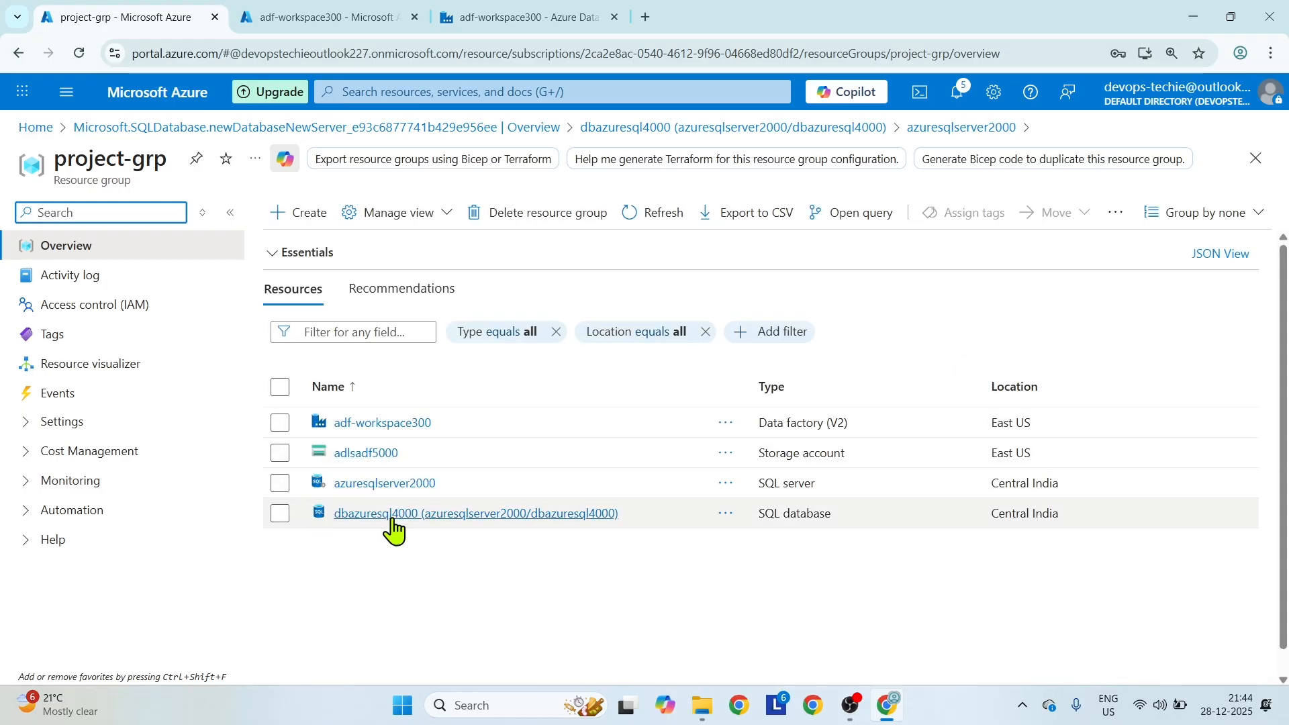
click(380, 514)
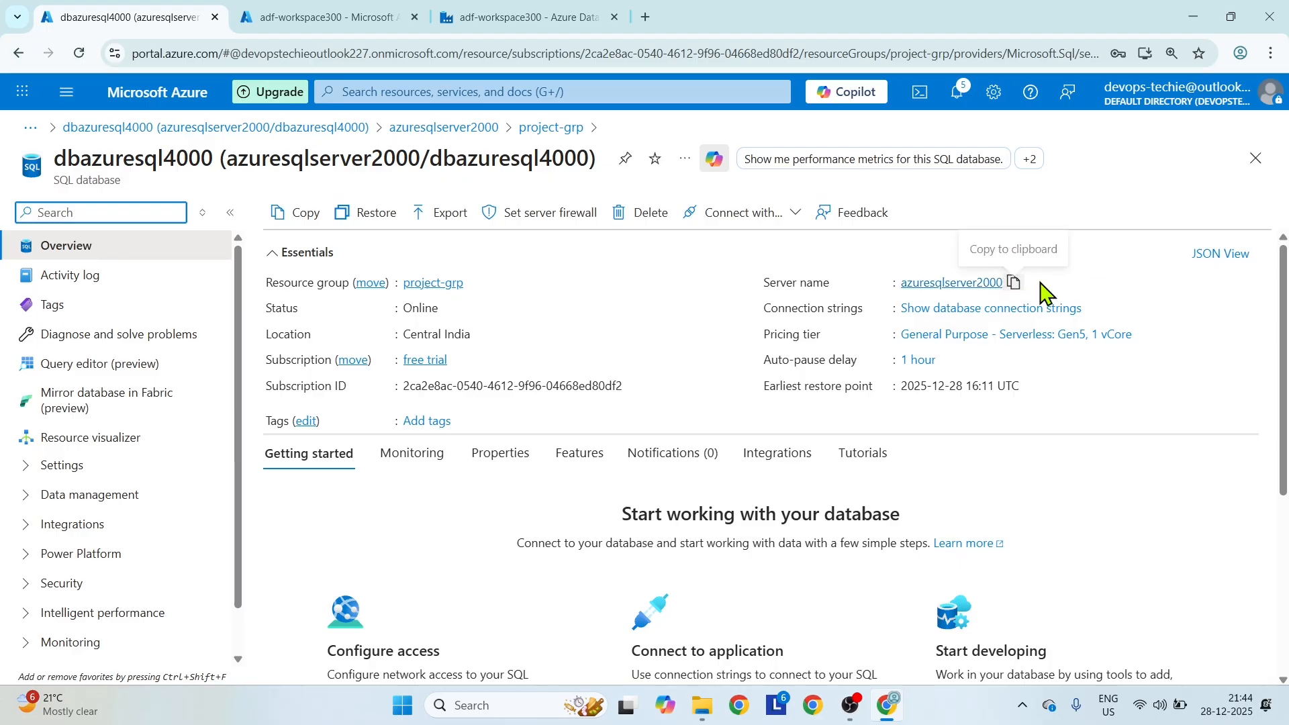
click(1132, 281)
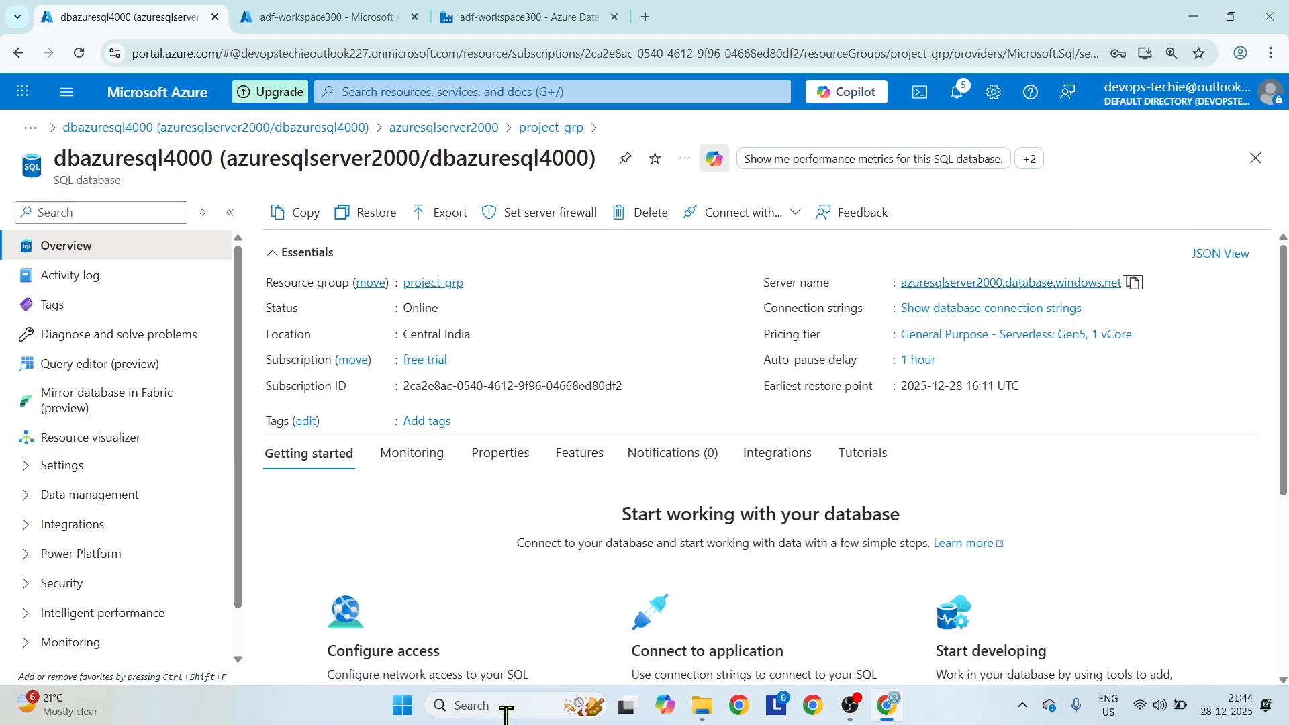
Launch SQL Server Management Studio 21 and set the connection's server name to azuresqlserver2000.database.windows.net.
click(485, 709)
text(ssms)
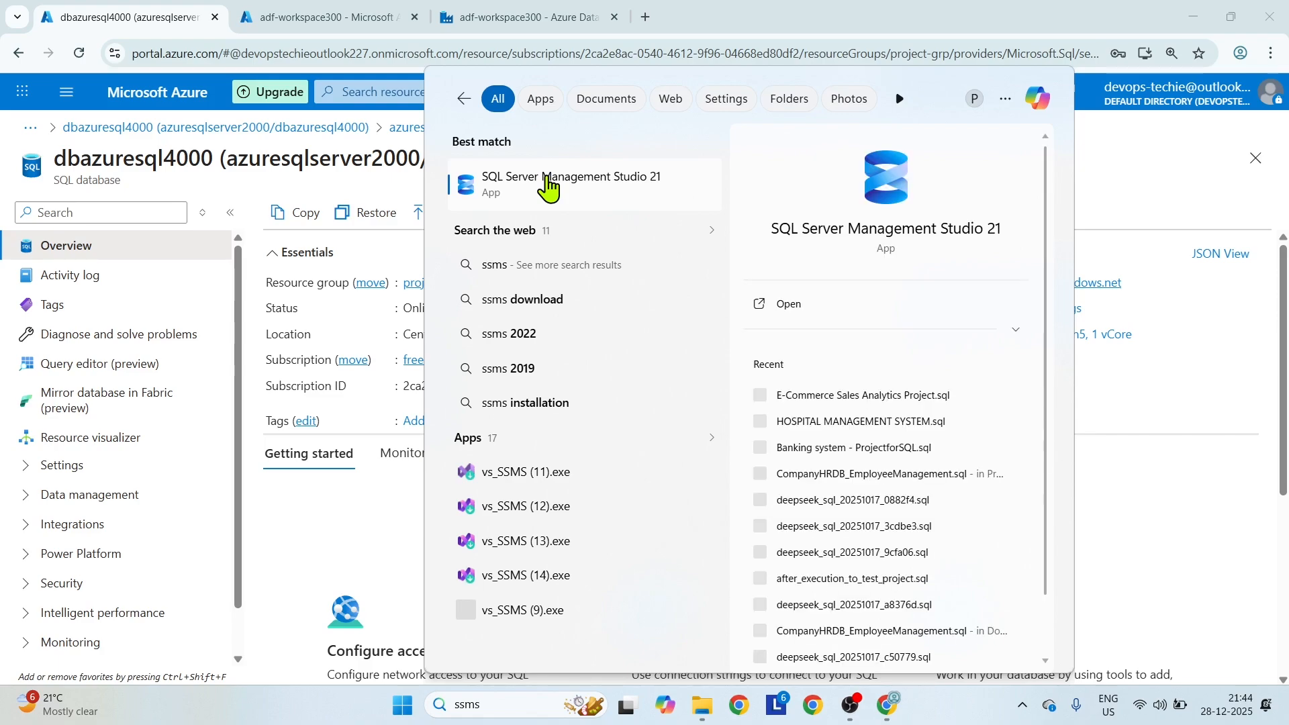
click(546, 176)
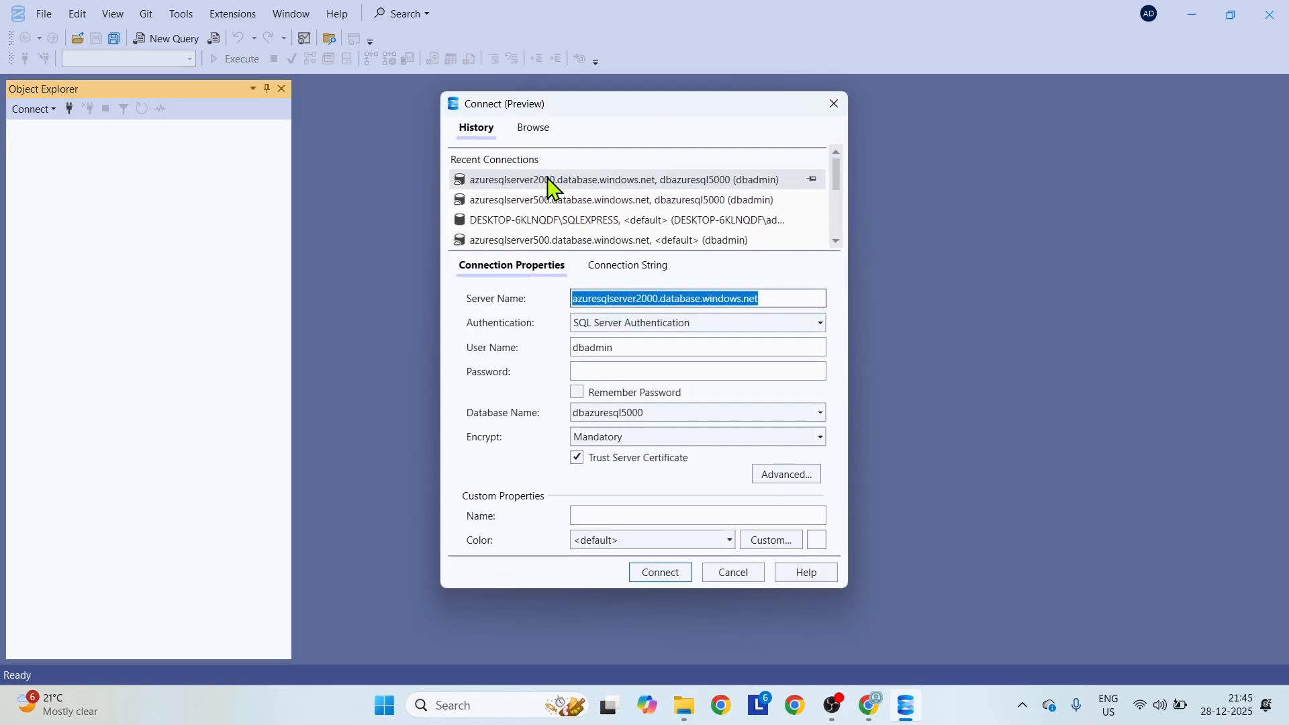
double_click(784, 307)
click(785, 308)
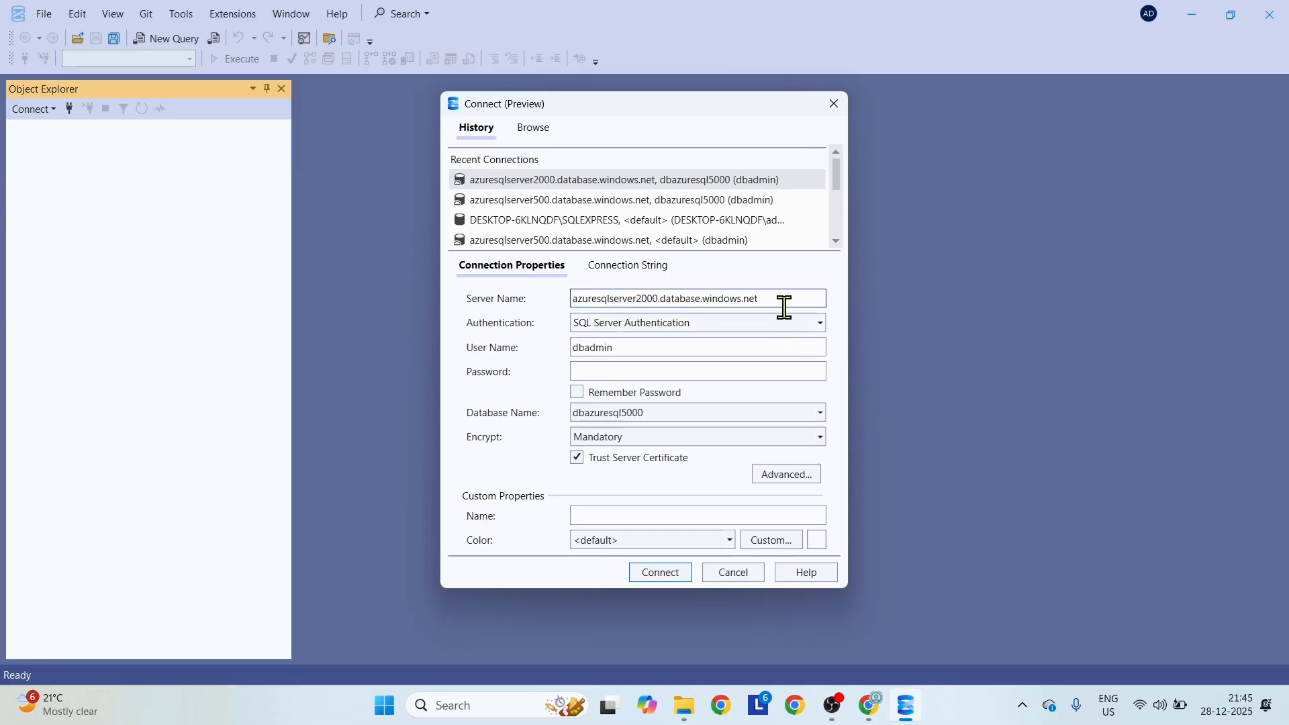
Keep SQL Server Authentication, enter the server admin password and try to list the available databases.
click(789, 325)
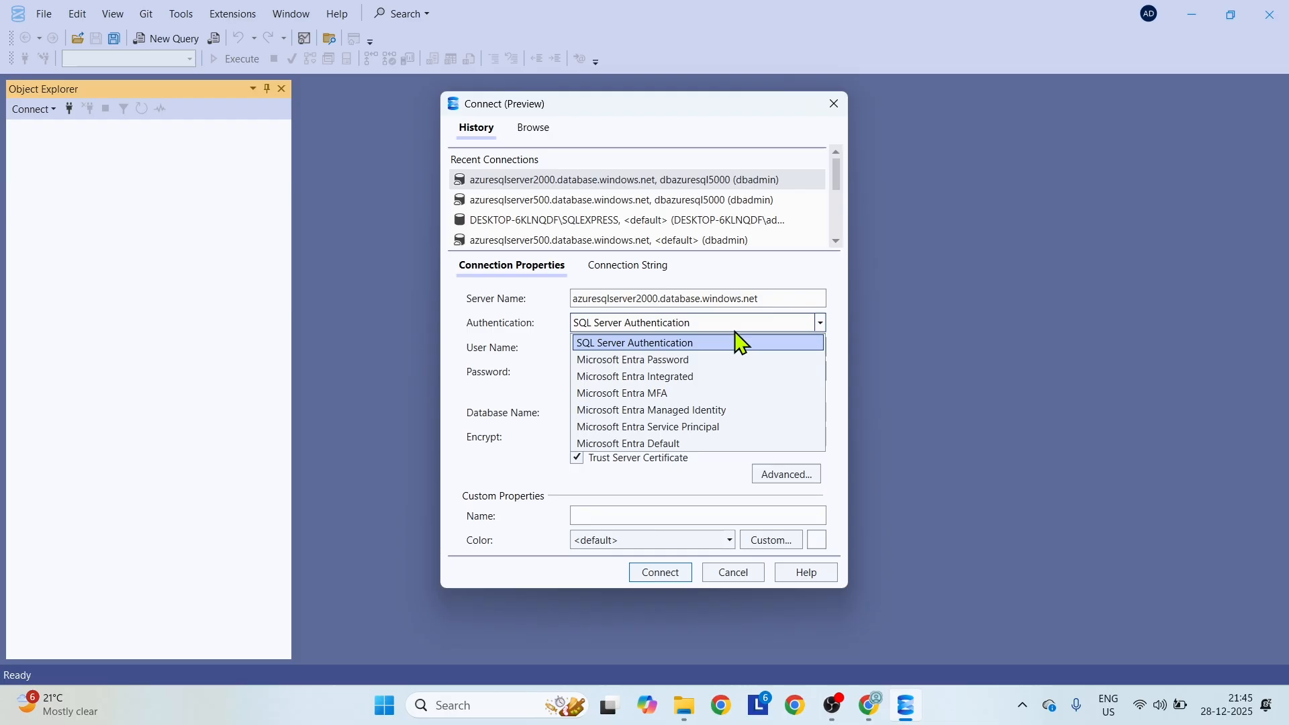
click(907, 306)
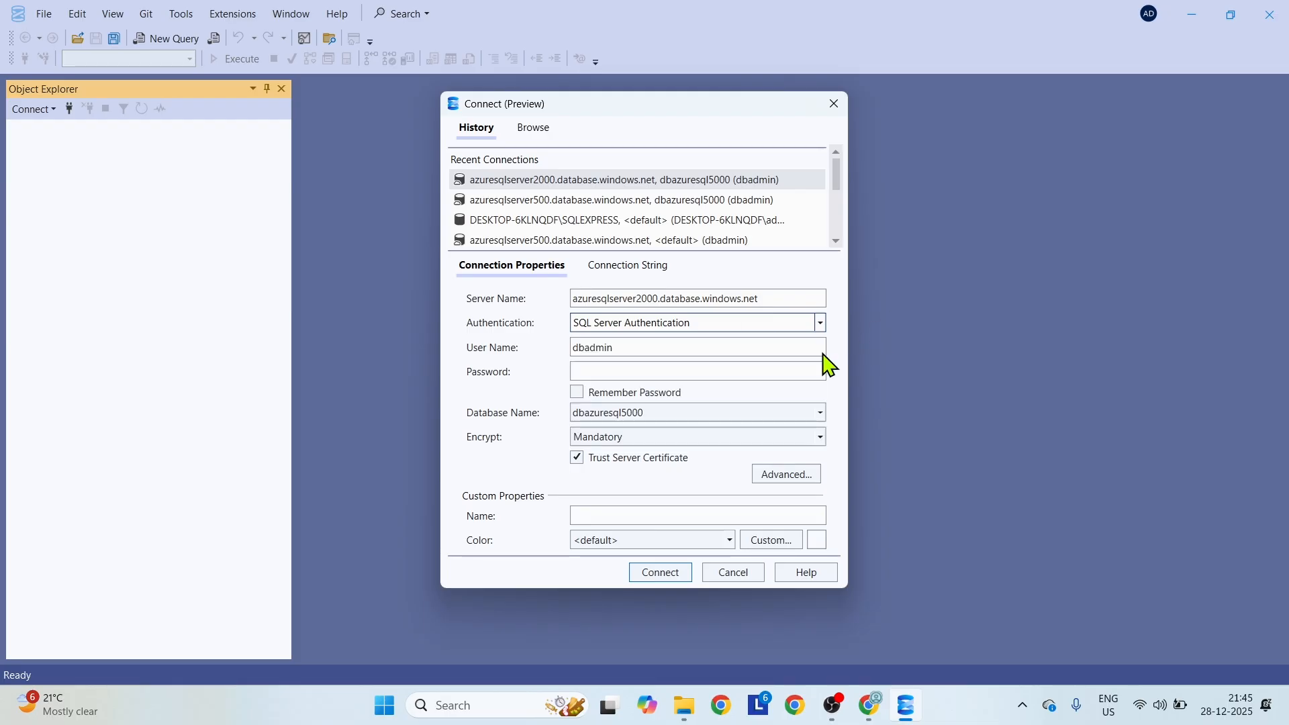
click(601, 371)
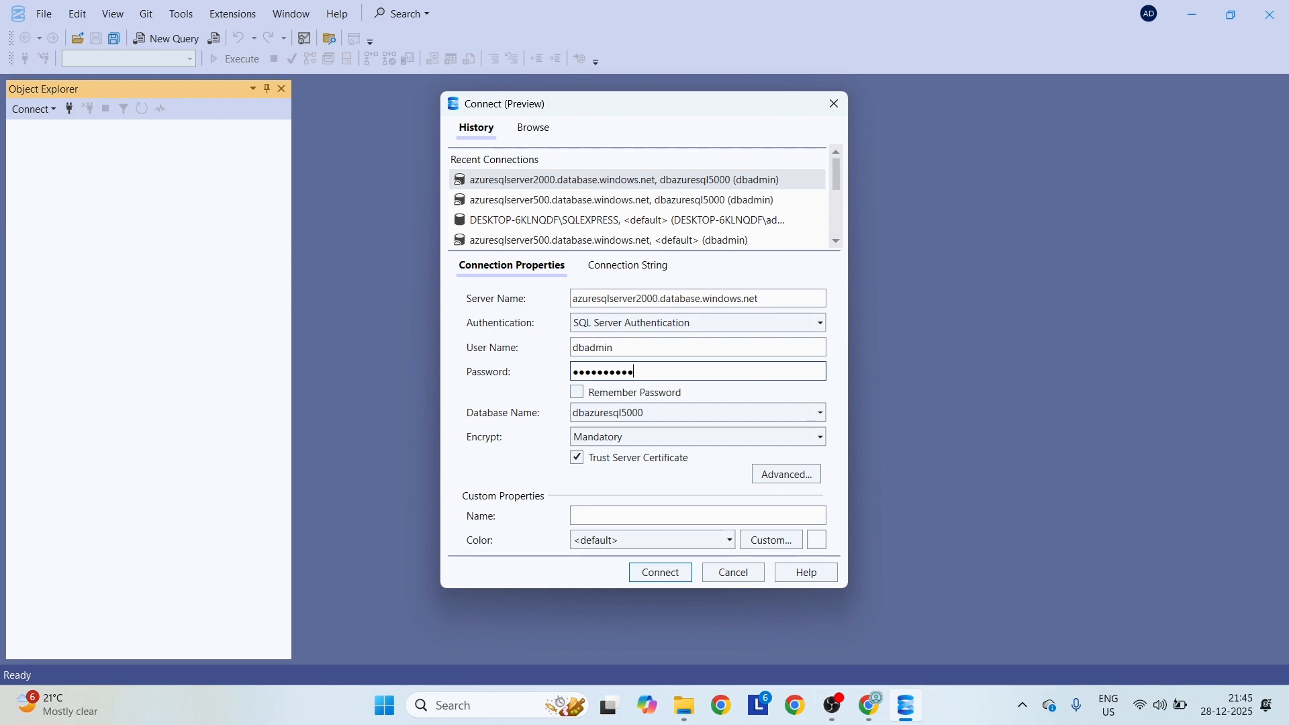
click(823, 415)
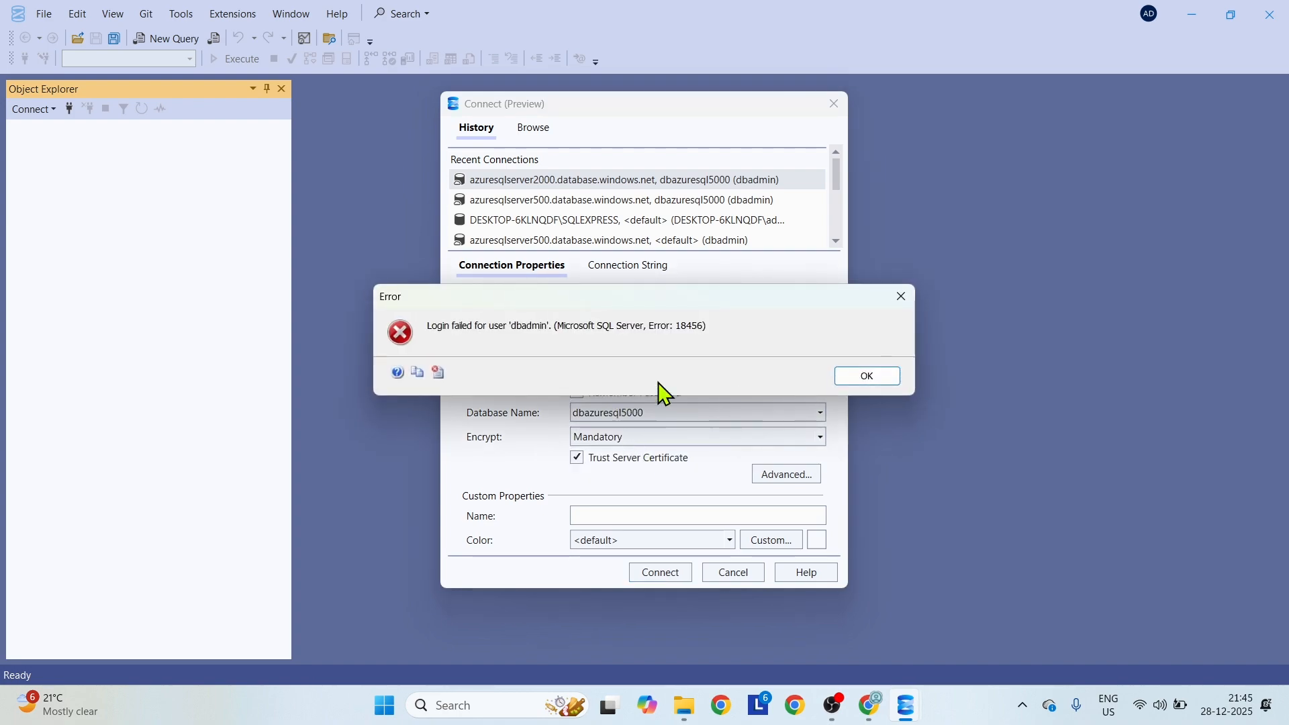
click(868, 378)
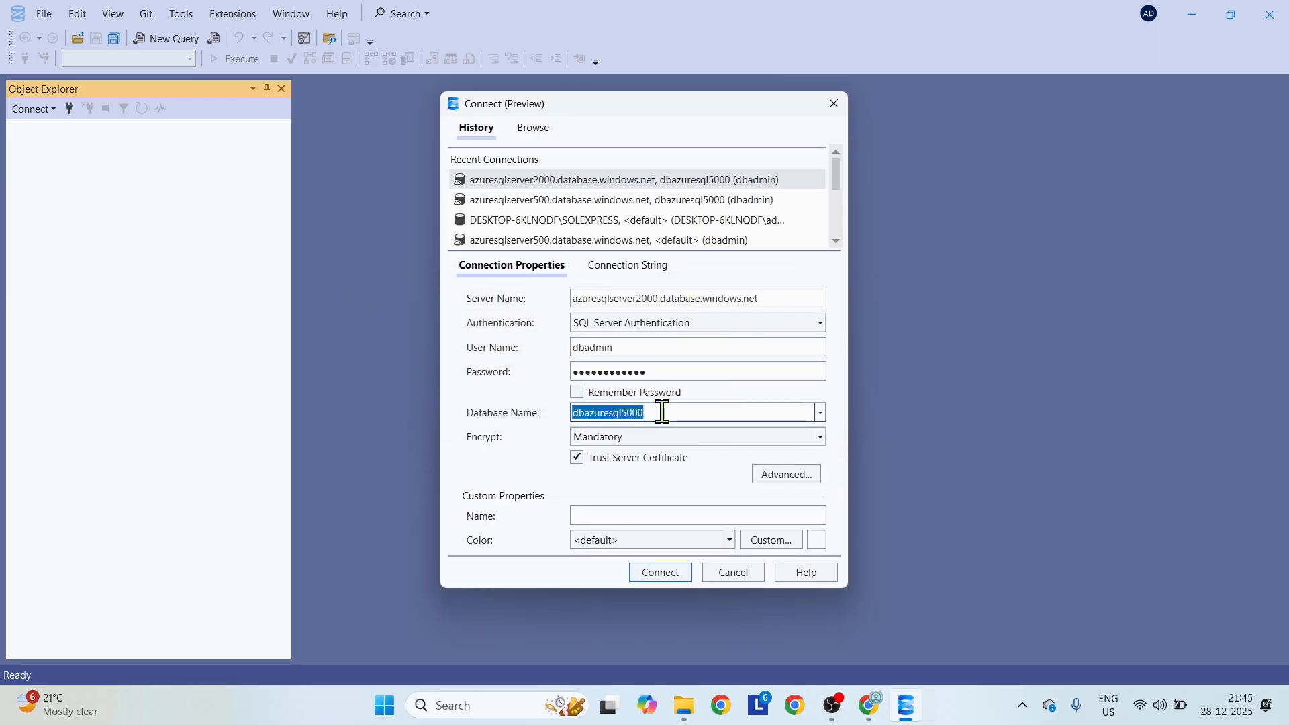
Re-enter the server admin password and retry the database lookup for the connection.
click(694, 369)
text(***)
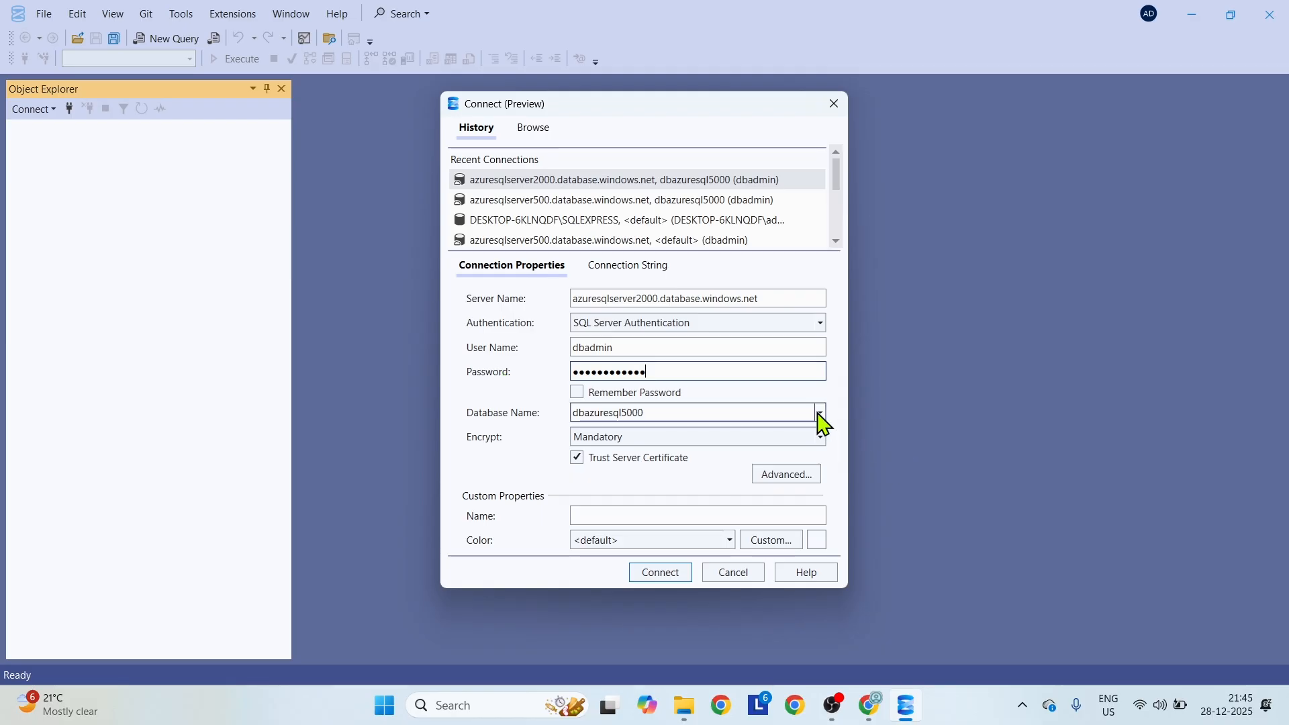
key(Return)
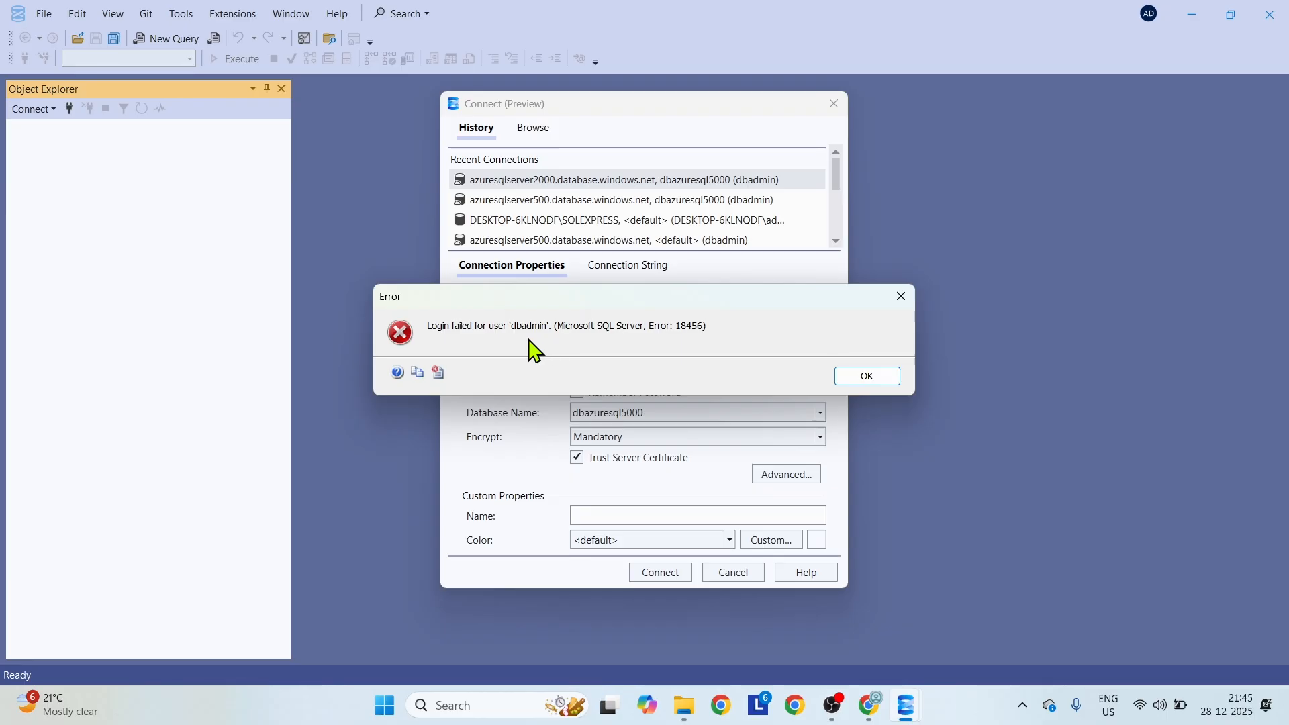
click(863, 378)
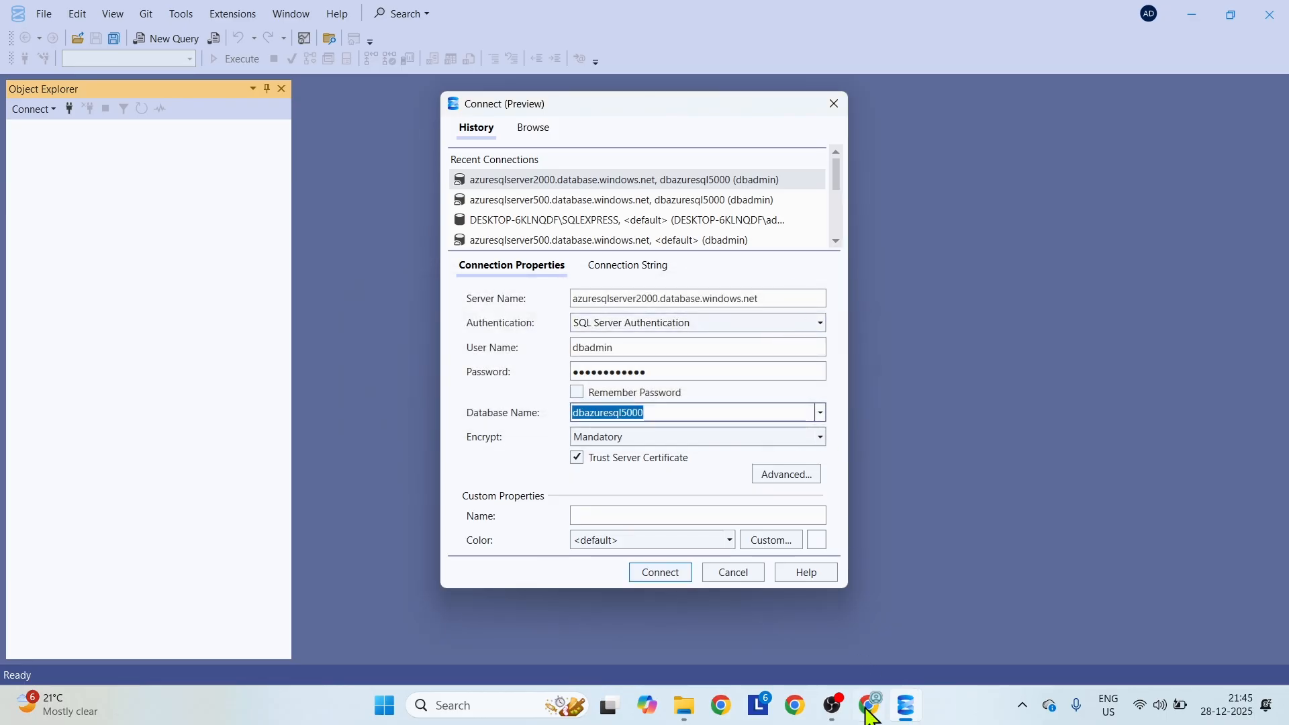
Copy the server name from the Azure portal again, paste it into the SSMS connection and select SQL Server Authentication.
mouse_move(871, 716)
click(865, 628)
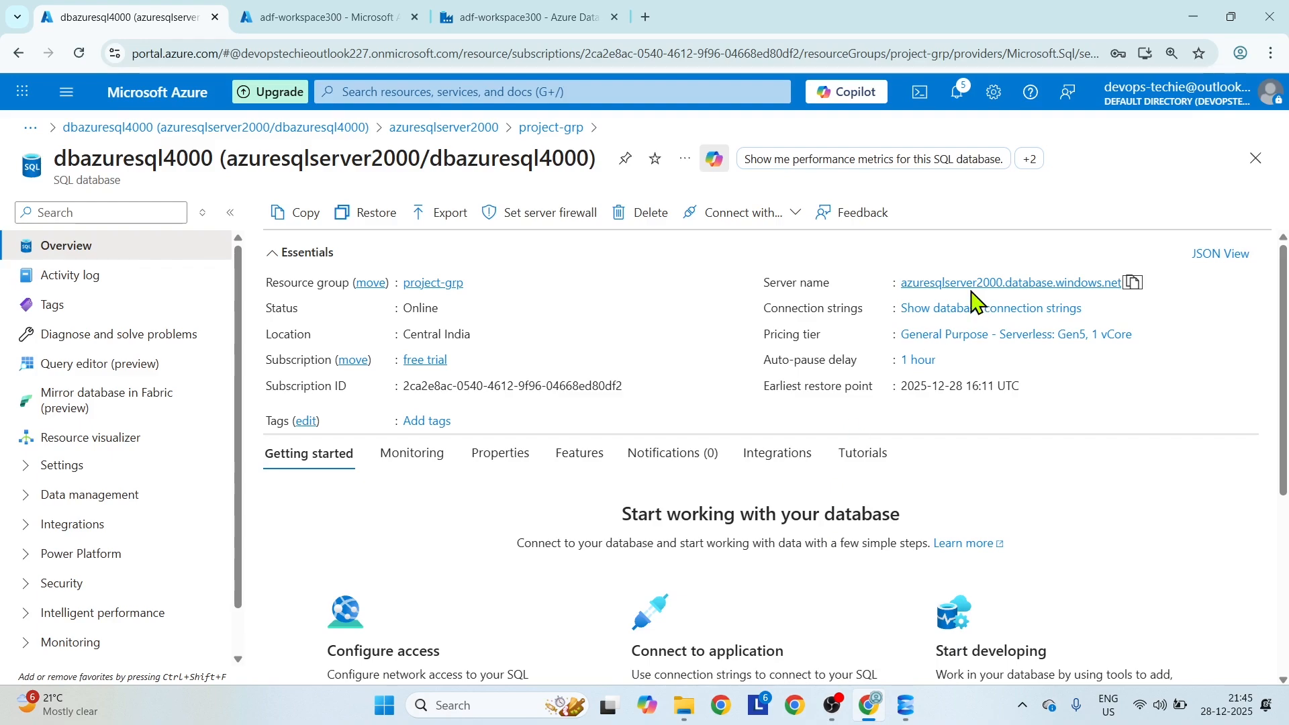
click(1134, 283)
mouse_move(905, 720)
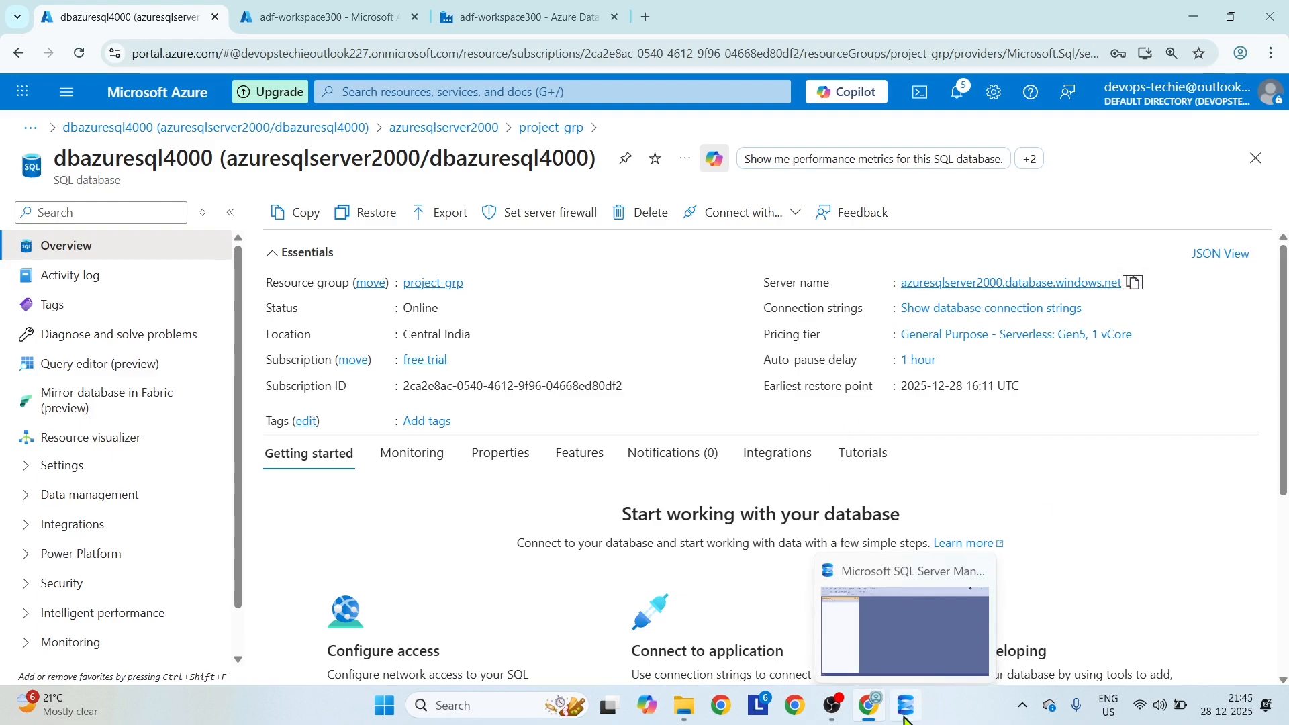
click(902, 637)
drag(769, 299, 378, 317)
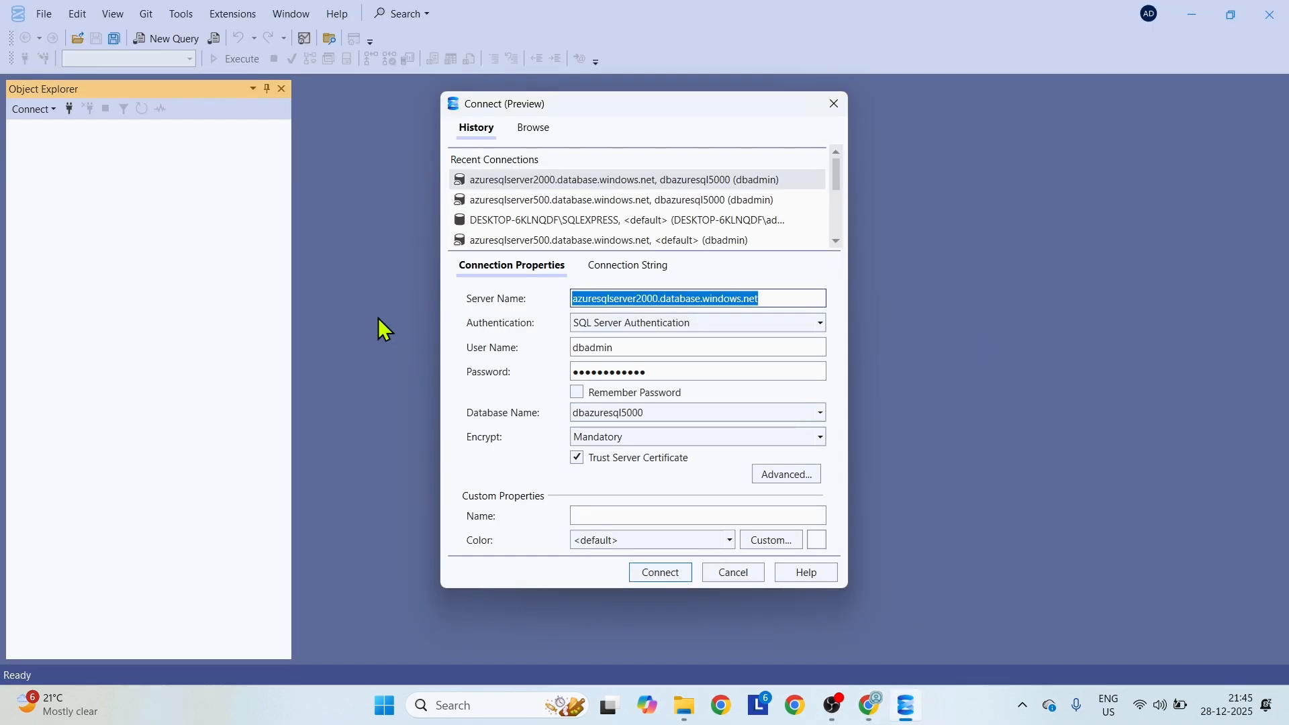
key(ctrl+v)
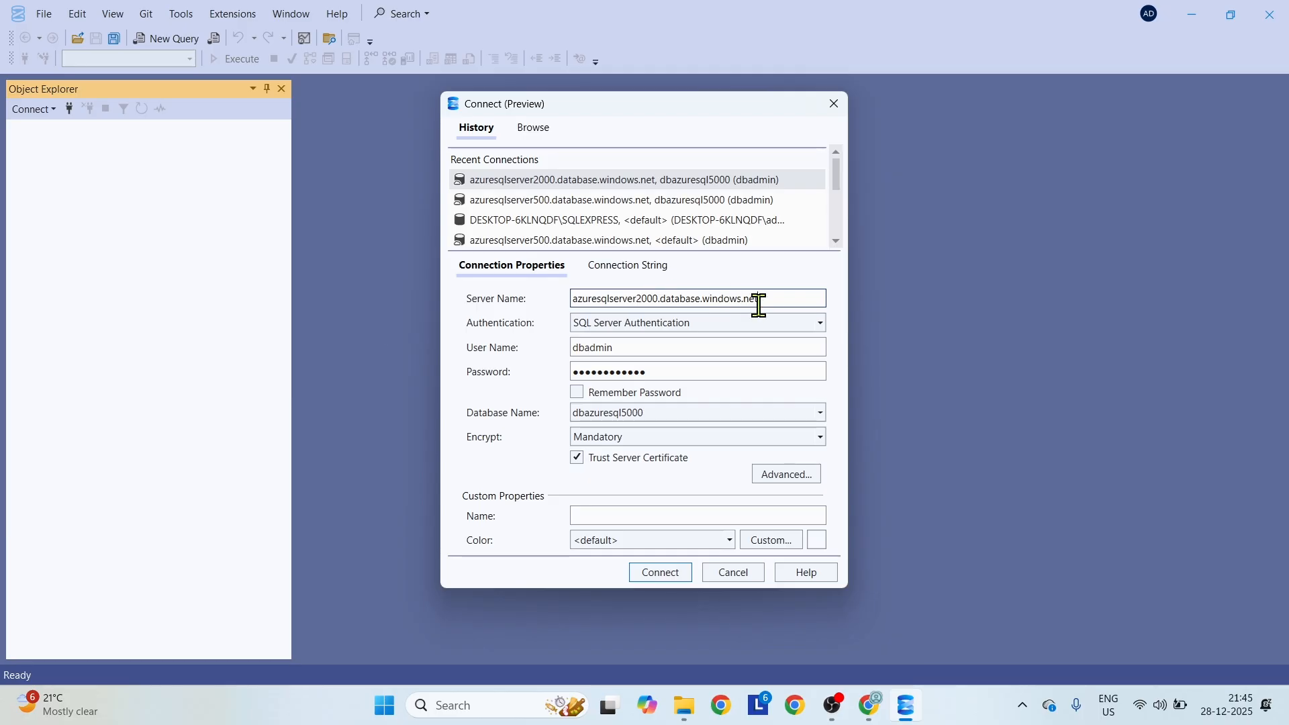
click(820, 323)
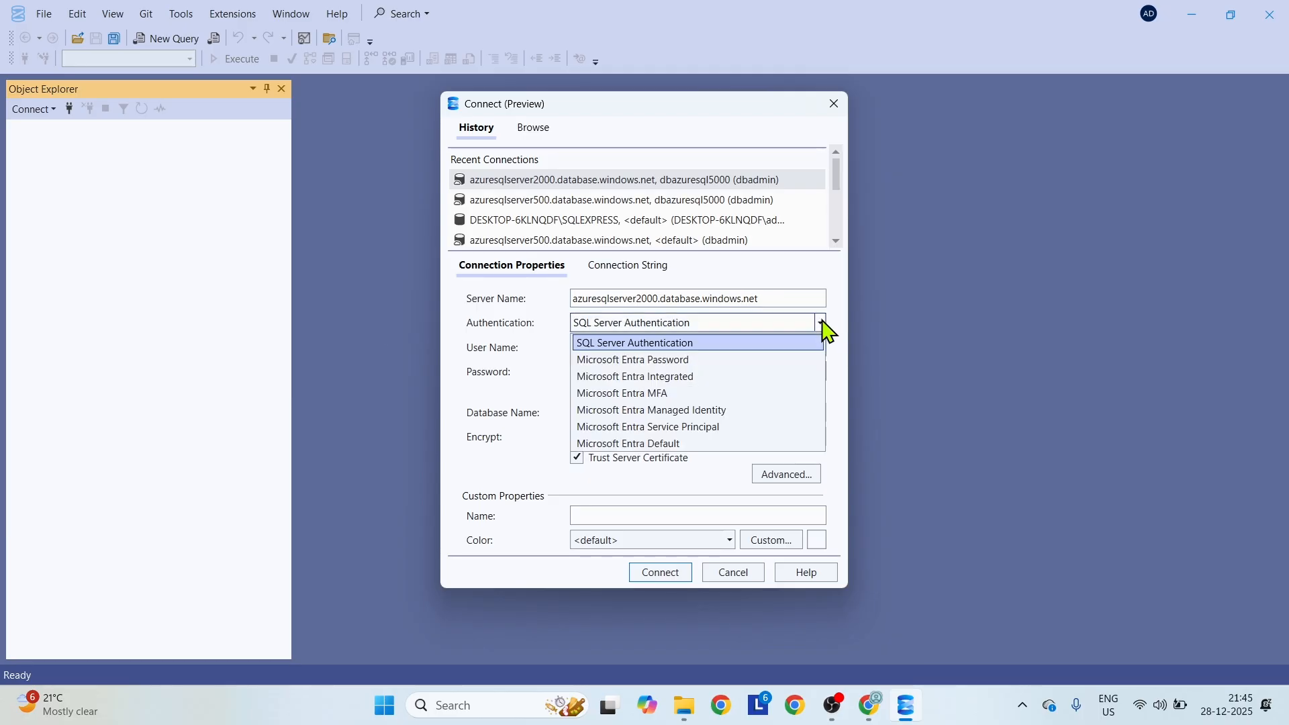
click(685, 343)
click(666, 344)
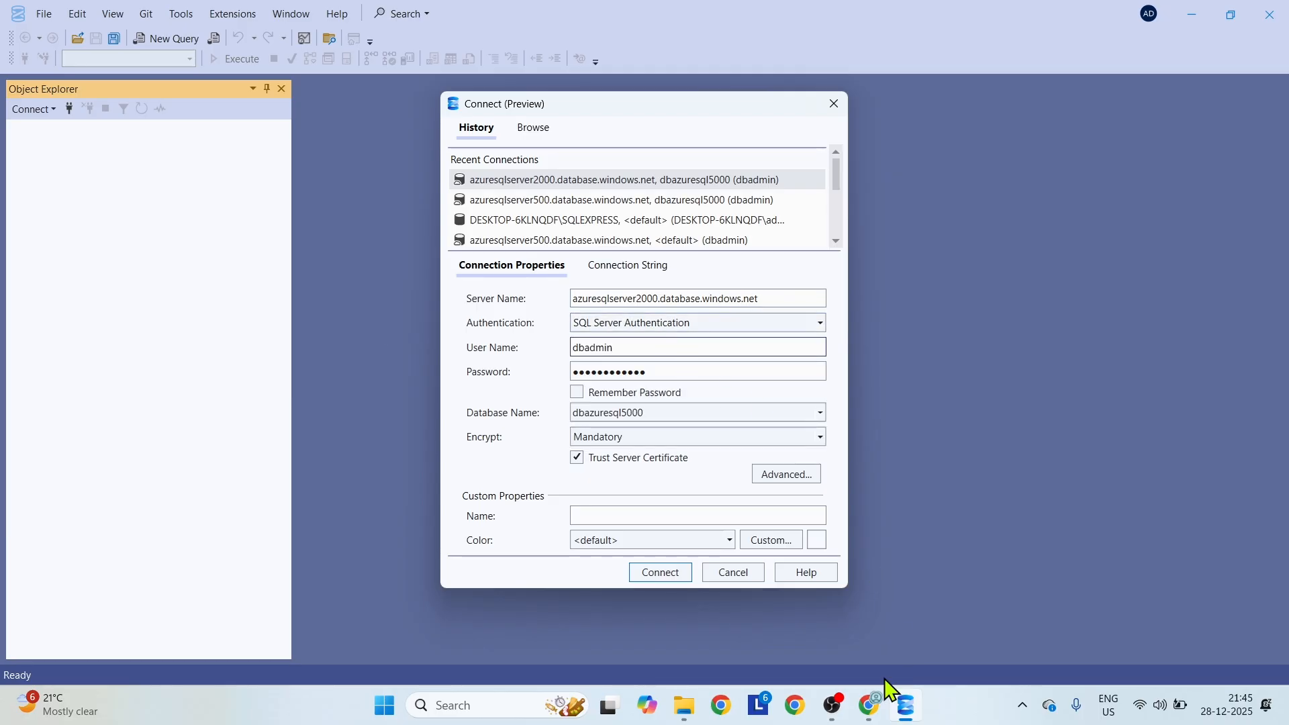
Switch to the Azure portal and check the server admin login on the azuresqlserver2000 overview in project-grp.
mouse_move(871, 703)
click(880, 639)
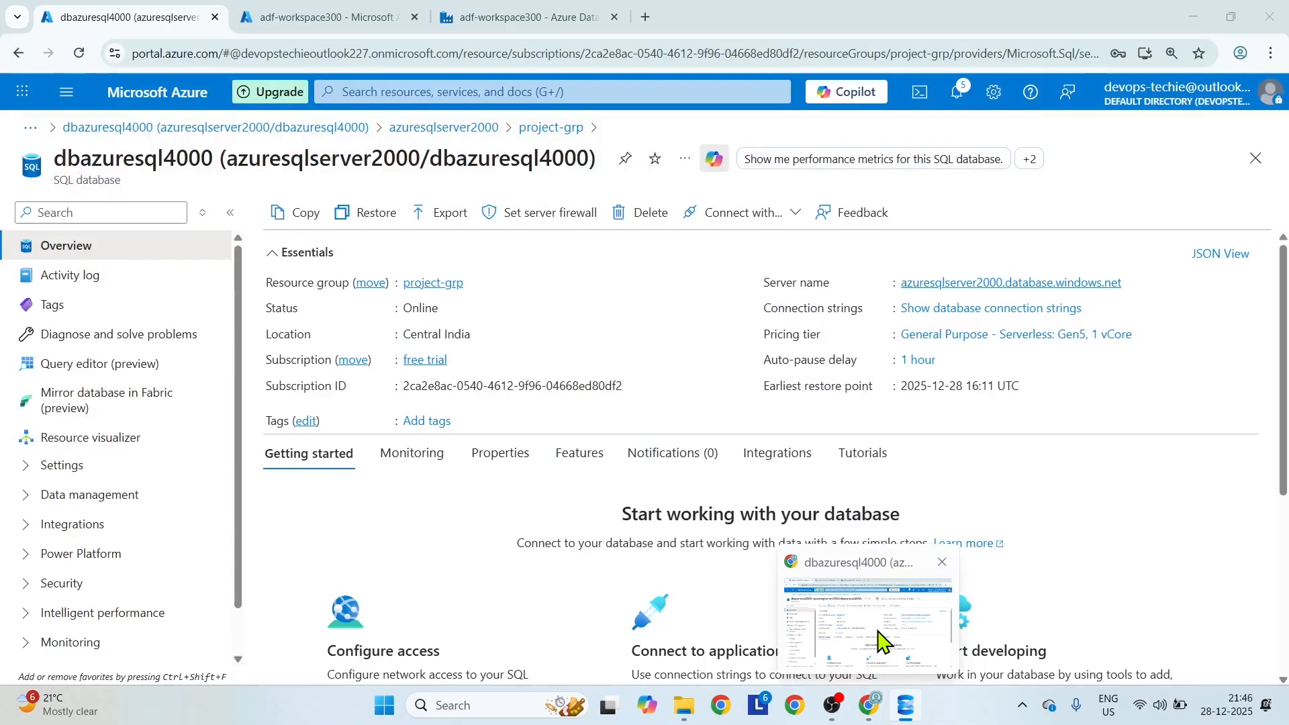
click(431, 286)
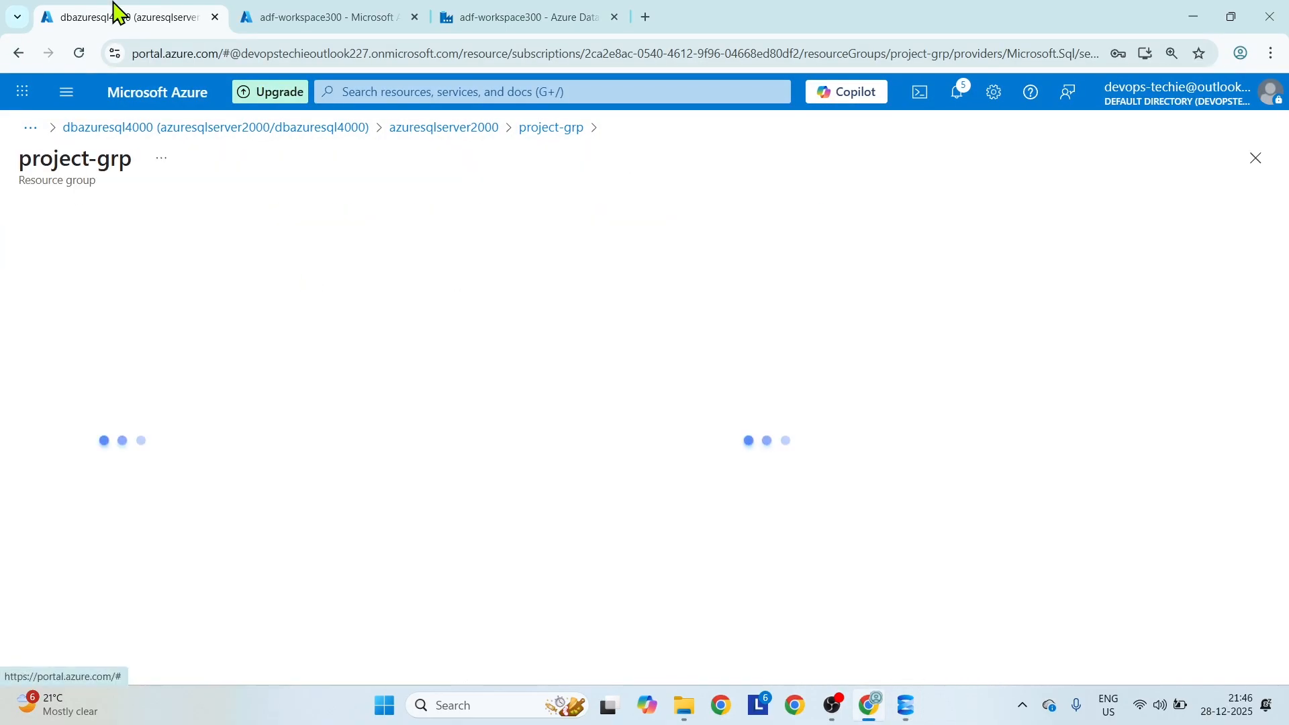
click(382, 486)
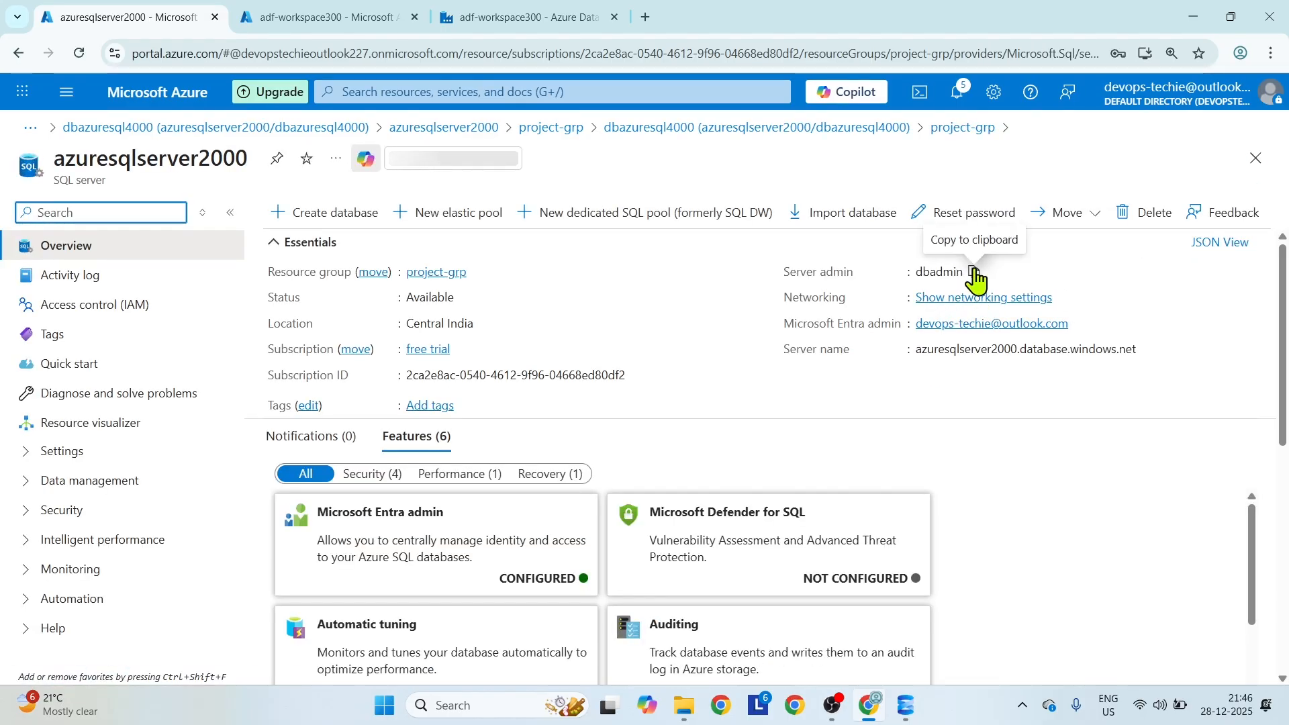
Return to SSMS, enter the server admin password again and try to connect to azuresqlserver2000.database.windows.net.
mouse_move(907, 701)
click(902, 638)
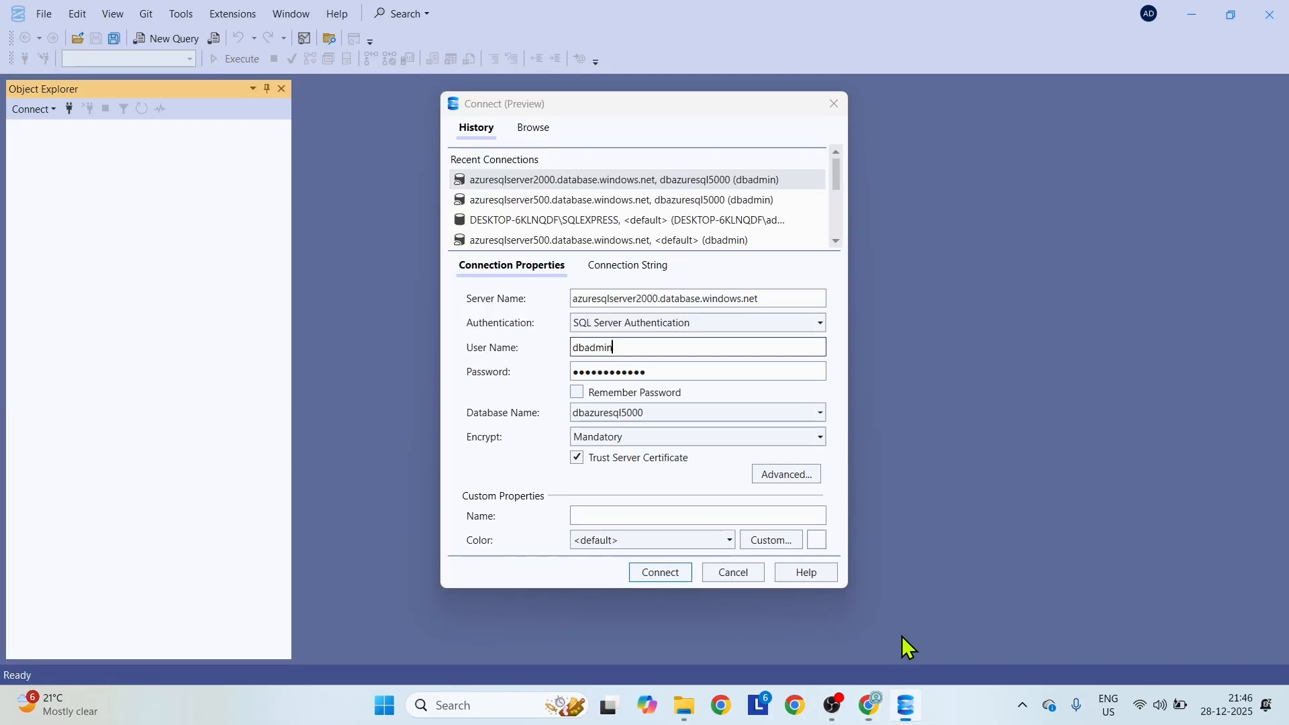
click(664, 371)
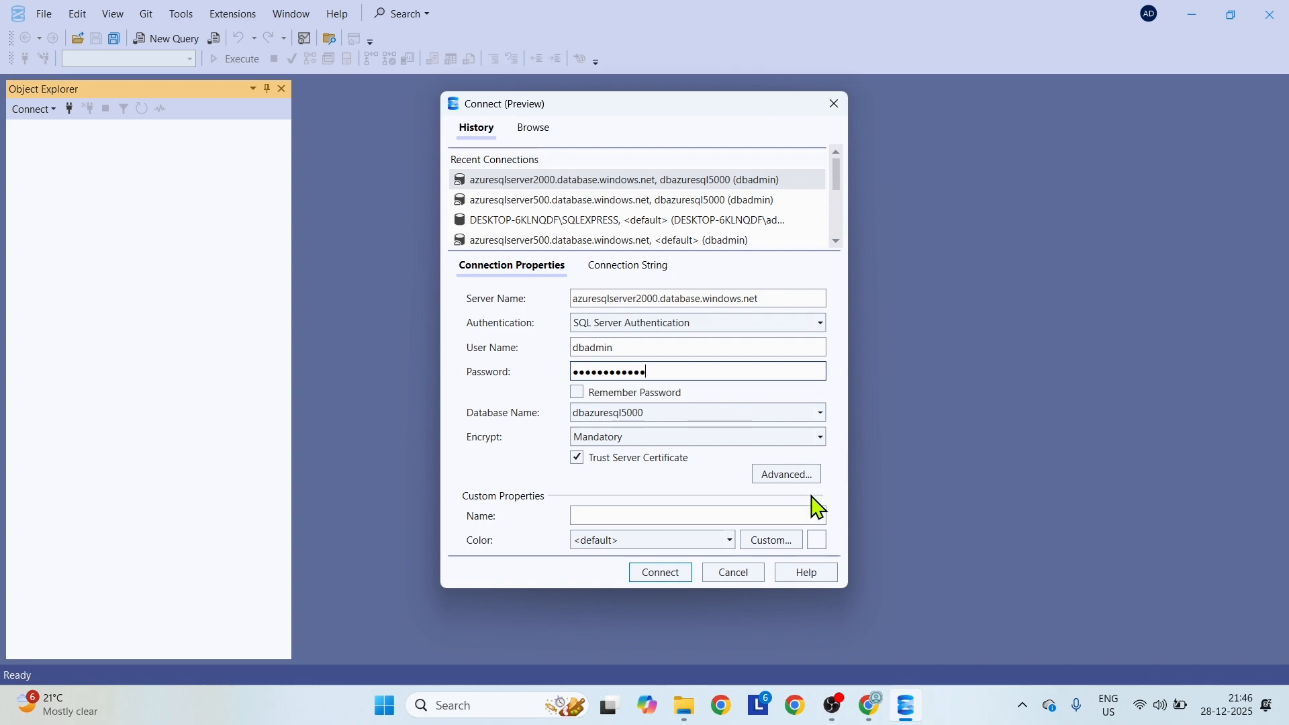
click(670, 574)
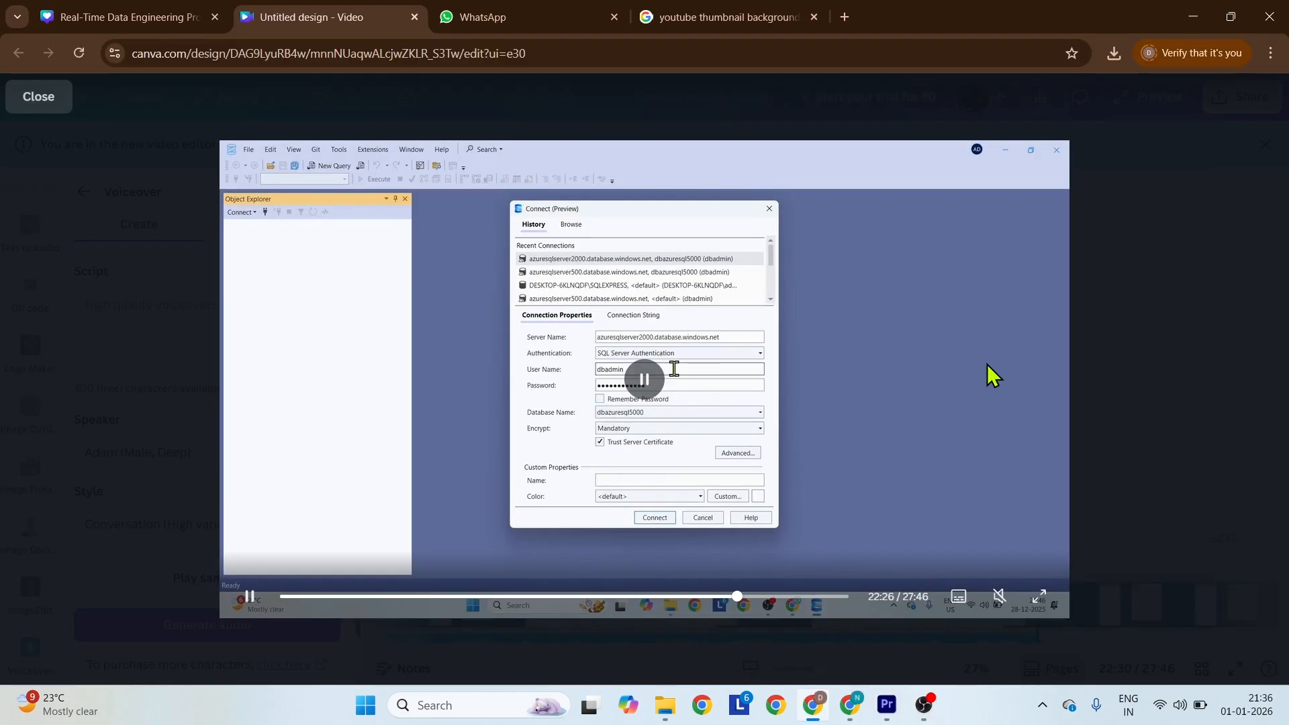